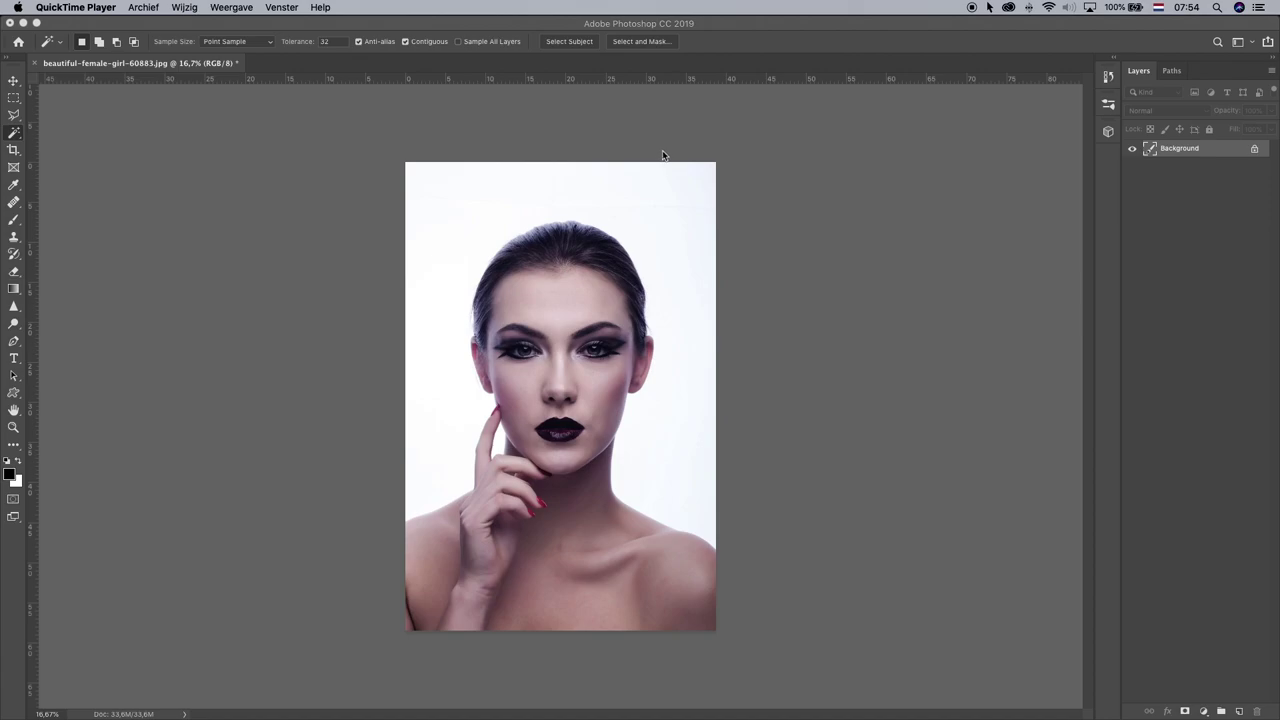
{"action": "left_click", "coordinate": [181, 24]}
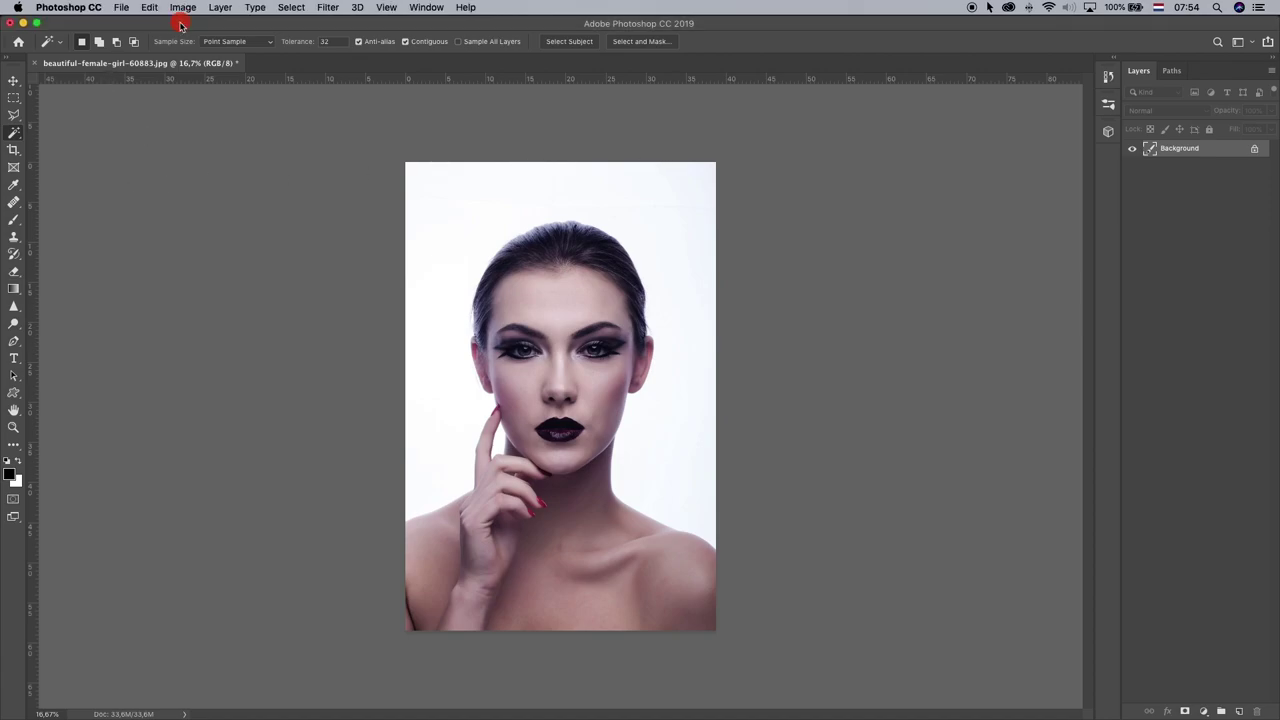
{"action": "key", "text": "F1"}
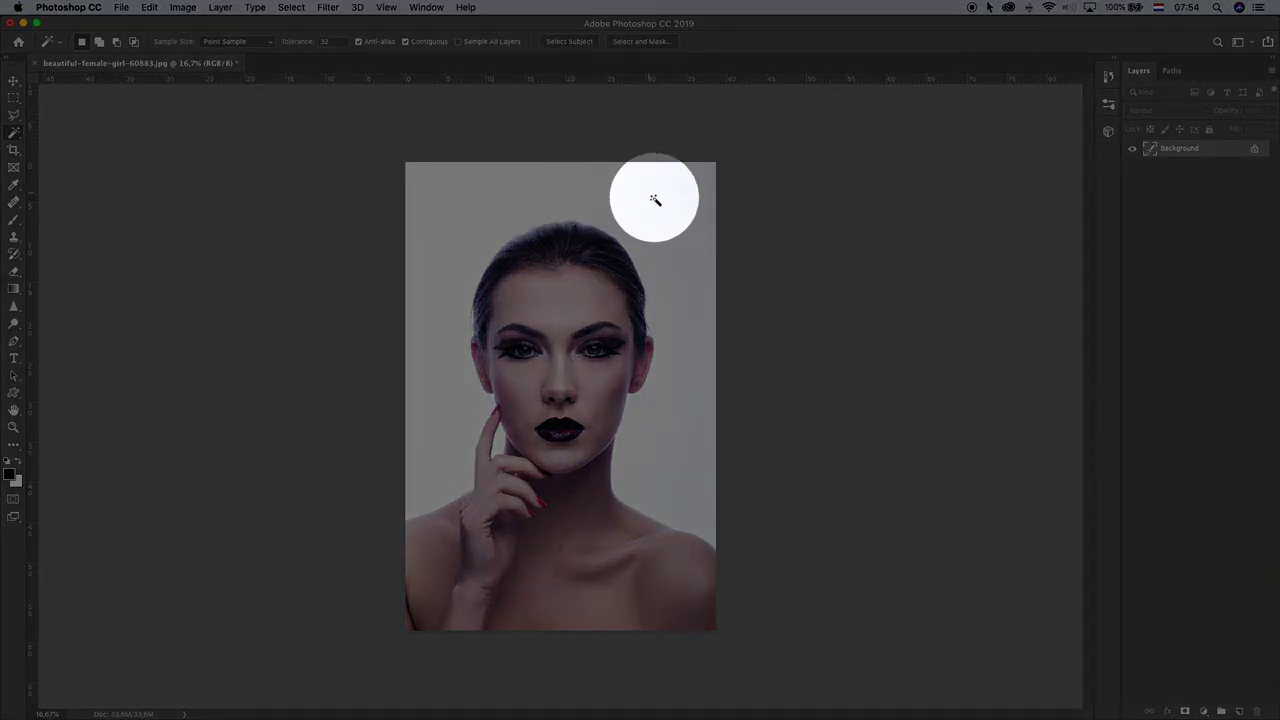
{"action": "left_click", "coordinate": [433, 473]}
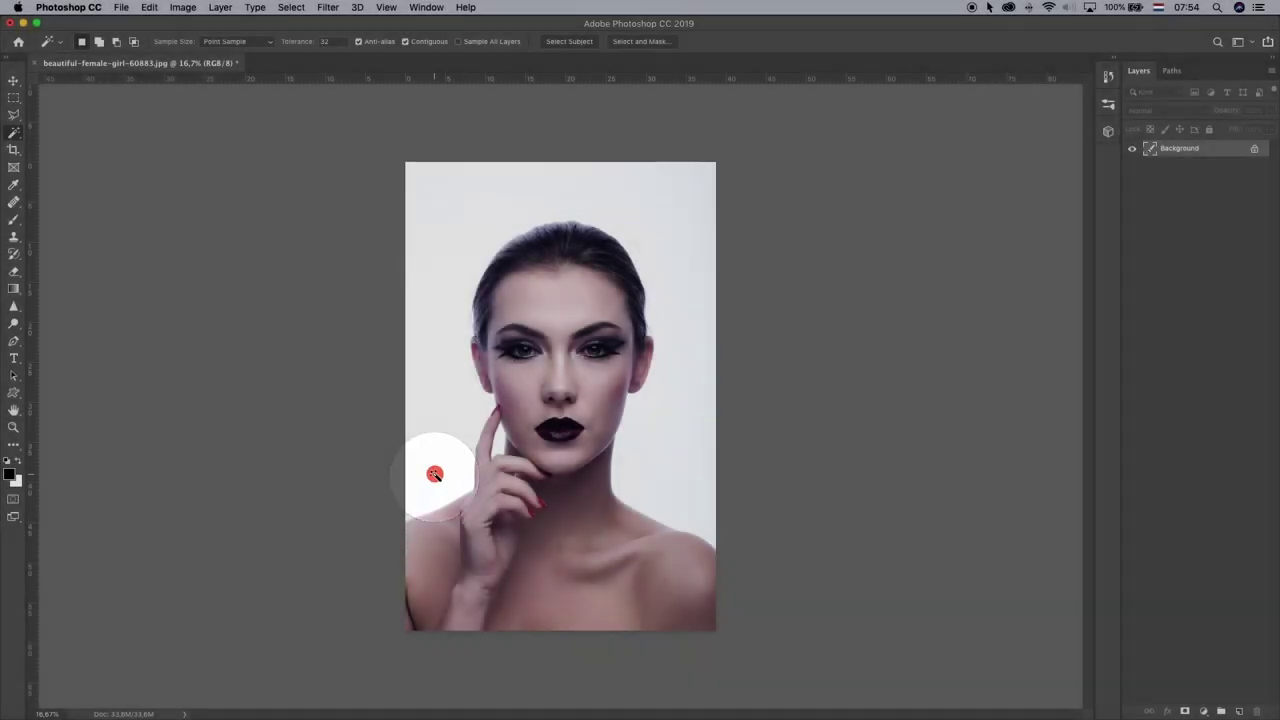
- Select the white background with the Magic Wand Tool, including the small gap between the woman's hand and neck
{"action": "left_click", "coordinate": [17, 131]}
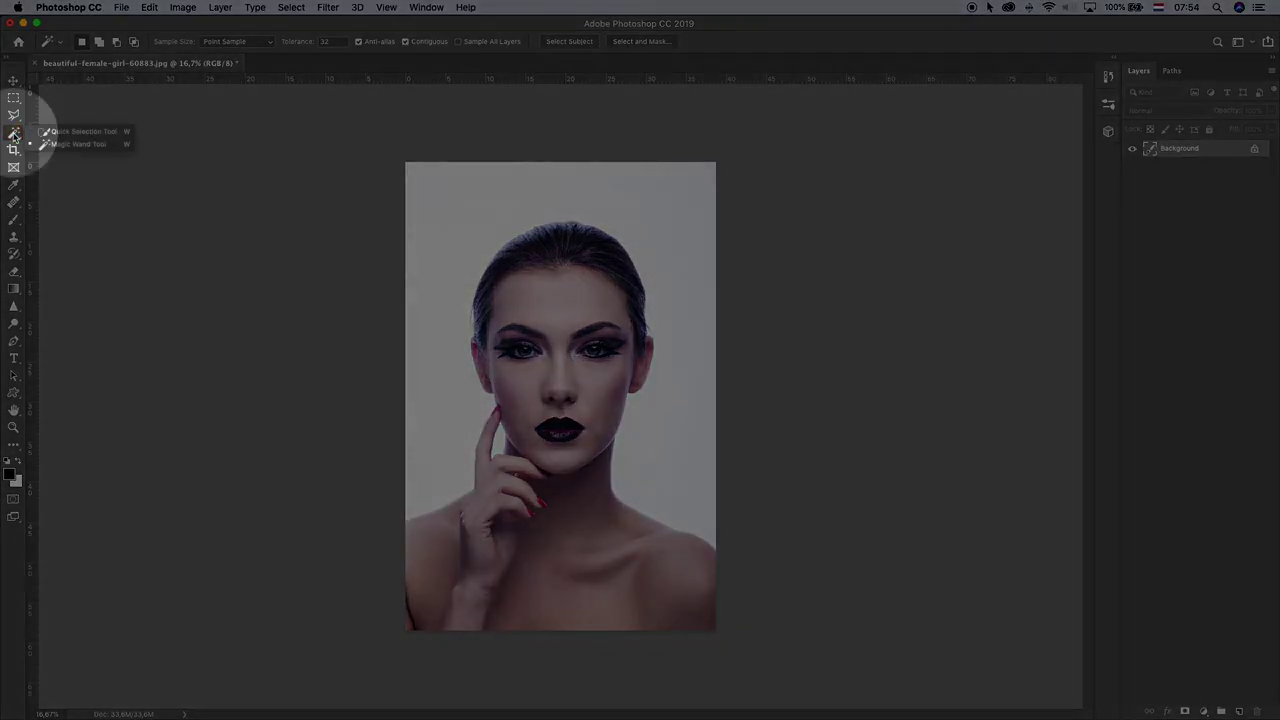
{"action": "left_click", "coordinate": [72, 145]}
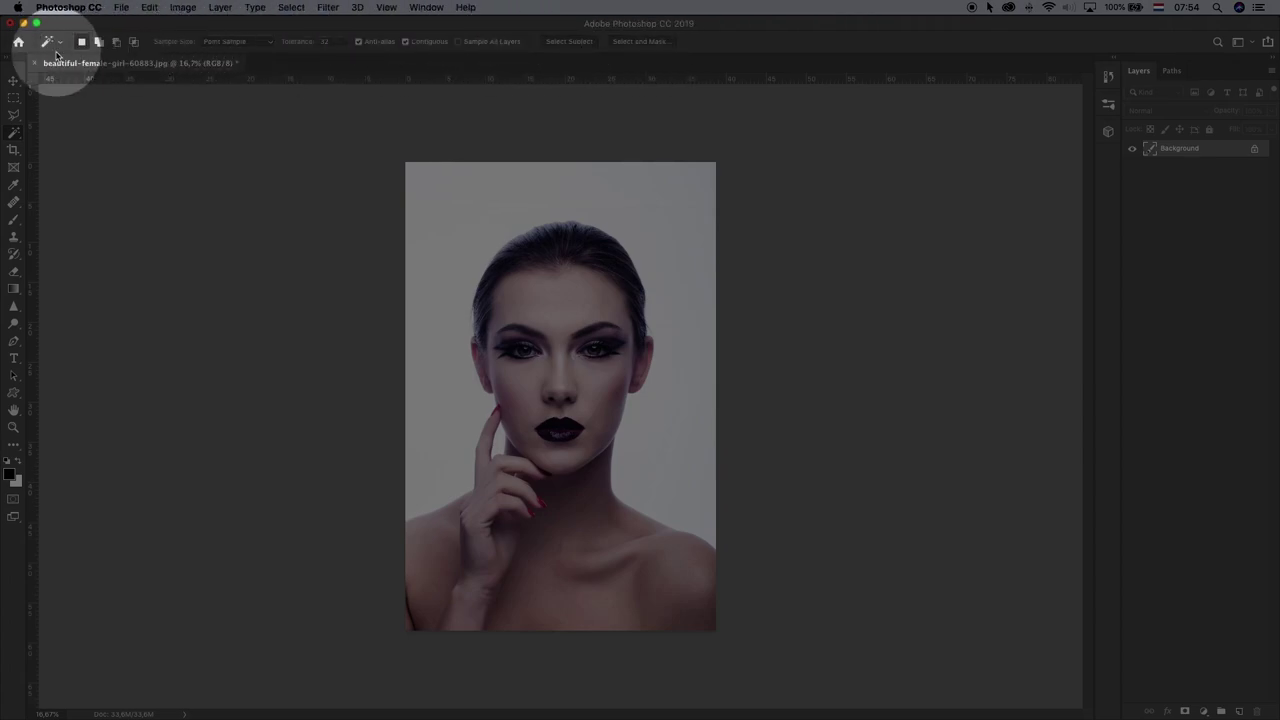
{"action": "left_click", "coordinate": [55, 50]}
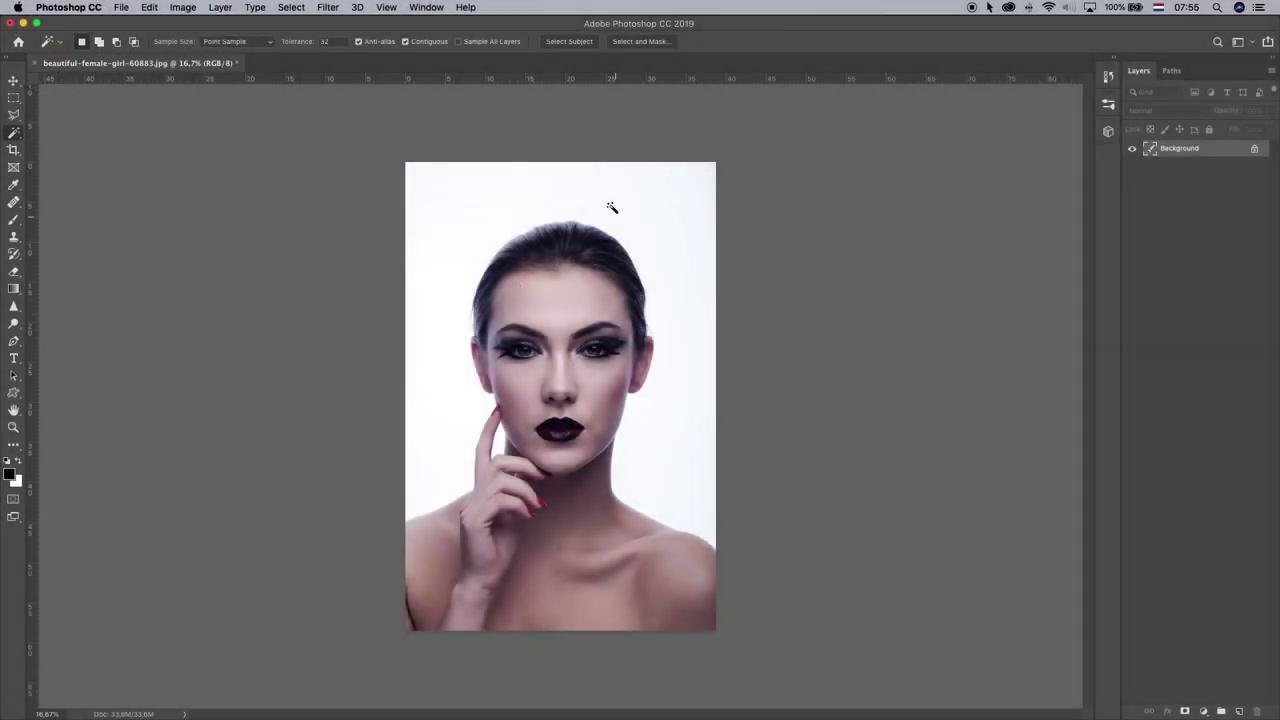
{"action": "left_click", "coordinate": [483, 204]}
{"action": "key", "text": "shift"}
{"action": "left_click", "coordinate": [500, 446], "text": "shift"}
- Invert the background selection so it covers the woman, and turn it into a layer mask on the photo
{"action": "left_click", "coordinate": [13, 97]}
{"action": "left_click", "coordinate": [49, 97]}
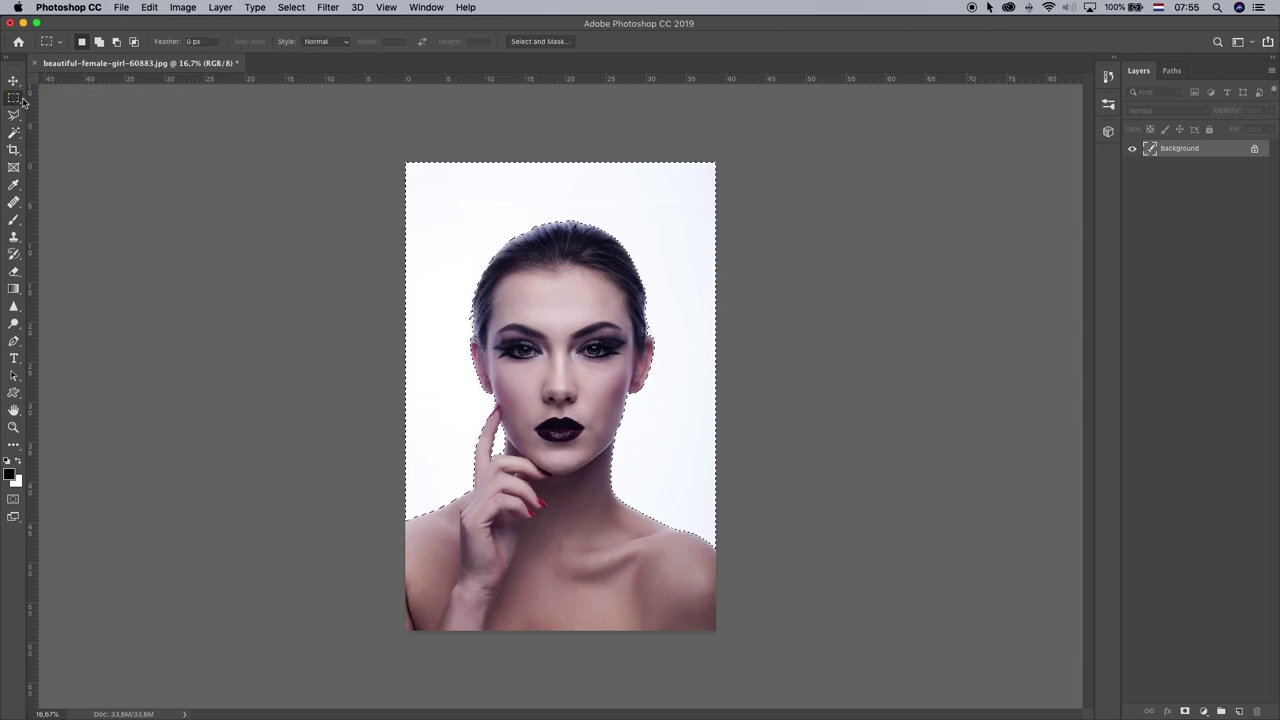
{"action": "left_click", "coordinate": [13, 98]}
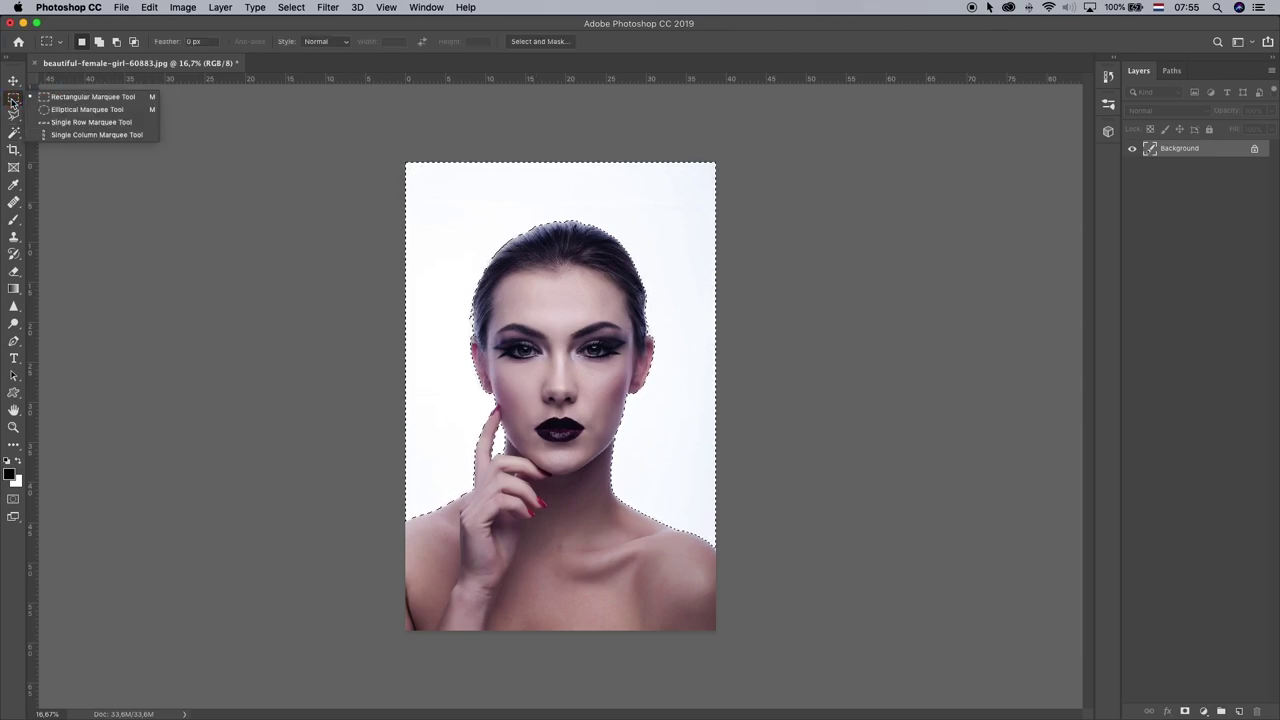
{"action": "right_click", "coordinate": [605, 259]}
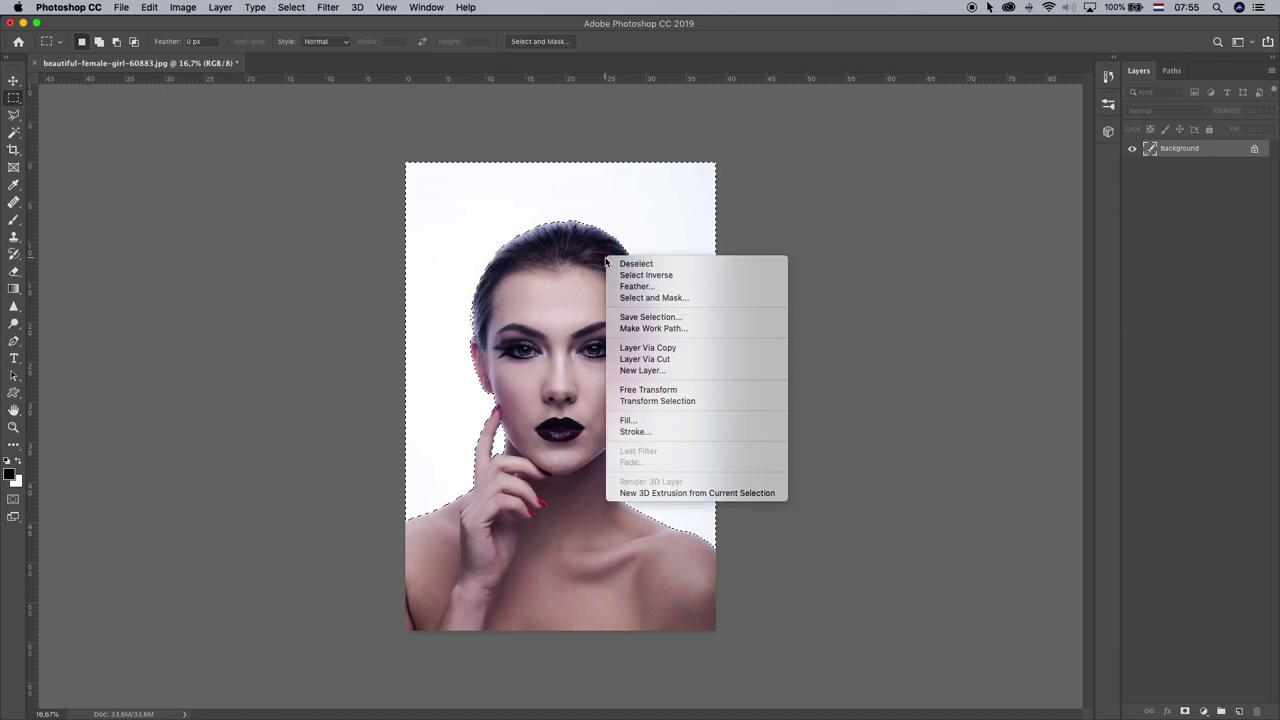
{"action": "left_click", "coordinate": [666, 275]}
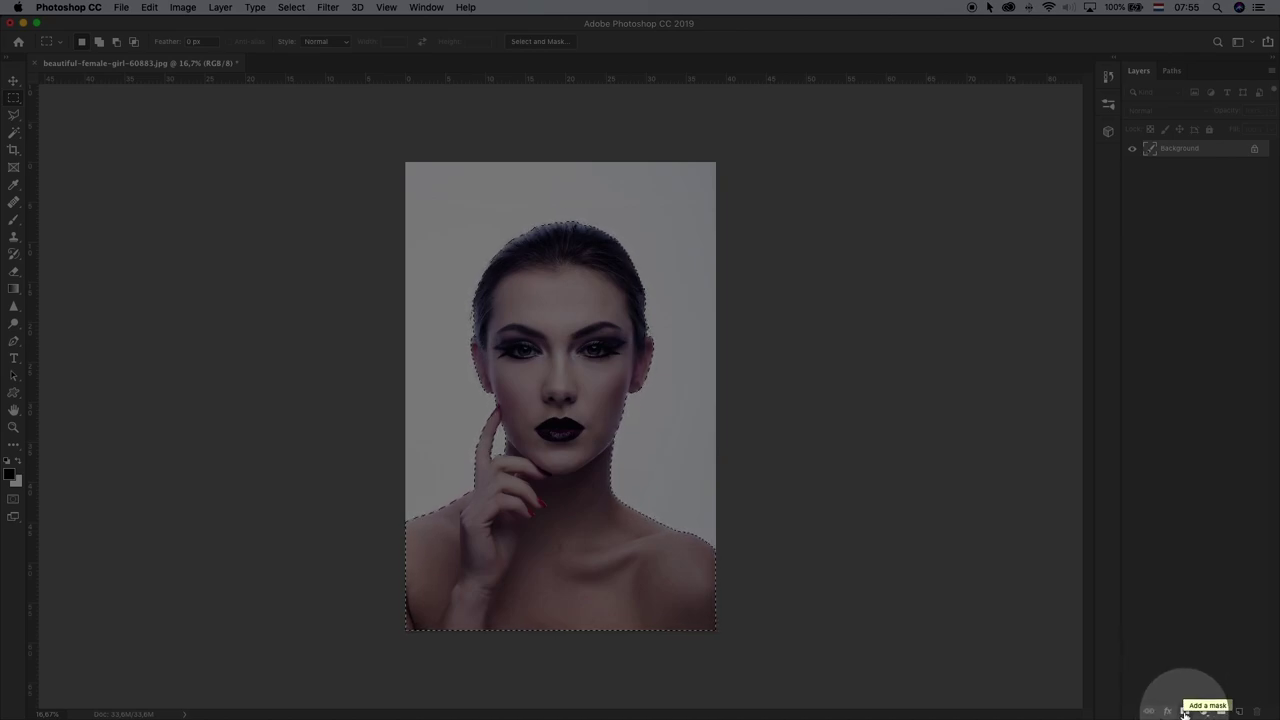
{"action": "left_click", "coordinate": [1184, 711]}
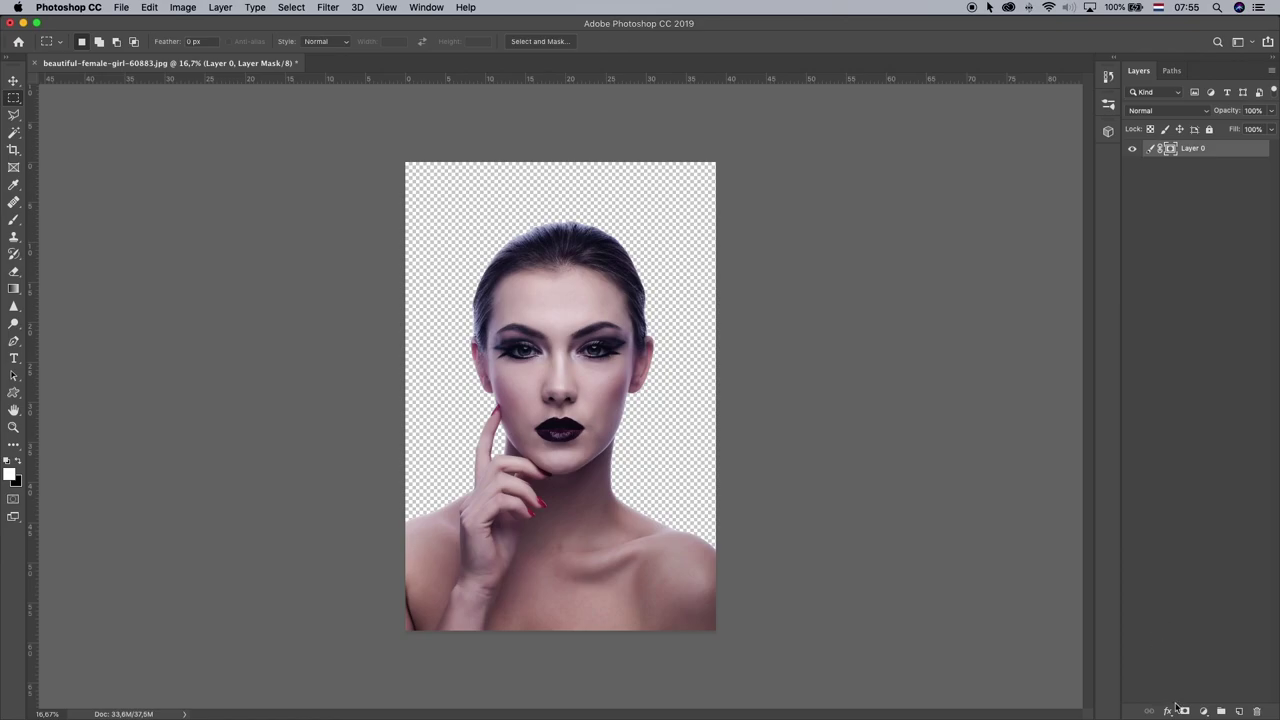
- Add a Gradient fill layer using the purple-to-orange preset
{"action": "left_click", "coordinate": [1204, 711]}
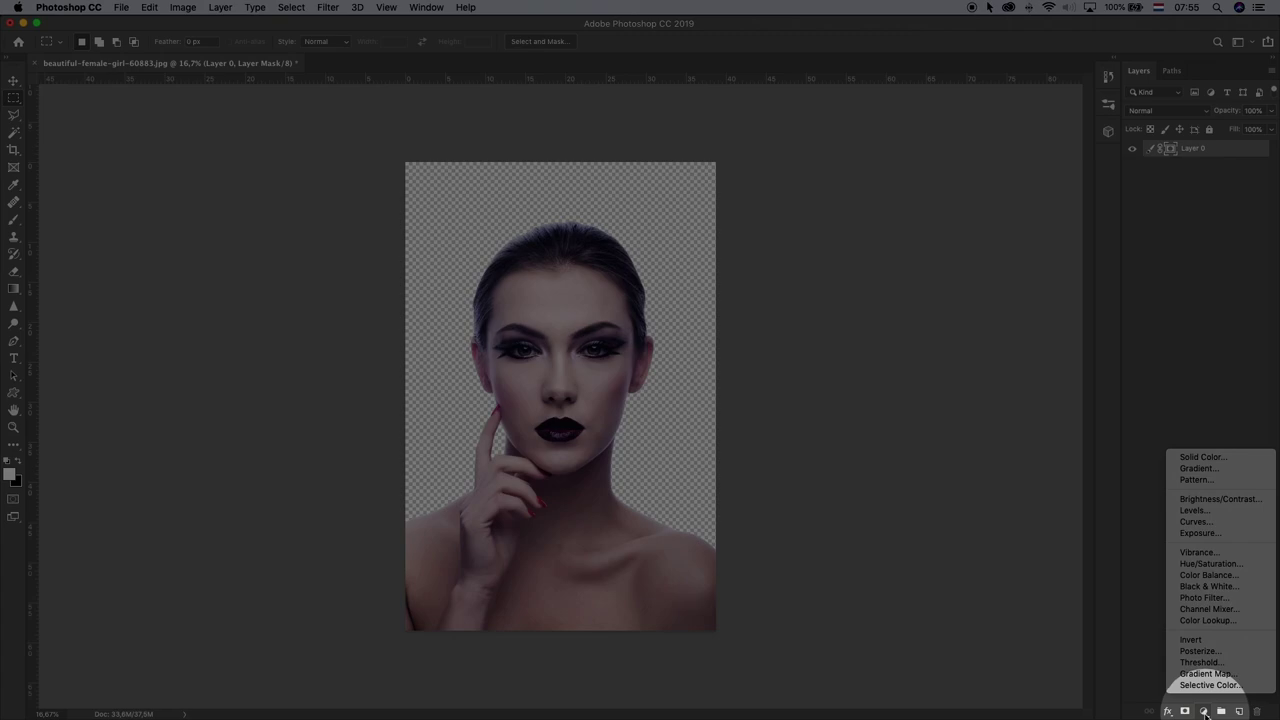
{"action": "left_click", "coordinate": [1211, 470]}
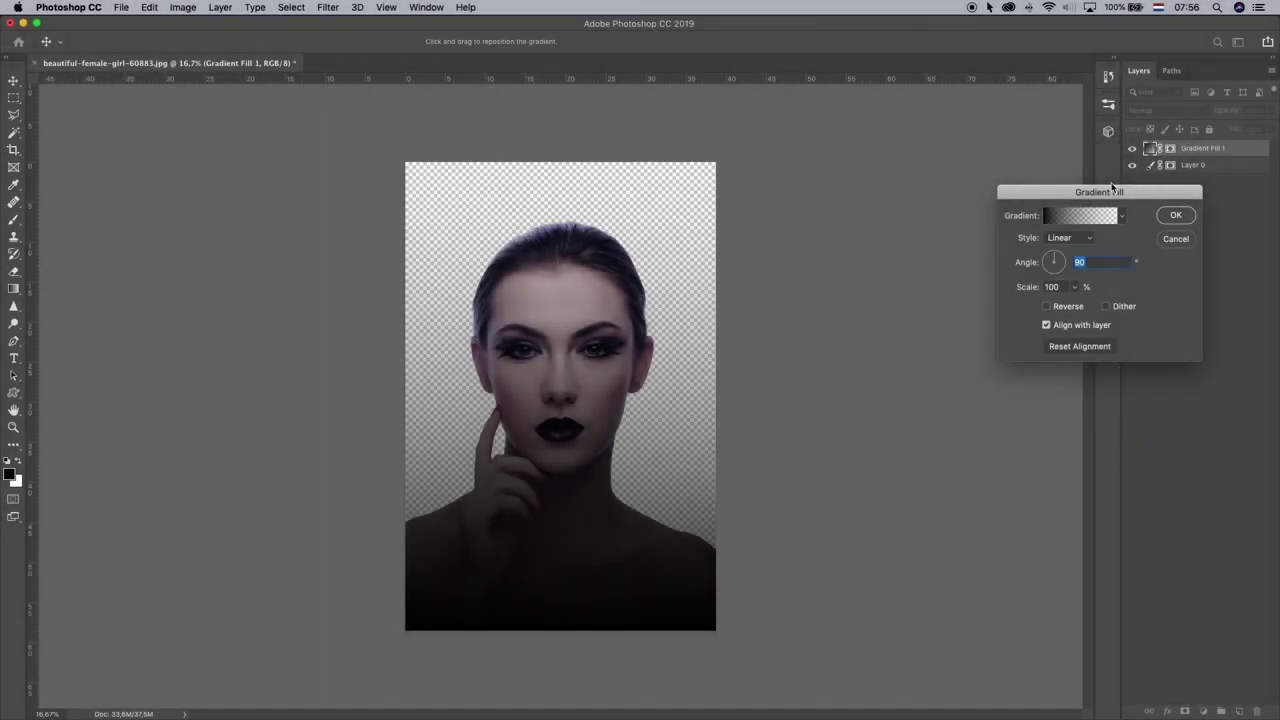
{"action": "left_click_drag", "start_coordinate": [1111, 186], "coordinate": [962, 171]}
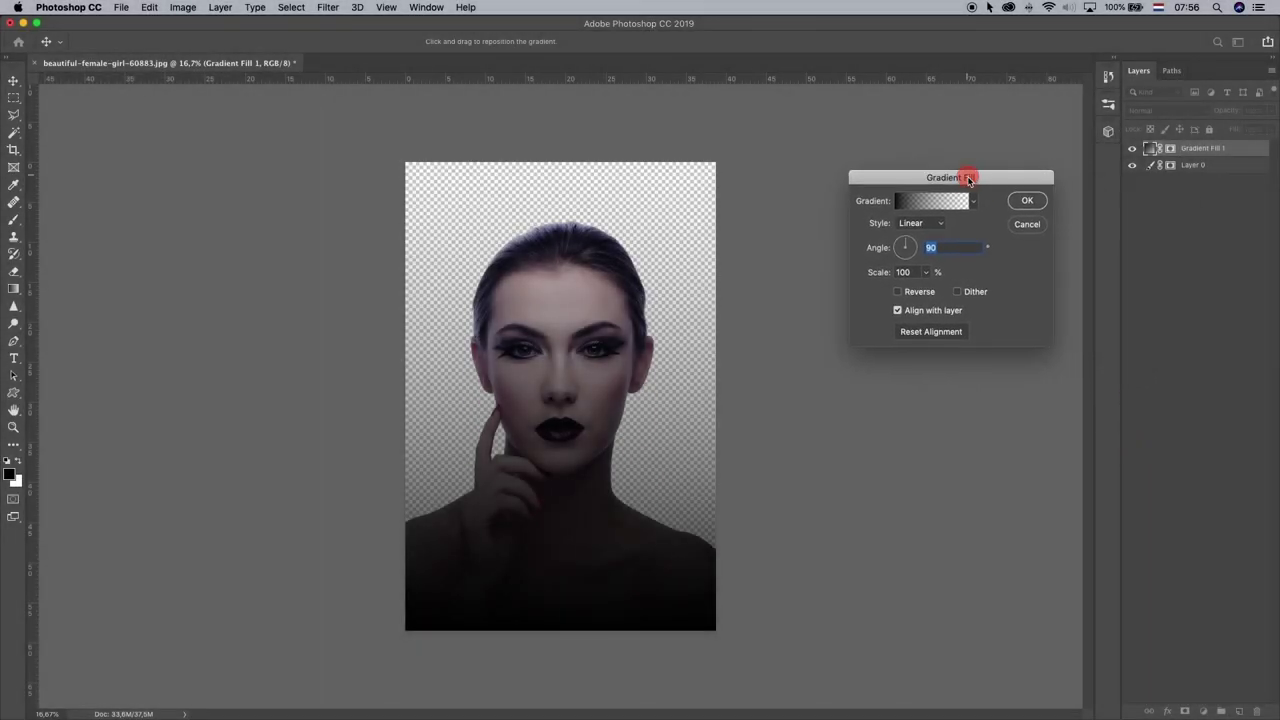
{"action": "left_click", "coordinate": [975, 203]}
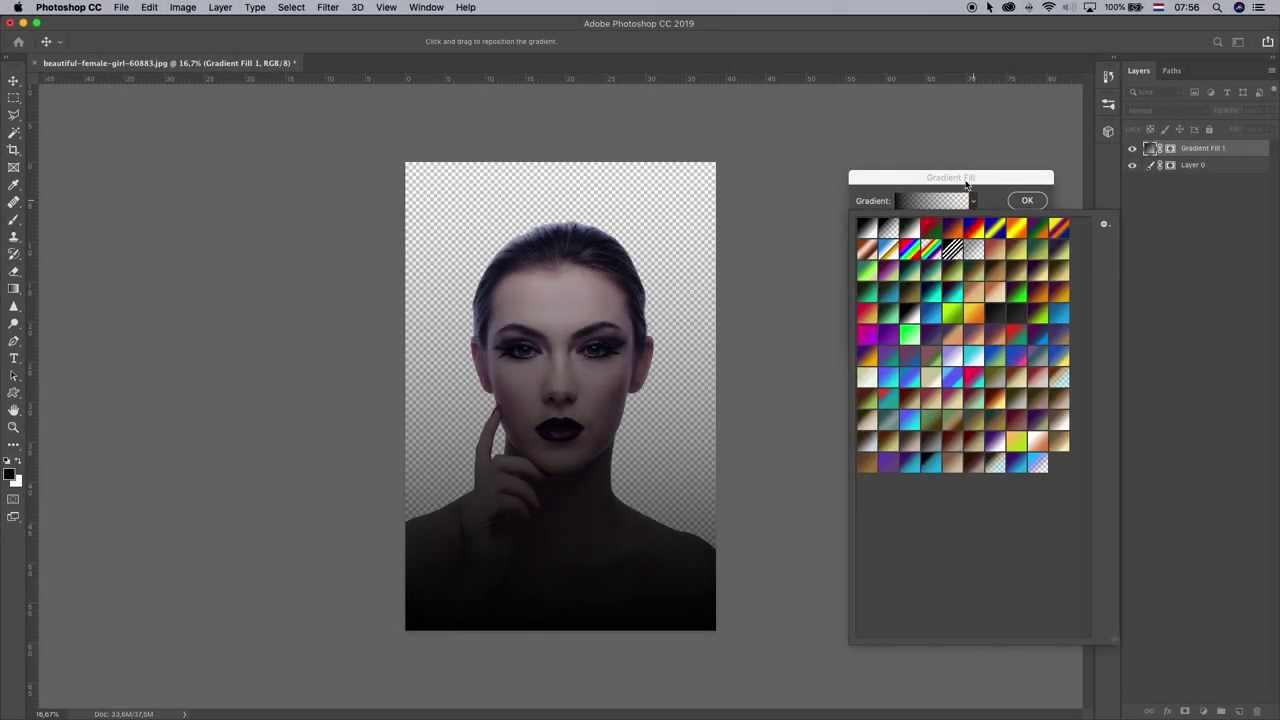
{"action": "left_click", "coordinate": [950, 229]}
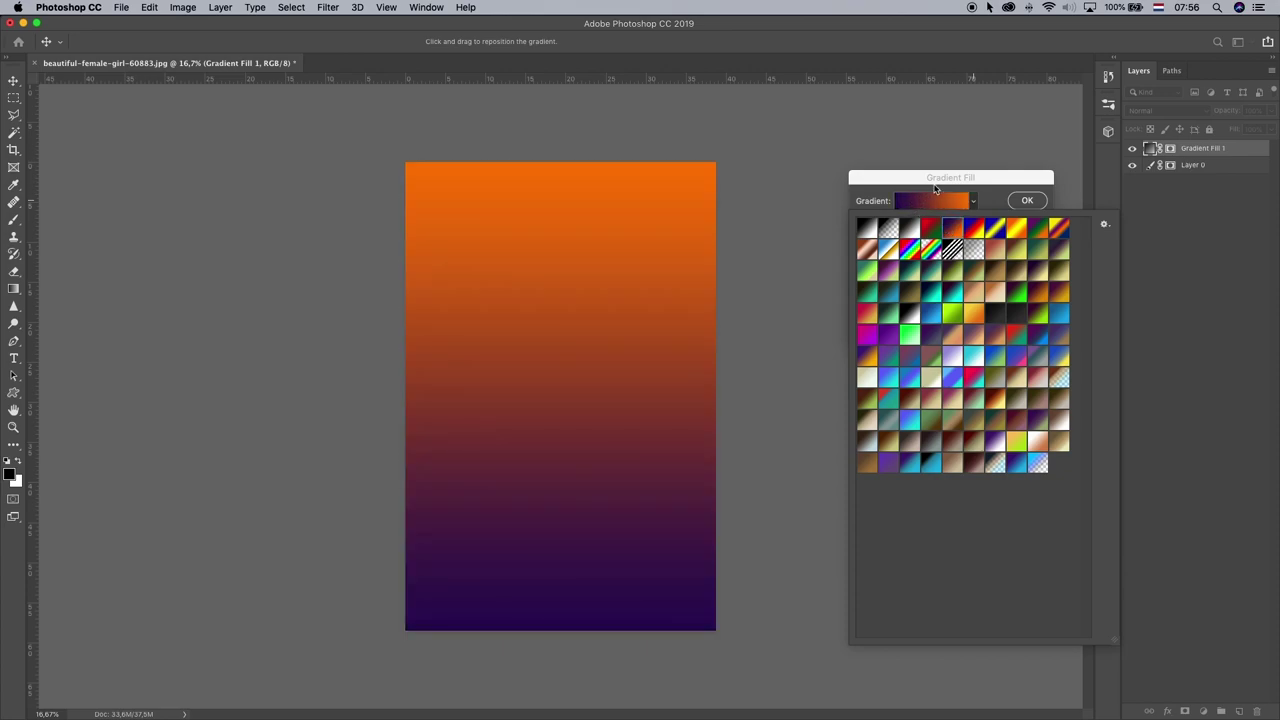
{"action": "left_click", "coordinate": [942, 186]}
- Recolour the gradient's purple stop to a medium blue with a hue of 217°
{"action": "left_click", "coordinate": [930, 205]}
{"action": "left_click", "coordinate": [819, 316]}
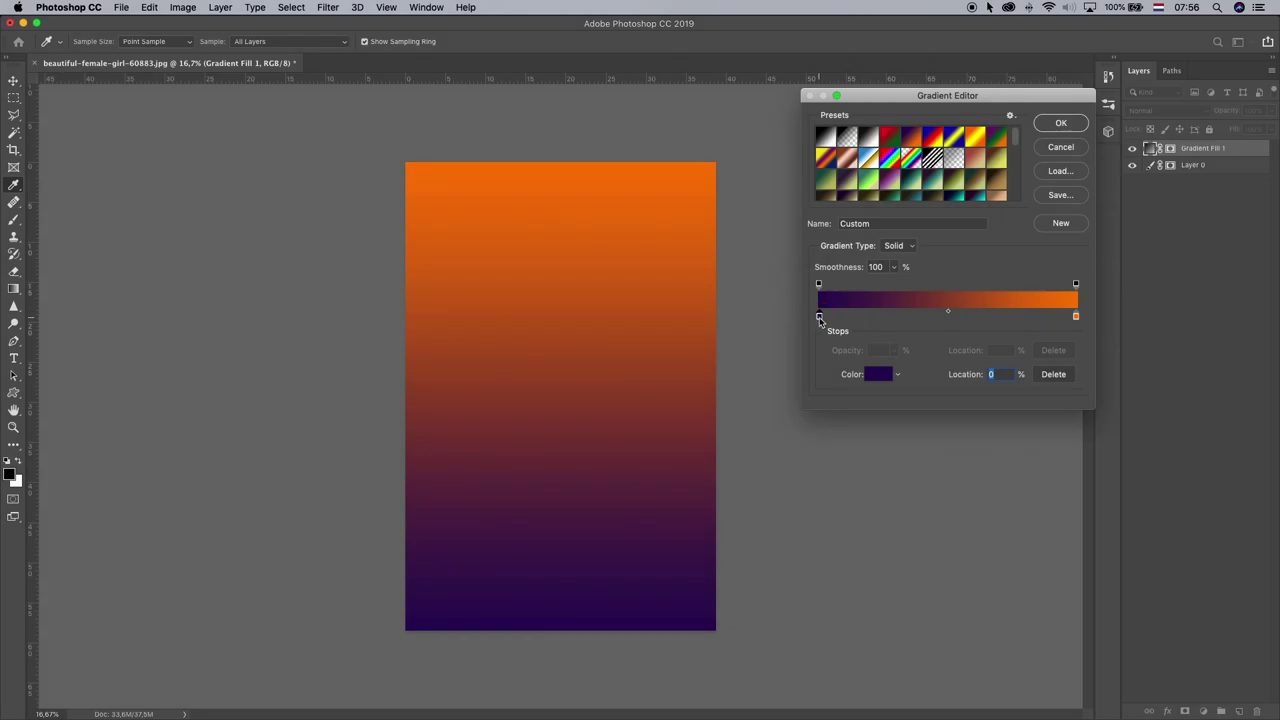
{"action": "double_click", "coordinate": [819, 316]}
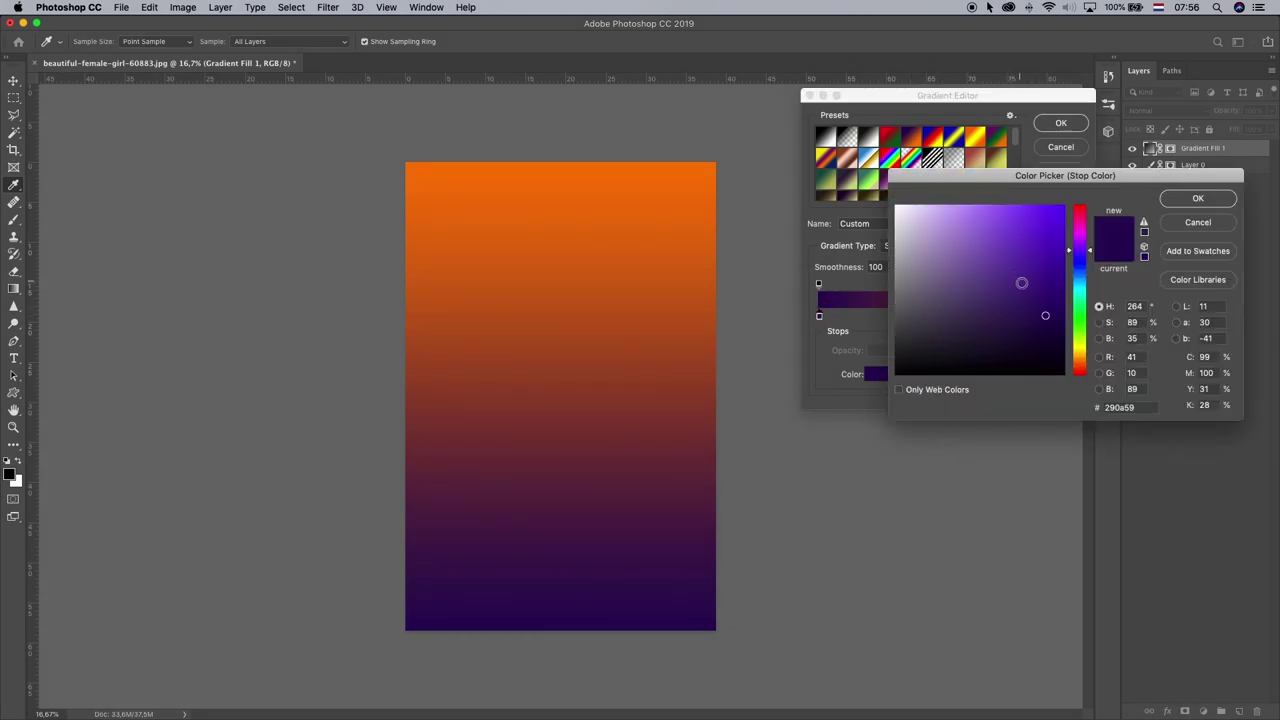
{"action": "left_click", "coordinate": [993, 286]}
{"action": "left_click", "coordinate": [990, 276]}
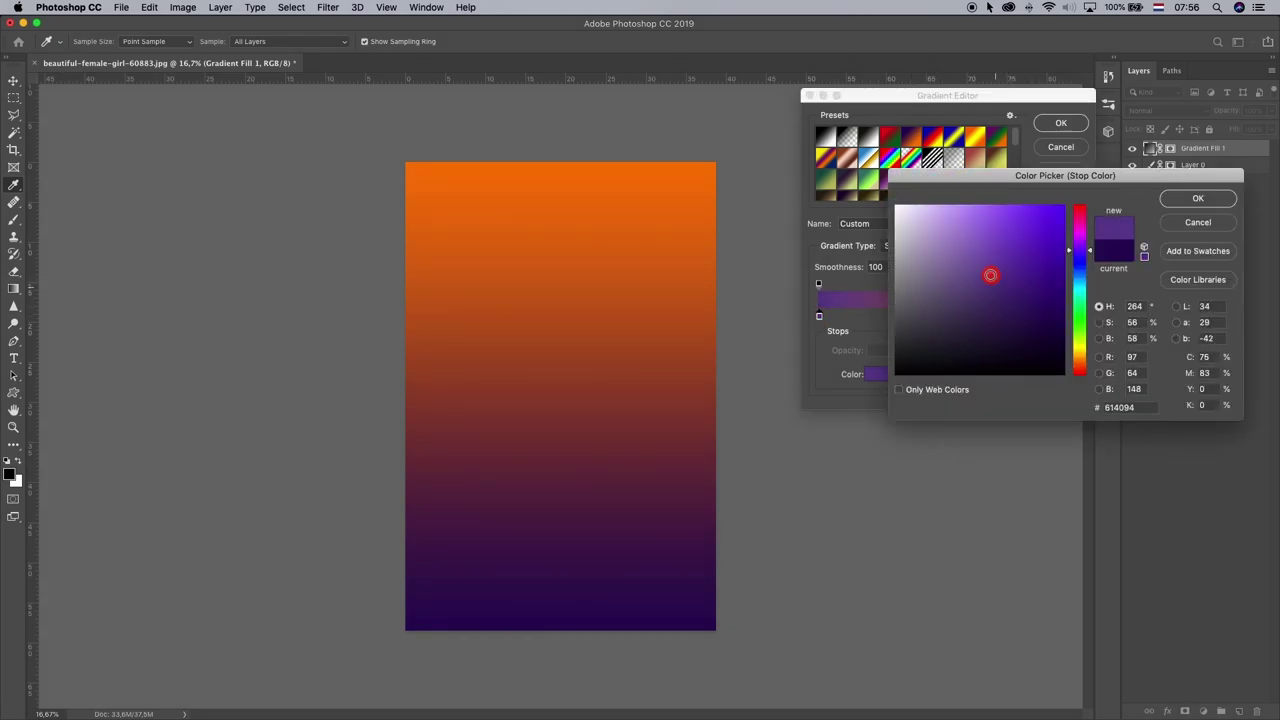
{"action": "left_click", "coordinate": [1079, 272]}
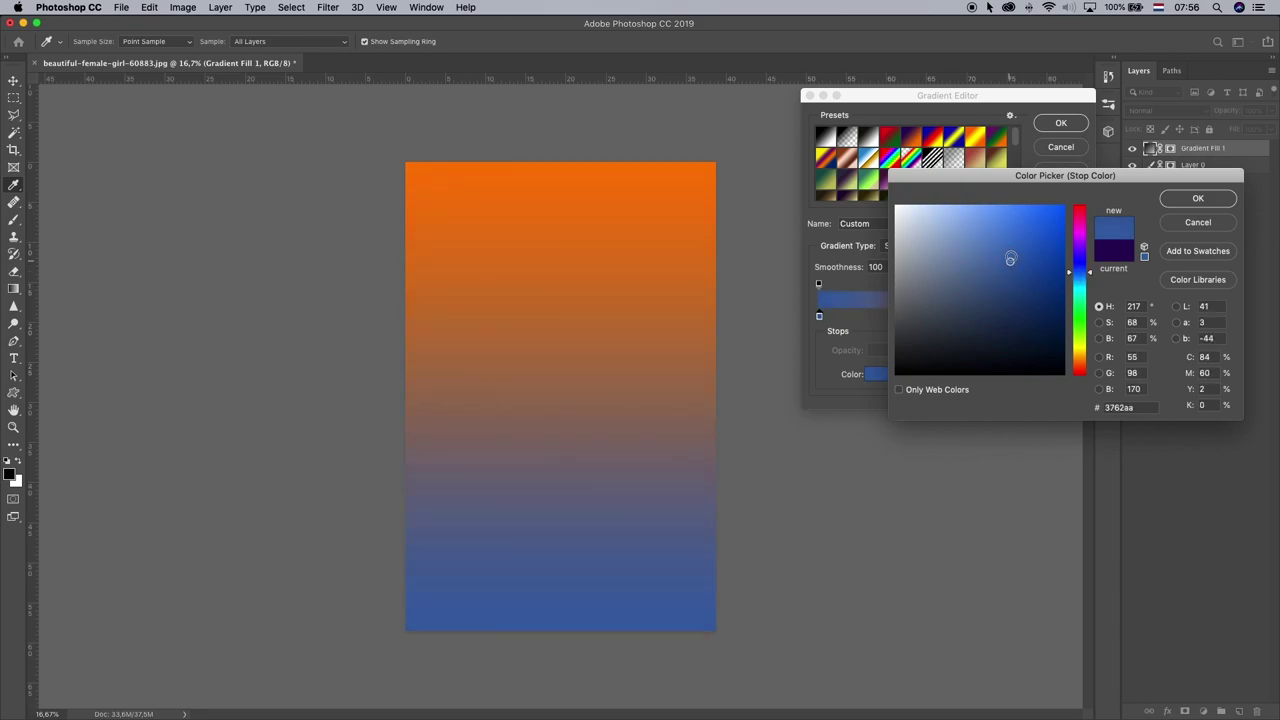
{"action": "left_click", "coordinate": [991, 274]}
{"action": "left_click_drag", "start_coordinate": [990, 273], "coordinate": [999, 274]}
{"action": "left_click", "coordinate": [1197, 200]}
- Change the gradient's orange end stop to the muted brown 9b612b
{"action": "left_click", "coordinate": [1076, 317]}
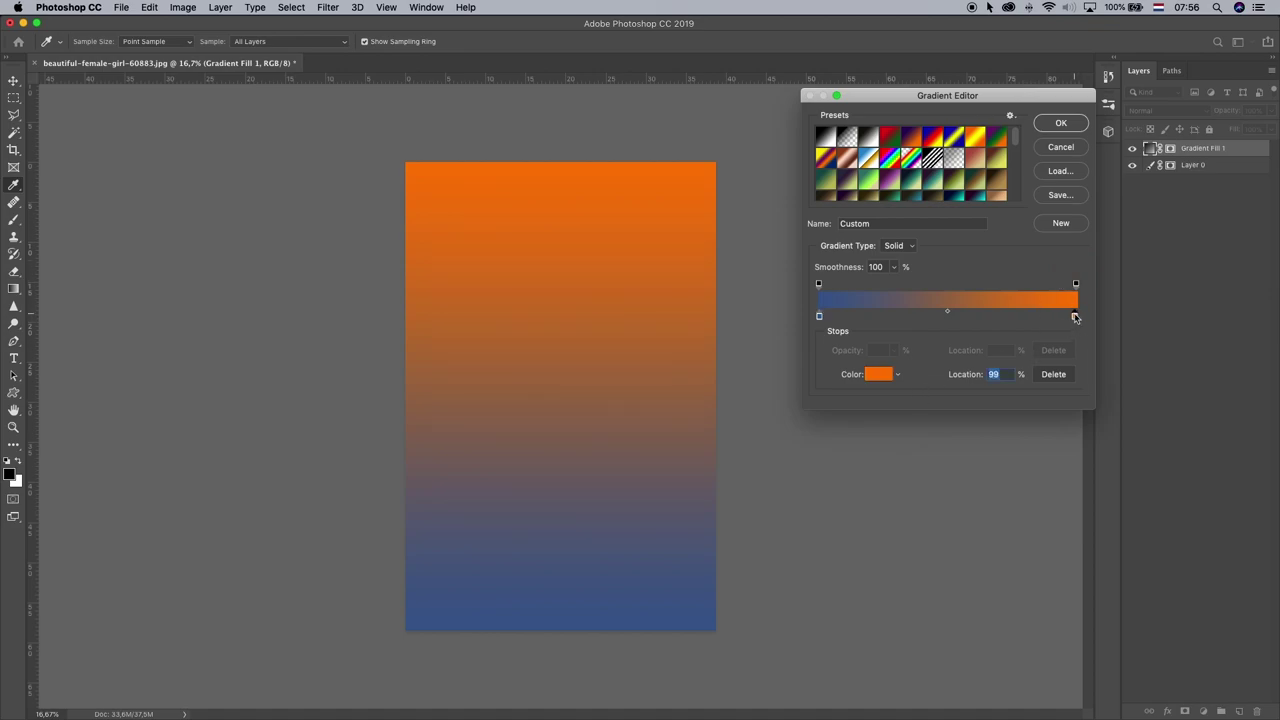
{"action": "left_click", "coordinate": [878, 374]}
{"action": "mouse_move", "coordinate": [982, 264]}
{"action": "left_mouse_down"}
{"action": "mouse_move", "coordinate": [1049, 241]}
{"action": "mouse_move", "coordinate": [966, 243]}
{"action": "mouse_move", "coordinate": [972, 269]}
{"action": "mouse_move", "coordinate": [1009, 278]}
{"action": "mouse_move", "coordinate": [1050, 225]}
{"action": "mouse_move", "coordinate": [981, 268]}
{"action": "mouse_move", "coordinate": [1010, 268]}
{"action": "mouse_move", "coordinate": [985, 276]}
{"action": "mouse_move", "coordinate": [1005, 268]}
{"action": "mouse_move", "coordinate": [988, 276]}
{"action": "mouse_move", "coordinate": [1005, 274]}
{"action": "mouse_move", "coordinate": [998, 282]}
{"action": "mouse_move", "coordinate": [1018, 270]}
{"action": "left_mouse_up"}
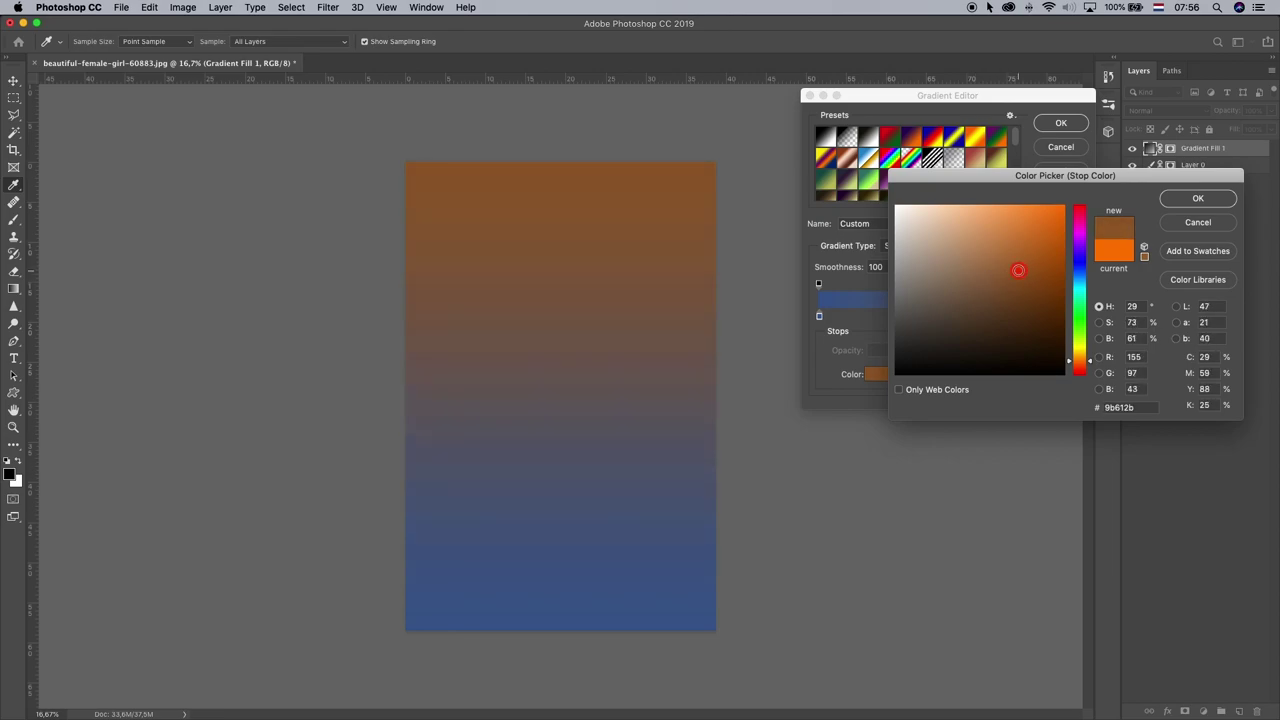
{"action": "left_click", "coordinate": [1180, 198]}
- Darken the gradient's blue stop to 263d65 and accept the edited gradient
{"action": "left_click", "coordinate": [819, 317]}
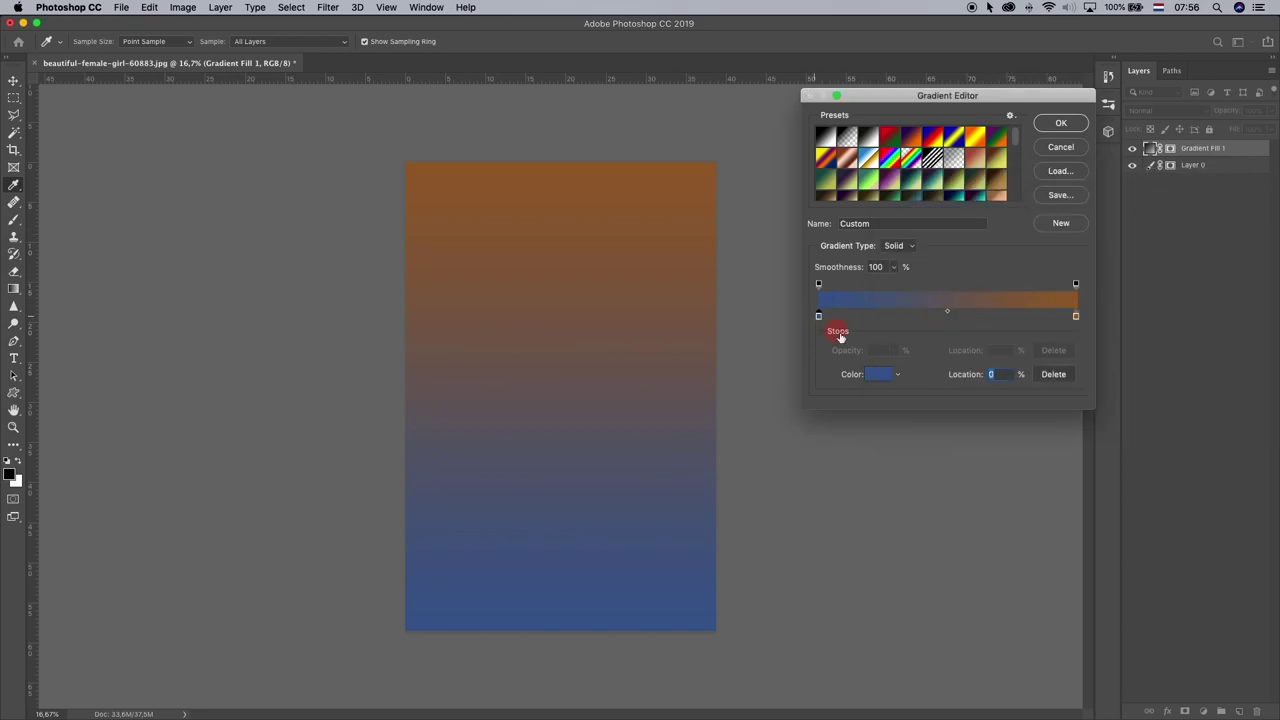
{"action": "double_click", "coordinate": [819, 317]}
{"action": "left_click_drag", "start_coordinate": [1000, 279], "coordinate": [1000, 306]}
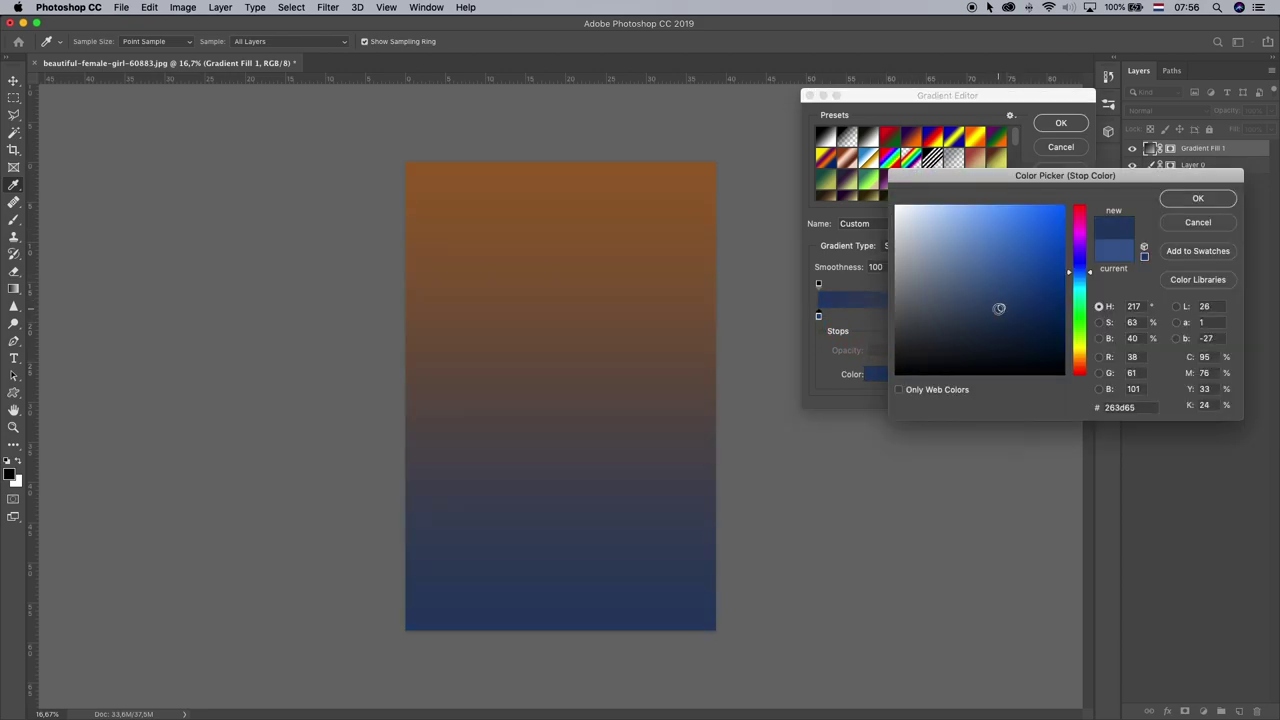
{"action": "left_click", "coordinate": [1190, 198]}
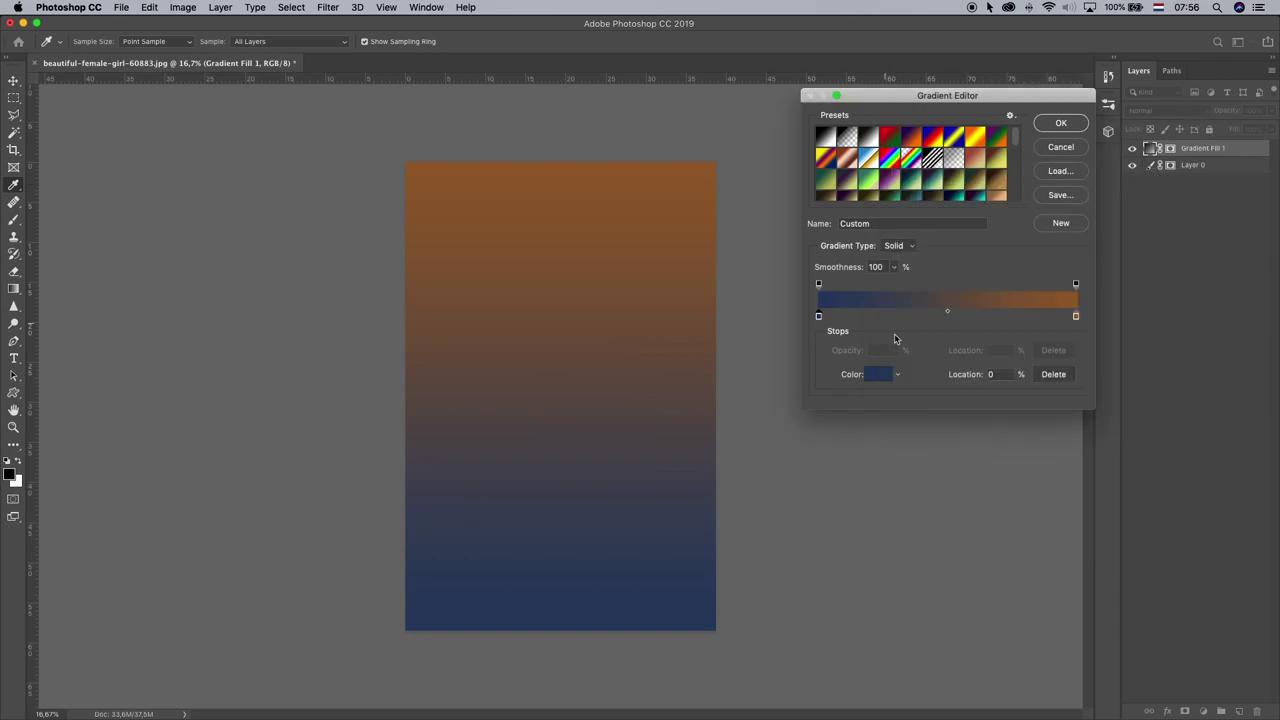
{"action": "left_click", "coordinate": [1061, 124]}
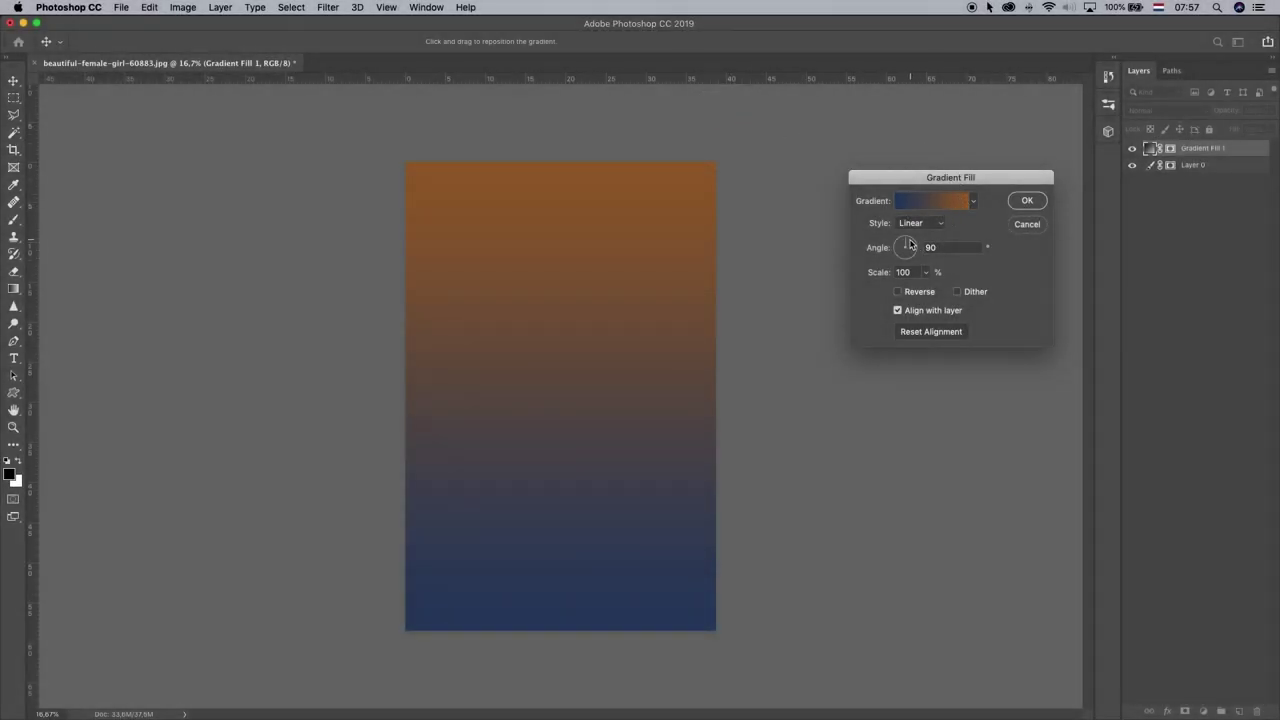
- Apply the gradient fill reversed at a 0° angle, and move its layer beneath the masked portrait layer
{"action": "left_click_drag", "start_coordinate": [907, 243], "coordinate": [949, 248]}
{"action": "left_click", "coordinate": [894, 247]}
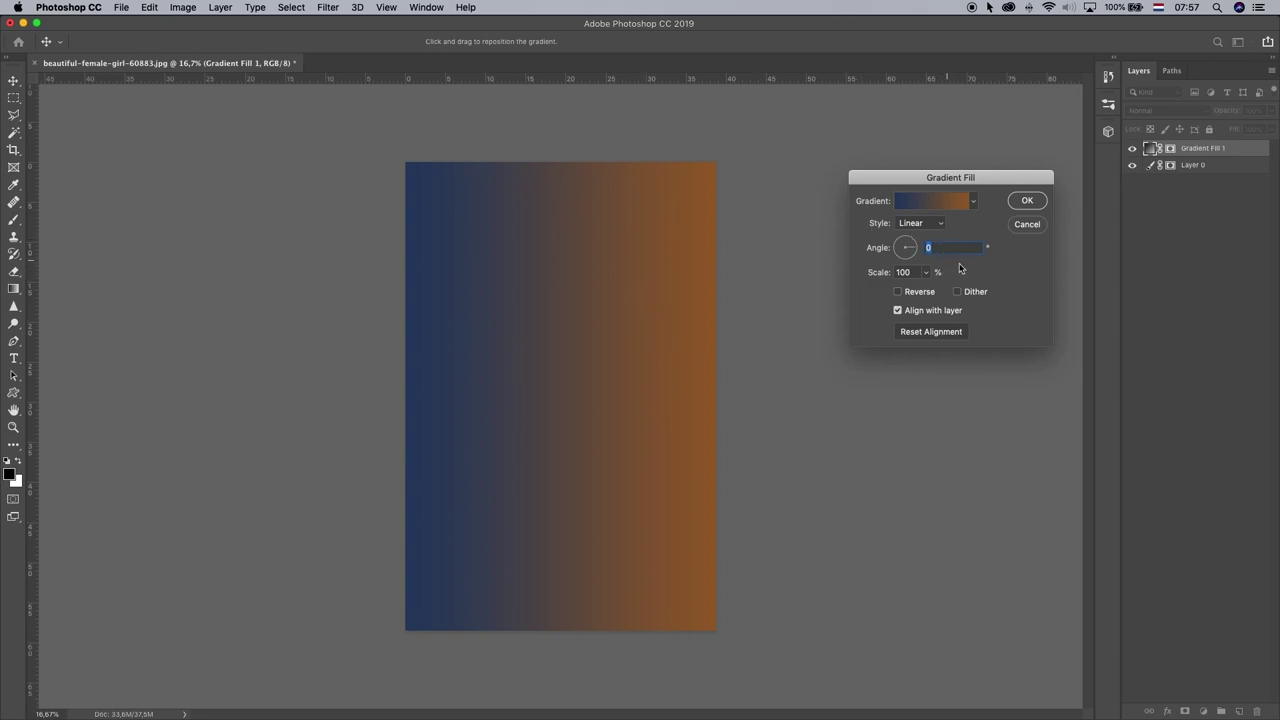
{"action": "left_click", "coordinate": [970, 292]}
{"action": "left_click", "coordinate": [898, 291]}
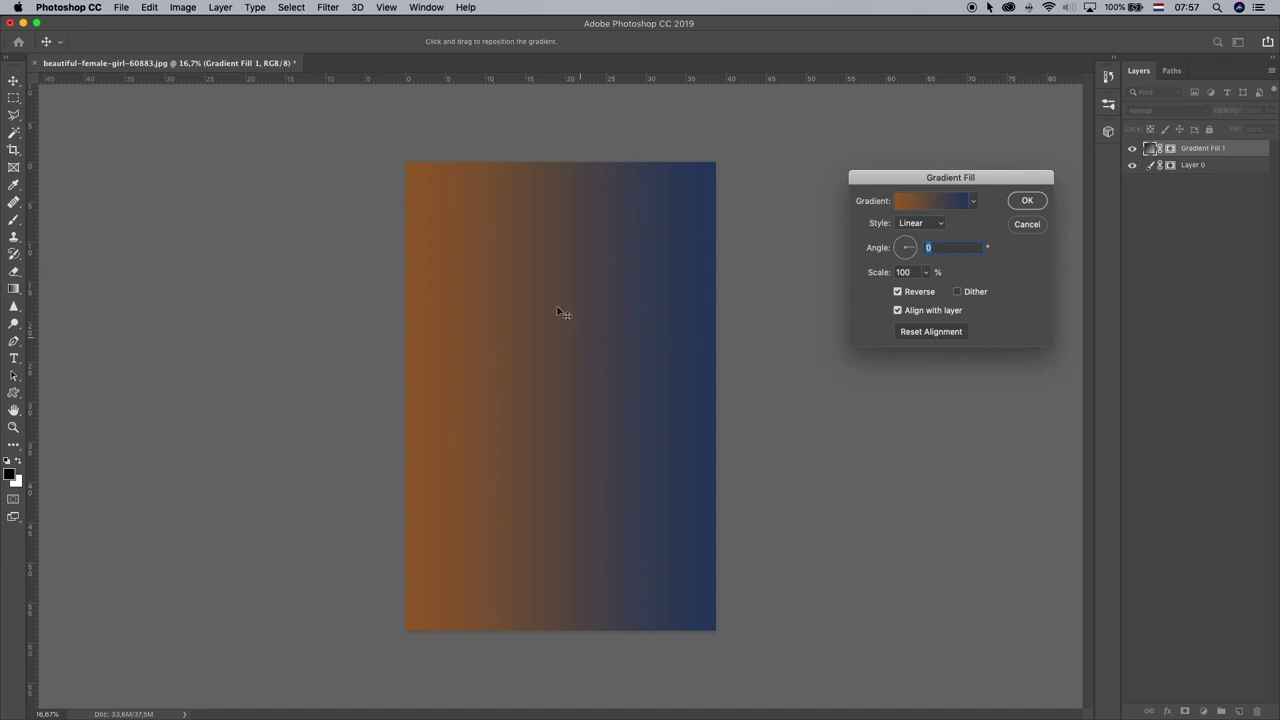
{"action": "left_click", "coordinate": [1027, 201]}
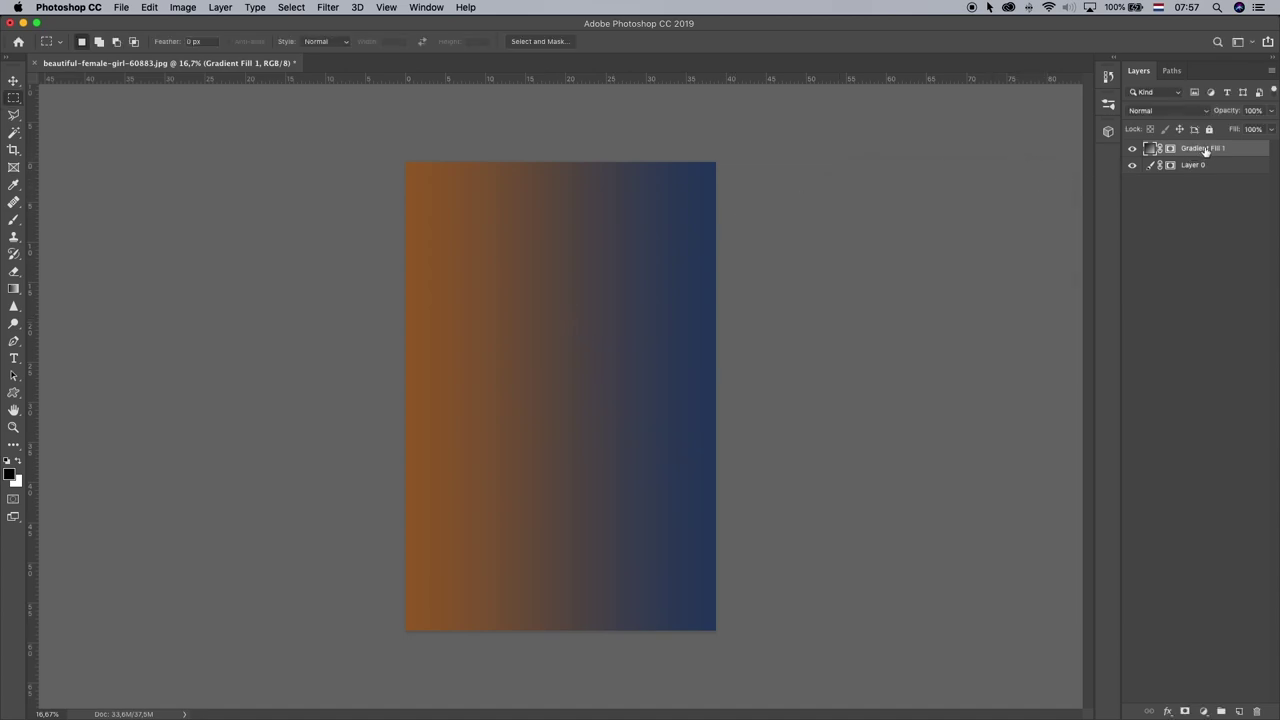
{"action": "left_click_drag", "start_coordinate": [1202, 150], "coordinate": [1184, 175]}
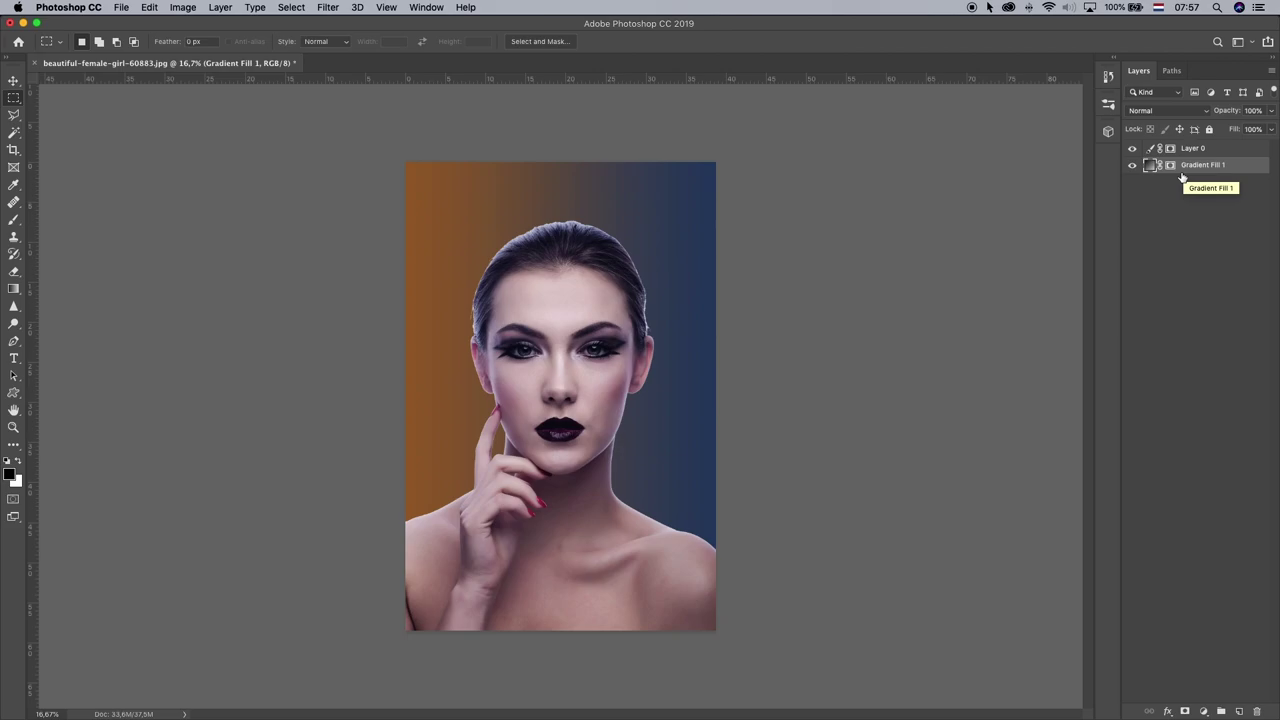
- Check the cutout around the hair by hiding and showing Layer 0, and make its layer mask active
{"action": "left_click", "coordinate": [13, 427]}
{"action": "left_click", "coordinate": [515, 277]}
{"action": "left_click", "coordinate": [543, 274], "text": "alt"}
{"action": "left_click", "coordinate": [551, 354]}
{"action": "left_click", "coordinate": [551, 354]}
{"action": "left_click_drag", "start_coordinate": [551, 360], "coordinate": [579, 281]}
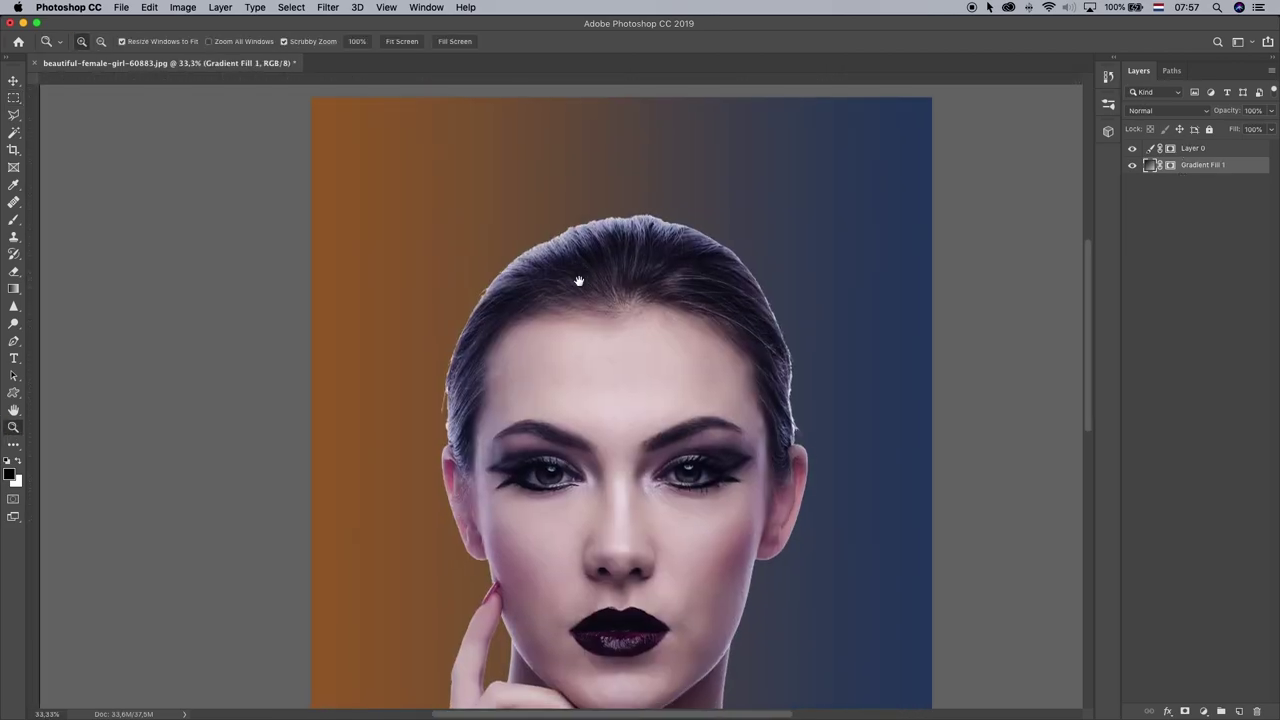
{"action": "key", "text": "F1"}
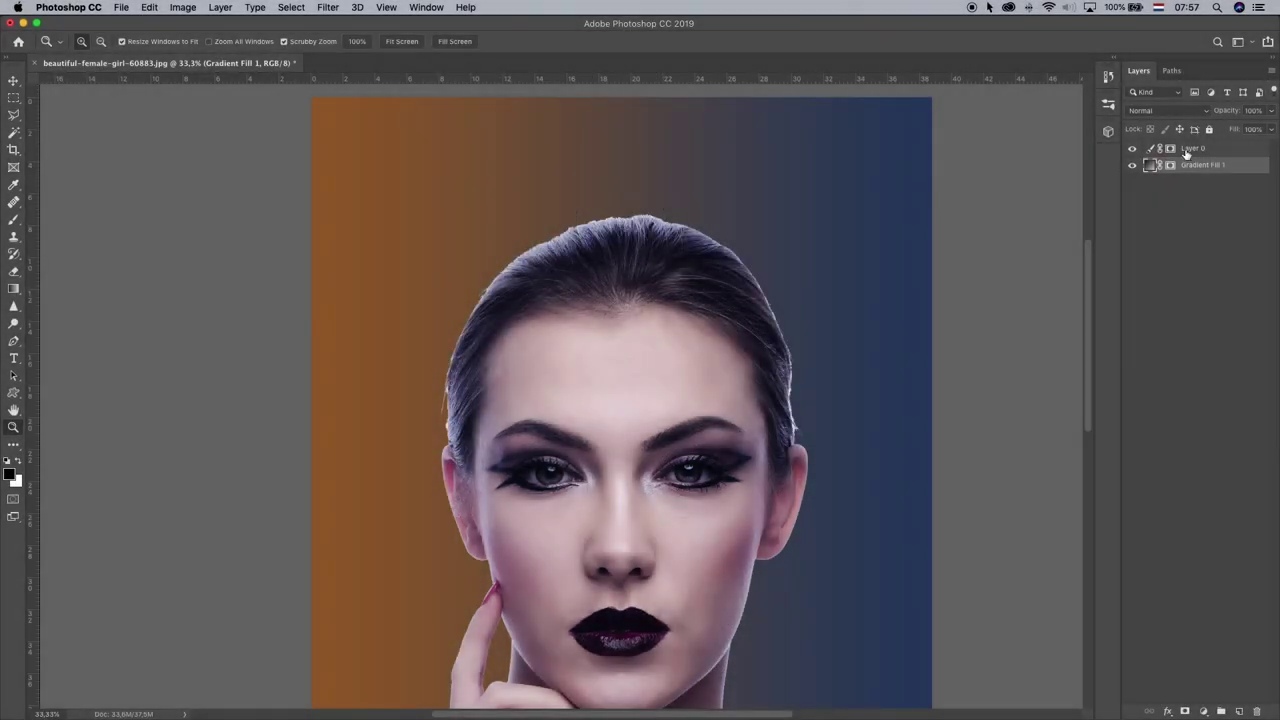
{"action": "left_click", "coordinate": [1195, 151]}
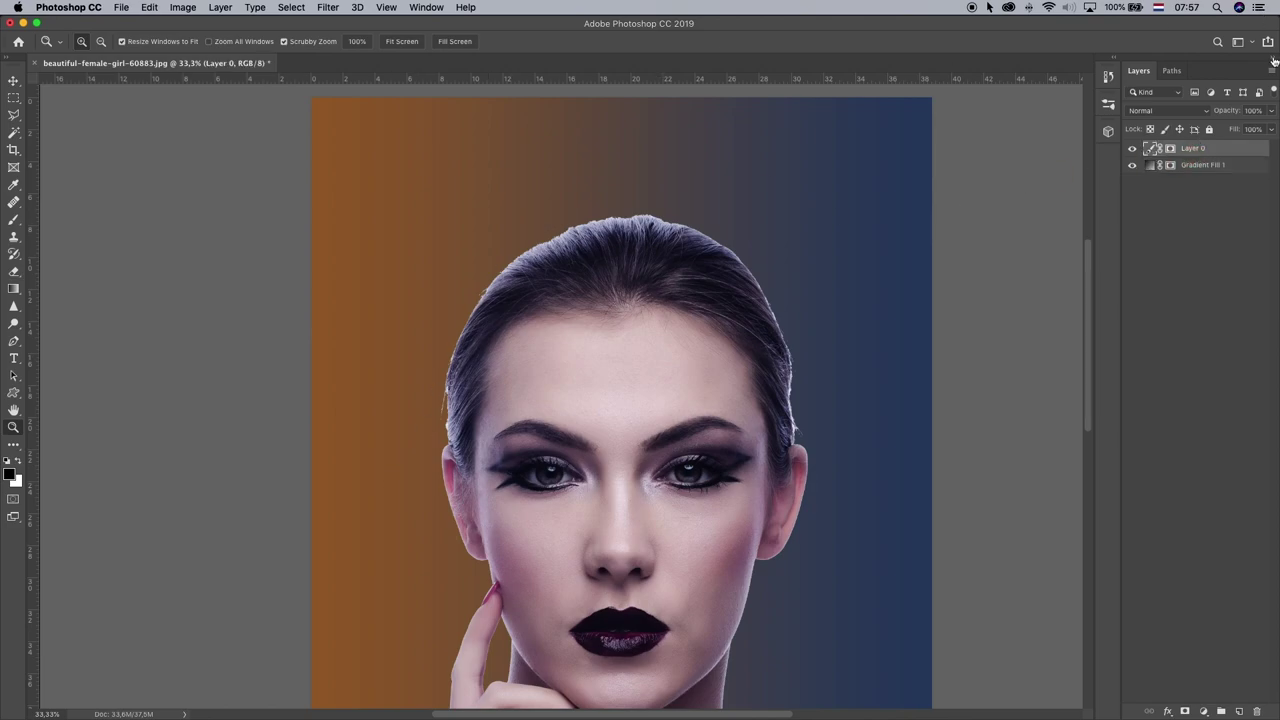
{"action": "left_click", "coordinate": [1134, 149]}
{"action": "left_click", "coordinate": [1134, 149]}
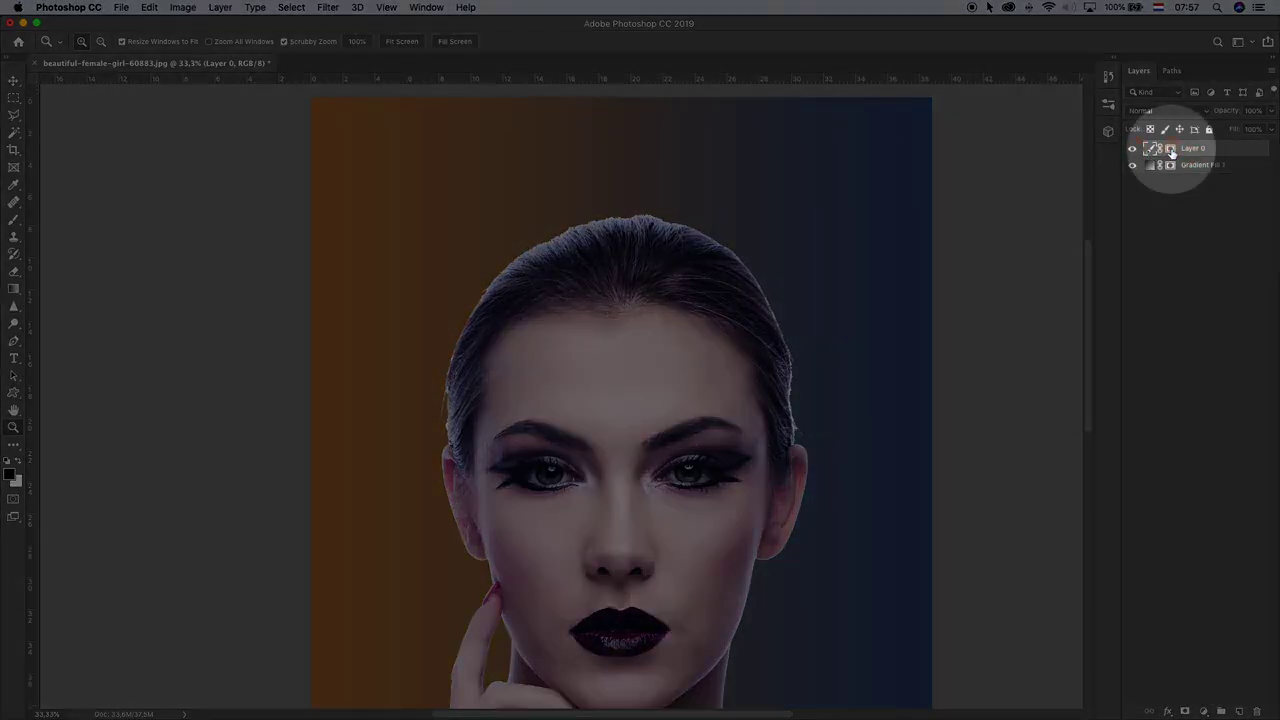
{"action": "left_click", "coordinate": [1170, 149]}
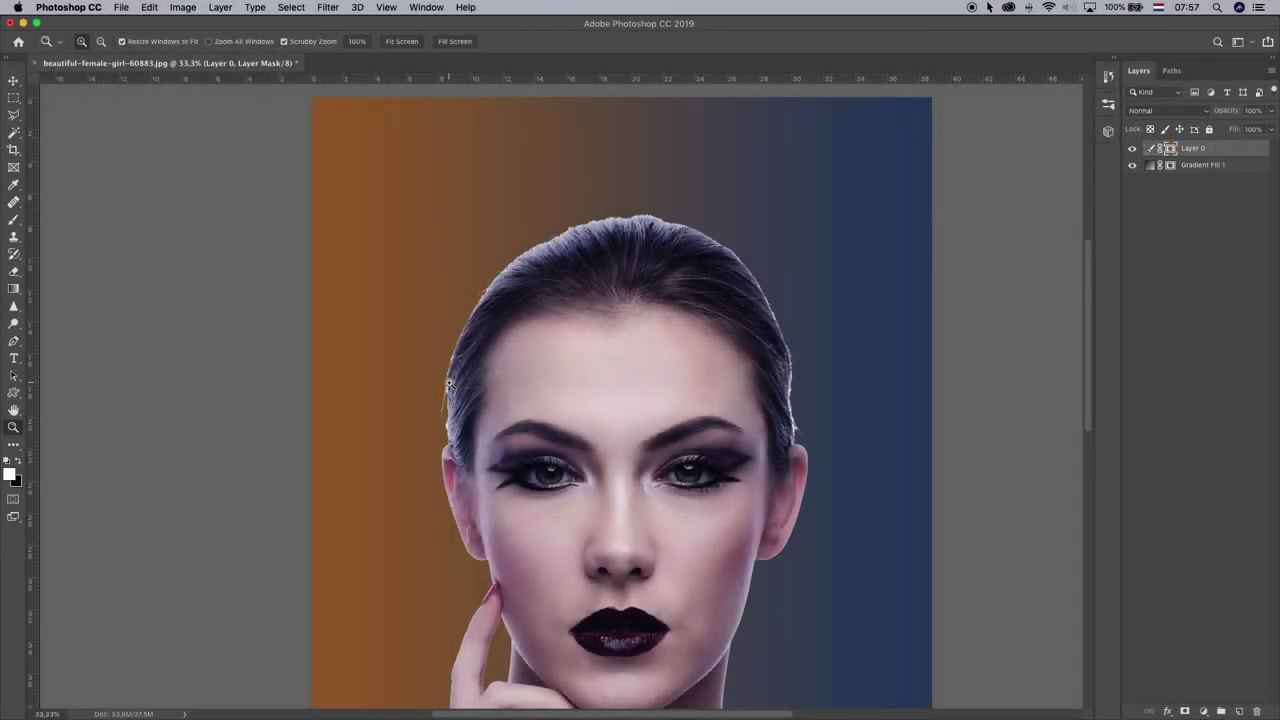
- Set up a fairly hard round brush at 87 px for painting on Layer 0's mask
{"action": "left_click", "coordinate": [449, 383]}
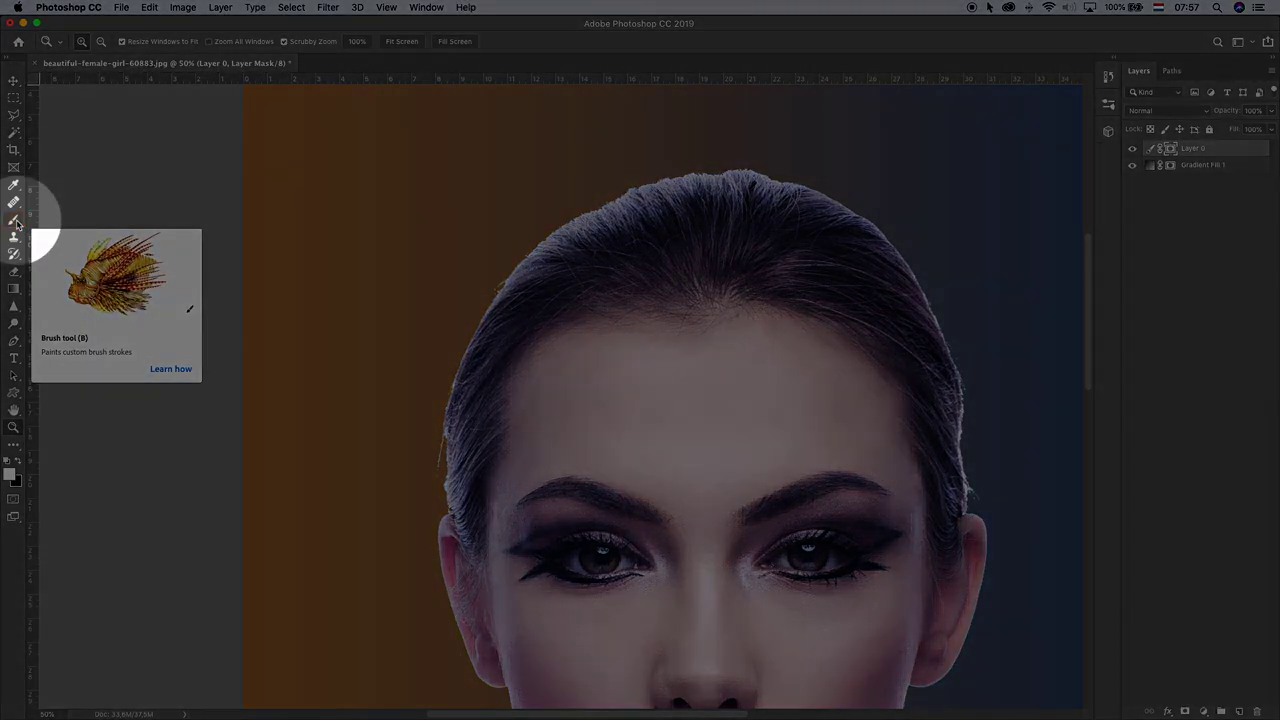
{"action": "left_click", "coordinate": [16, 221]}
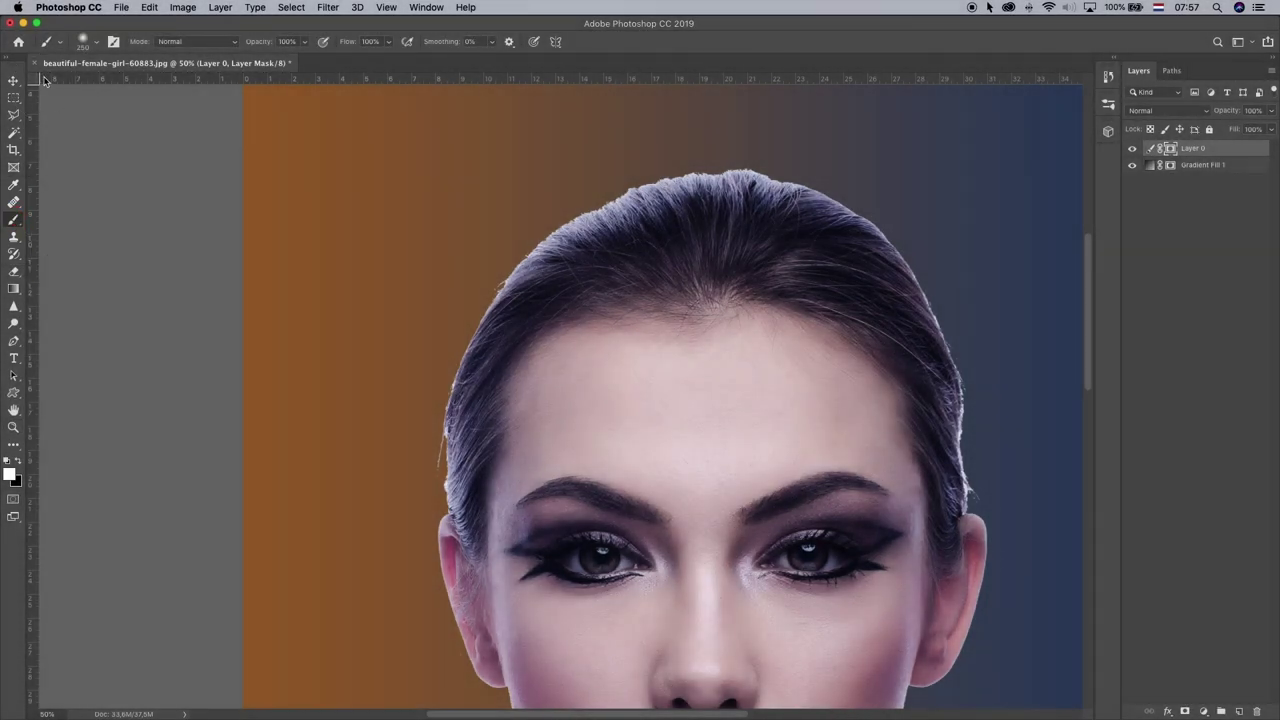
{"action": "left_click", "coordinate": [84, 44]}
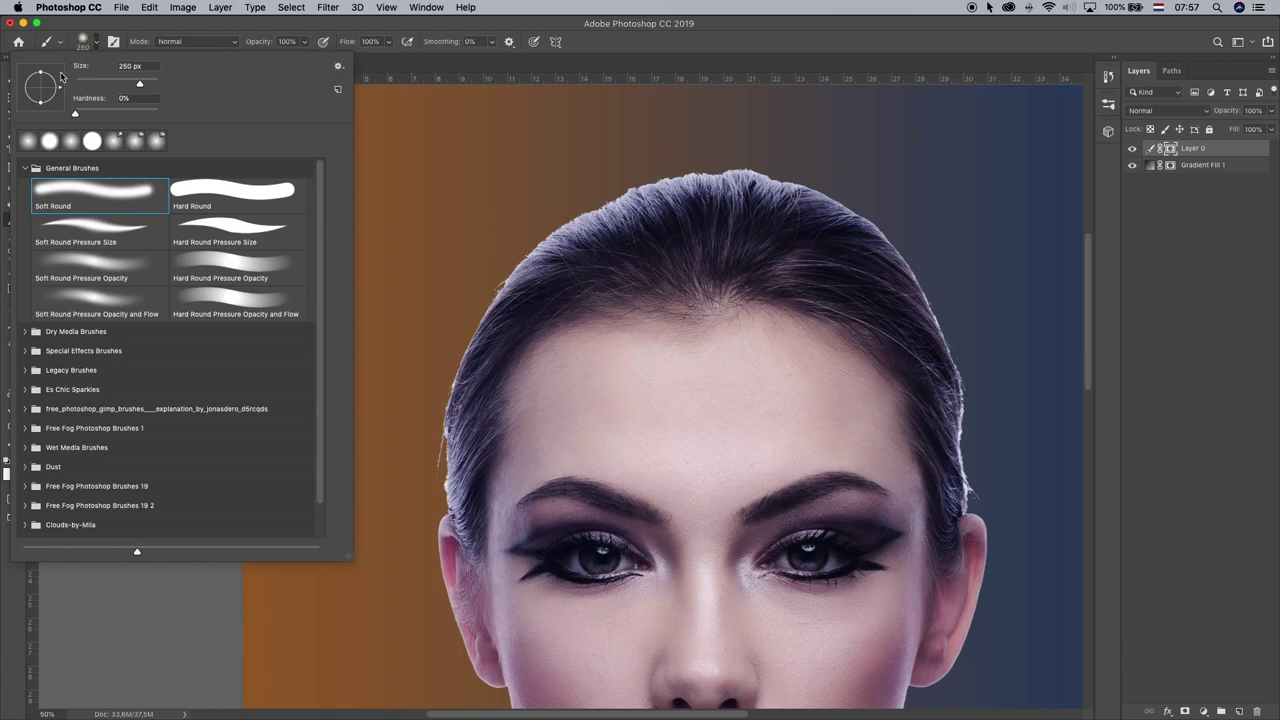
{"action": "left_click_drag", "start_coordinate": [77, 114], "coordinate": [118, 114]}
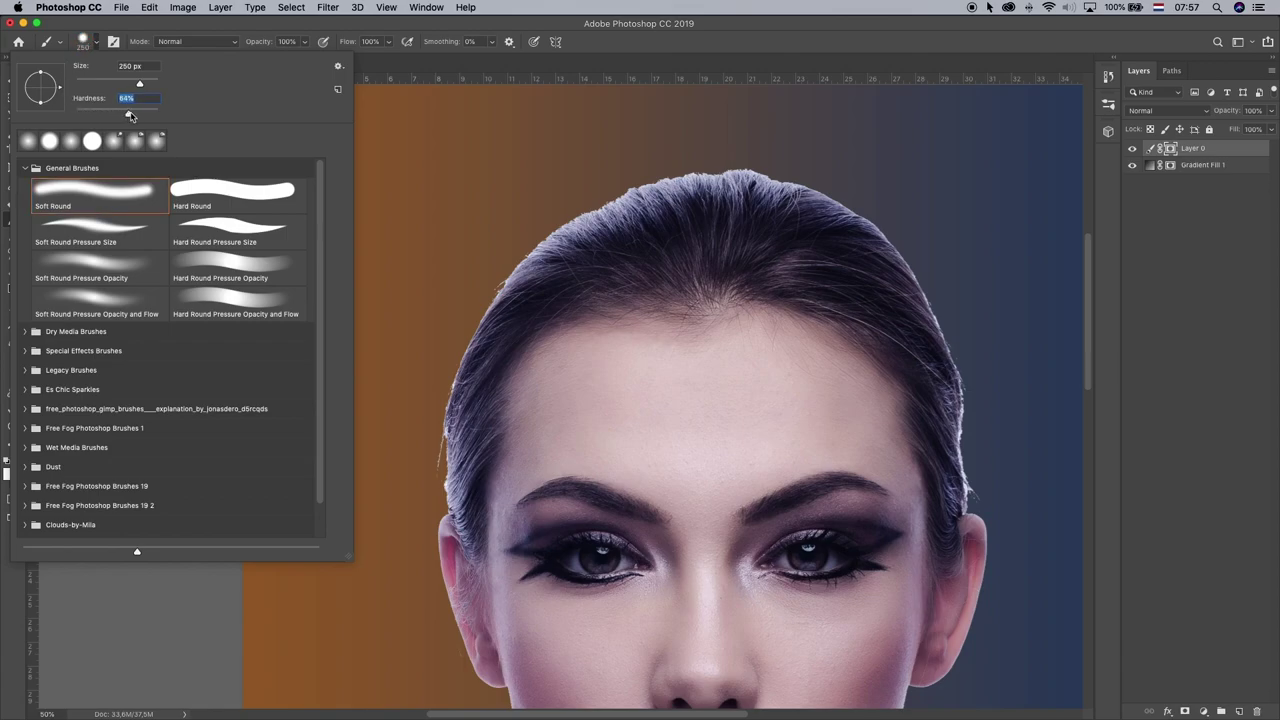
{"action": "left_click_drag", "start_coordinate": [141, 85], "coordinate": [112, 85]}
{"action": "left_click", "coordinate": [189, 22]}
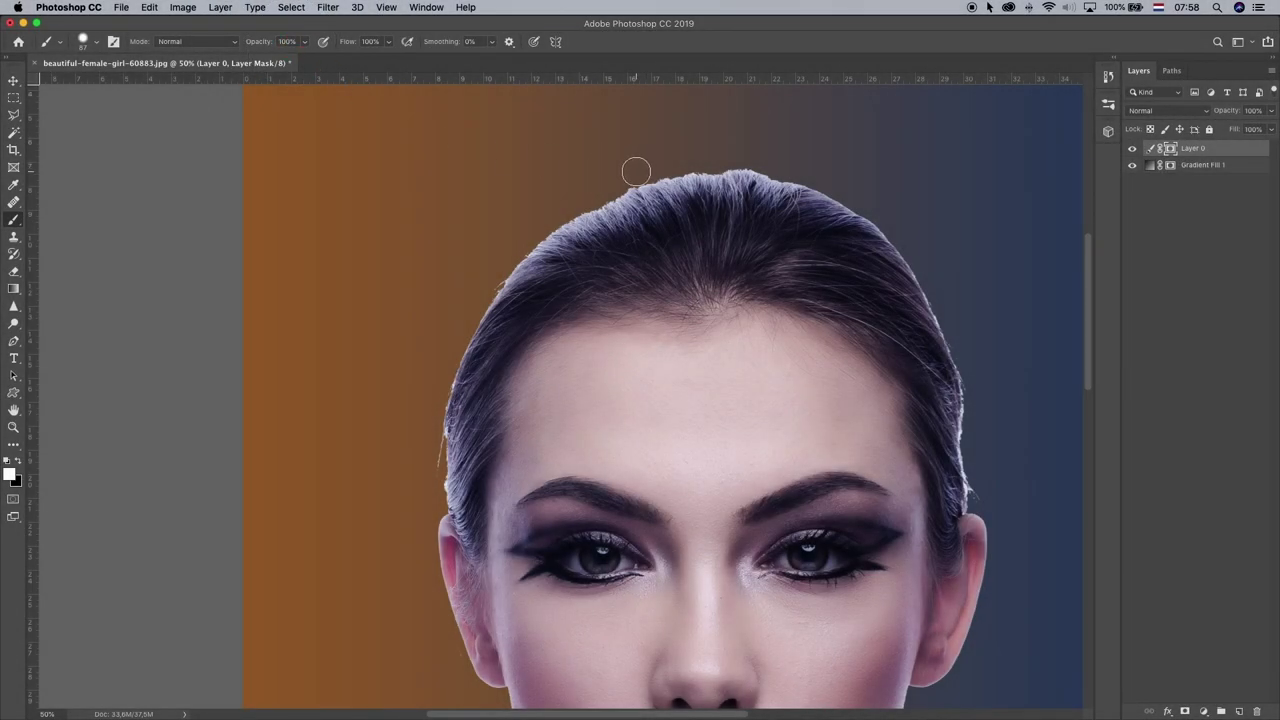
- Try a white stroke along the top of the hair, undo it, and make black the foreground colour
{"action": "left_click_drag", "start_coordinate": [640, 172], "coordinate": [583, 189]}
{"action": "key", "text": "super+z"}
{"action": "left_click", "coordinate": [16, 464]}
{"action": "left_click", "coordinate": [14, 479]}
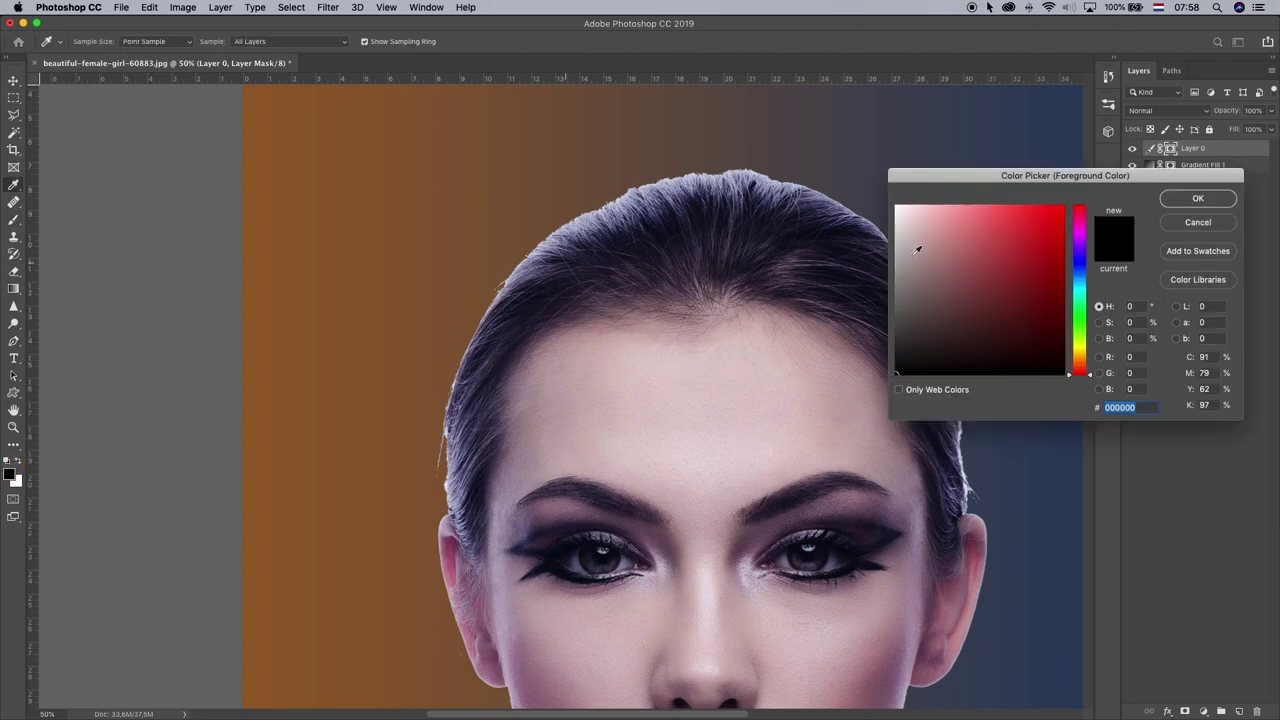
{"action": "left_click", "coordinate": [1197, 199]}
{"action": "key", "text": "super+z"}
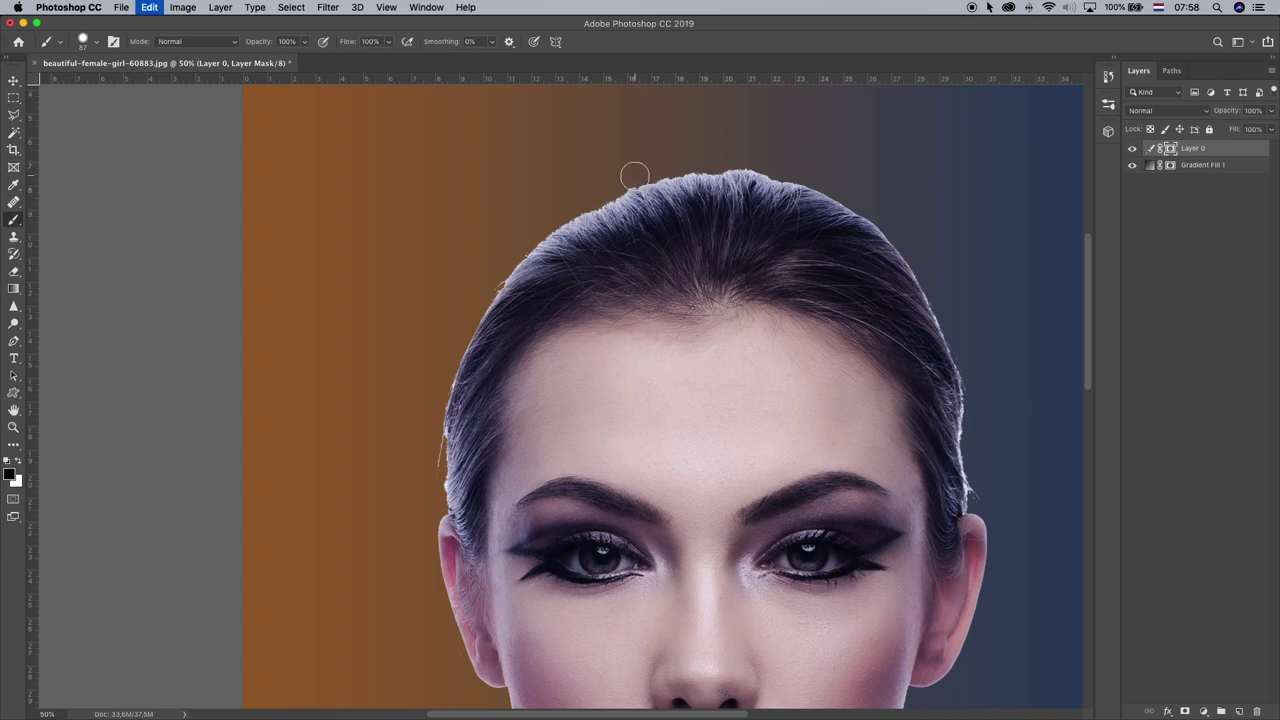
- Reduce the brush to 45 px and paint black on the mask along the hair's upper-left edge to remove the light fringe
{"action": "key", "text": "bracketleft"}
{"action": "key", "text": "bracketleft"}
{"action": "left_click", "coordinate": [589, 206]}
{"action": "left_click", "coordinate": [557, 220]}
{"action": "left_click", "coordinate": [571, 211]}
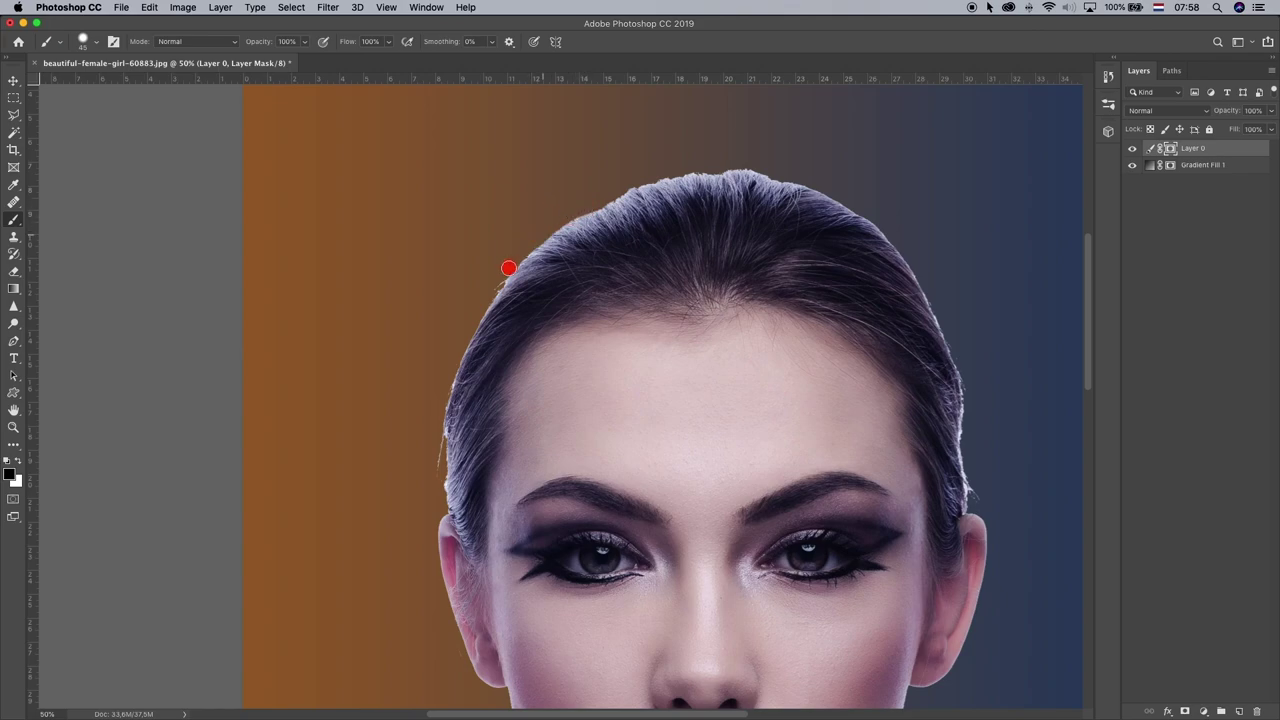
{"action": "left_click_drag", "start_coordinate": [484, 297], "coordinate": [504, 269]}
{"action": "mouse_move", "coordinate": [629, 182]}
{"action": "left_mouse_down"}
{"action": "mouse_move", "coordinate": [751, 163]}
{"action": "mouse_move", "coordinate": [784, 165]}
{"action": "mouse_move", "coordinate": [715, 170]}
{"action": "mouse_move", "coordinate": [793, 176]}
{"action": "mouse_move", "coordinate": [715, 170]}
{"action": "mouse_move", "coordinate": [597, 191]}
{"action": "mouse_move", "coordinate": [623, 188]}
{"action": "left_mouse_up"}
{"action": "key", "text": "super+z"}
- Paint black on the mask down the left side of the hair to just above the ear
{"action": "left_click_drag", "start_coordinate": [566, 316], "coordinate": [591, 209]}
{"action": "left_click_drag", "start_coordinate": [469, 367], "coordinate": [462, 342]}
{"action": "mouse_move", "coordinate": [479, 285]}
{"action": "left_mouse_down"}
{"action": "mouse_move", "coordinate": [478, 274]}
{"action": "mouse_move", "coordinate": [473, 318]}
{"action": "left_mouse_up"}
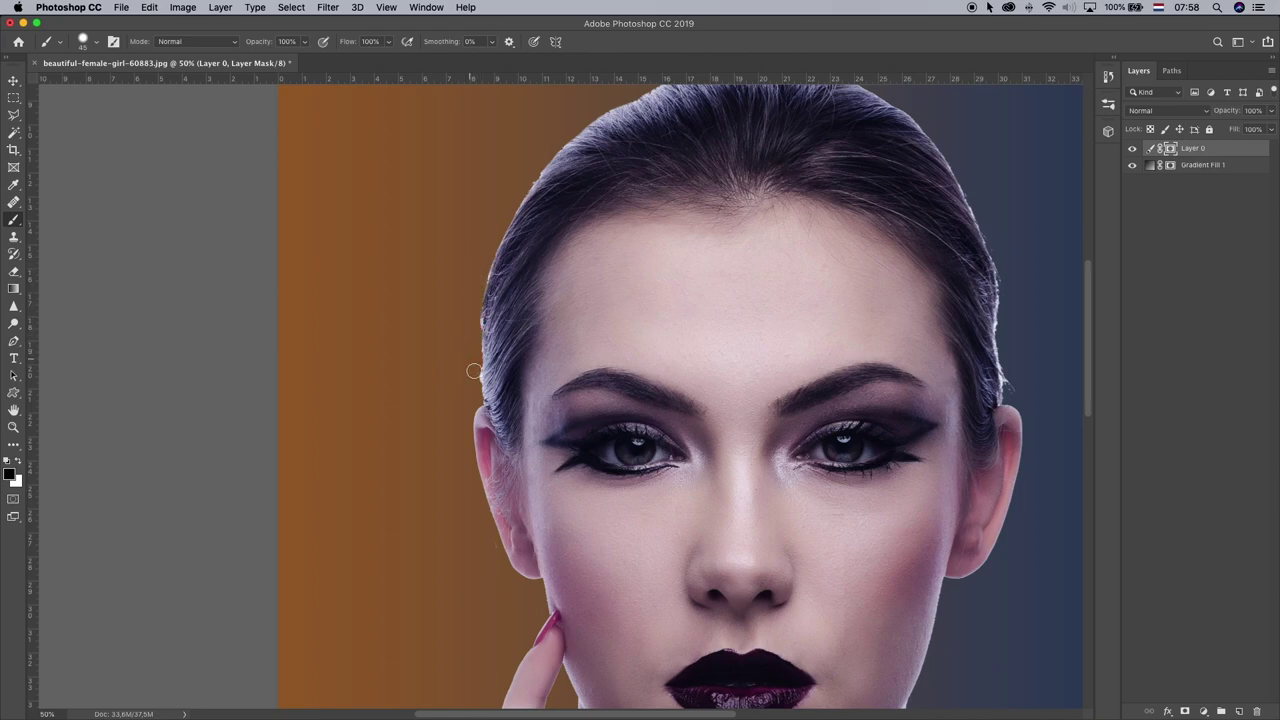
{"action": "mouse_move", "coordinate": [471, 372]}
{"action": "left_mouse_down"}
{"action": "mouse_move", "coordinate": [472, 389]}
{"action": "mouse_move", "coordinate": [477, 356]}
{"action": "left_mouse_up"}
- Mask out the light fringe and stray hairs along the right side of the hair, redoing unsatisfactory strokes
{"action": "left_click_drag", "start_coordinate": [850, 322], "coordinate": [704, 322]}
{"action": "mouse_move", "coordinate": [880, 394]}
{"action": "left_mouse_down"}
{"action": "mouse_move", "coordinate": [865, 338]}
{"action": "mouse_move", "coordinate": [859, 403]}
{"action": "mouse_move", "coordinate": [860, 259]}
{"action": "left_mouse_up"}
{"action": "key", "text": "super+z"}
{"action": "left_click_drag", "start_coordinate": [857, 320], "coordinate": [859, 251]}
{"action": "key", "text": "super+z"}
{"action": "left_click_drag", "start_coordinate": [857, 316], "coordinate": [852, 250]}
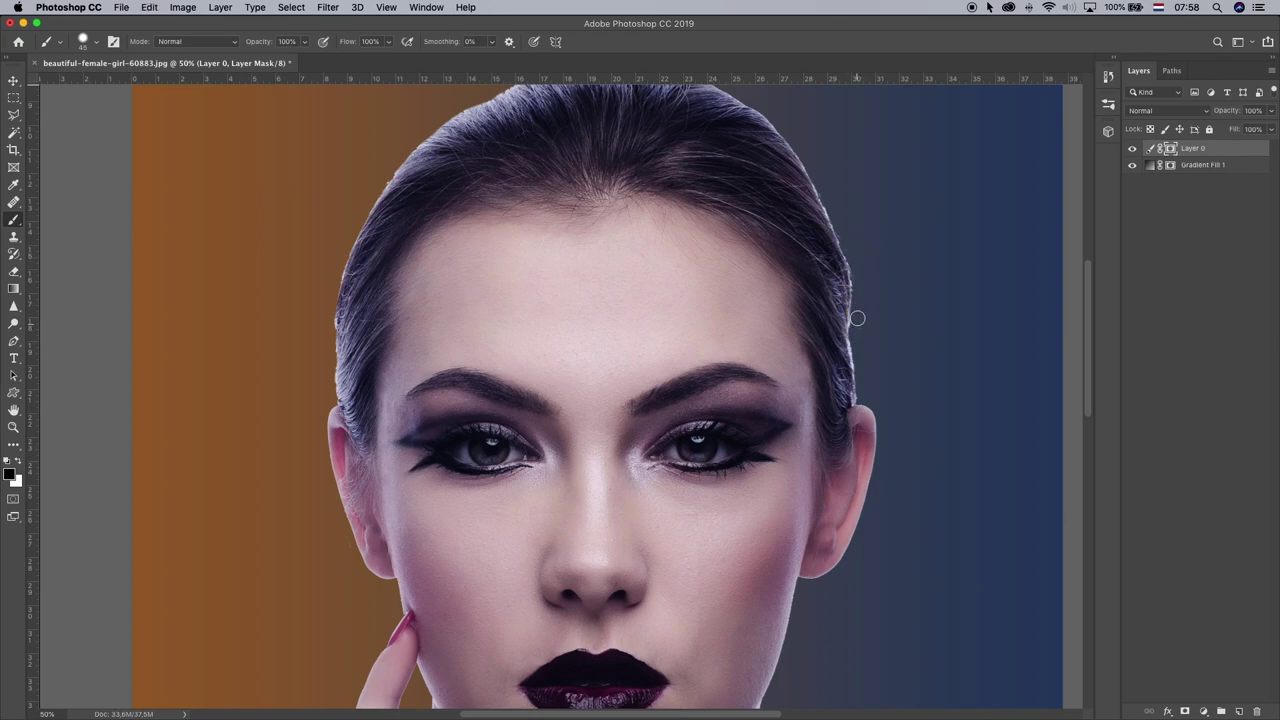
{"action": "left_click_drag", "start_coordinate": [858, 294], "coordinate": [824, 180]}
{"action": "left_click_drag", "start_coordinate": [876, 432], "coordinate": [900, 274]}
- Open Layer 0's mask in Select and Mask and choose the Refine Edge Brush
{"action": "mouse_move", "coordinate": [646, 205]}
{"action": "left_mouse_down"}
{"action": "mouse_move", "coordinate": [653, 530]}
{"action": "mouse_move", "coordinate": [666, 506]}
{"action": "left_mouse_up"}
{"action": "key", "text": "super+r"}
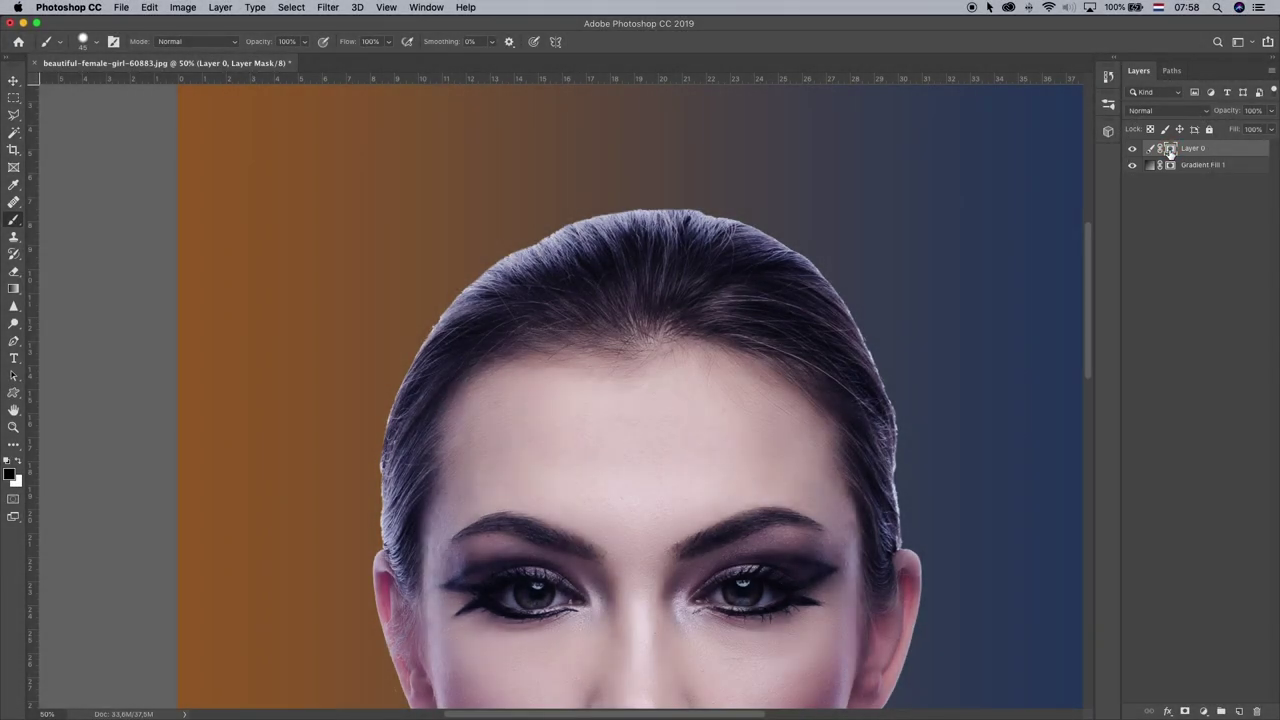
{"action": "right_click", "coordinate": [1170, 150]}
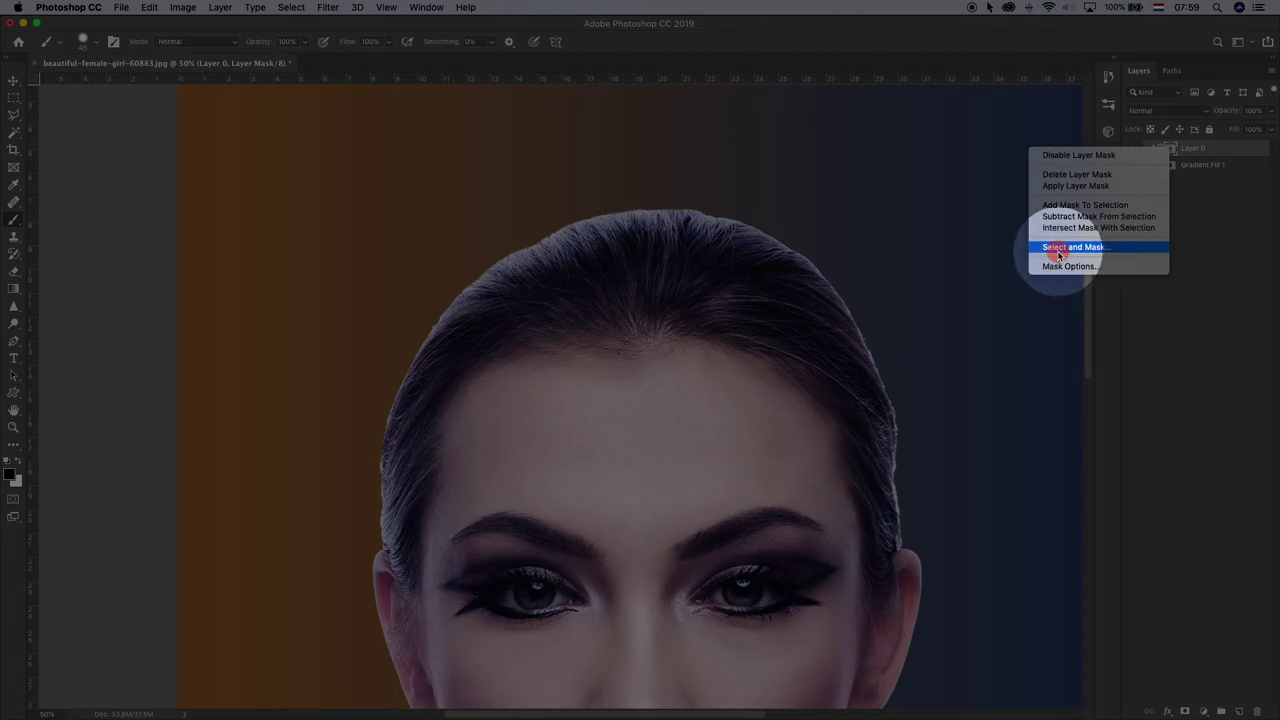
{"action": "left_click", "coordinate": [1058, 250]}
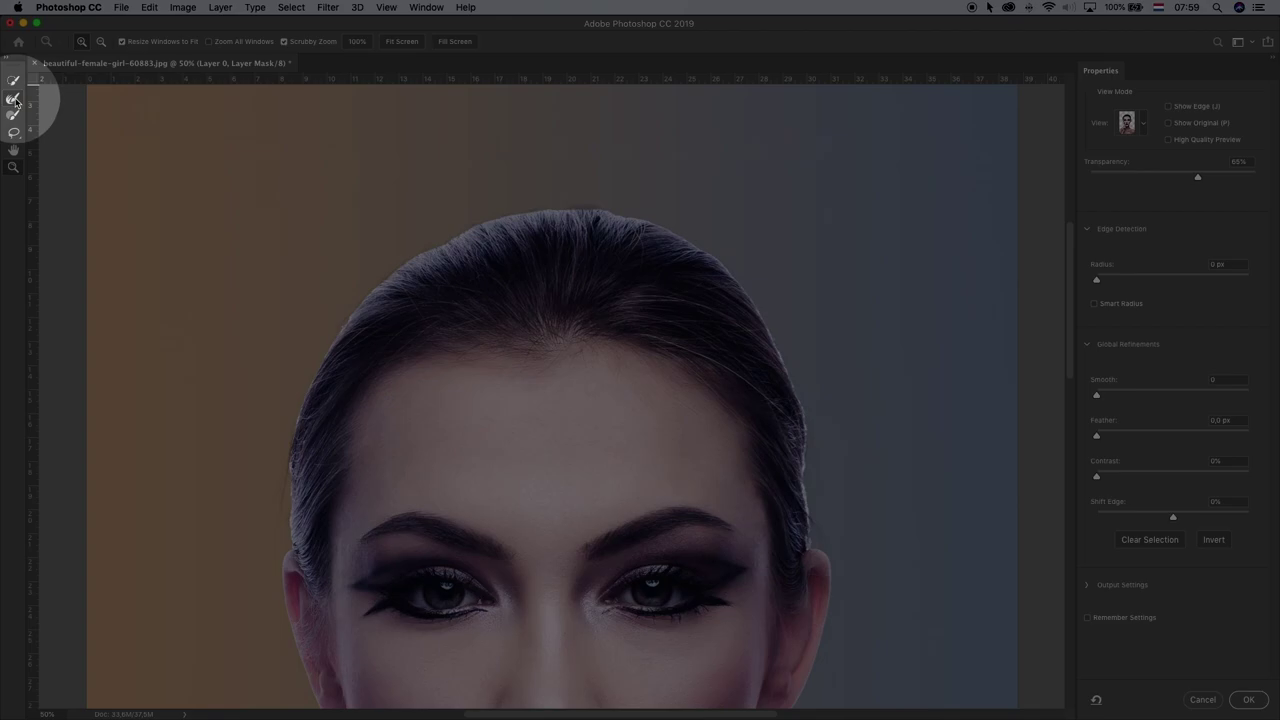
{"action": "left_click", "coordinate": [13, 99]}
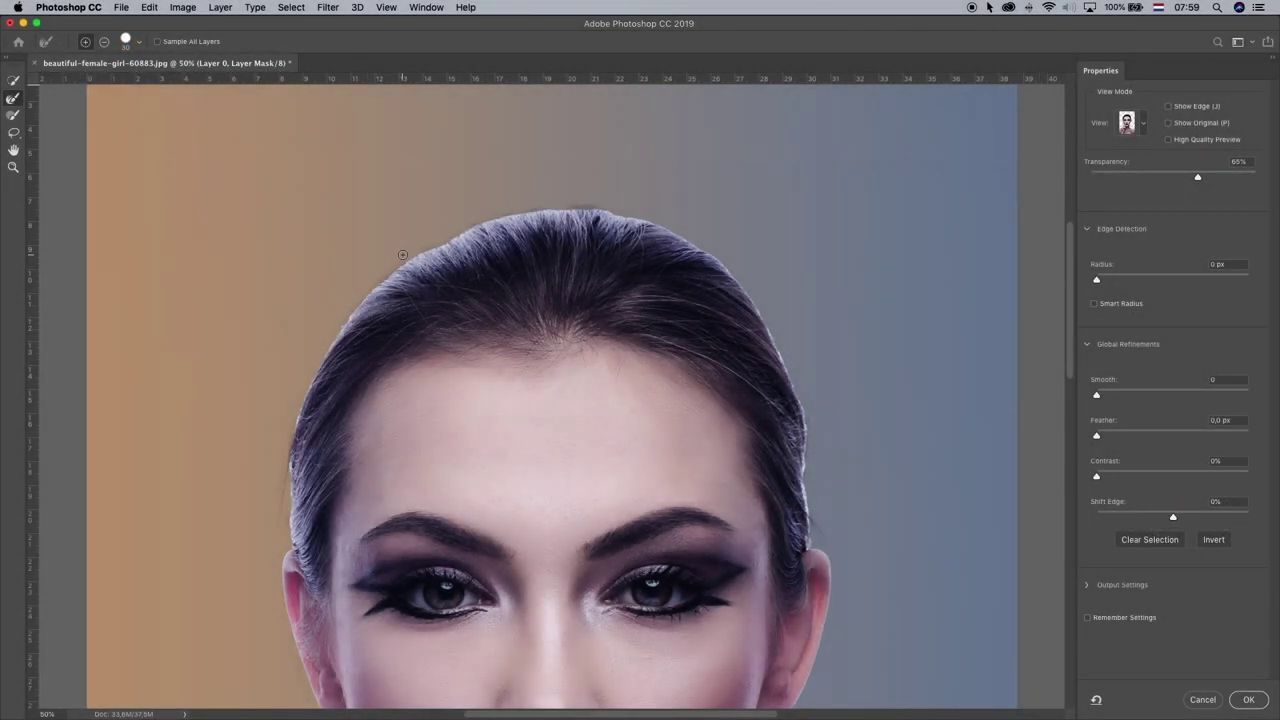
- Brush the Refine Edge Brush along the hair outline over the crown and down both sides of the head
{"action": "mouse_move", "coordinate": [417, 252]}
{"action": "left_mouse_down"}
{"action": "mouse_move", "coordinate": [496, 220]}
{"action": "mouse_move", "coordinate": [600, 212]}
{"action": "left_mouse_up"}
{"action": "key", "text": "super+z"}
{"action": "left_click_drag", "start_coordinate": [489, 226], "coordinate": [403, 267]}
{"action": "left_click_drag", "start_coordinate": [336, 340], "coordinate": [301, 419]}
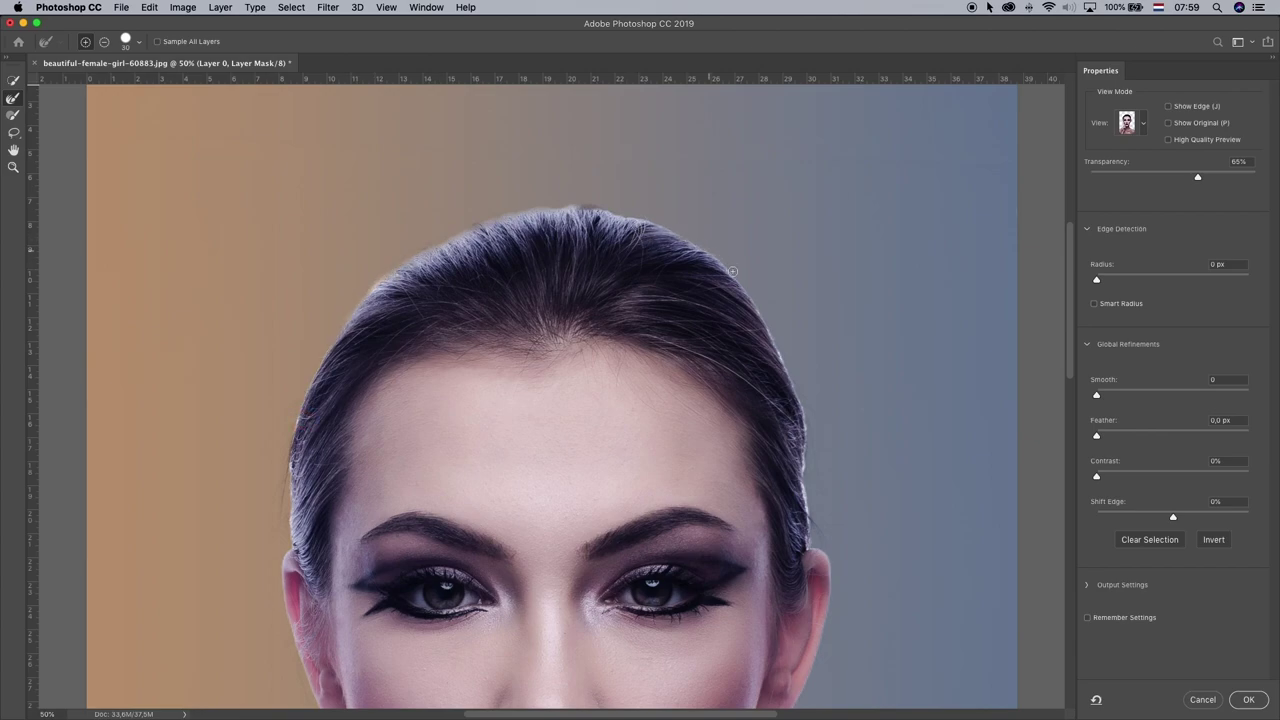
{"action": "left_click_drag", "start_coordinate": [789, 365], "coordinate": [806, 414]}
{"action": "left_click_drag", "start_coordinate": [809, 461], "coordinate": [811, 533]}
- Refine the remaining hair edge beside the face and just above the ear
{"action": "scroll", "coordinate": [403, 173], "scroll_direction": "down", "scroll_amount": 5}
{"action": "scroll", "coordinate": [403, 173], "scroll_direction": "left", "scroll_amount": 2}
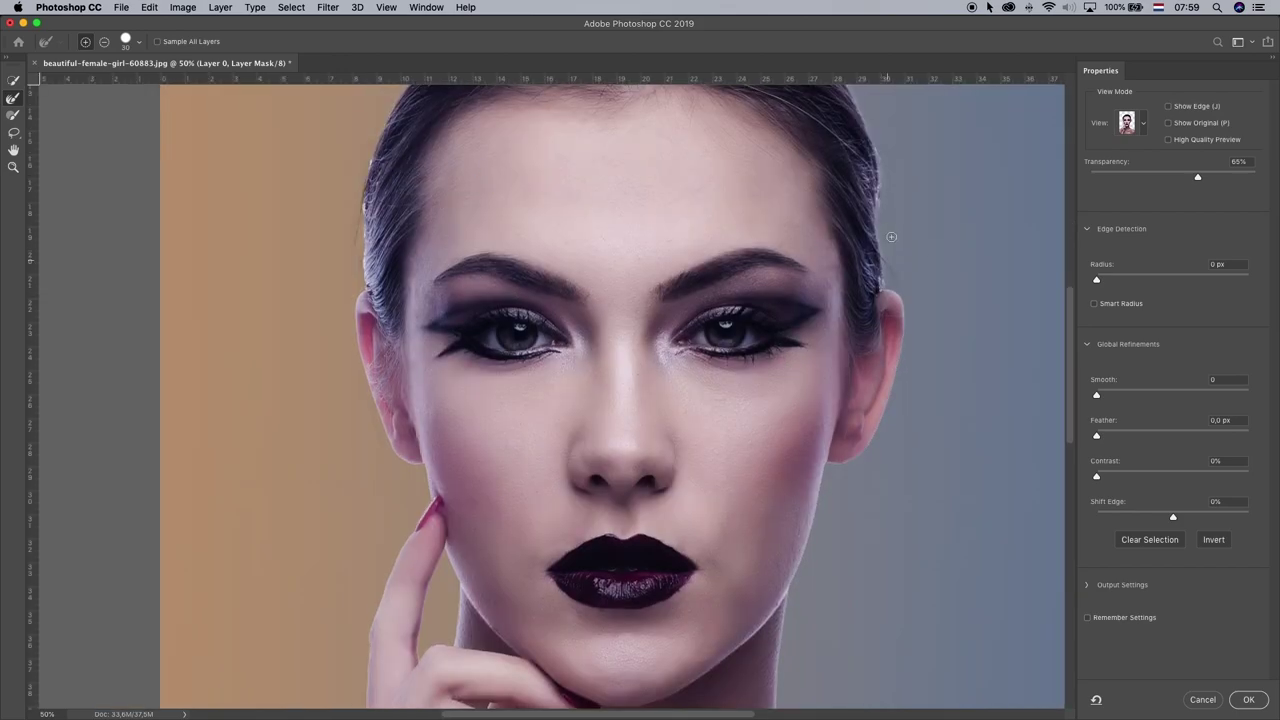
{"action": "left_click", "coordinate": [357, 164]}
{"action": "left_click", "coordinate": [355, 234]}
{"action": "left_click_drag", "start_coordinate": [472, 432], "coordinate": [468, 300]}
- Shift the mask edge inward to -23%, keep the radius at 0 px, and apply the refinement
{"action": "left_click_drag", "start_coordinate": [838, 354], "coordinate": [660, 616]}
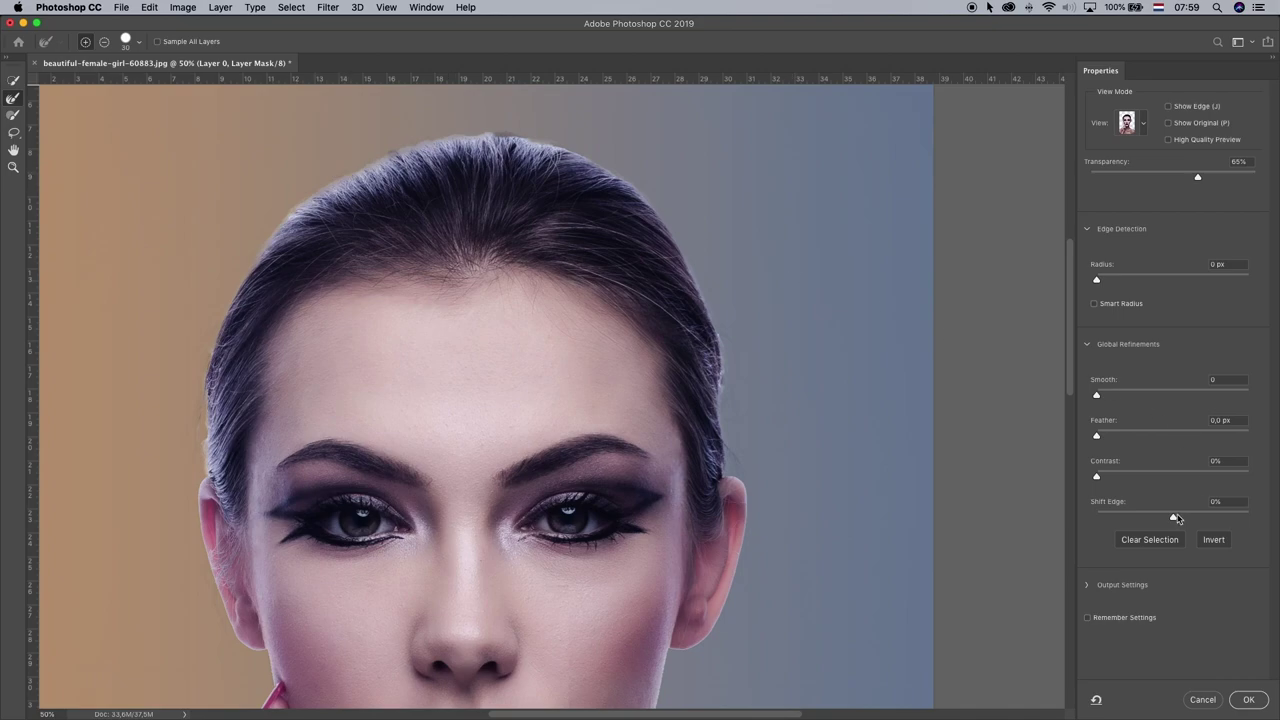
{"action": "left_click_drag", "start_coordinate": [1171, 520], "coordinate": [1157, 520]}
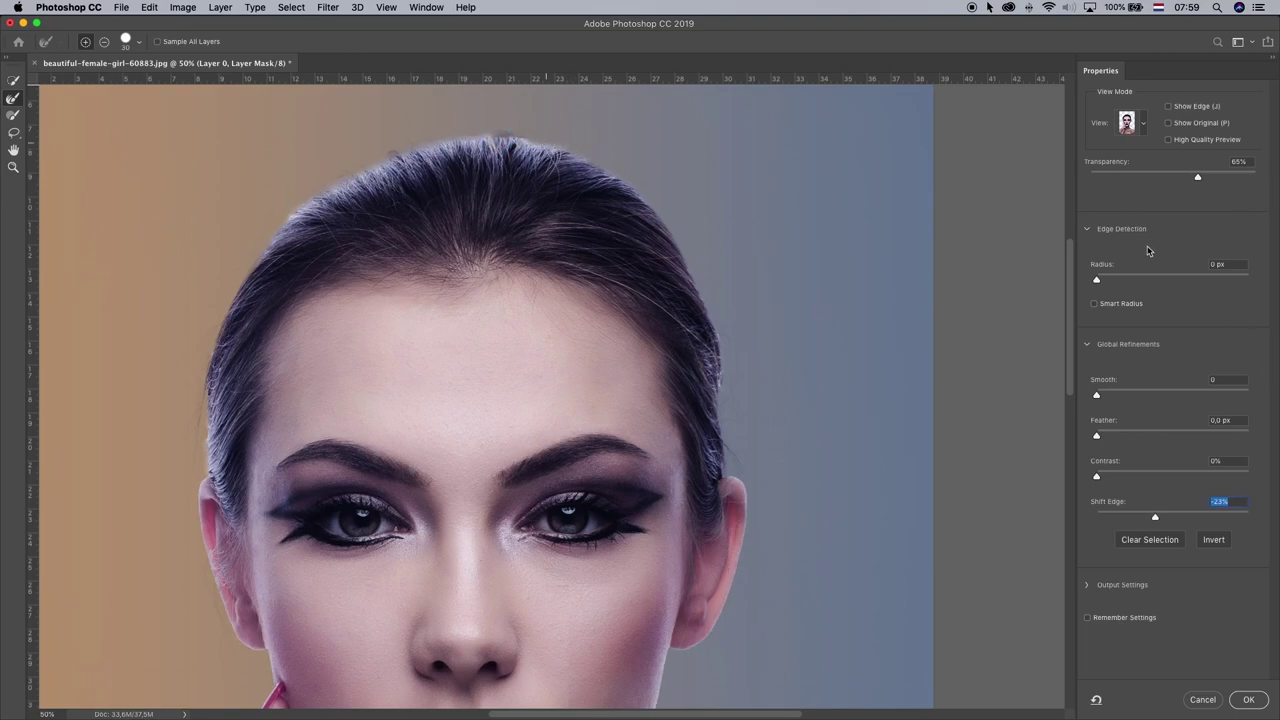
{"action": "mouse_move", "coordinate": [1097, 283]}
{"action": "left_mouse_down"}
{"action": "mouse_move", "coordinate": [1132, 279]}
{"action": "mouse_move", "coordinate": [1096, 283]}
{"action": "left_mouse_up"}
{"action": "left_click", "coordinate": [1250, 700]}
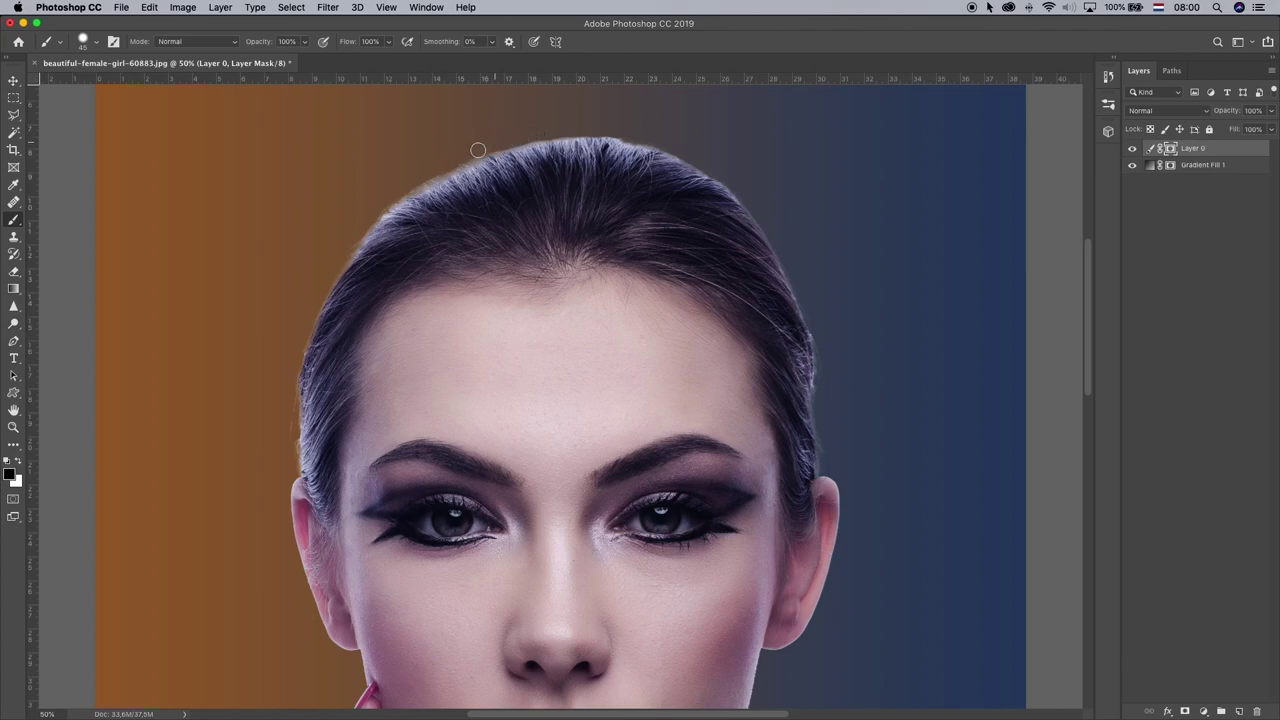
- Touch up the crown and upper sides of the hair with black on the mask, undoing strokes that cut too far
{"action": "left_click_drag", "start_coordinate": [480, 150], "coordinate": [458, 162]}
{"action": "mouse_move", "coordinate": [357, 240]}
{"action": "left_mouse_down"}
{"action": "mouse_move", "coordinate": [398, 196]}
{"action": "mouse_move", "coordinate": [337, 256]}
{"action": "mouse_move", "coordinate": [393, 202]}
{"action": "left_mouse_up"}
{"action": "key", "text": "super+z"}
{"action": "key", "text": "super+z"}
{"action": "left_click_drag", "start_coordinate": [581, 132], "coordinate": [720, 171]}
{"action": "key", "text": "super+z"}
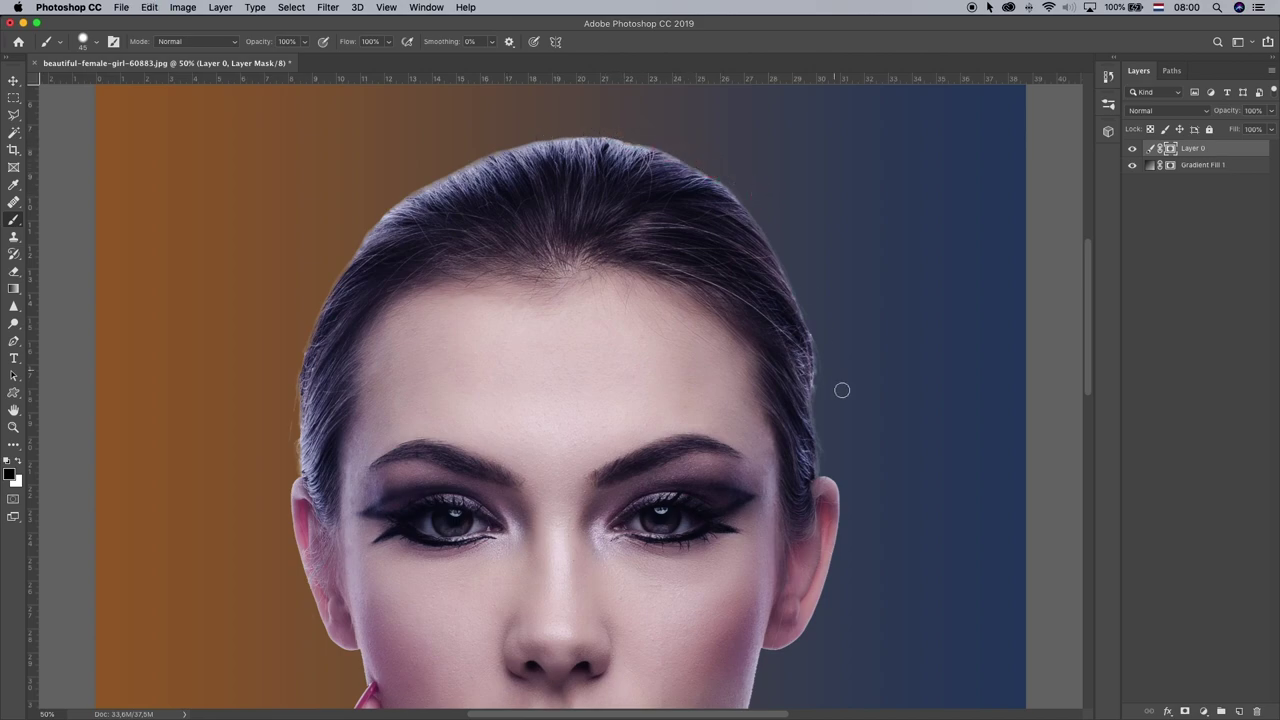
{"action": "mouse_move", "coordinate": [826, 388]}
{"action": "left_mouse_down"}
{"action": "mouse_move", "coordinate": [816, 397]}
{"action": "mouse_move", "coordinate": [817, 365]}
{"action": "left_mouse_up"}
{"action": "key", "text": "super+z"}
- Clean the lower hair edges above both ears with black on the mask, and undo the last stroke
{"action": "scroll", "coordinate": [543, 303], "scroll_direction": "down", "scroll_amount": 4}
{"action": "scroll", "coordinate": [543, 303], "scroll_direction": "left", "scroll_amount": 2}
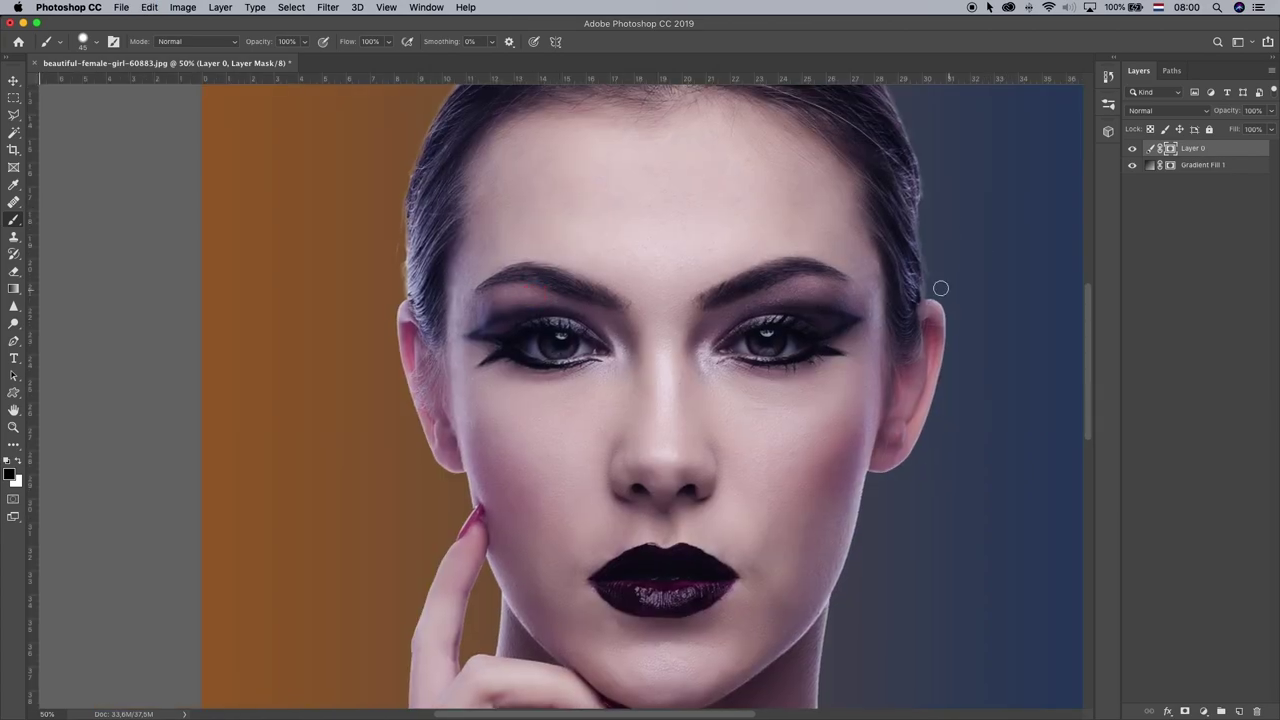
{"action": "left_click_drag", "start_coordinate": [932, 232], "coordinate": [924, 161]}
{"action": "mouse_move", "coordinate": [399, 277]}
{"action": "left_mouse_down"}
{"action": "mouse_move", "coordinate": [395, 228]}
{"action": "mouse_move", "coordinate": [399, 287]}
{"action": "mouse_move", "coordinate": [390, 170]}
{"action": "mouse_move", "coordinate": [398, 200]}
{"action": "left_mouse_up"}
{"action": "key", "text": "super+z"}
- Check the whole cutout against the gradient by hiding and showing Layer 0
{"action": "left_click", "coordinate": [14, 427]}
{"action": "left_click", "coordinate": [771, 271], "text": "alt"}
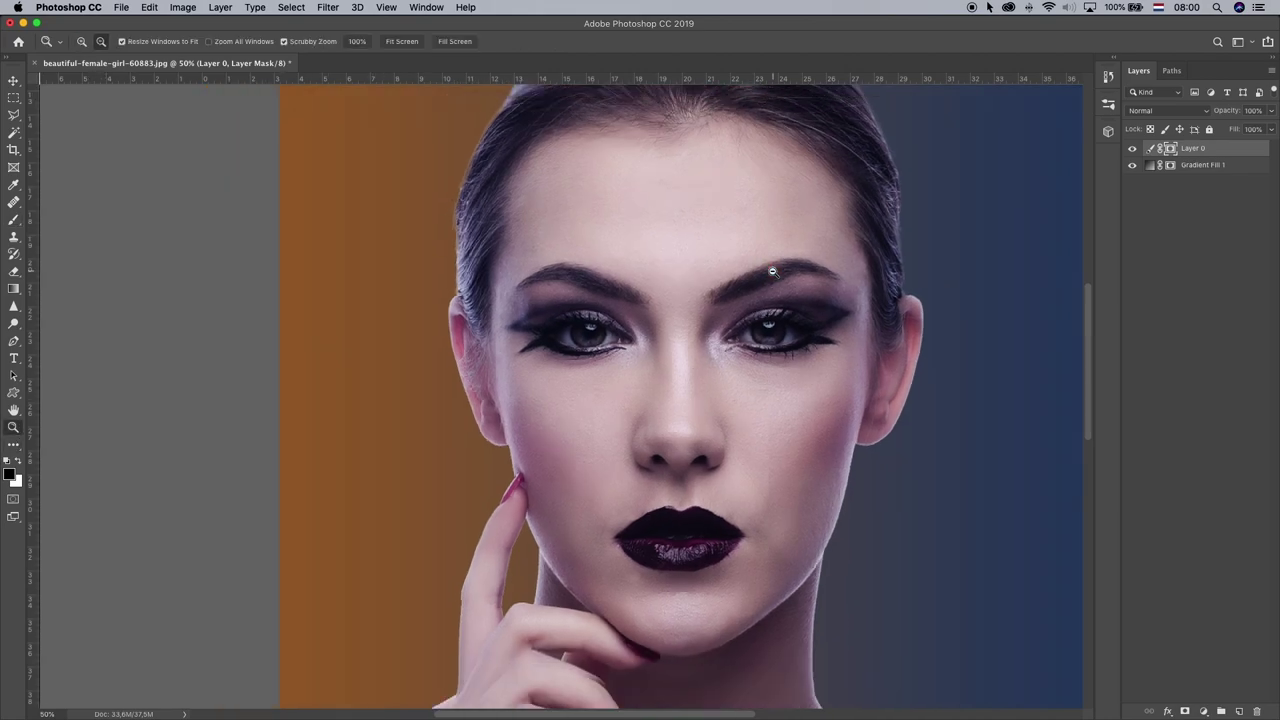
{"action": "left_click", "coordinate": [771, 271], "text": "alt"}
{"action": "left_click_drag", "start_coordinate": [806, 216], "coordinate": [608, 291]}
{"action": "left_click", "coordinate": [582, 330], "text": "alt"}
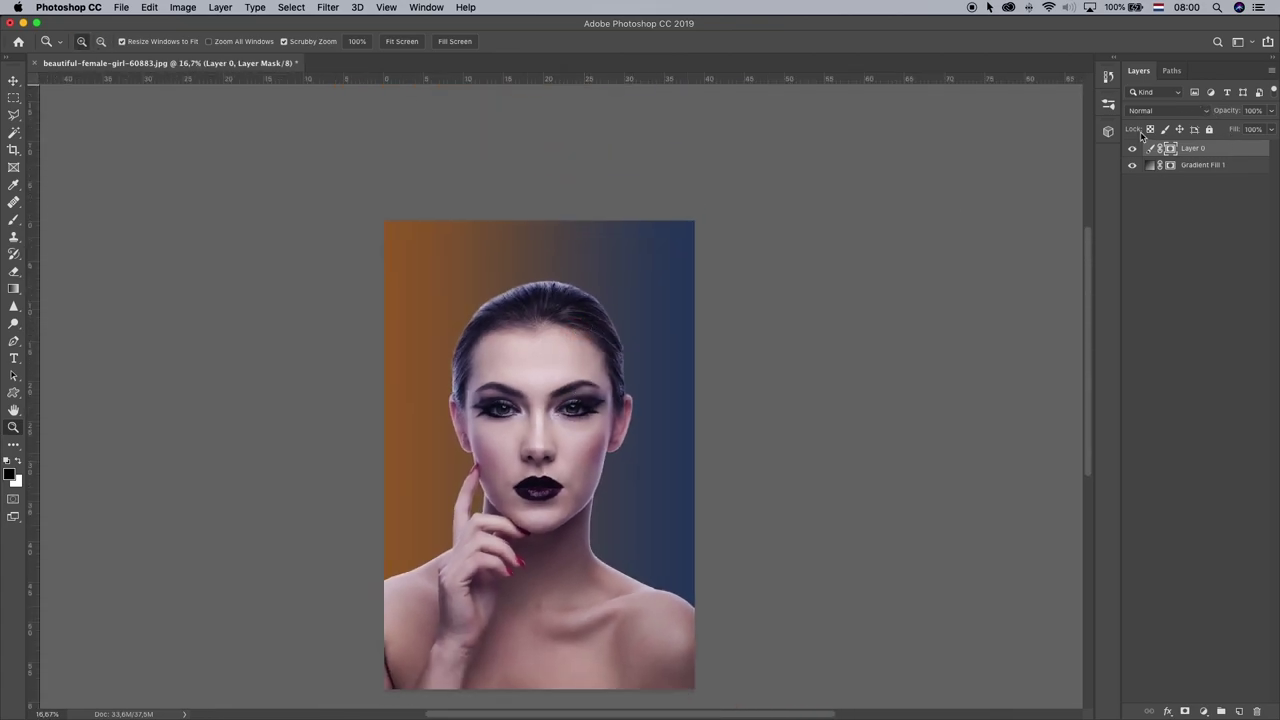
{"action": "left_click", "coordinate": [1132, 148]}
{"action": "left_click", "coordinate": [1132, 148]}
{"action": "scroll", "coordinate": [505, 500], "scroll_direction": "down", "scroll_amount": 2}
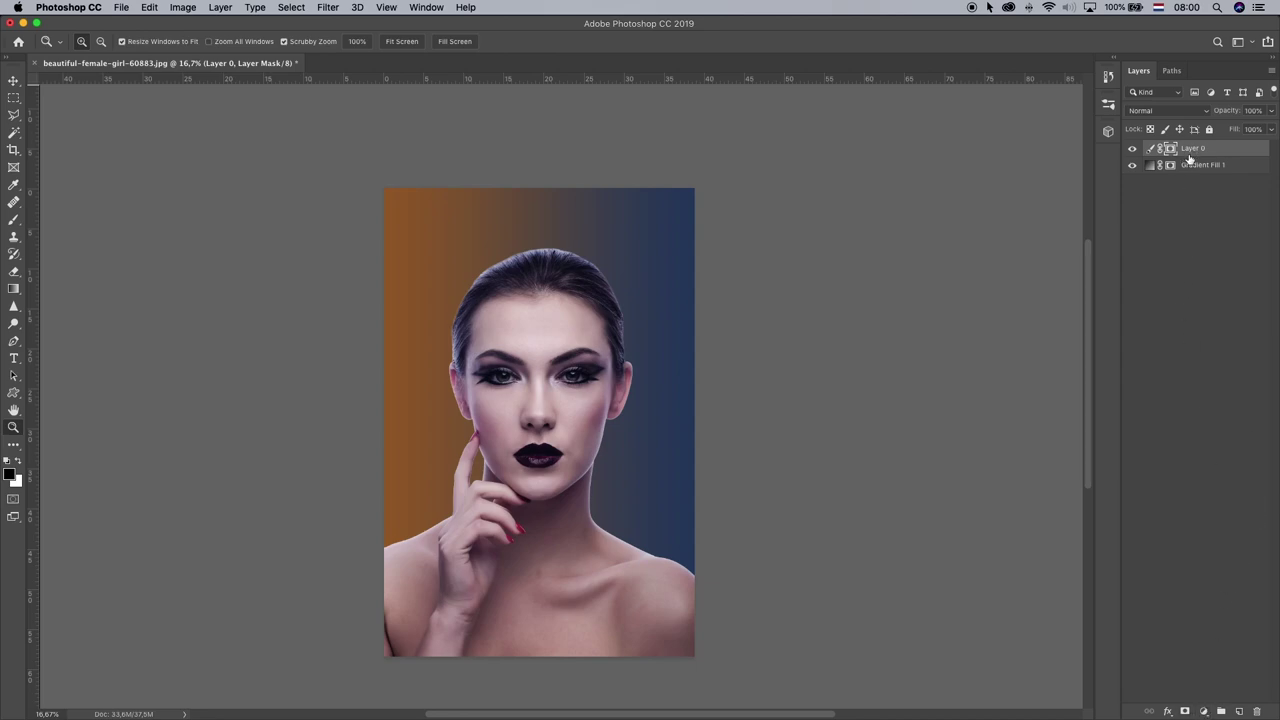
{"action": "left_click", "coordinate": [1133, 148]}
{"action": "left_click", "coordinate": [1133, 148]}
{"action": "left_click", "coordinate": [1134, 148]}
{"action": "left_click", "coordinate": [1134, 148]}
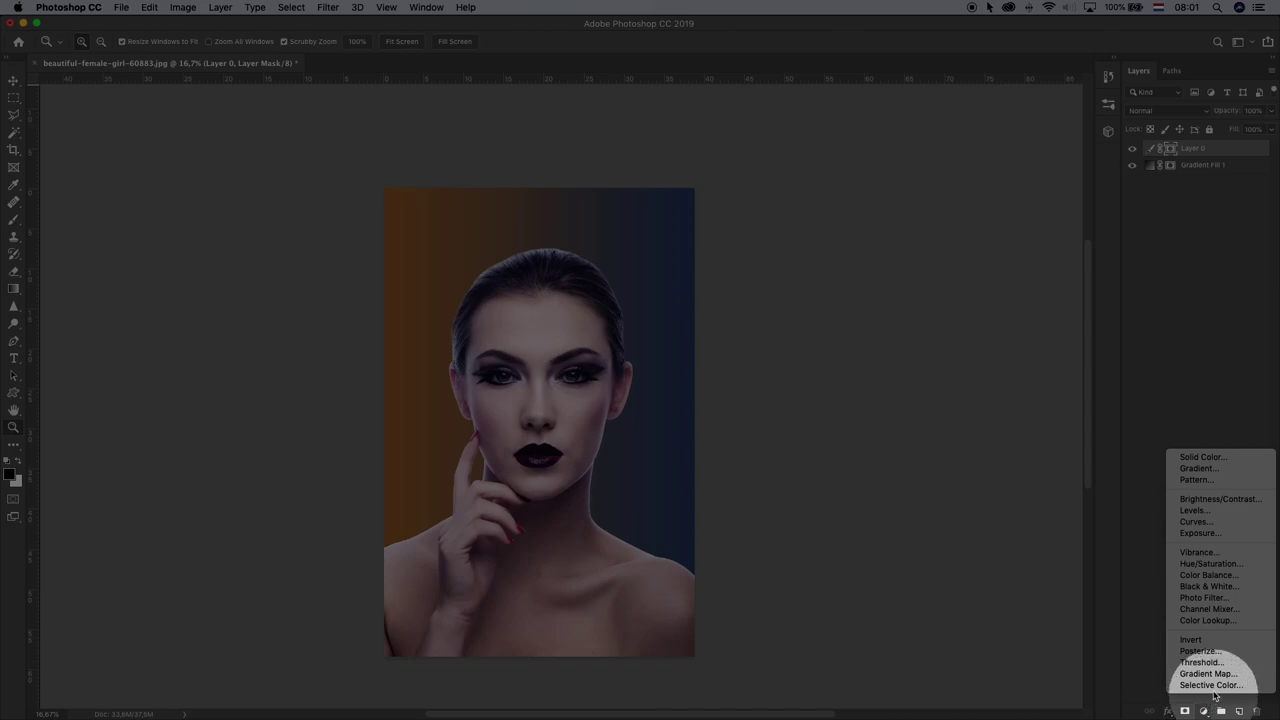
- Add a Curves adjustment layer above the portrait and clip it to Layer 0
{"action": "left_click", "coordinate": [1219, 522]}
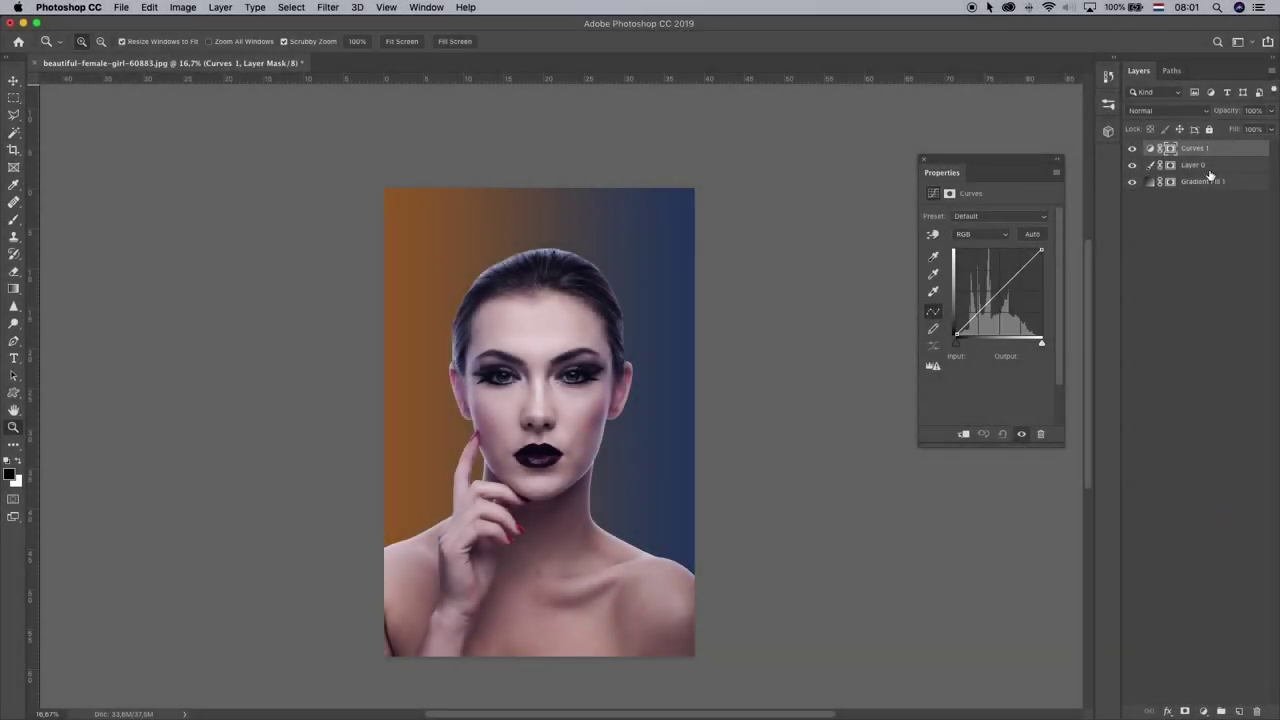
{"action": "right_click", "coordinate": [1212, 149]}
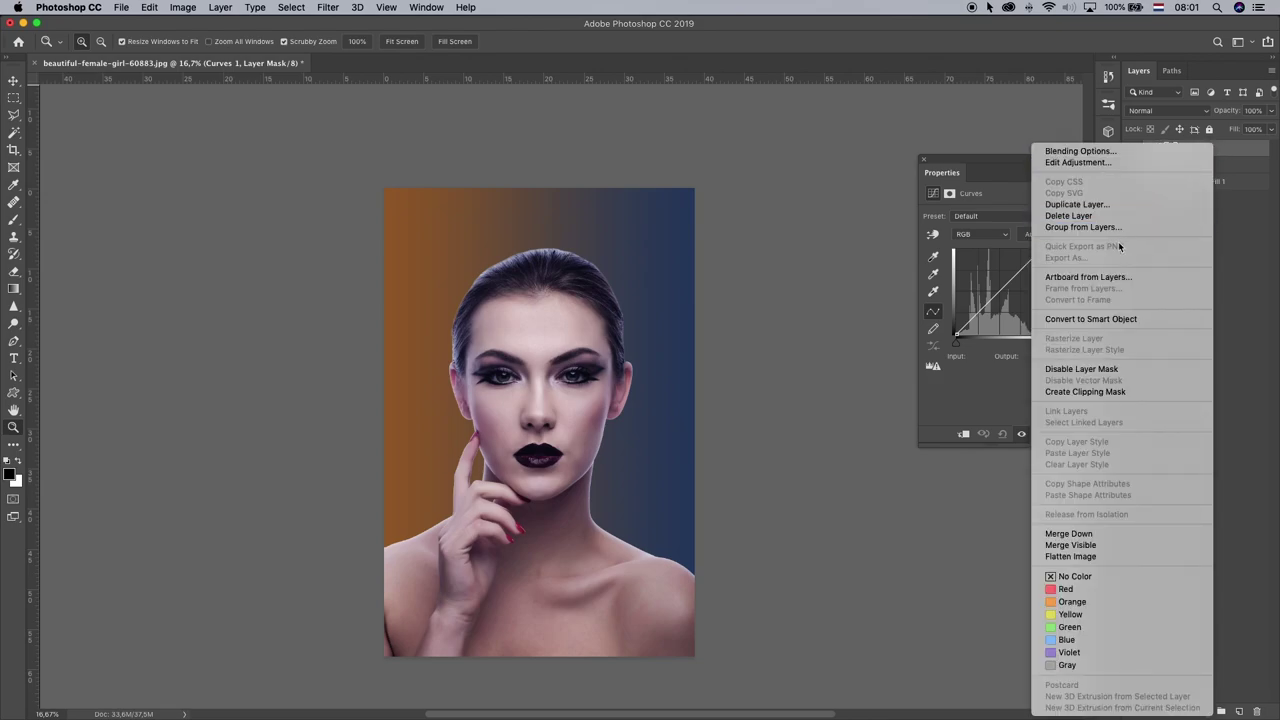
{"action": "left_click", "coordinate": [1098, 397]}
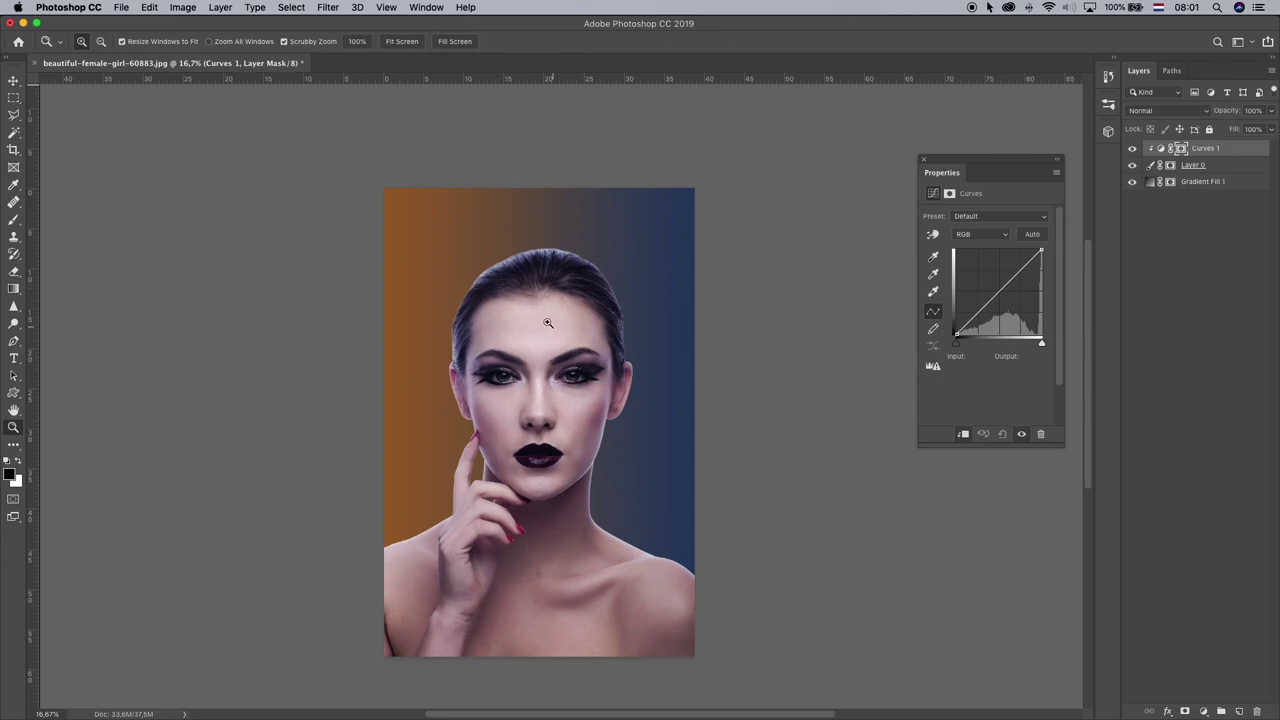
{"action": "left_click", "coordinate": [1131, 149]}
{"action": "left_click", "coordinate": [1131, 149]}
- Darken the portrait's highlights by lowering the RGB curve's white end point to output 183
{"action": "scroll", "coordinate": [543, 203], "scroll_direction": "down", "scroll_amount": 1}
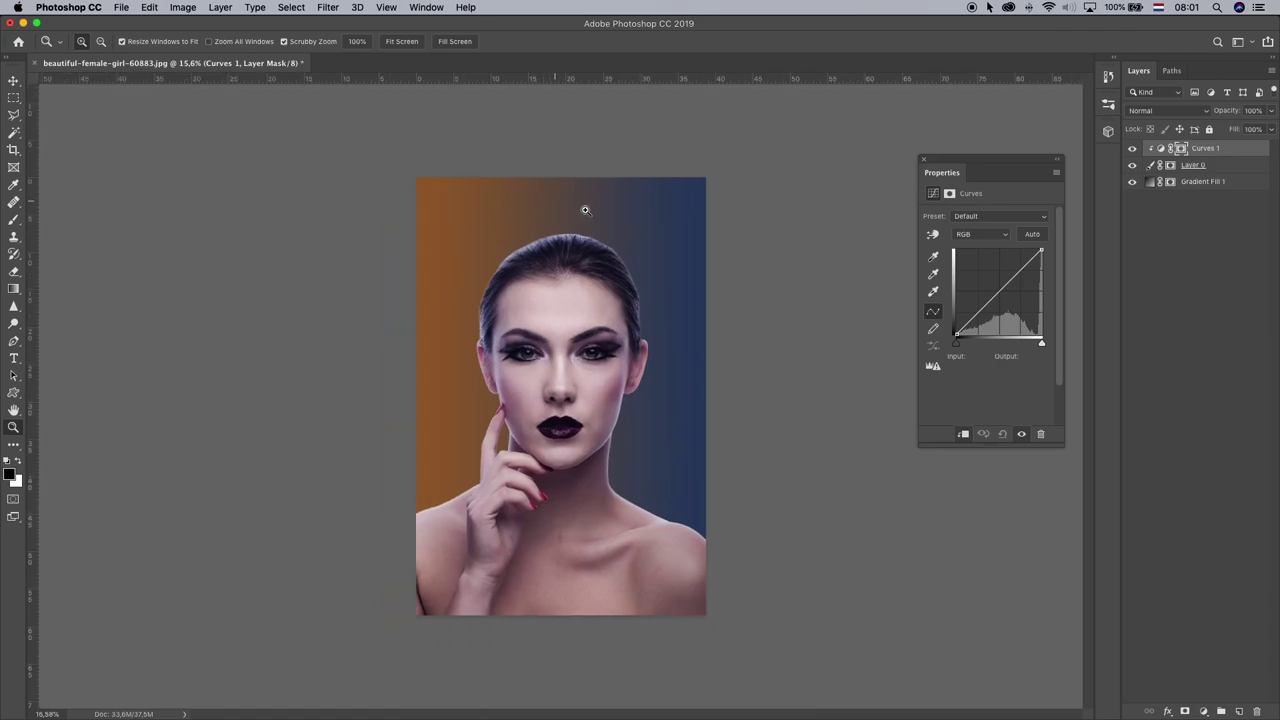
{"action": "left_click", "coordinate": [571, 294]}
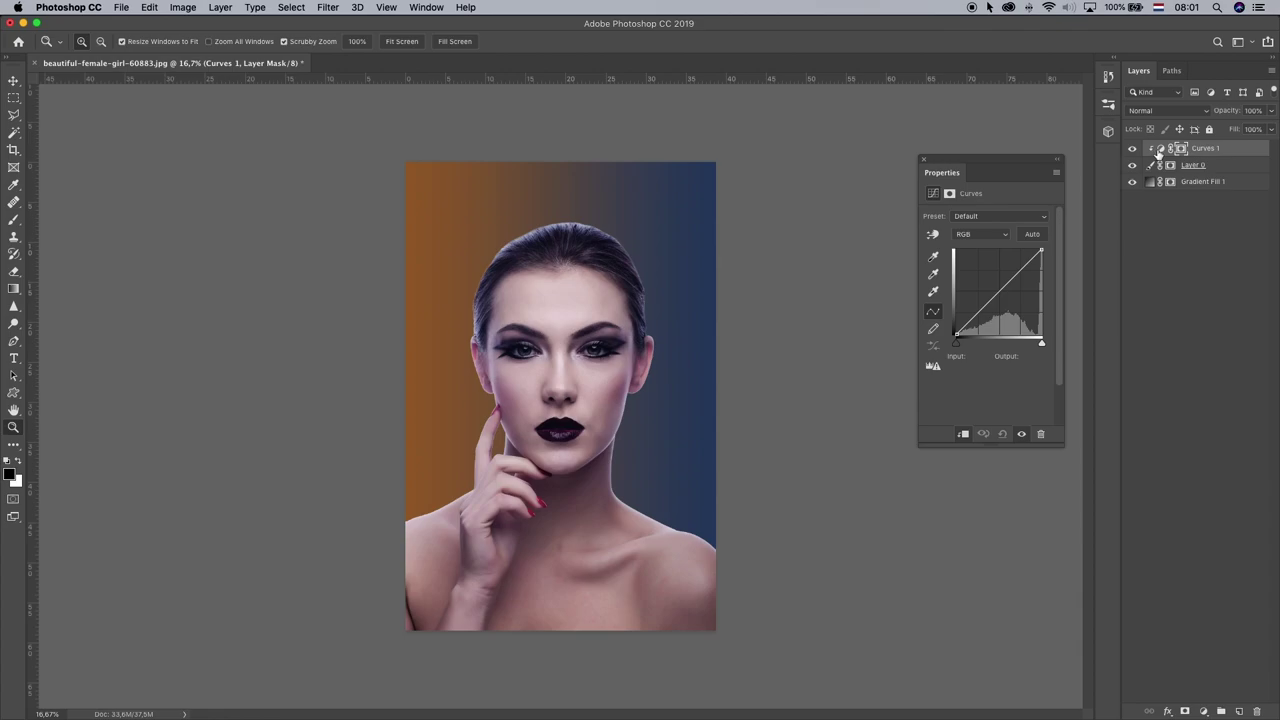
{"action": "left_click", "coordinate": [1158, 149]}
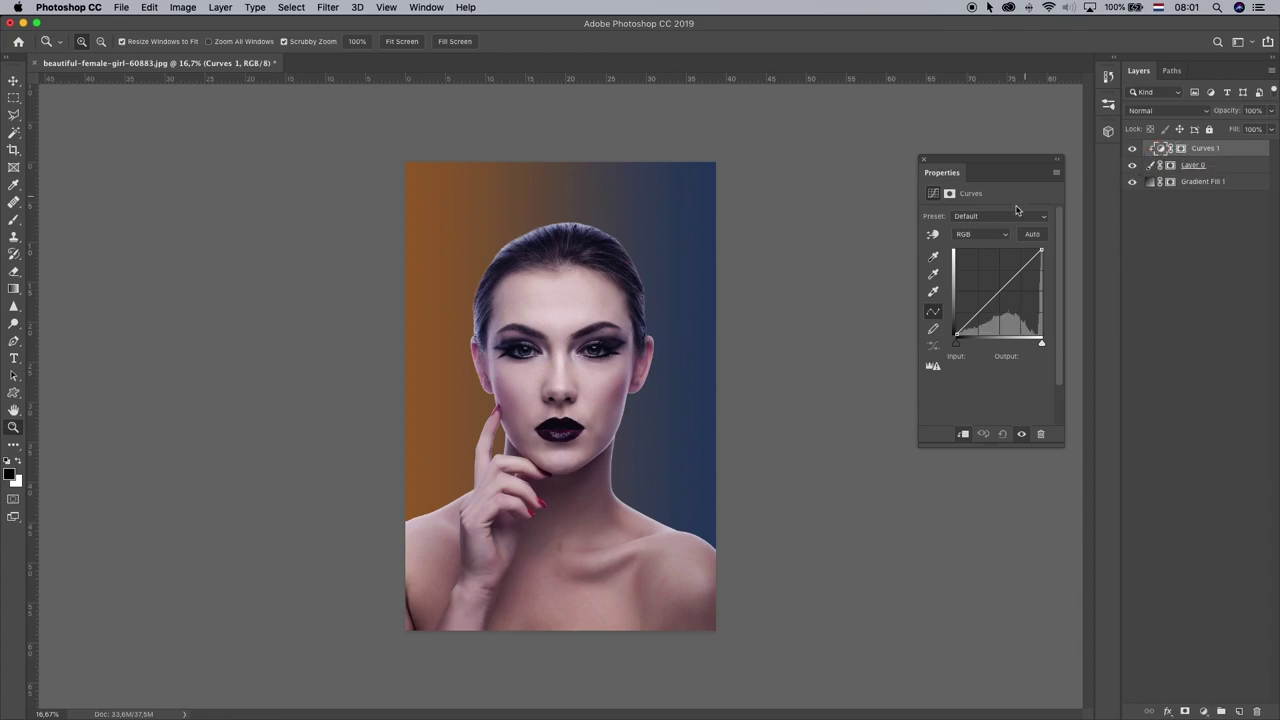
{"action": "mouse_move", "coordinate": [1041, 250]}
{"action": "left_mouse_down"}
{"action": "mouse_move", "coordinate": [1050, 258]}
{"action": "mouse_move", "coordinate": [1058, 240]}
{"action": "left_mouse_up"}
{"action": "left_click_drag", "start_coordinate": [1001, 296], "coordinate": [1000, 295]}
{"action": "key", "text": "super+z"}
{"action": "mouse_move", "coordinate": [956, 334]}
{"action": "left_mouse_down"}
{"action": "mouse_move", "coordinate": [973, 345]}
{"action": "mouse_move", "coordinate": [956, 336]}
{"action": "left_mouse_up"}
{"action": "left_click", "coordinate": [1043, 249]}
{"action": "left_click_drag", "start_coordinate": [1043, 251], "coordinate": [1045, 272]}
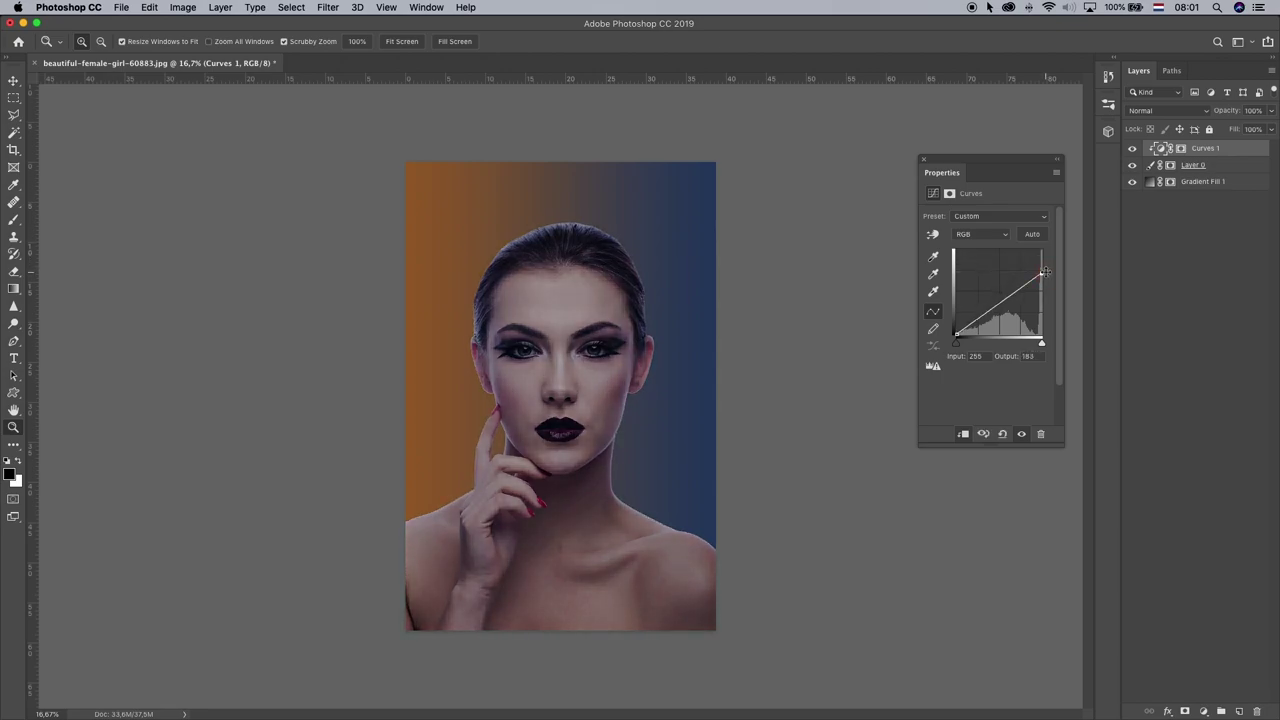
- Add a midtone point to the curve at input 138, output 74, and compare the portrait with and without the adjustment
{"action": "left_click", "coordinate": [997, 303]}
{"action": "left_click_drag", "start_coordinate": [997, 303], "coordinate": [1003, 310]}
{"action": "left_click", "coordinate": [1132, 148]}
{"action": "left_click", "coordinate": [1132, 148]}
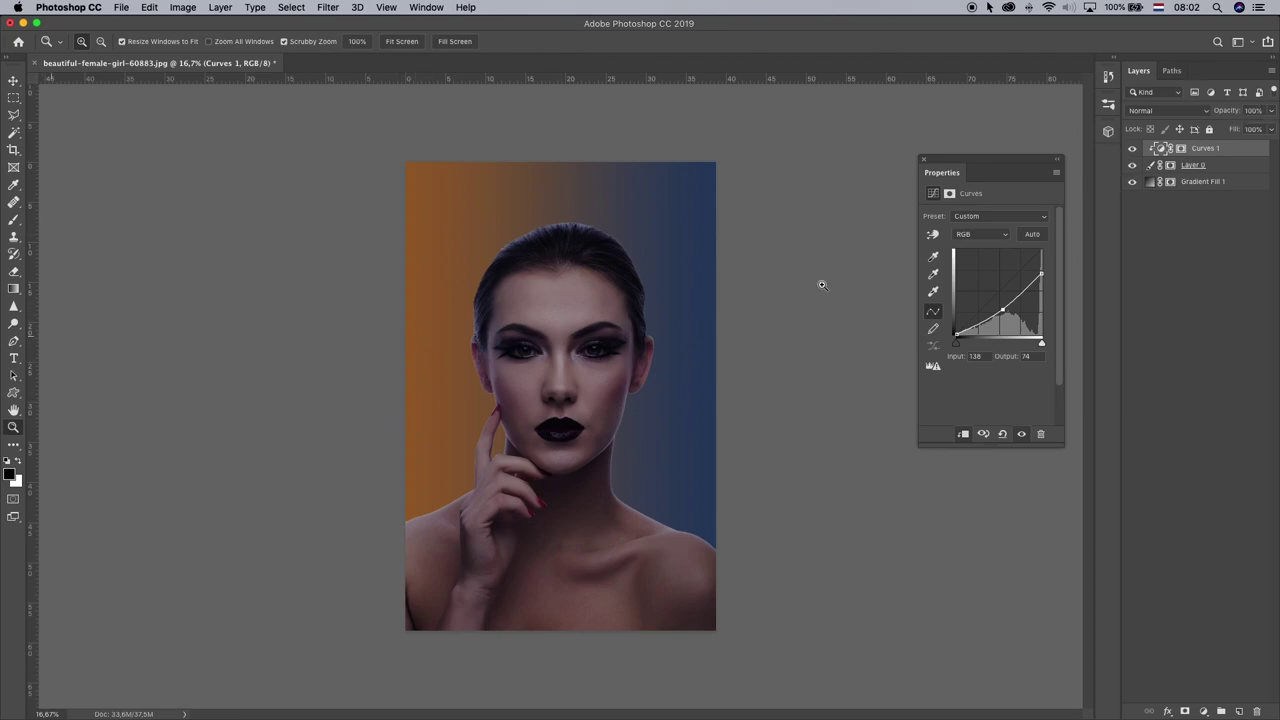
{"action": "left_click", "coordinate": [1226, 150]}
{"action": "left_click", "coordinate": [1204, 711]}
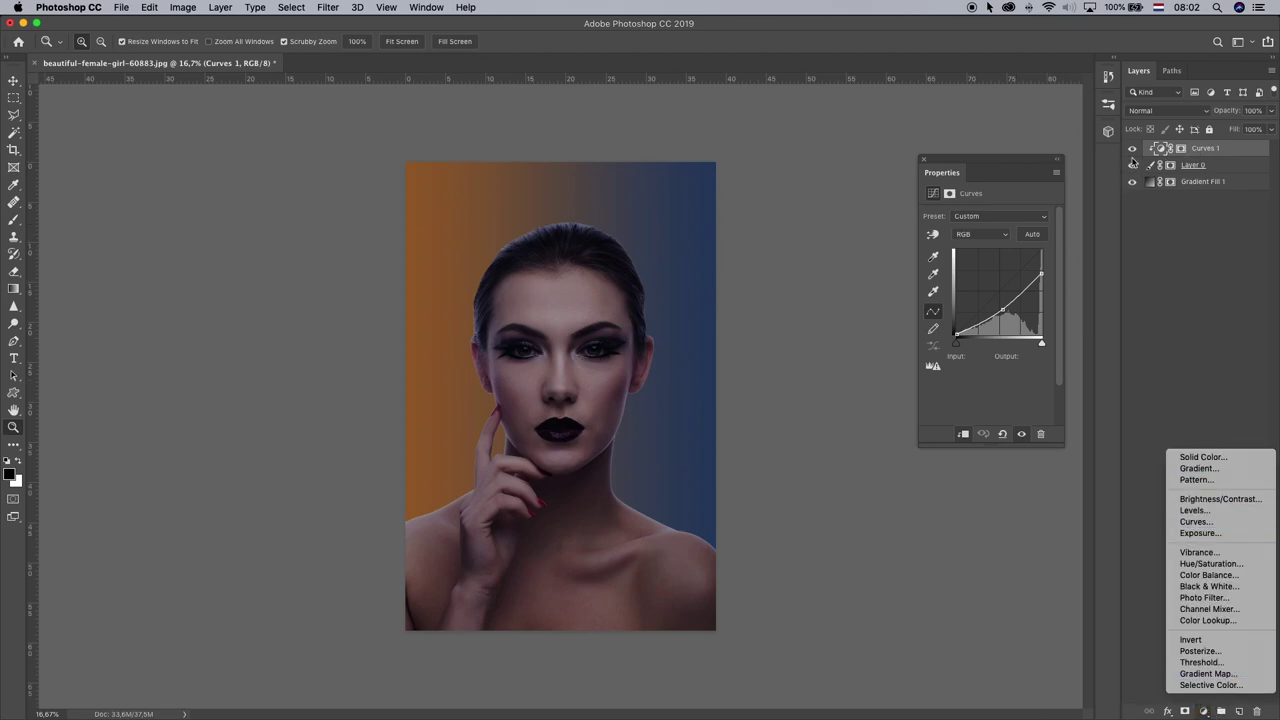
{"action": "left_click", "coordinate": [1218, 153]}
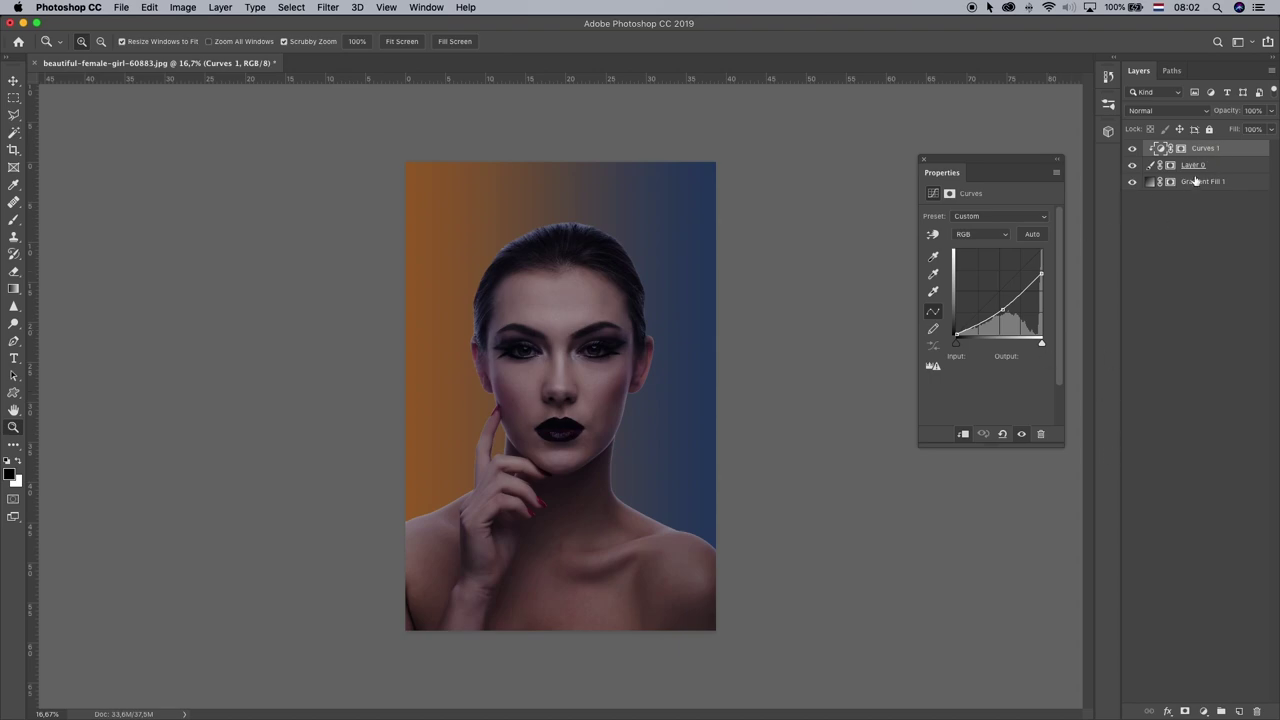
- Check how the darkened portrait sits on the gradient by hiding and showing the Curves 1 adjustment
{"action": "left_click", "coordinate": [1132, 150]}
{"action": "left_click", "coordinate": [1132, 150]}
{"action": "left_click", "coordinate": [1133, 150]}
{"action": "left_click", "coordinate": [1133, 150]}
- Add a second Curves adjustment layer above Curves 1 and clip it to the portrait
{"action": "left_click", "coordinate": [1204, 711]}
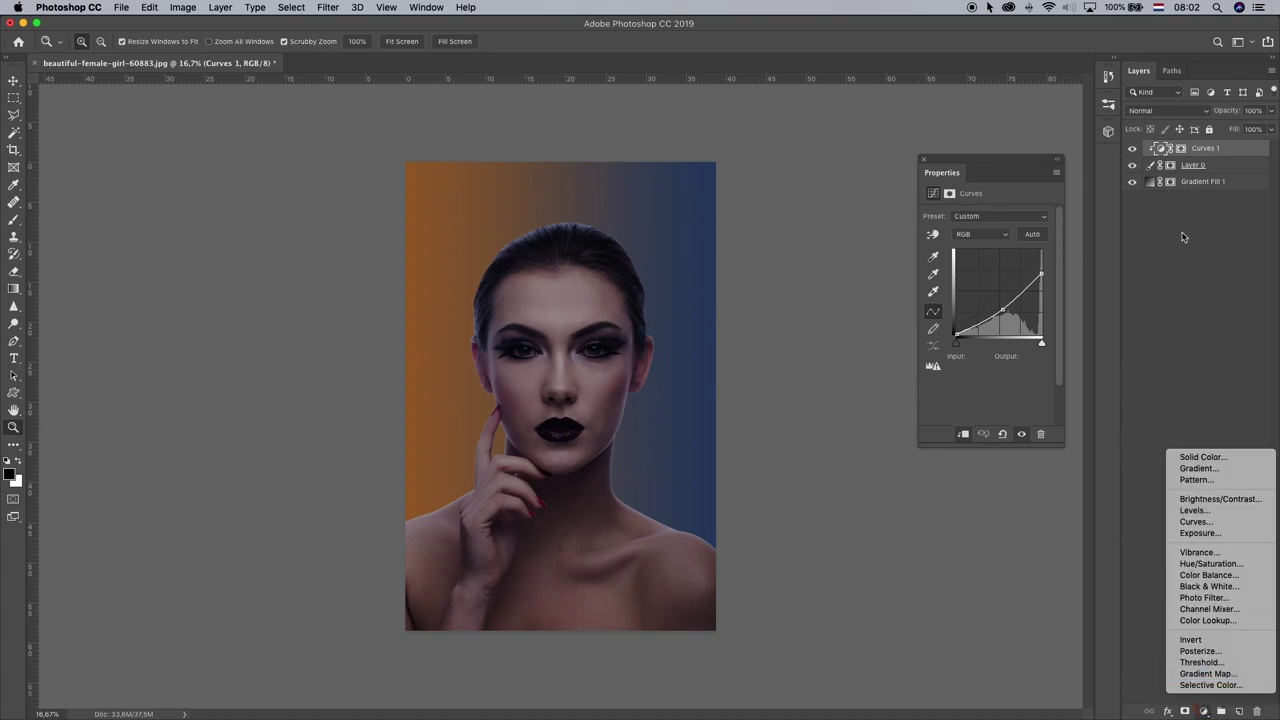
{"action": "left_click", "coordinate": [1174, 195]}
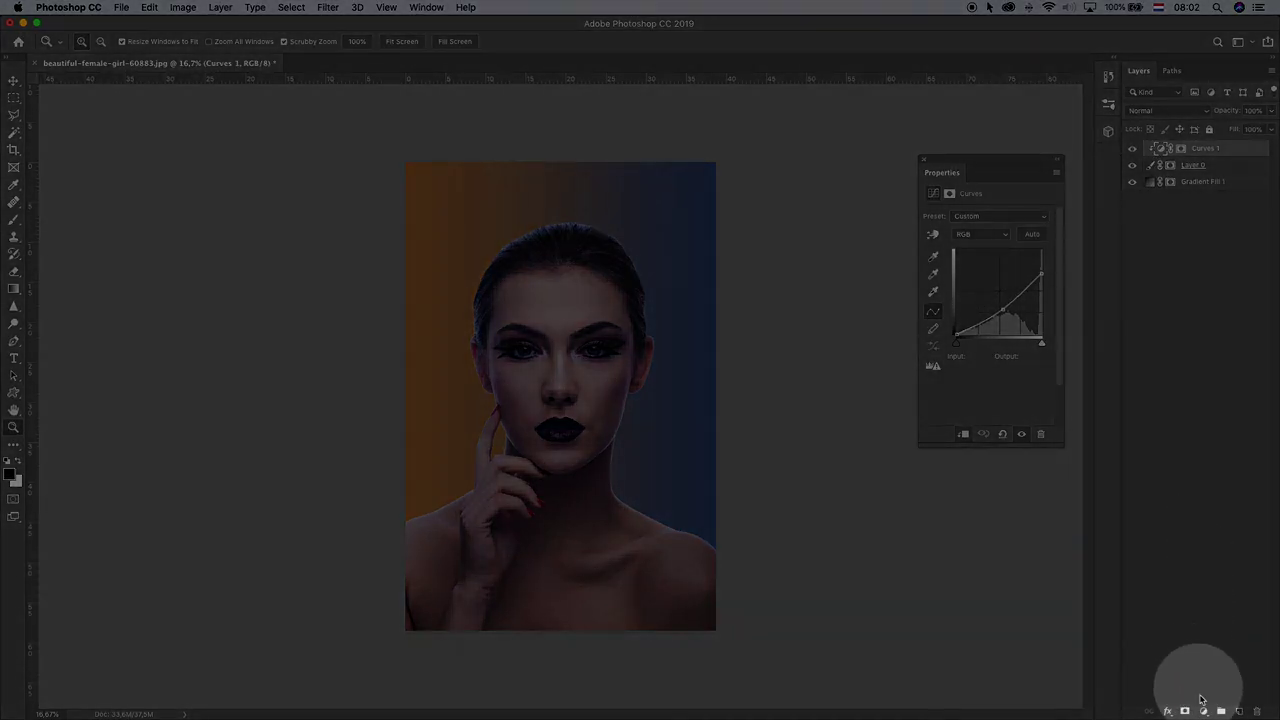
{"action": "left_click", "coordinate": [1203, 712]}
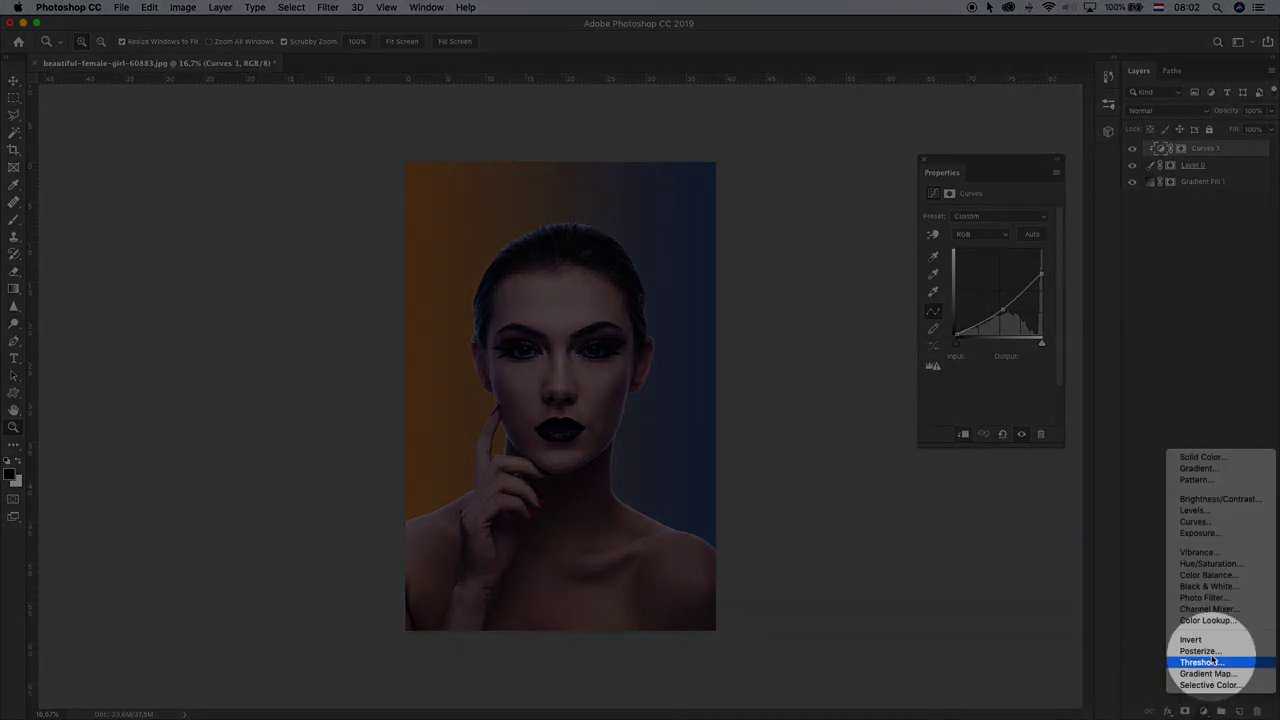
{"action": "left_click", "coordinate": [1196, 521]}
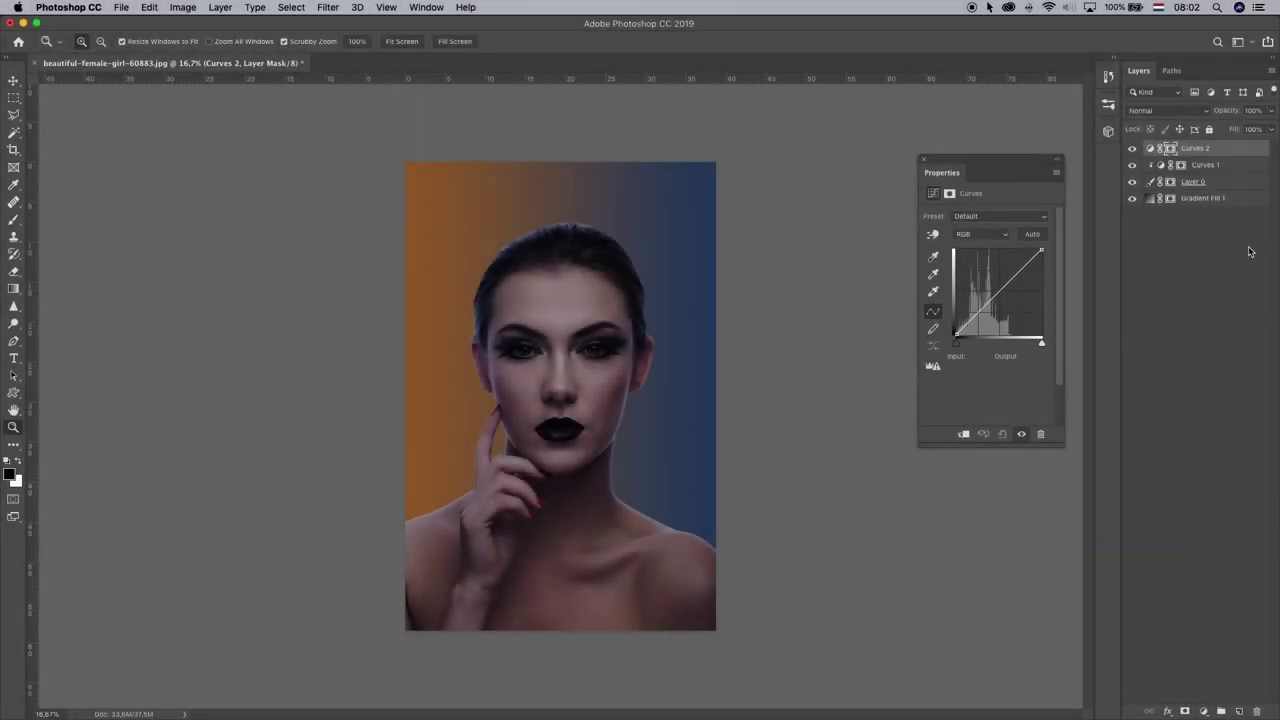
{"action": "right_click", "coordinate": [1212, 152]}
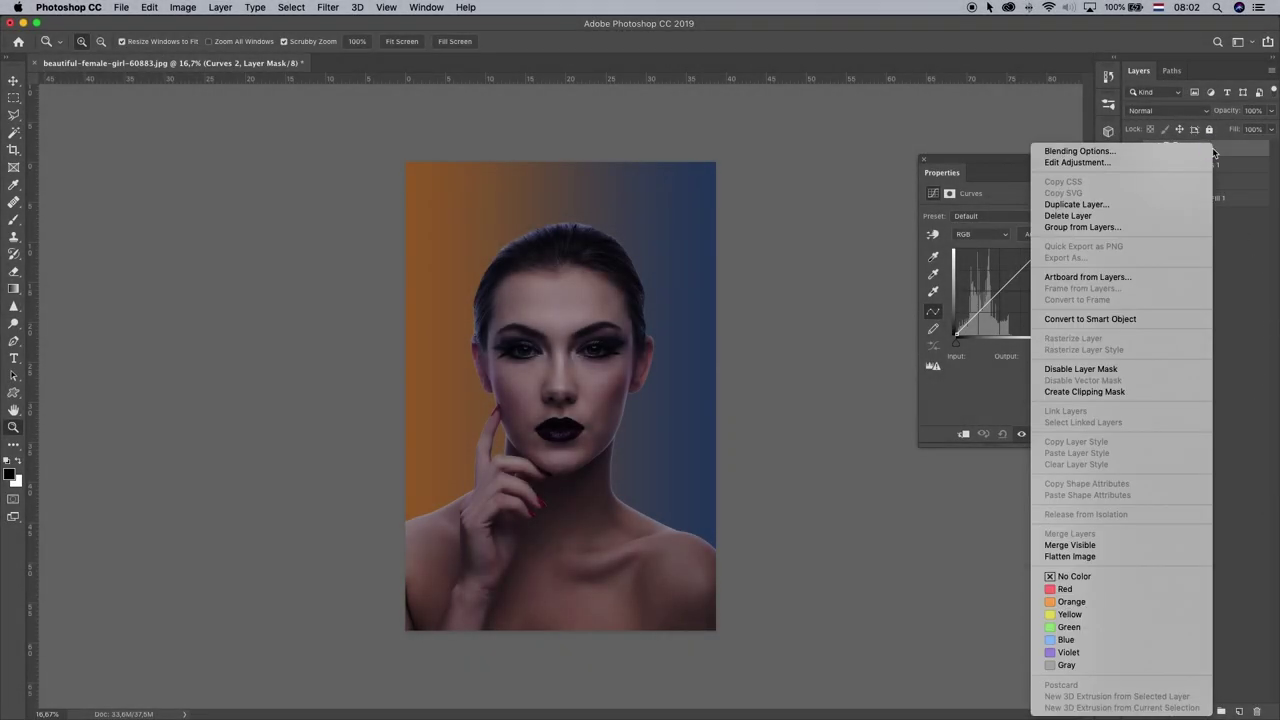
{"action": "left_click", "coordinate": [1106, 391]}
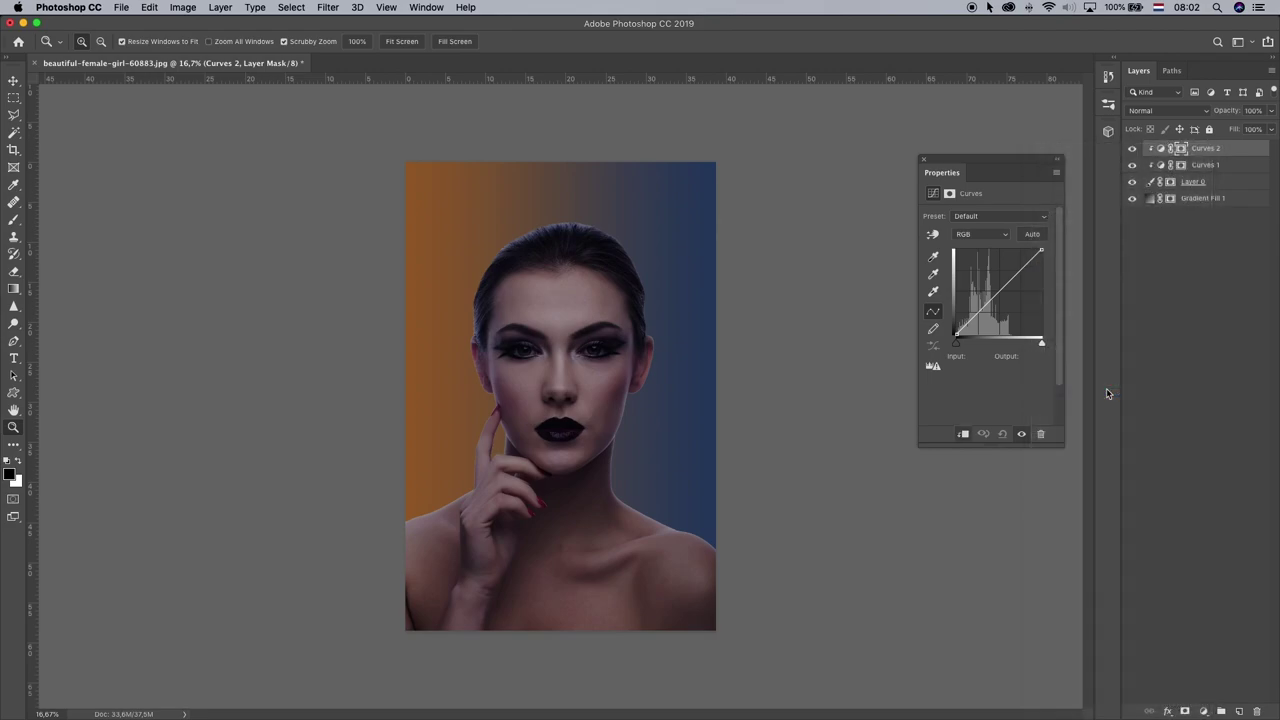
- Brighten the portrait's highlights by moving the RGB curve's white point to input 157, output 255, and compare each Curves layer off and on
{"action": "left_click", "coordinate": [1041, 250]}
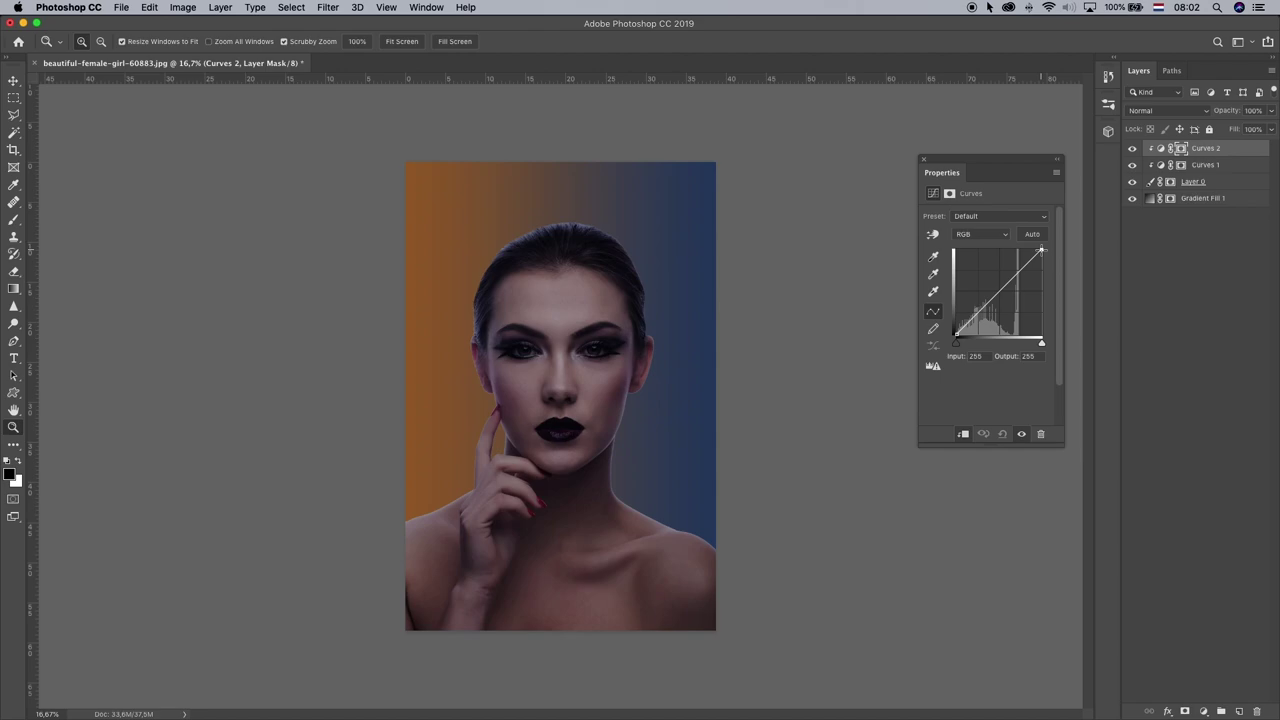
{"action": "left_click_drag", "start_coordinate": [1041, 250], "coordinate": [1008, 238]}
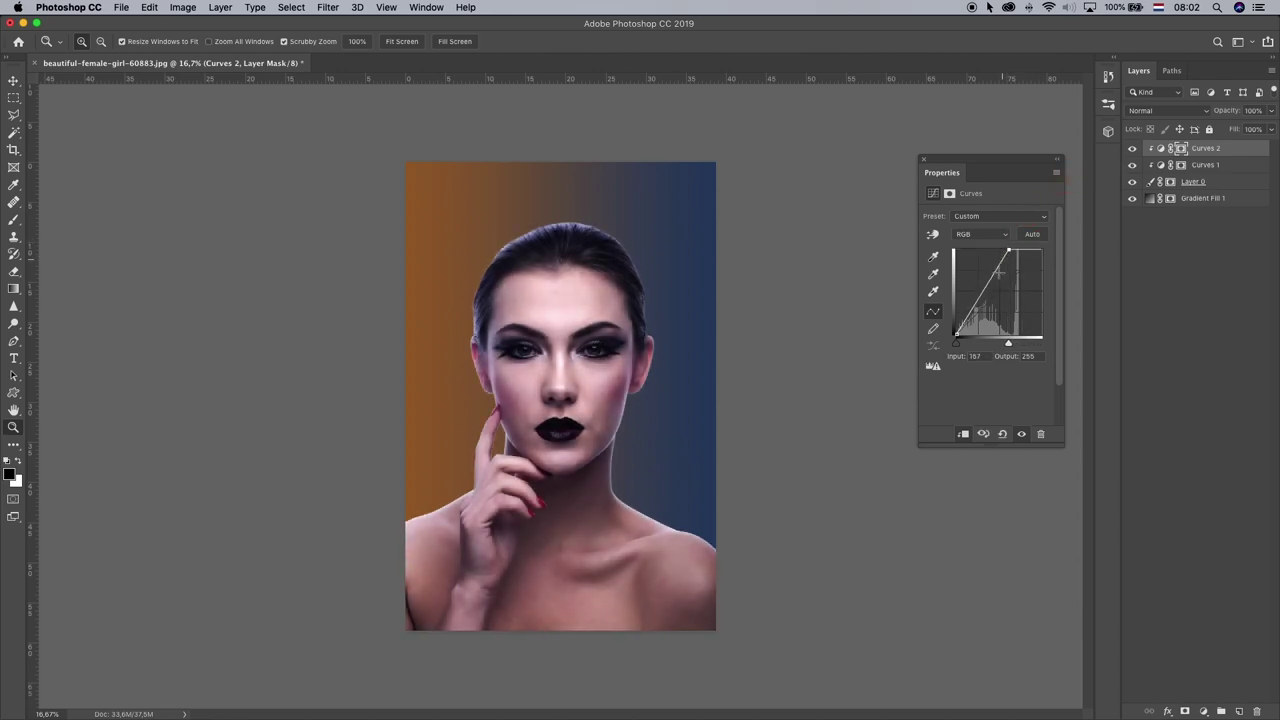
{"action": "left_click", "coordinate": [1133, 152]}
{"action": "left_click", "coordinate": [1133, 152]}
{"action": "left_click", "coordinate": [1133, 166]}
{"action": "left_click", "coordinate": [1133, 166]}
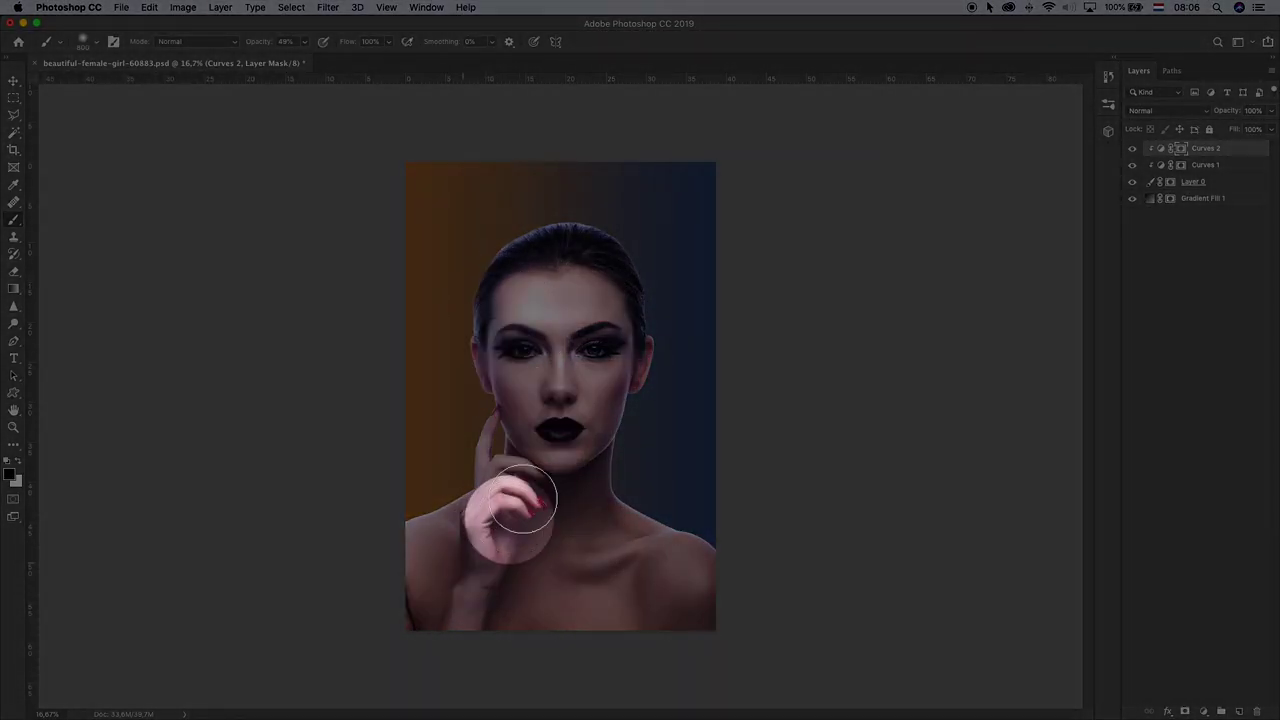
- Add a new layer on top and set the foreground color to the gradient's blue, raised to full brightness
{"action": "left_click", "coordinate": [549, 245]}
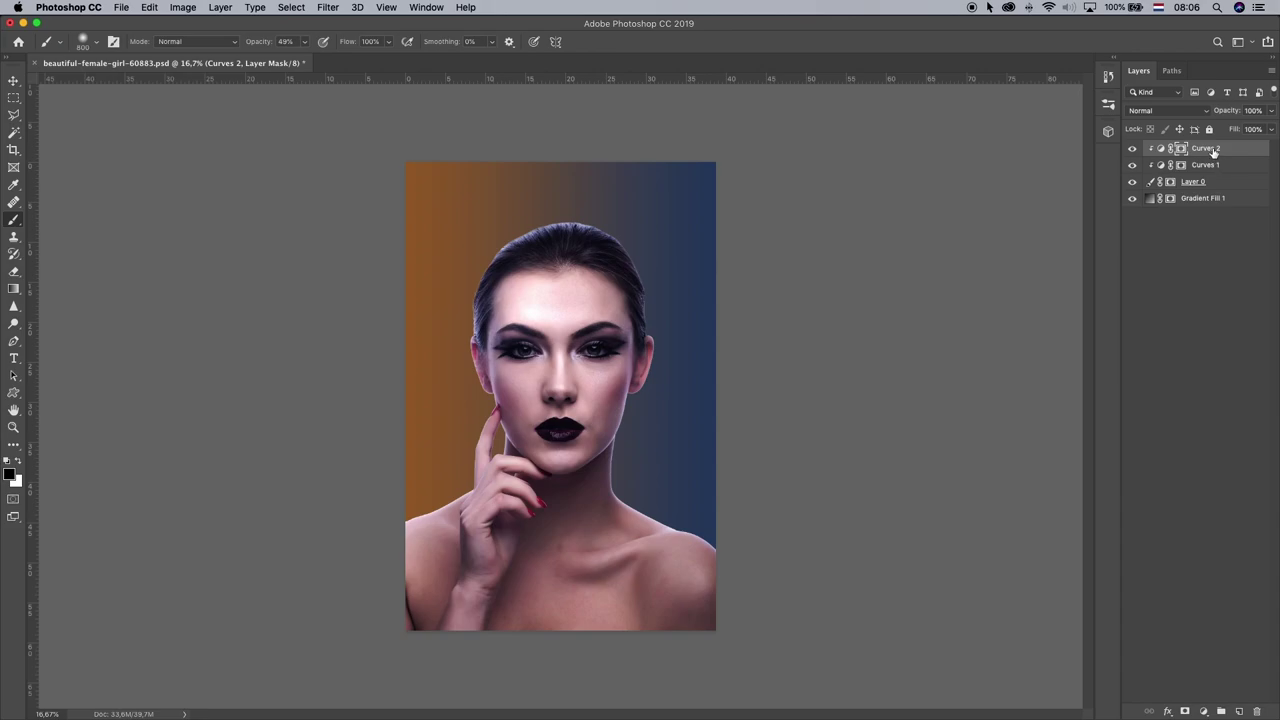
{"action": "left_click", "coordinate": [1238, 711]}
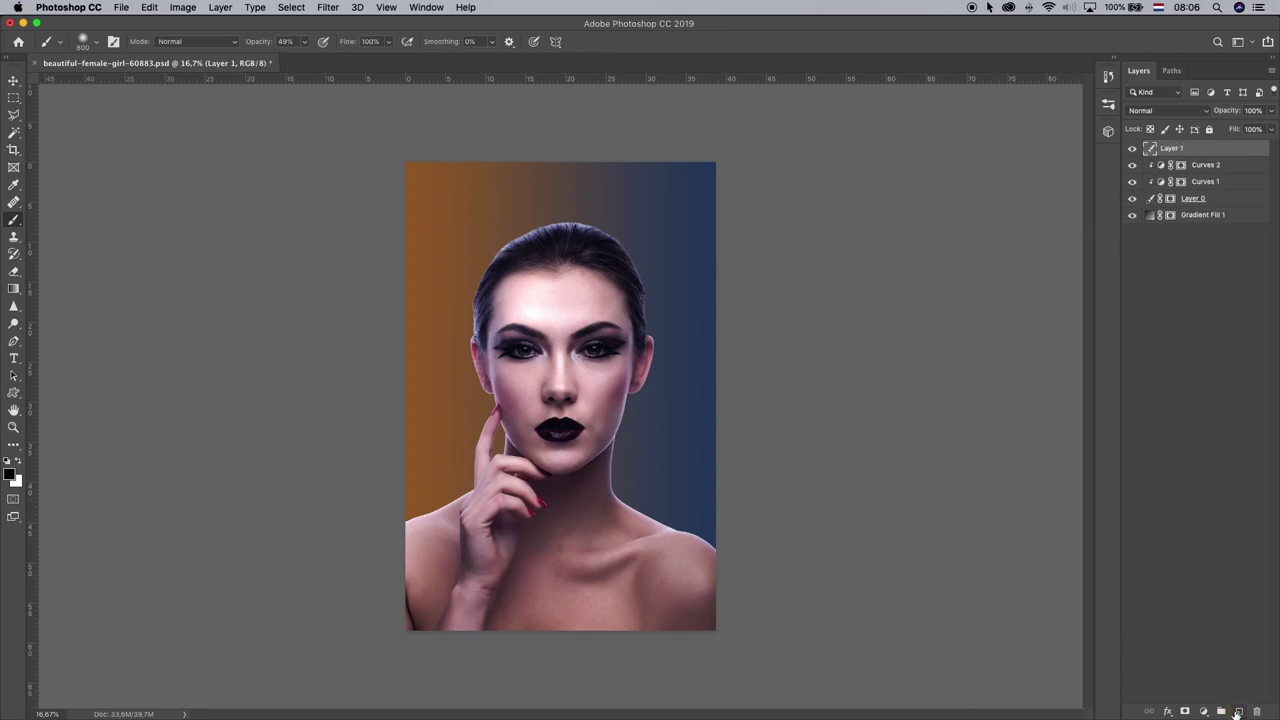
{"action": "left_click", "coordinate": [11, 477]}
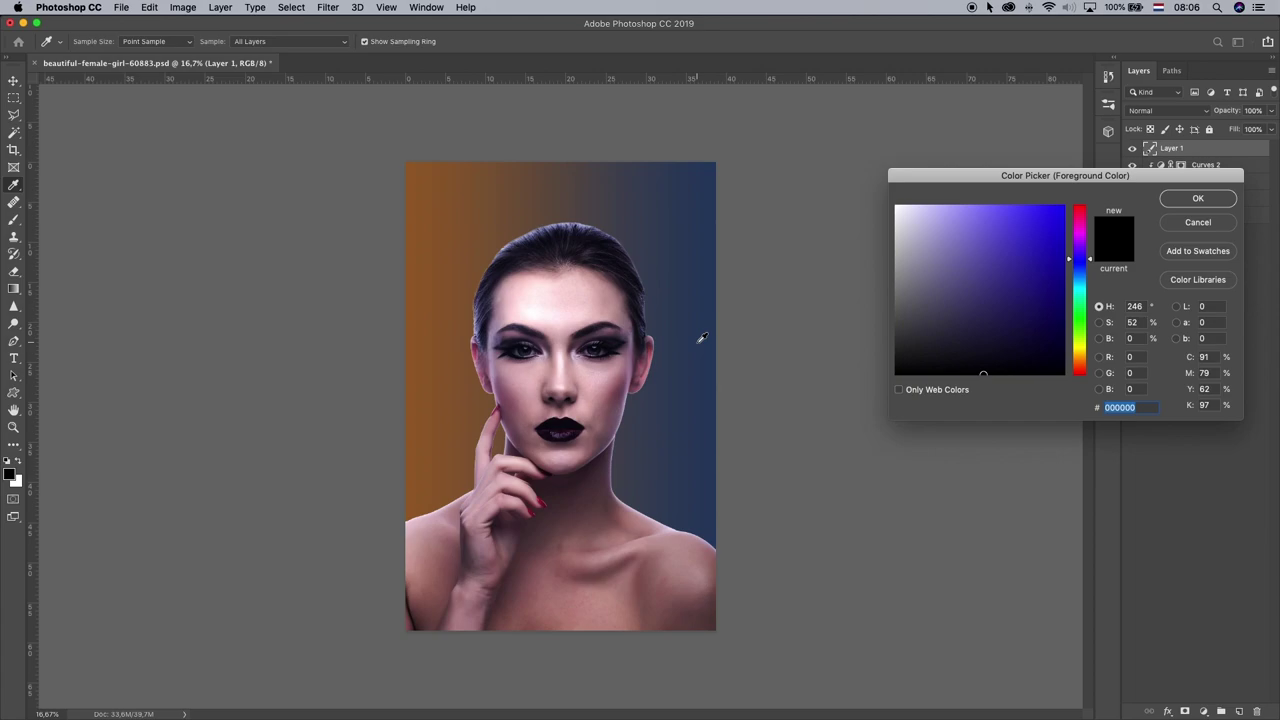
{"action": "left_click", "coordinate": [702, 338]}
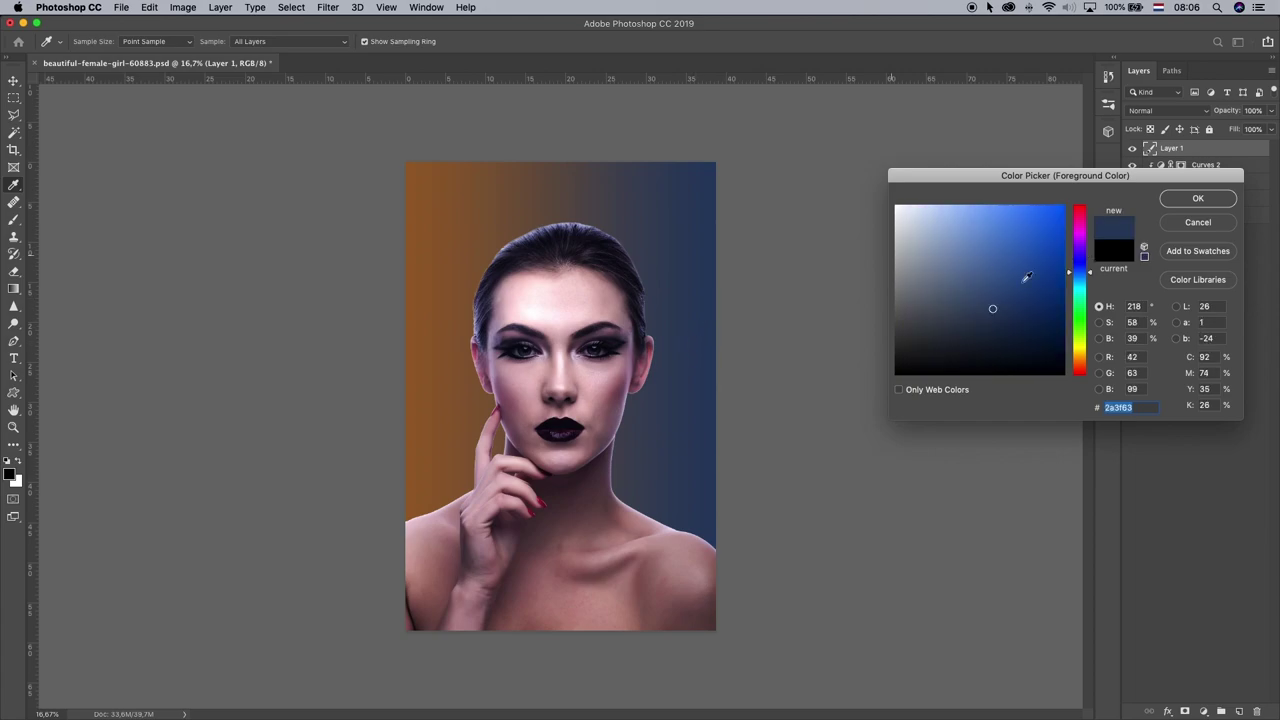
{"action": "left_click_drag", "start_coordinate": [993, 308], "coordinate": [990, 201]}
{"action": "left_click", "coordinate": [1198, 198]}
- Set up a Soft Round brush at 1100 px with 0% hardness and 100% opacity
{"action": "key", "text": "b"}
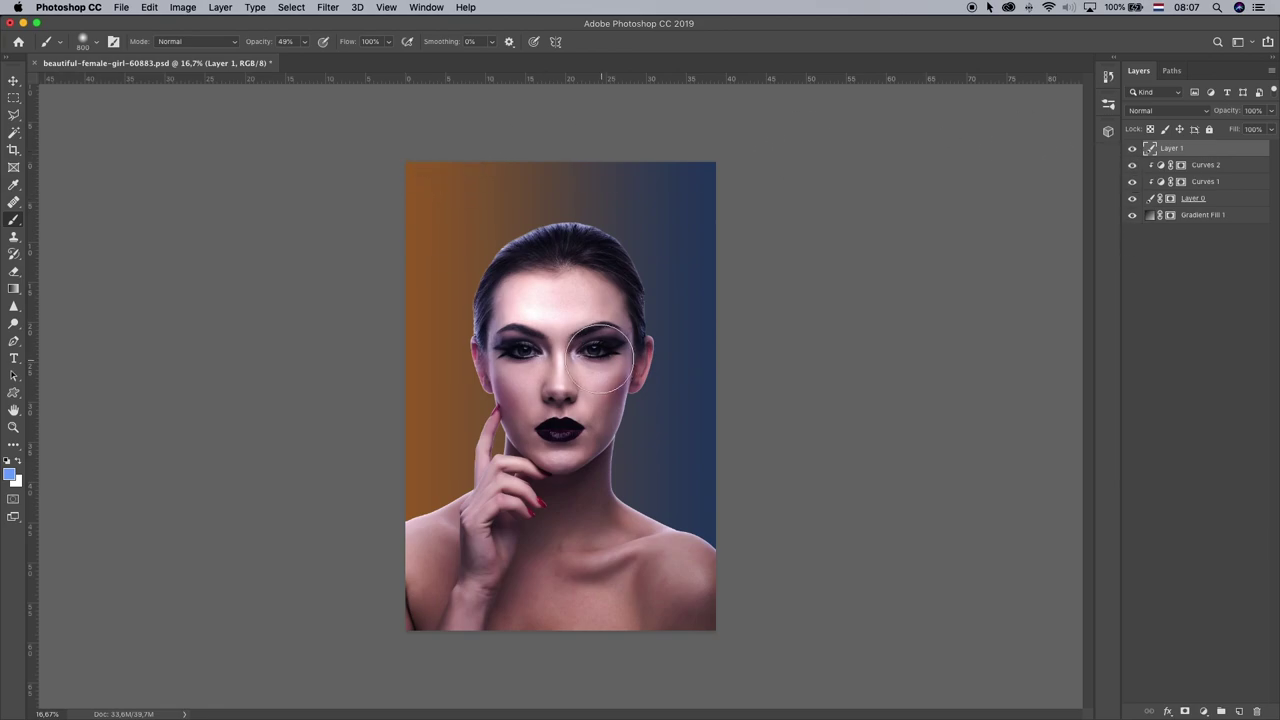
{"action": "key", "text": "bracketright"}
{"action": "key", "text": "bracketright"}
{"action": "key", "text": "bracketright"}
{"action": "left_click", "coordinate": [82, 42]}
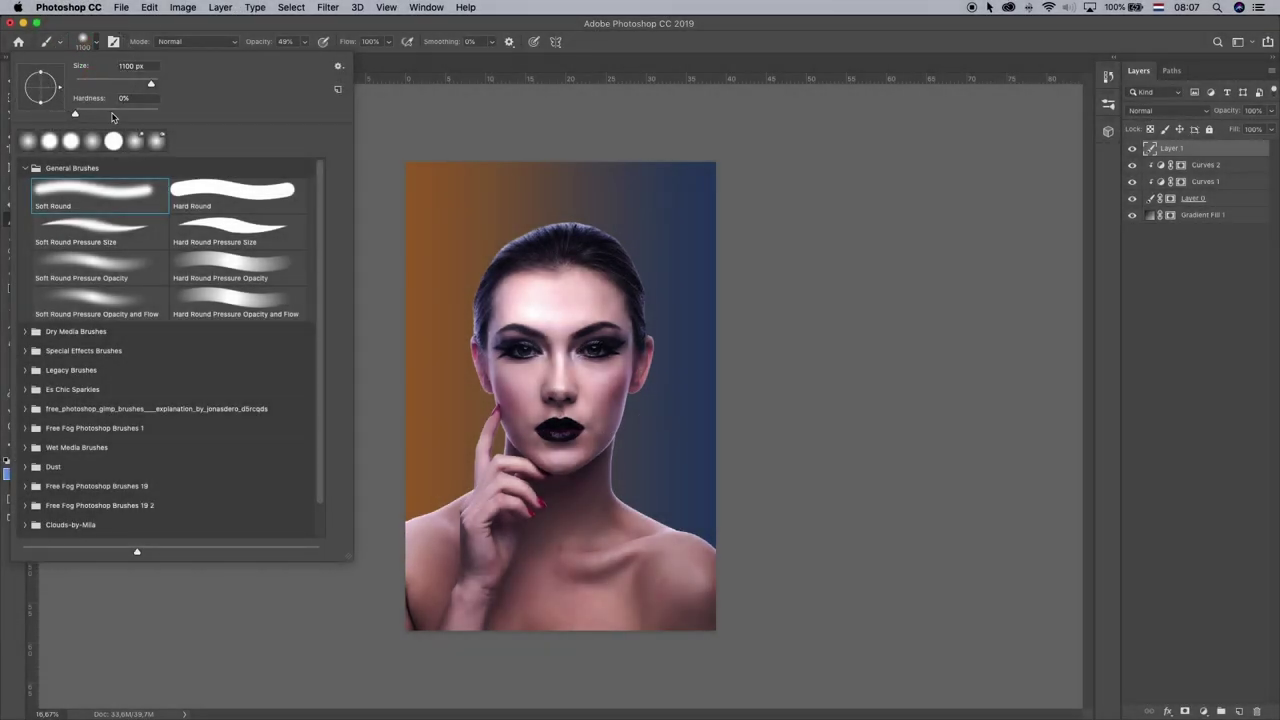
{"action": "left_click_drag", "start_coordinate": [112, 114], "coordinate": [65, 115]}
{"action": "left_click", "coordinate": [223, 29]}
{"action": "left_click", "coordinate": [304, 43]}
{"action": "left_click_drag", "start_coordinate": [305, 57], "coordinate": [388, 47]}
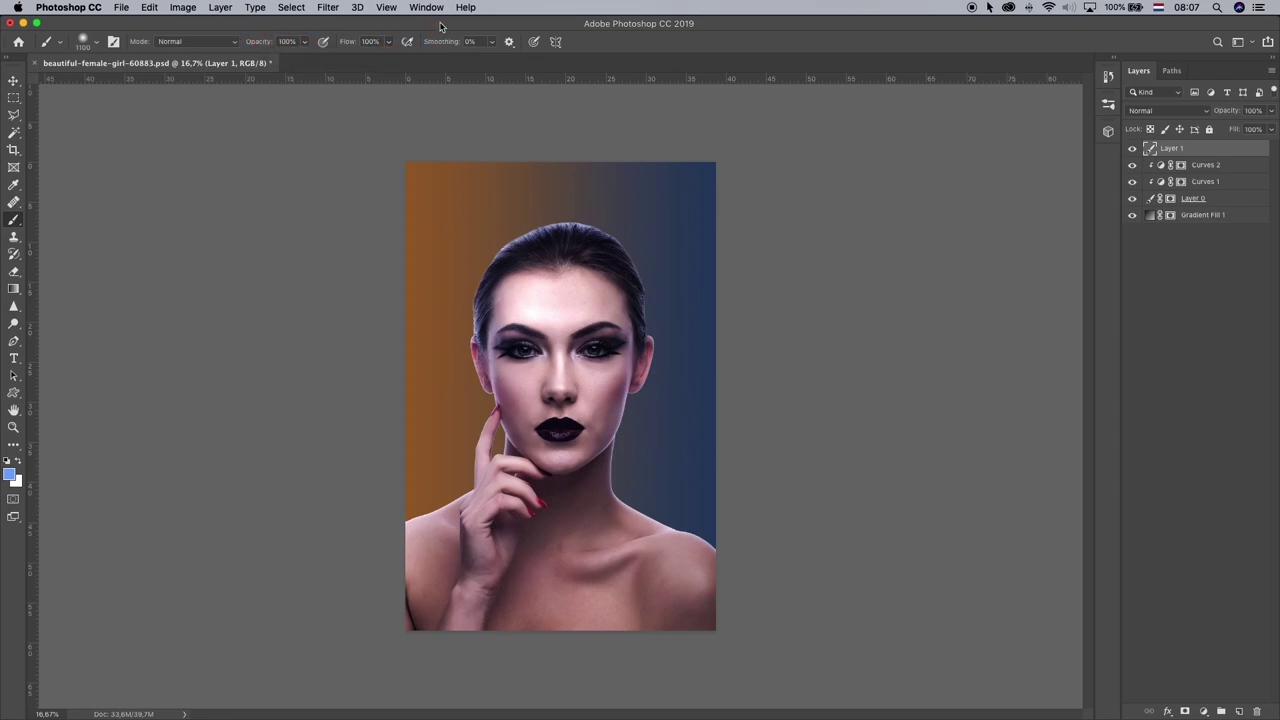
- Try a single blue dab over the face with a 1500 px brush and check its bounds with Free Transform
{"action": "key", "text": "bracketright"}
{"action": "key", "text": "bracketright"}
{"action": "key", "text": "bracketright"}
{"action": "key", "text": "bracketright"}
{"action": "key", "text": "bracketright"}
{"action": "left_click", "coordinate": [557, 368]}
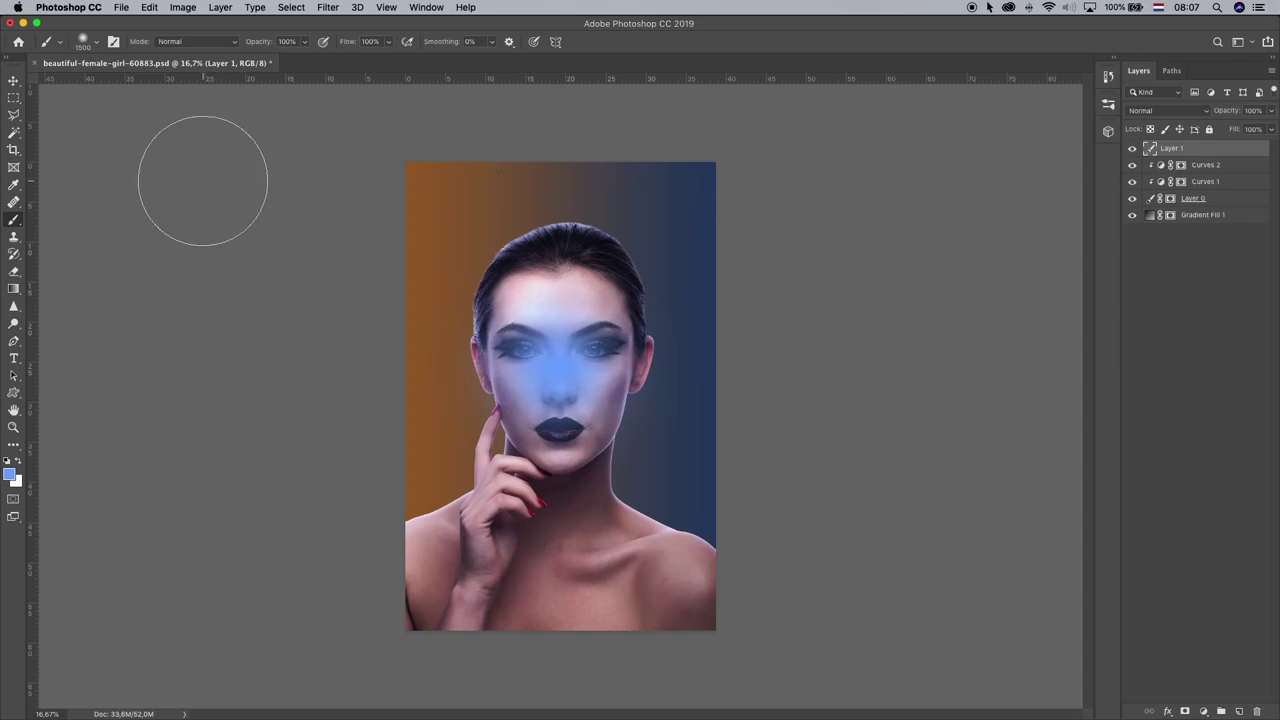
{"action": "key", "text": "ctrl+t"}
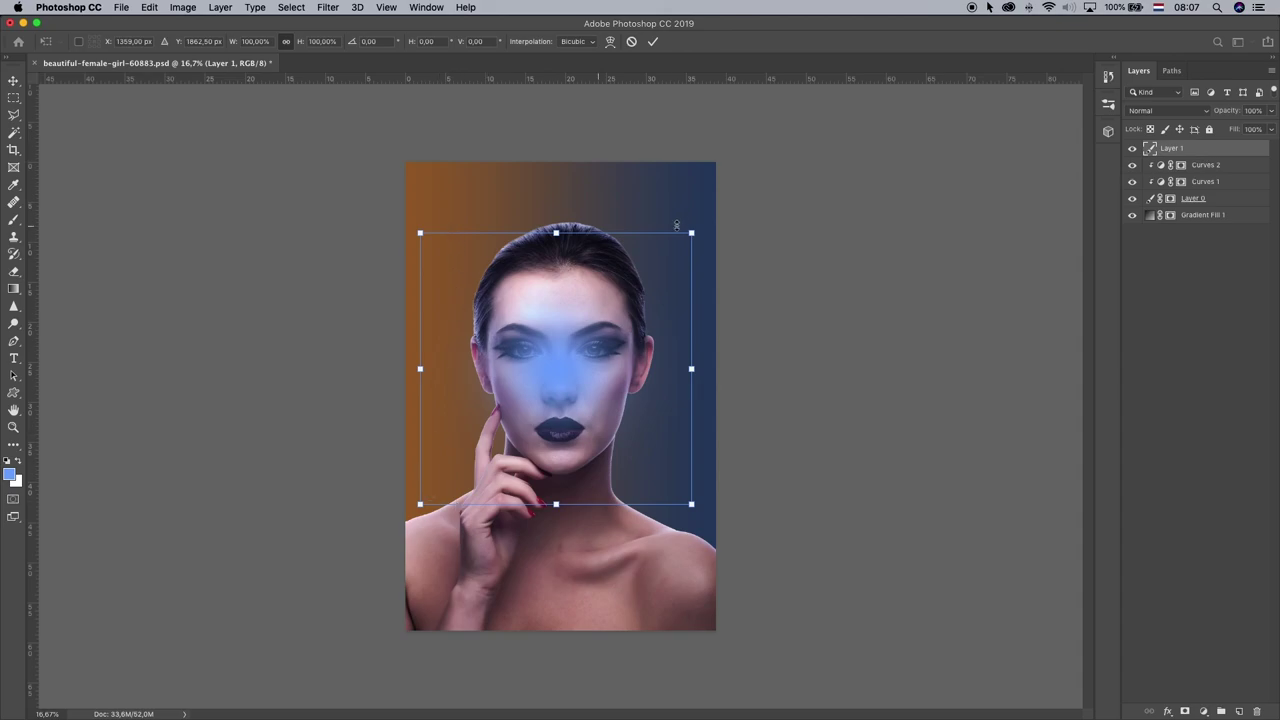
{"action": "key", "text": "Return"}
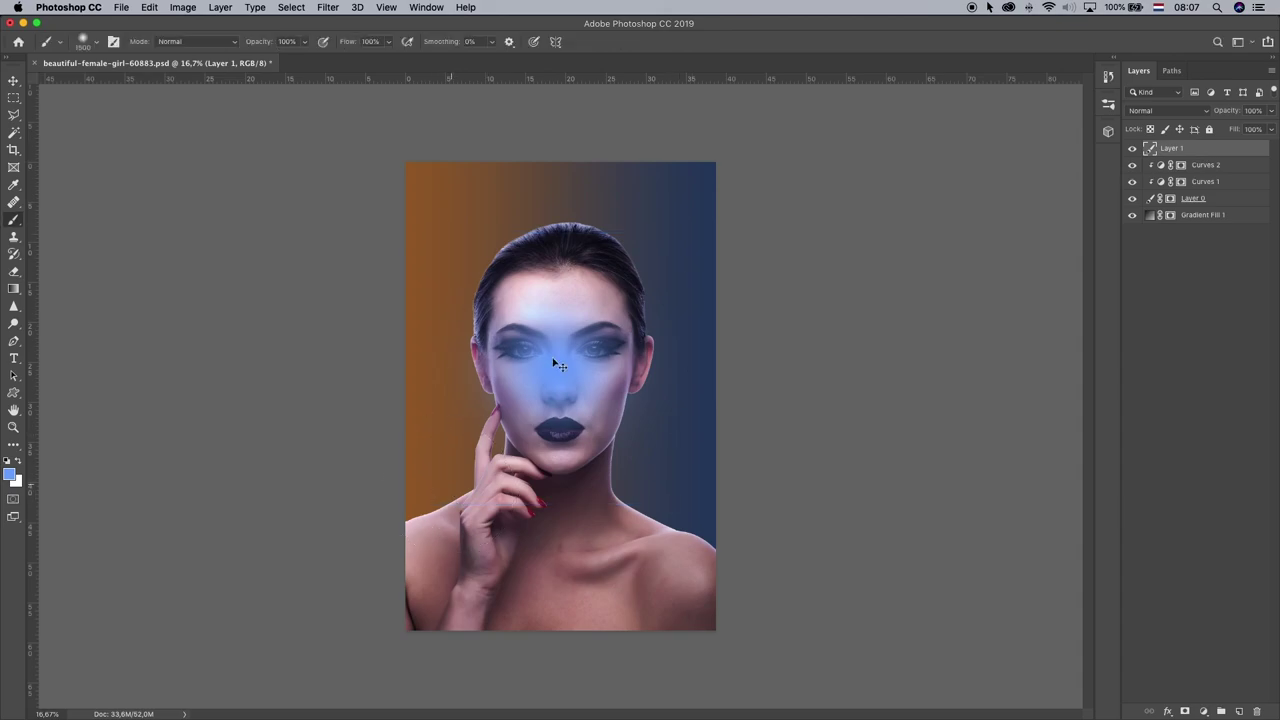
- Try a larger blue dab over the face with a 2300 px brush and check its bounds with Free Transform
{"action": "key", "text": "bracketright"}
{"action": "key", "text": "bracketright"}
{"action": "key", "text": "bracketright"}
{"action": "key", "text": "bracketright"}
{"action": "key", "text": "bracketright"}
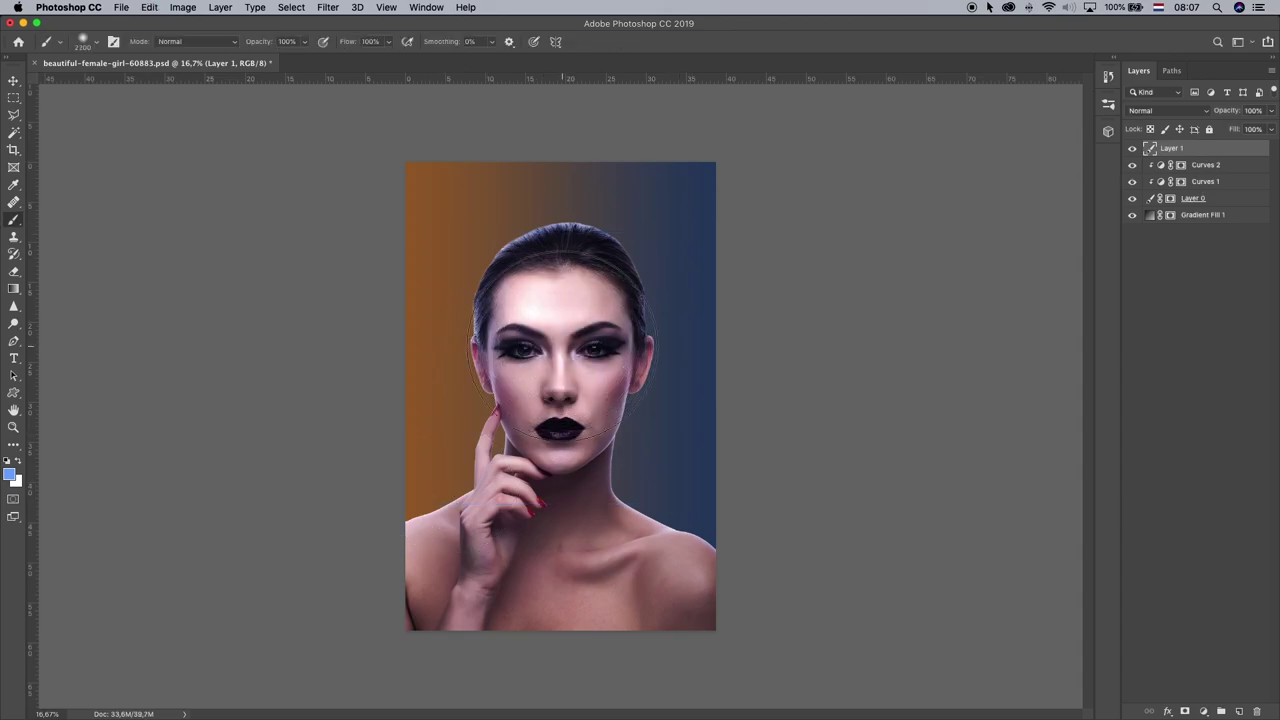
{"action": "left_click", "coordinate": [567, 372]}
{"action": "key", "text": "ctrl+t"}
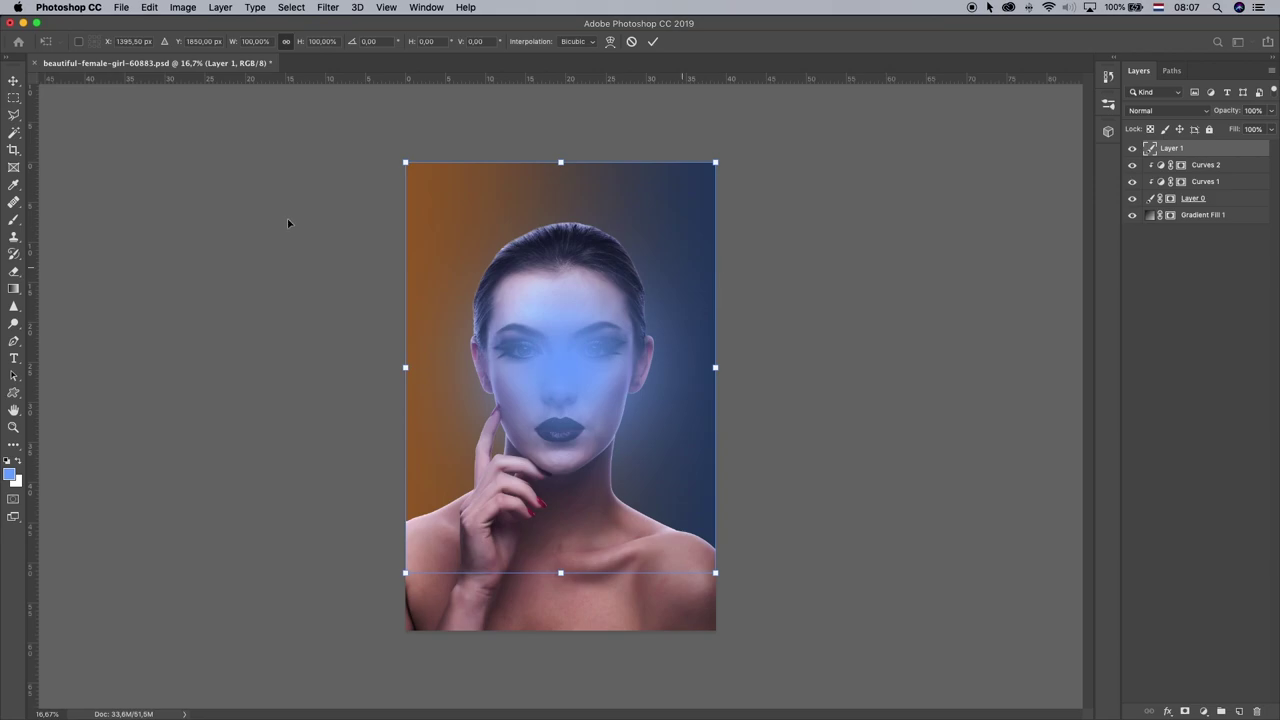
{"action": "key", "text": "Return"}
- Try shifting the blue glow toward the orange side of the image and undo the move
{"action": "left_click", "coordinate": [12, 80]}
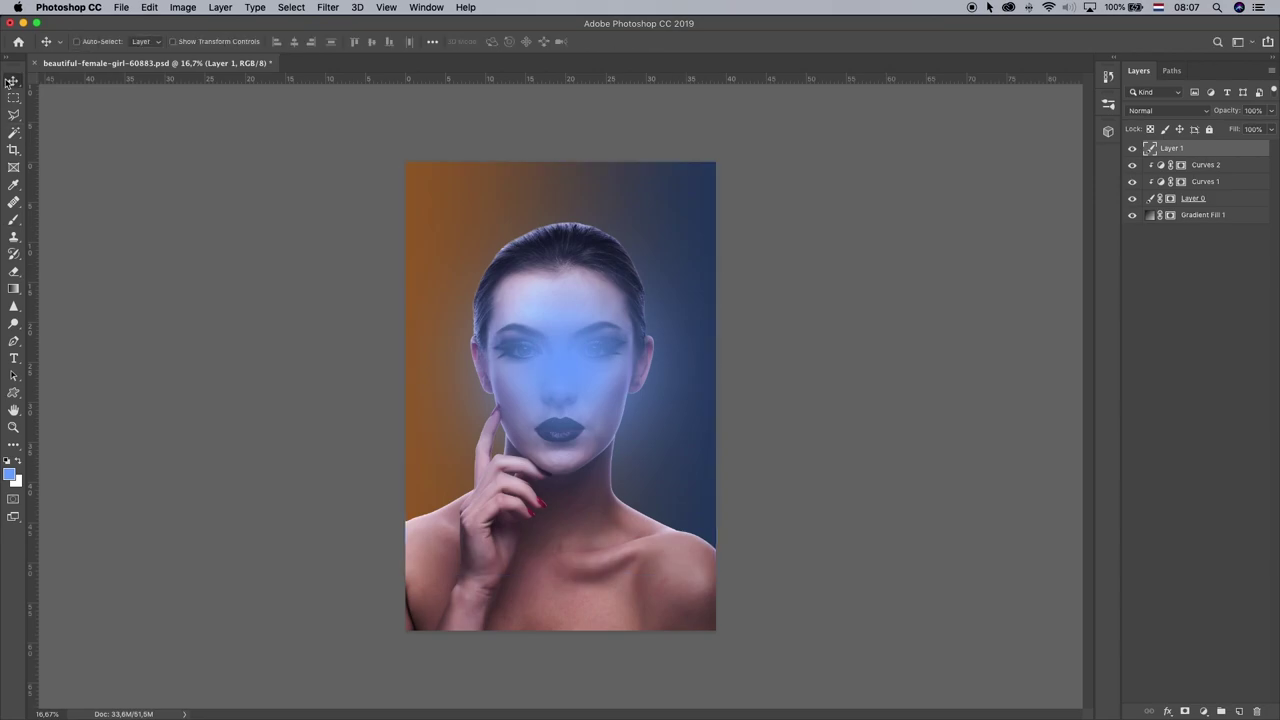
{"action": "left_click_drag", "start_coordinate": [649, 340], "coordinate": [632, 340]}
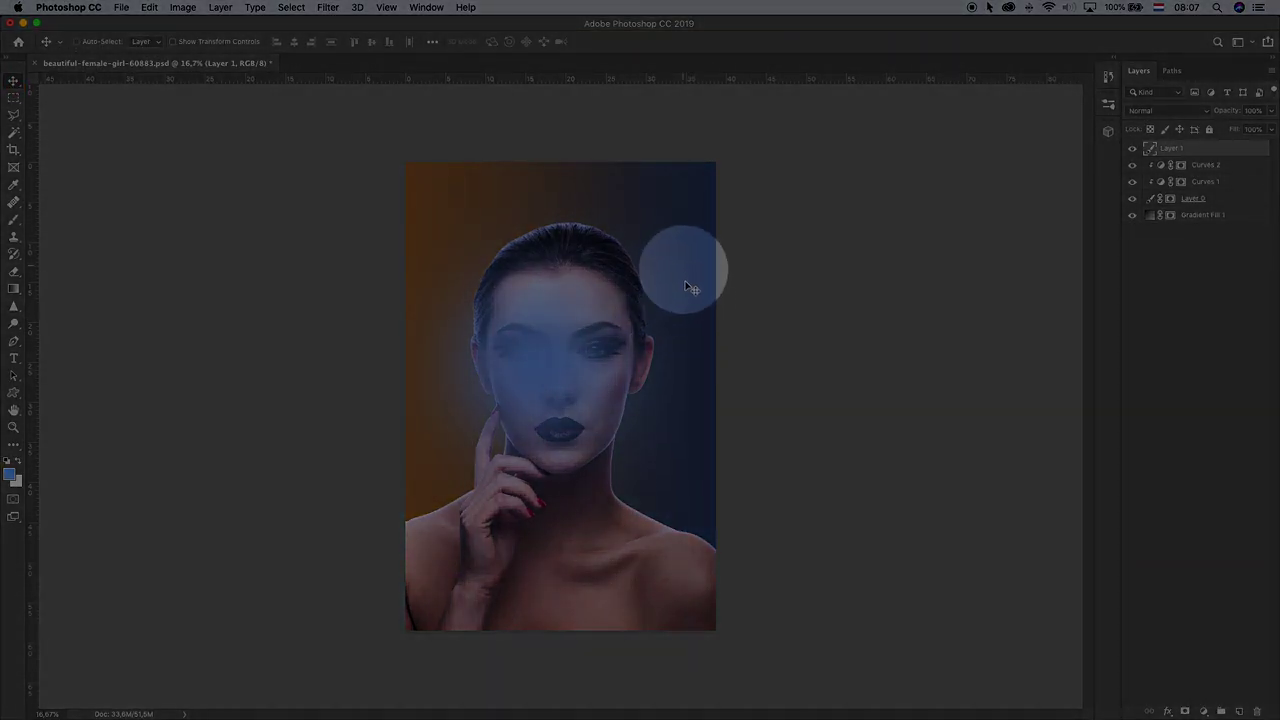
{"action": "key", "text": "super+z"}
{"action": "key", "text": "super+z"}
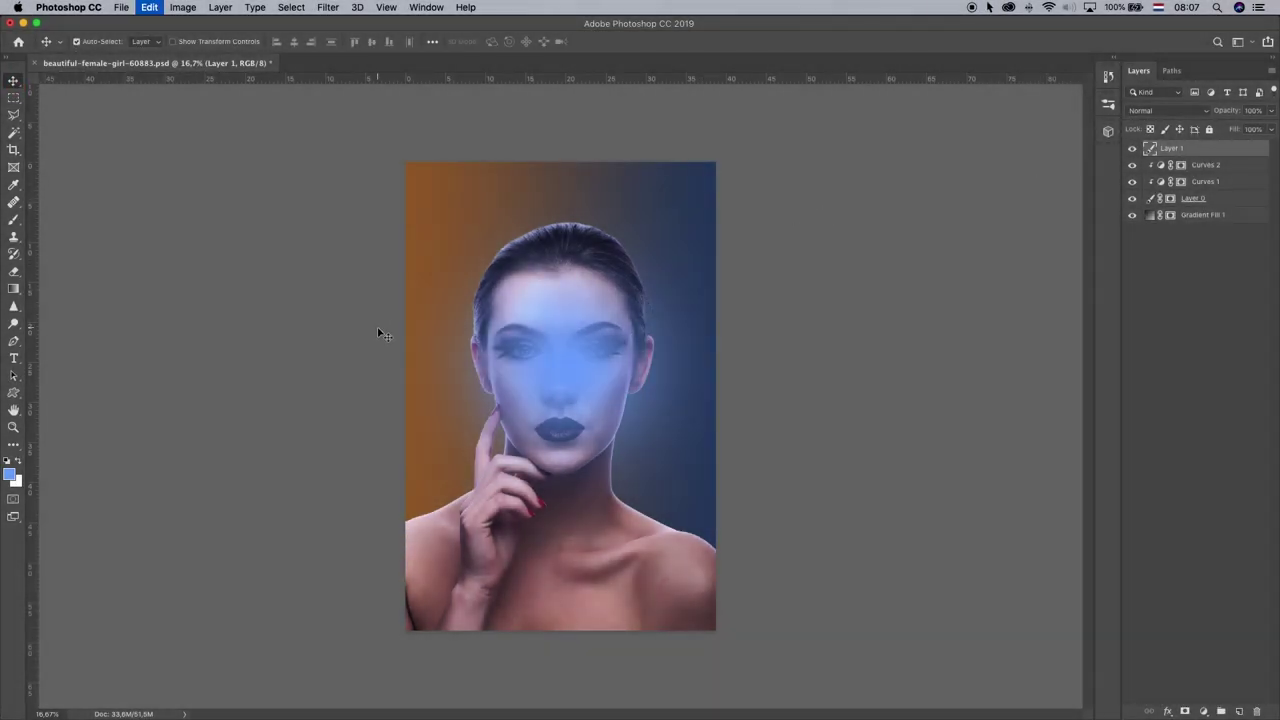
- Try a blue dab over the face with a 1600 px brush, check its bounds with Free Transform, and undo it
{"action": "left_click", "coordinate": [14, 219]}
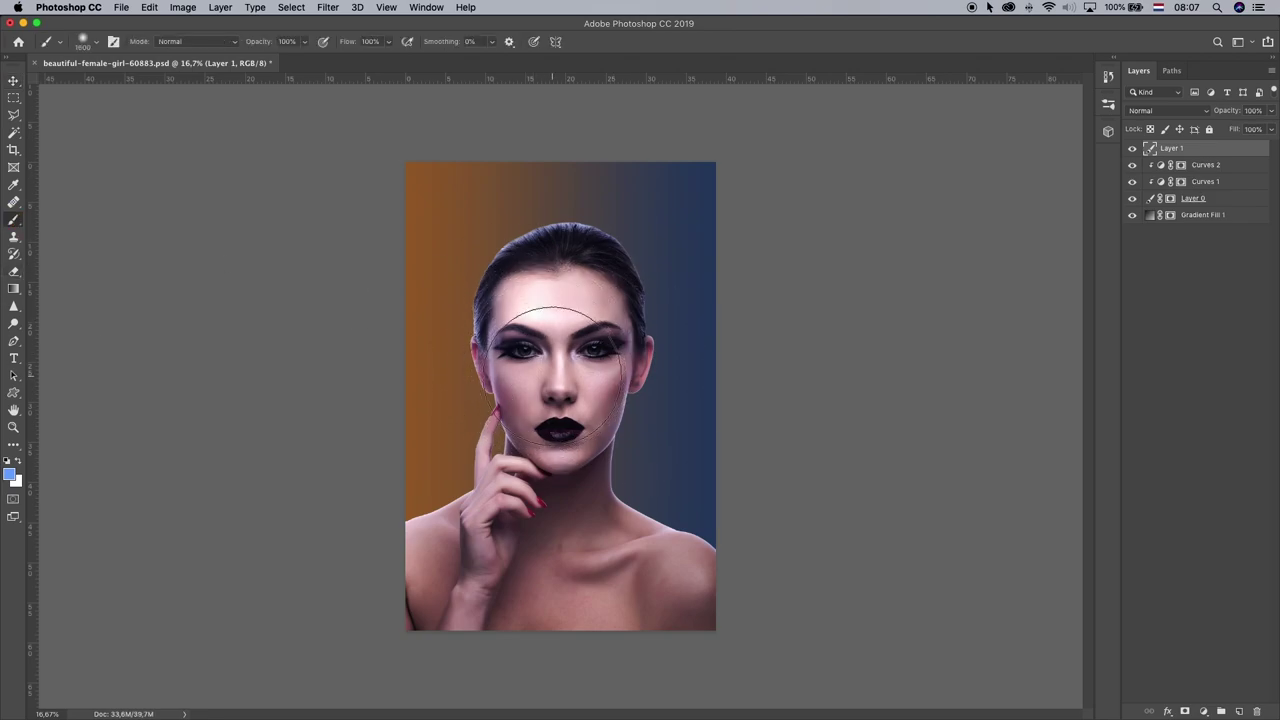
{"action": "left_click", "coordinate": [556, 372]}
{"action": "key", "text": "super+t"}
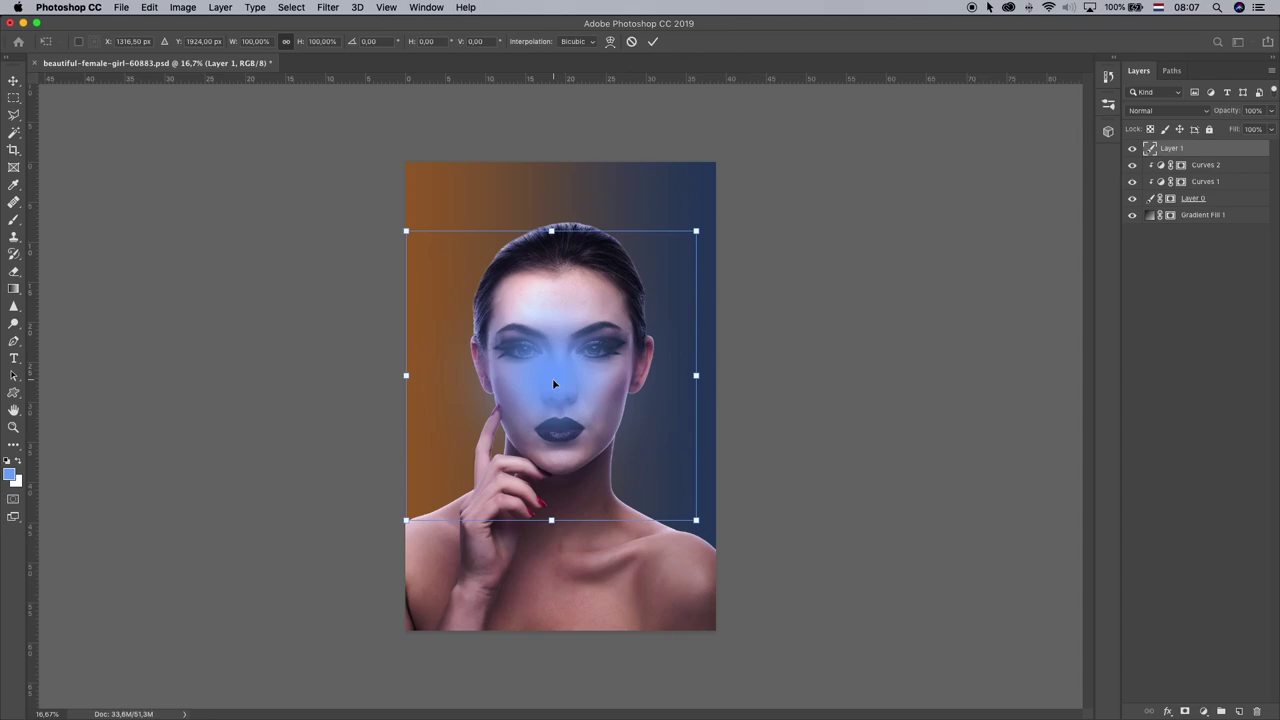
{"action": "left_click_drag", "start_coordinate": [570, 318], "coordinate": [585, 321]}
{"action": "key", "text": "Escape"}
{"action": "key", "text": "super+z"}
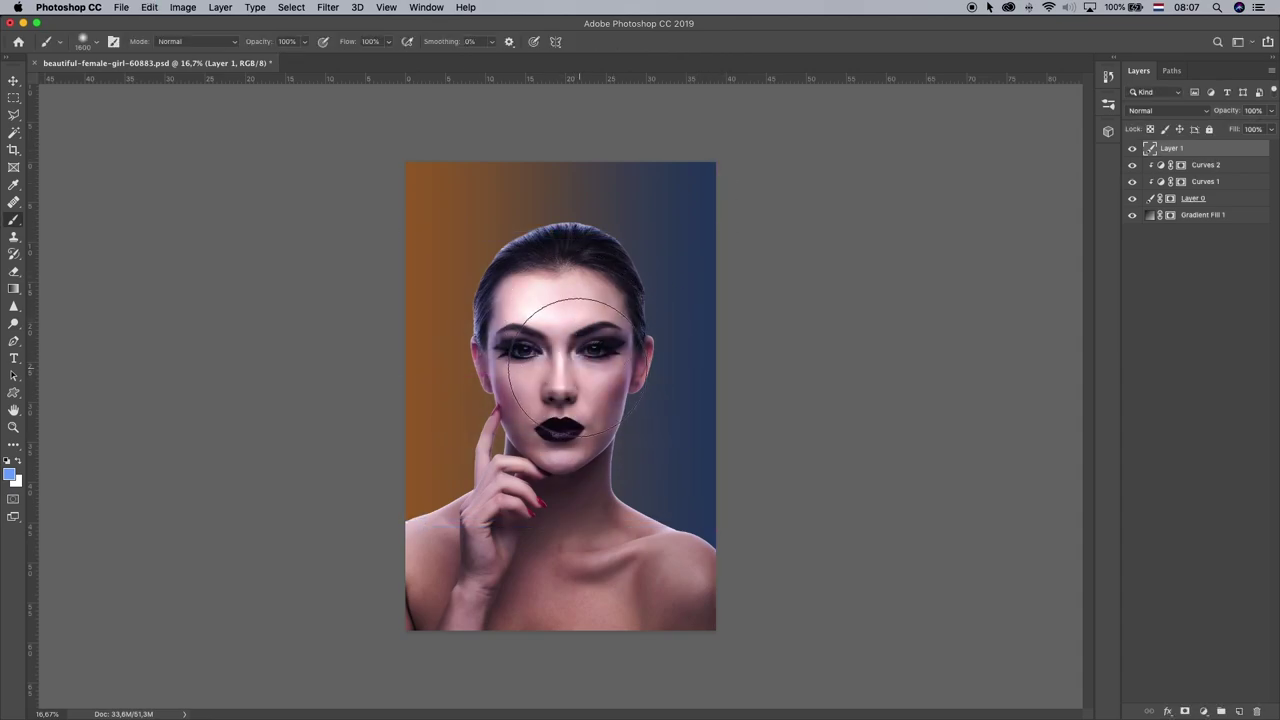
- Place one soft blue dab on Layer 1 over the face and move it to the image's right edge
{"action": "key", "text": "super+shift+z"}
{"action": "key", "text": "super+t"}
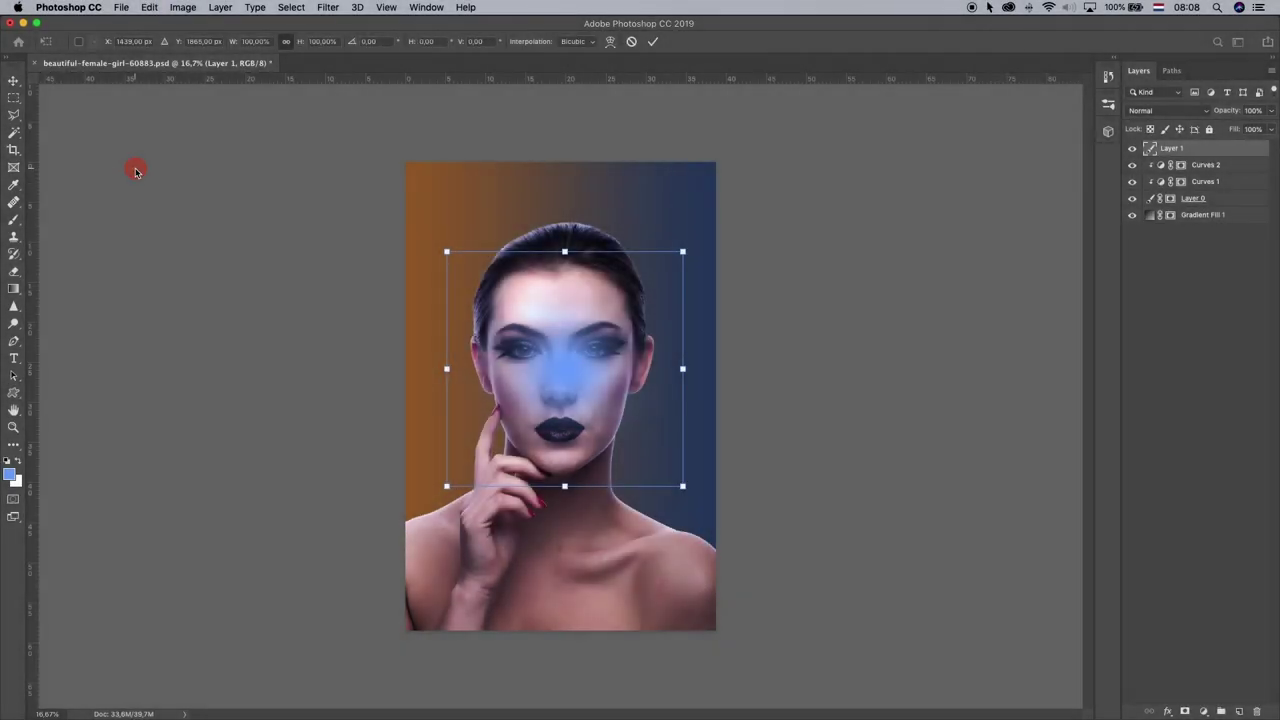
{"action": "left_click", "coordinate": [13, 80]}
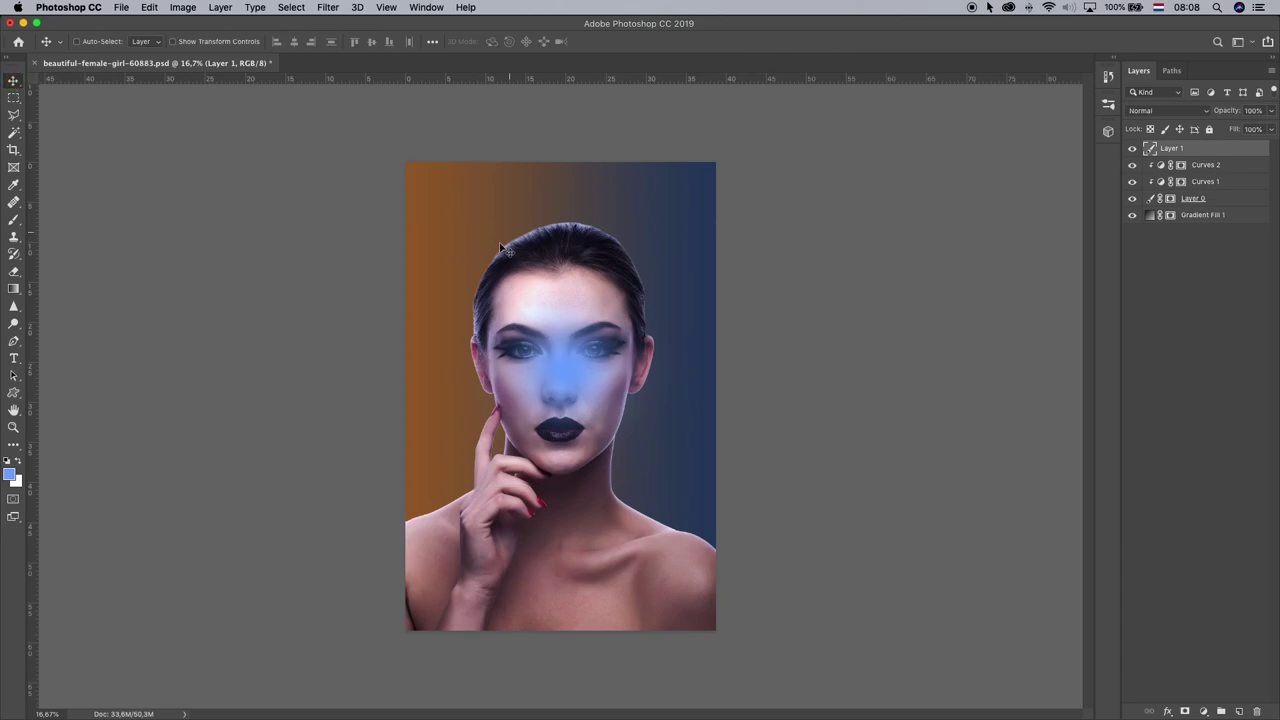
{"action": "mouse_move", "coordinate": [586, 372]}
{"action": "left_mouse_down"}
{"action": "mouse_move", "coordinate": [616, 320]}
{"action": "mouse_move", "coordinate": [690, 316]}
{"action": "mouse_move", "coordinate": [703, 354]}
{"action": "mouse_move", "coordinate": [724, 300]}
{"action": "mouse_move", "coordinate": [736, 303]}
{"action": "mouse_move", "coordinate": [725, 337]}
{"action": "mouse_move", "coordinate": [737, 335]}
{"action": "left_mouse_up"}
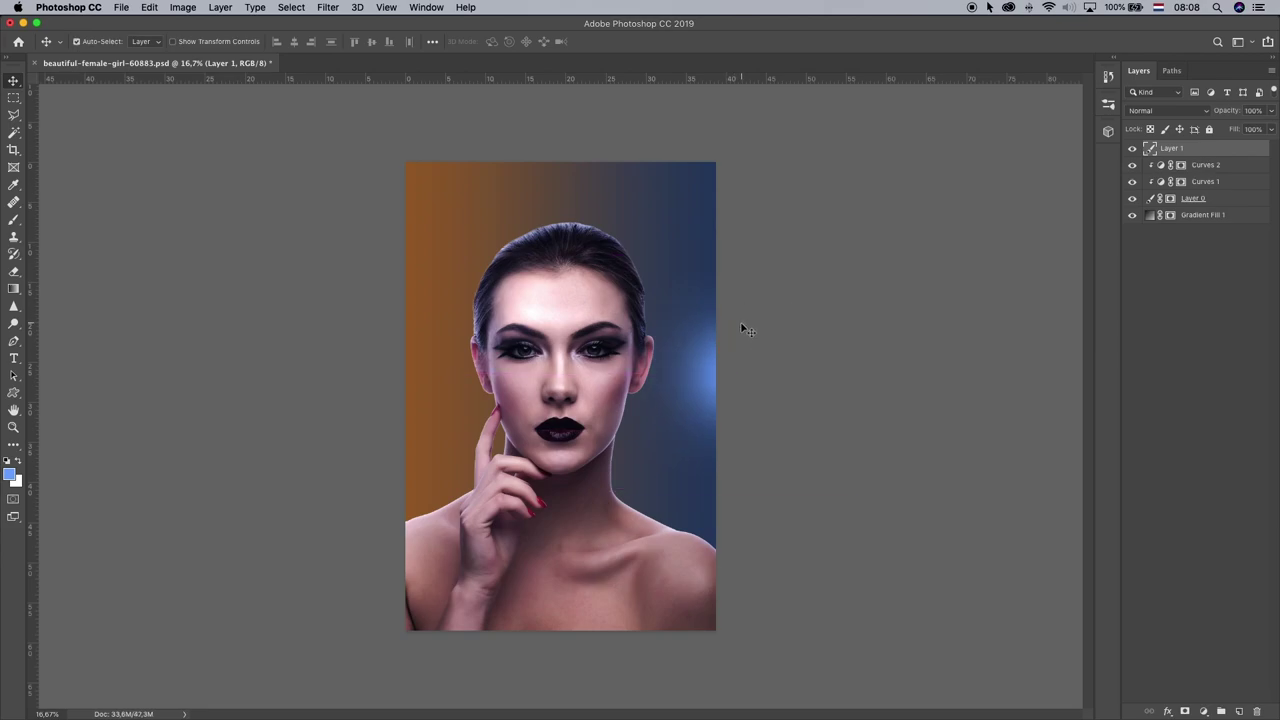
- Enlarge the blue glow with Free Transform and shift it slightly down and outward along the image's right edge
{"action": "key", "text": "super+t"}
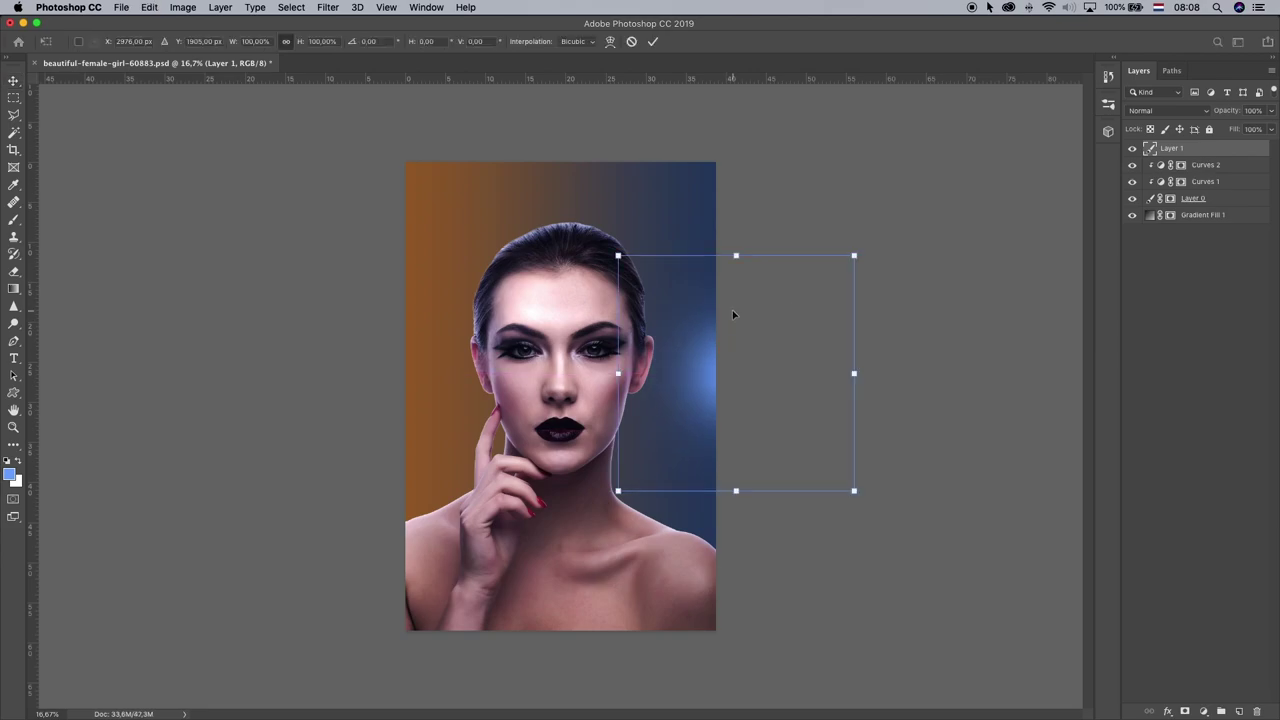
{"action": "left_click_drag", "start_coordinate": [852, 256], "coordinate": [974, 167]}
{"action": "key", "text": "Return"}
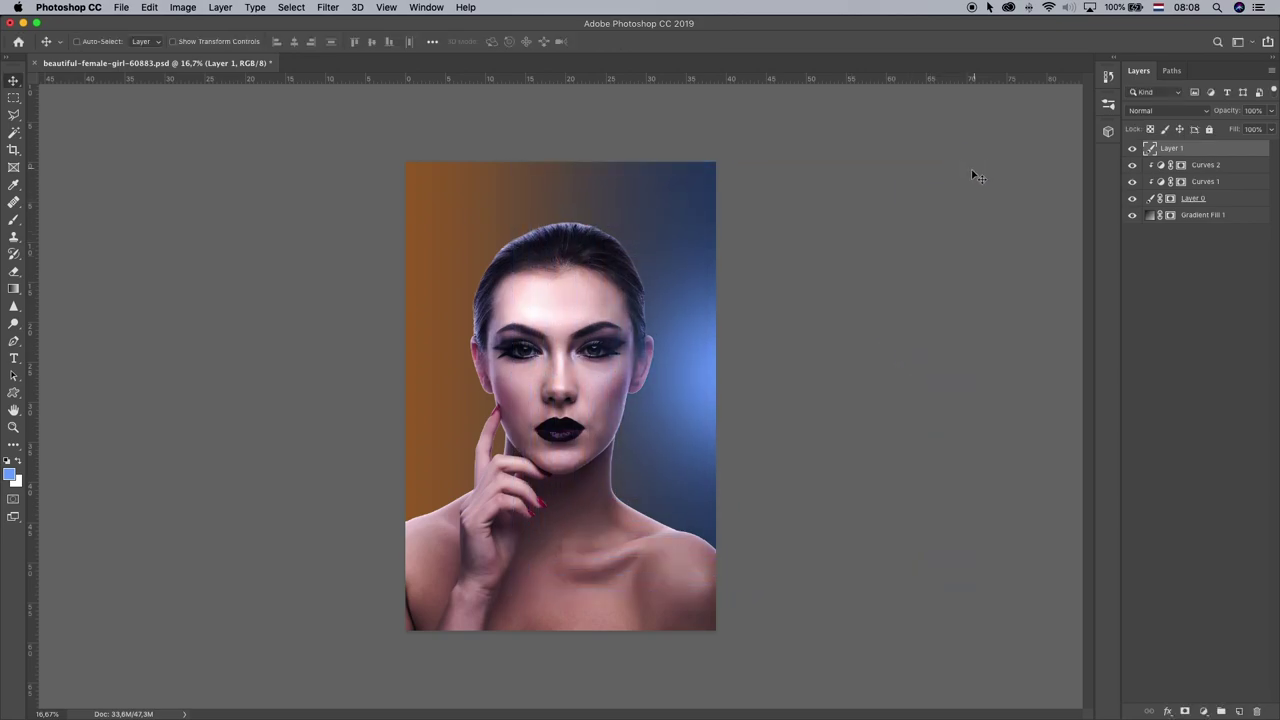
{"action": "left_click_drag", "start_coordinate": [734, 296], "coordinate": [752, 320]}
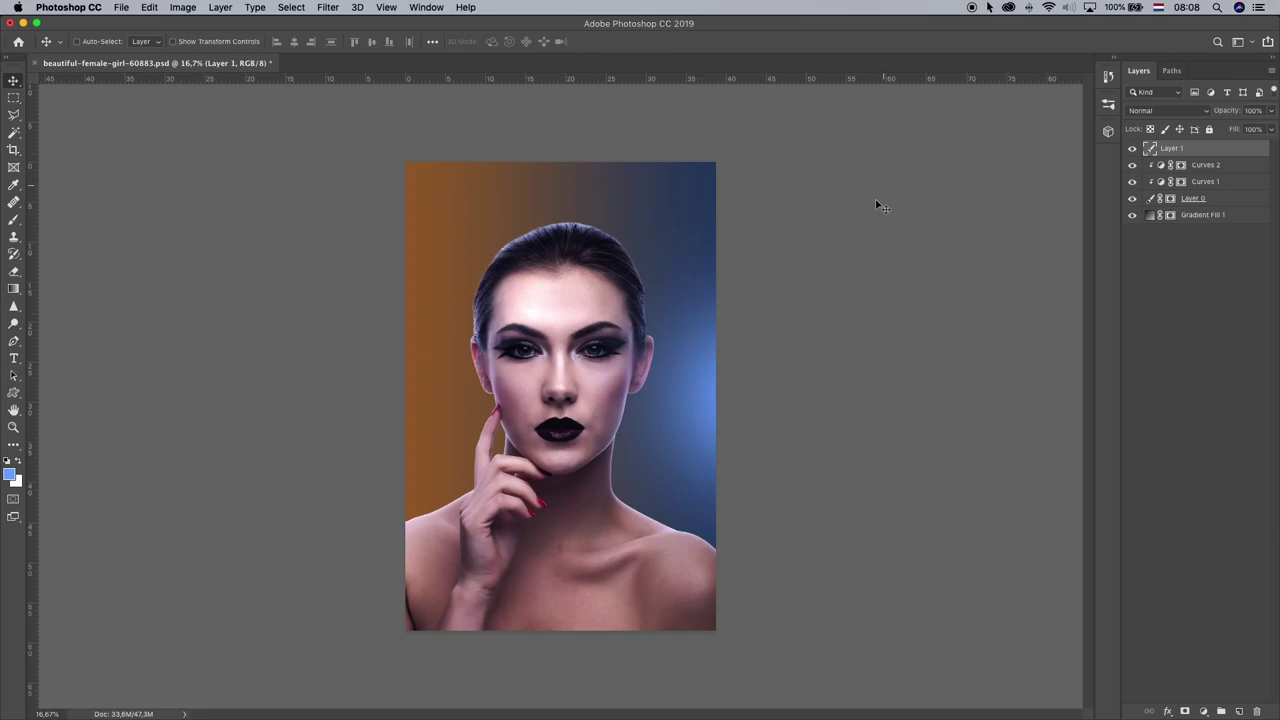
- Duplicate the blue glow on Layer 1 and set the copy's blend mode to Screen
{"action": "left_click_drag", "start_coordinate": [1177, 148], "coordinate": [1240, 712]}
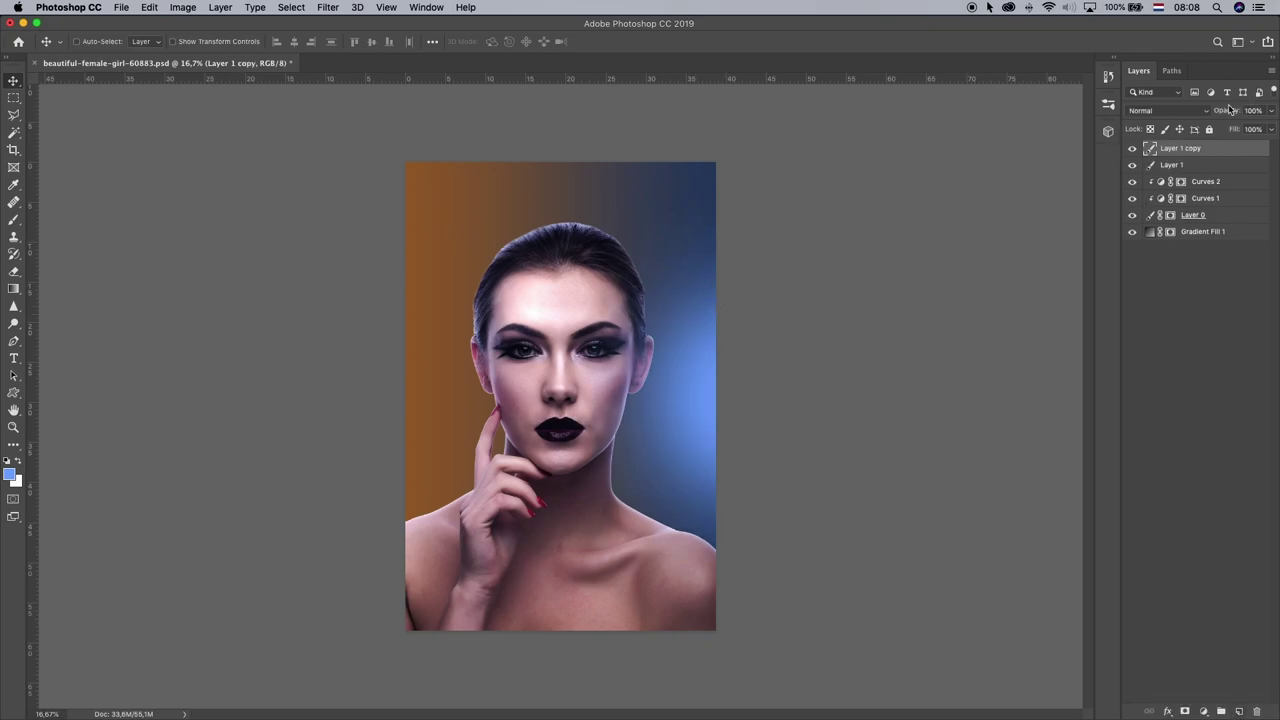
{"action": "left_click", "coordinate": [1131, 149]}
{"action": "left_click", "coordinate": [1131, 149]}
{"action": "left_click", "coordinate": [1180, 111]}
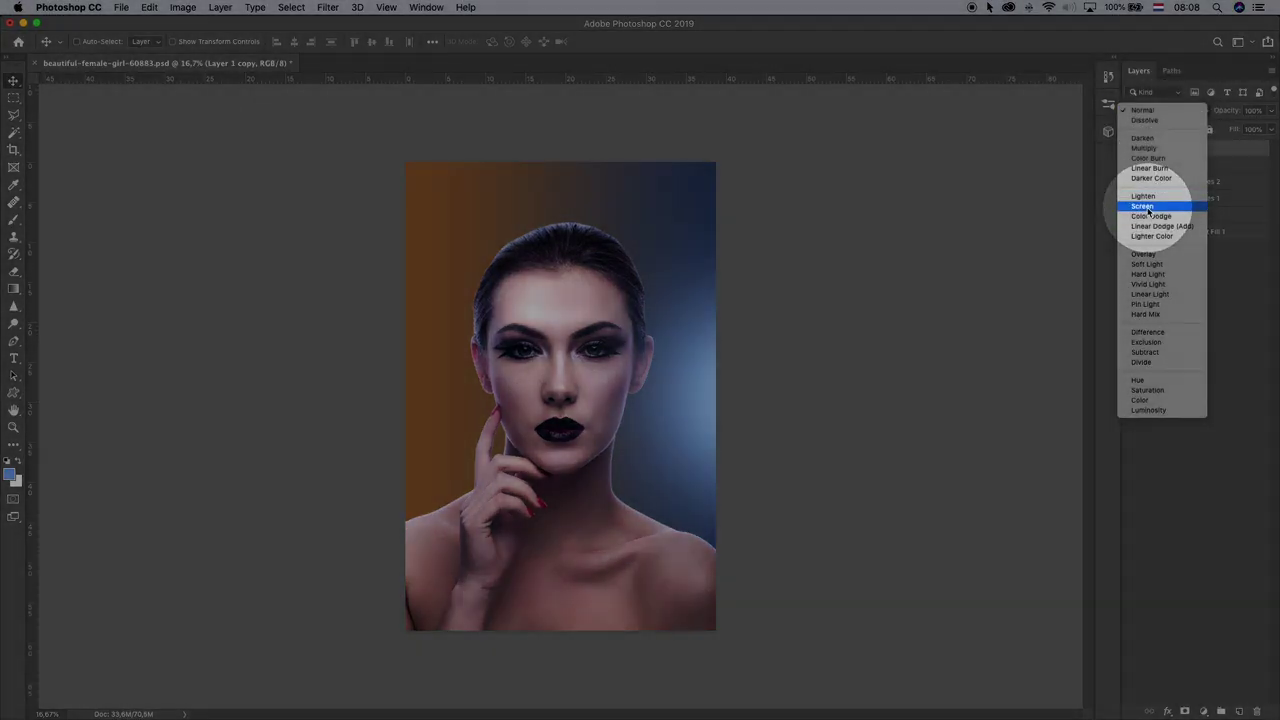
{"action": "left_click", "coordinate": [1145, 208]}
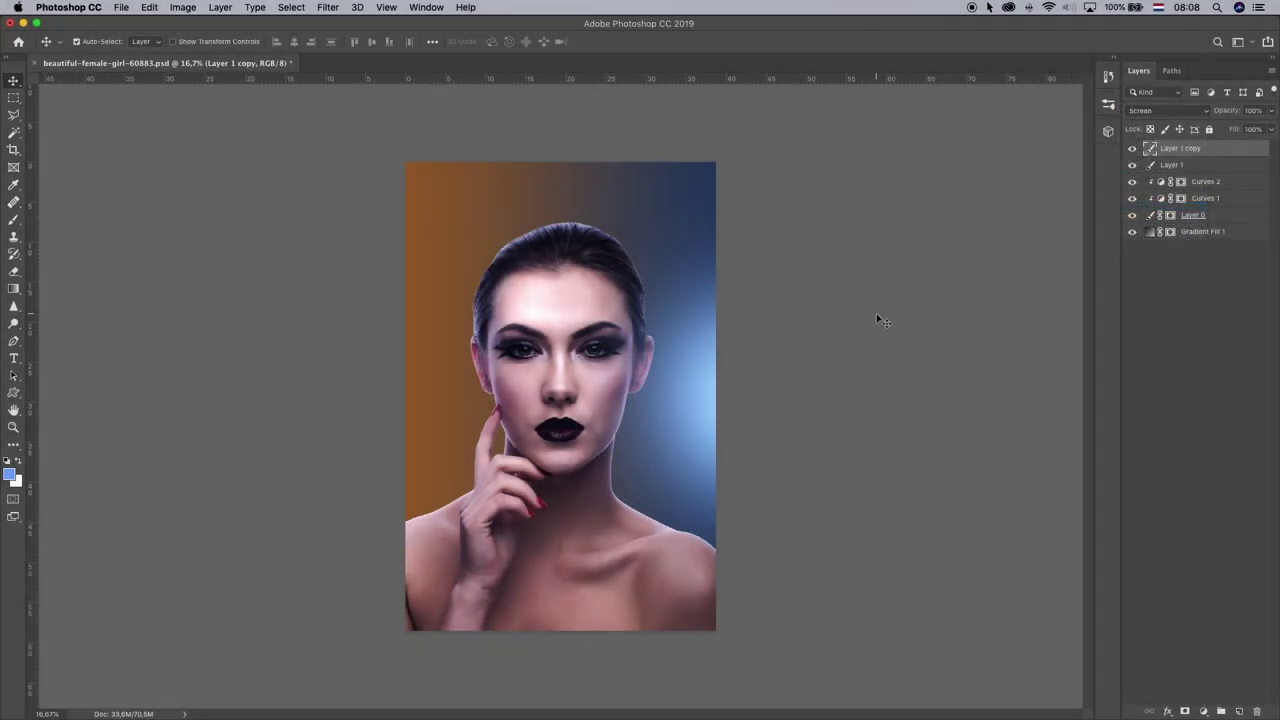
- Scale Layer 1 copy down to about 70% around its center and compare both blue glow layers by toggling their visibility
{"action": "key", "text": "super+t"}
{"action": "left_click_drag", "start_coordinate": [972, 177], "coordinate": [901, 234]}
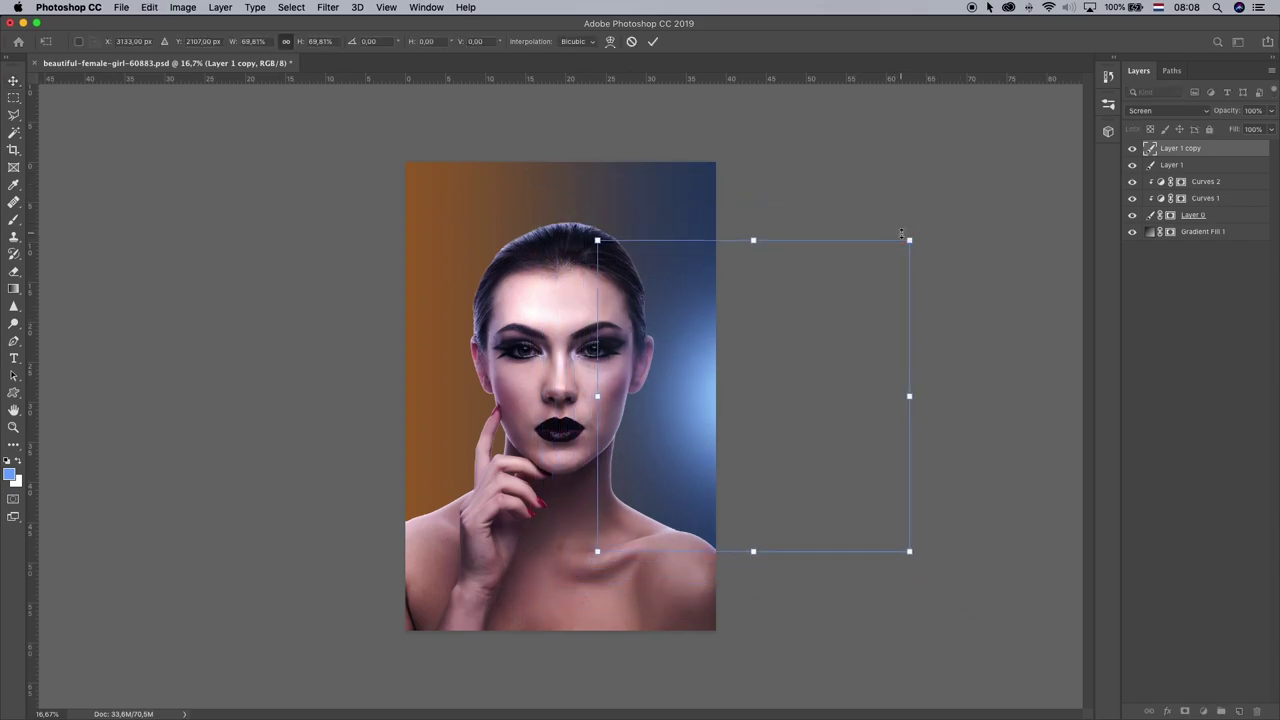
{"action": "key", "text": "Return"}
{"action": "left_click", "coordinate": [1131, 149]}
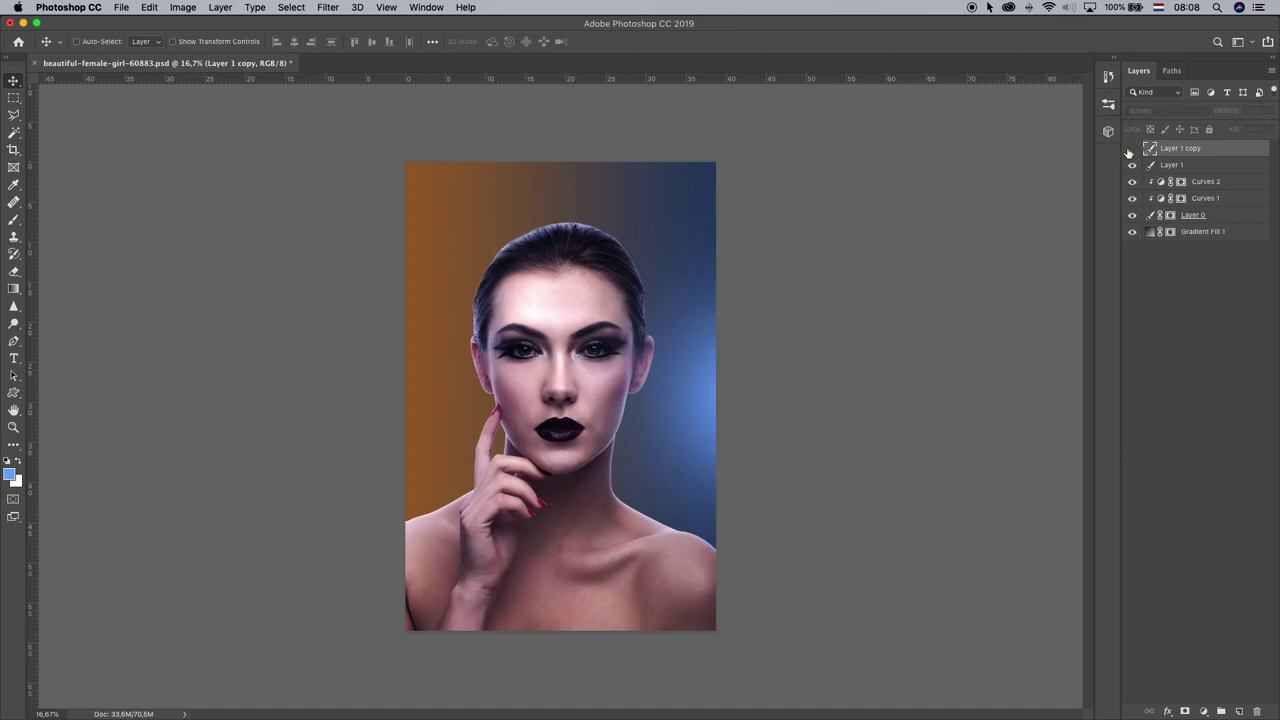
{"action": "left_click", "coordinate": [1131, 149]}
{"action": "left_click", "coordinate": [1133, 165]}
{"action": "left_click", "coordinate": [1133, 165]}
- Try shifting the large blue glow on Layer 1 horizontally toward the woman and undo the move
{"action": "left_click", "coordinate": [1165, 170]}
{"action": "left_click_drag", "start_coordinate": [790, 250], "coordinate": [764, 247]}
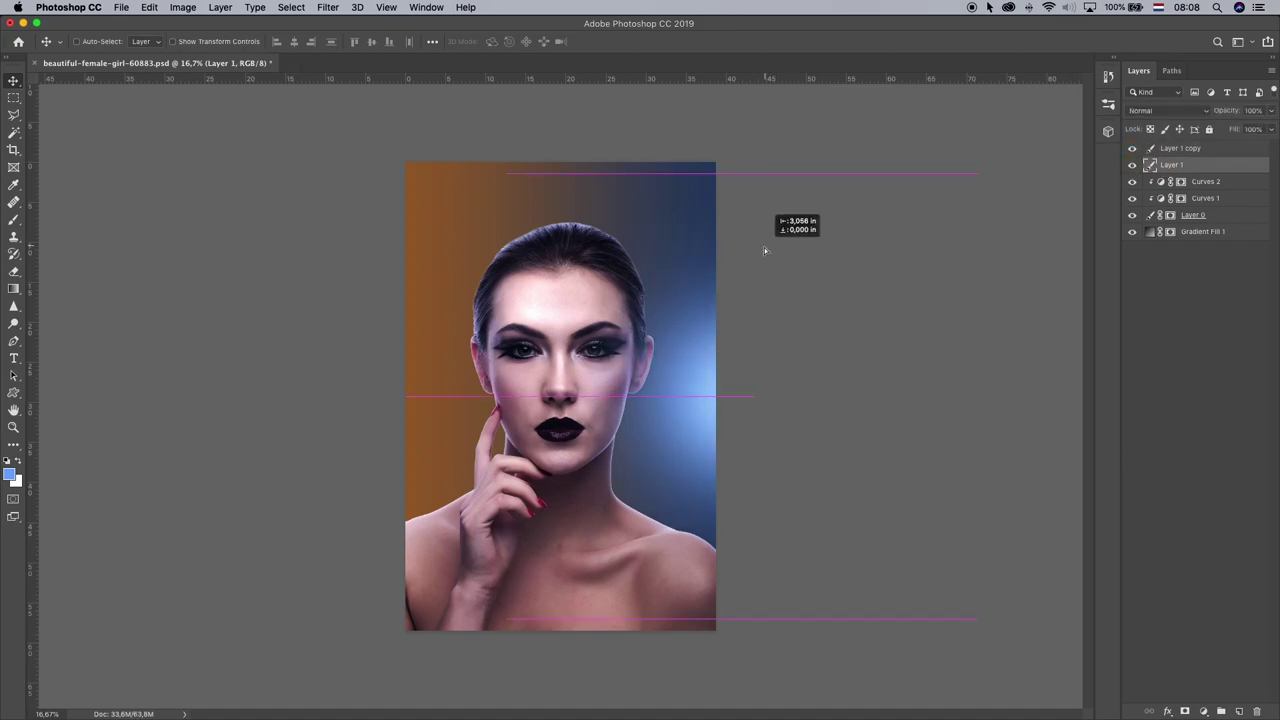
{"action": "key", "text": "super+z"}
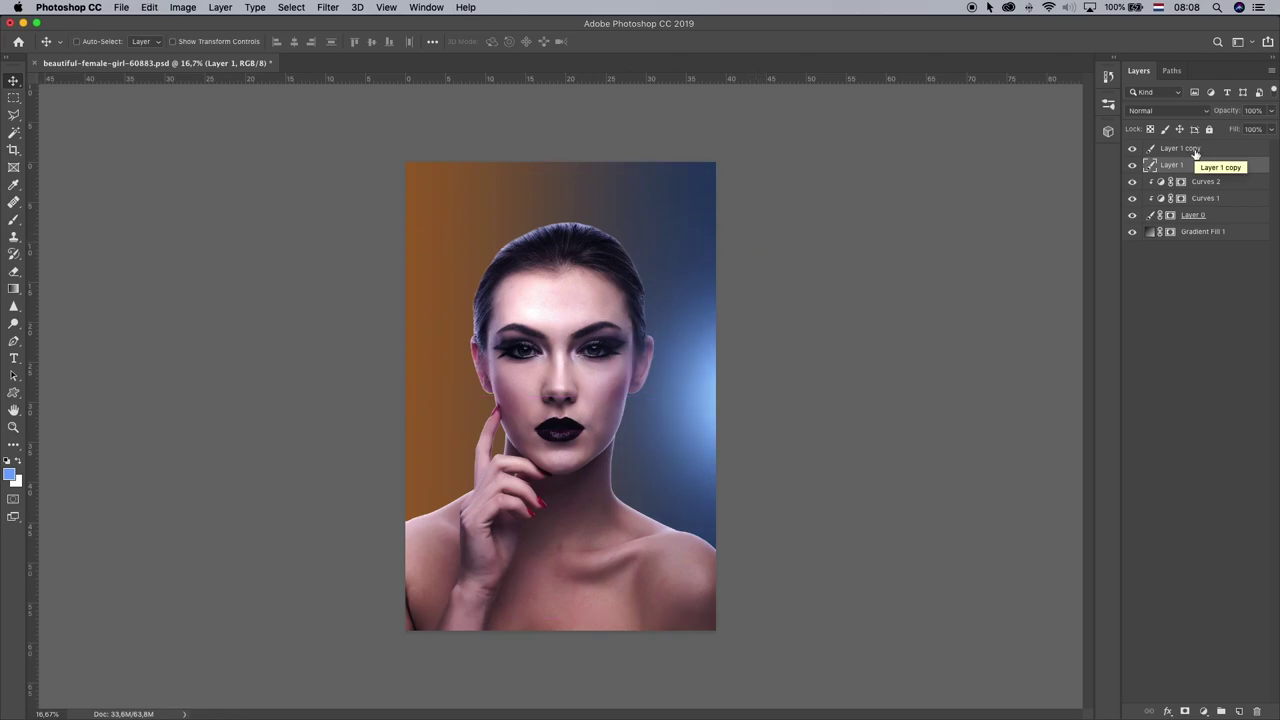
- Add a new layer above Layer 1 copy and set the brush's foreground color to the darker blue 5d89d5
{"action": "left_click", "coordinate": [1193, 150]}
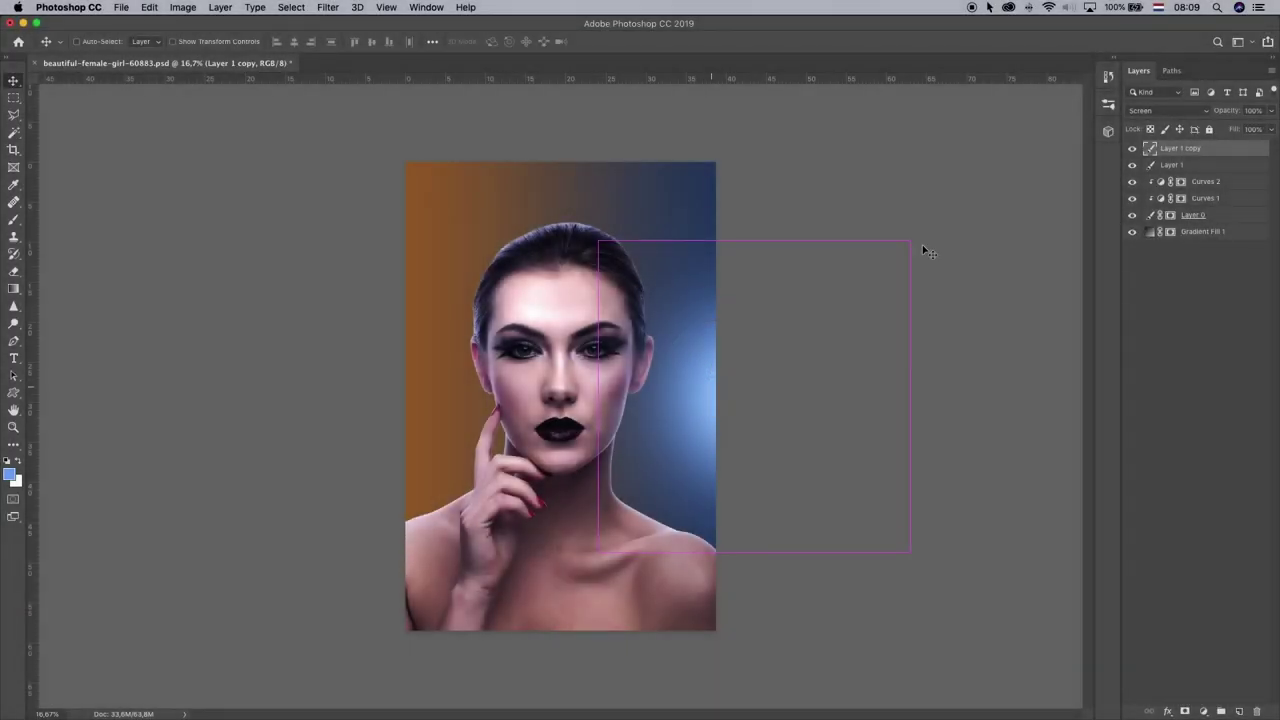
{"action": "left_click", "coordinate": [1240, 711]}
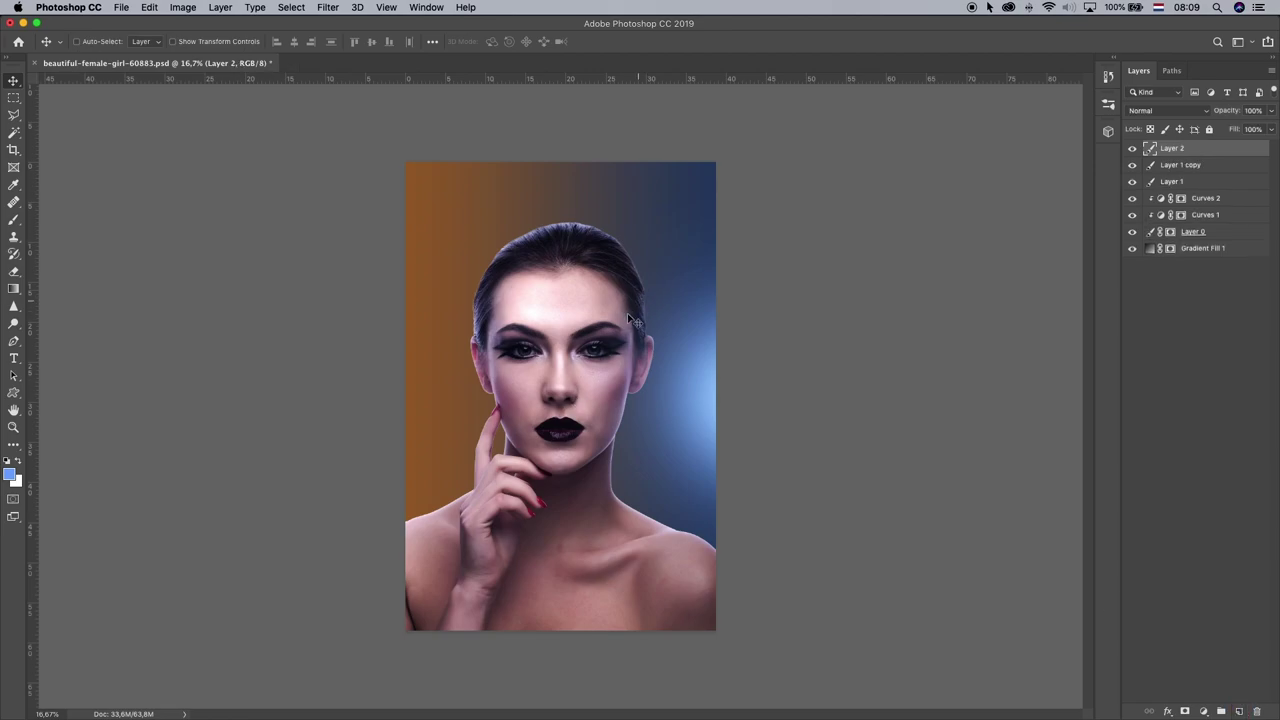
{"action": "left_click", "coordinate": [10, 221]}
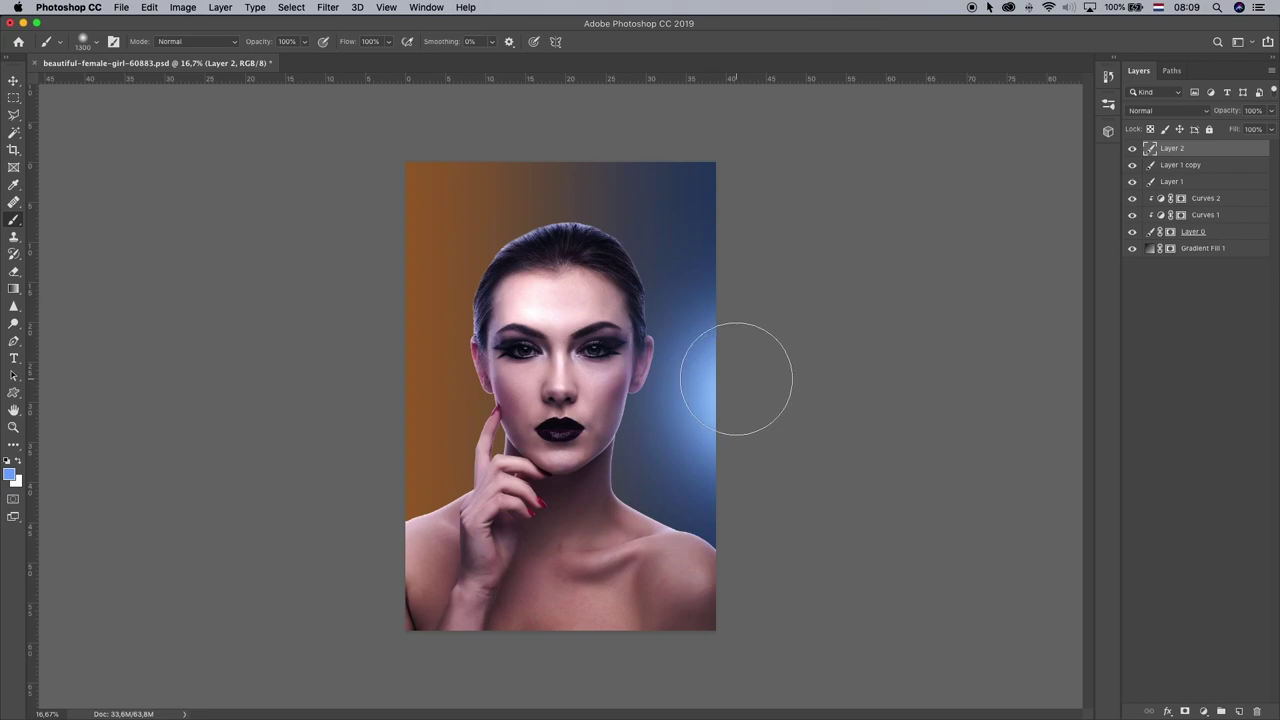
{"action": "left_click", "coordinate": [10, 474]}
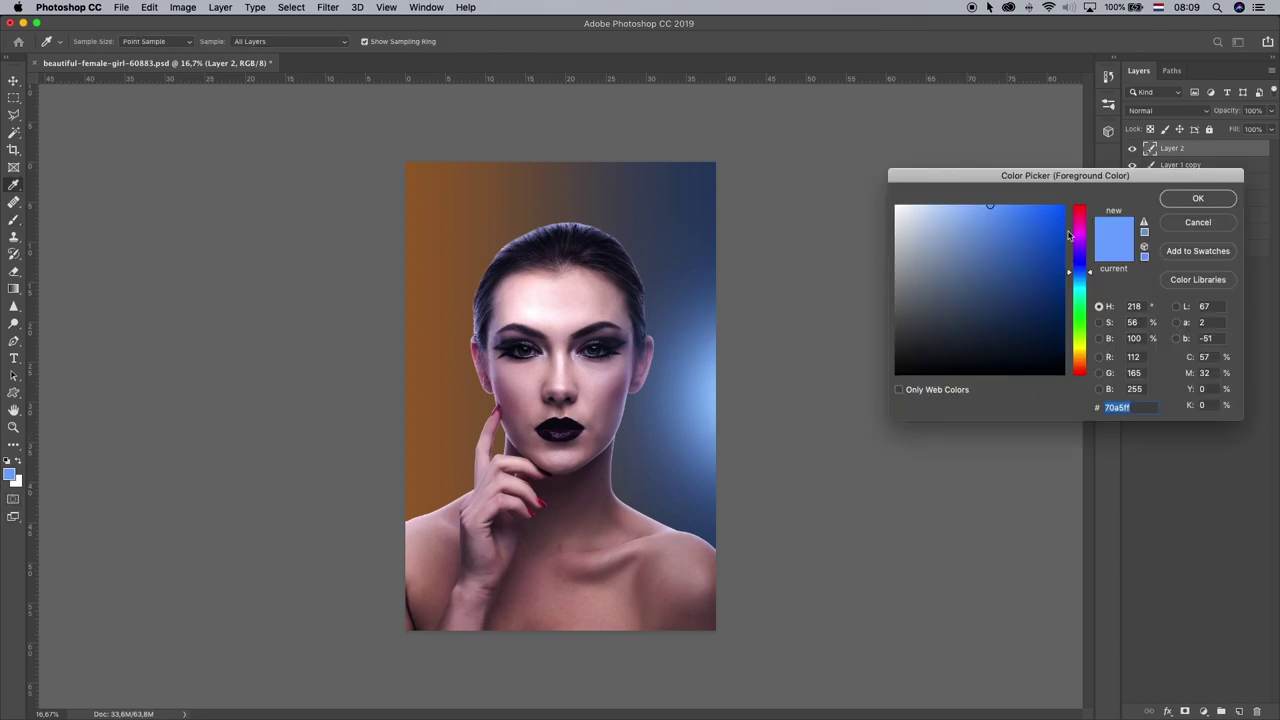
{"action": "left_click_drag", "start_coordinate": [990, 210], "coordinate": [979, 244]}
{"action": "left_click", "coordinate": [1198, 198]}
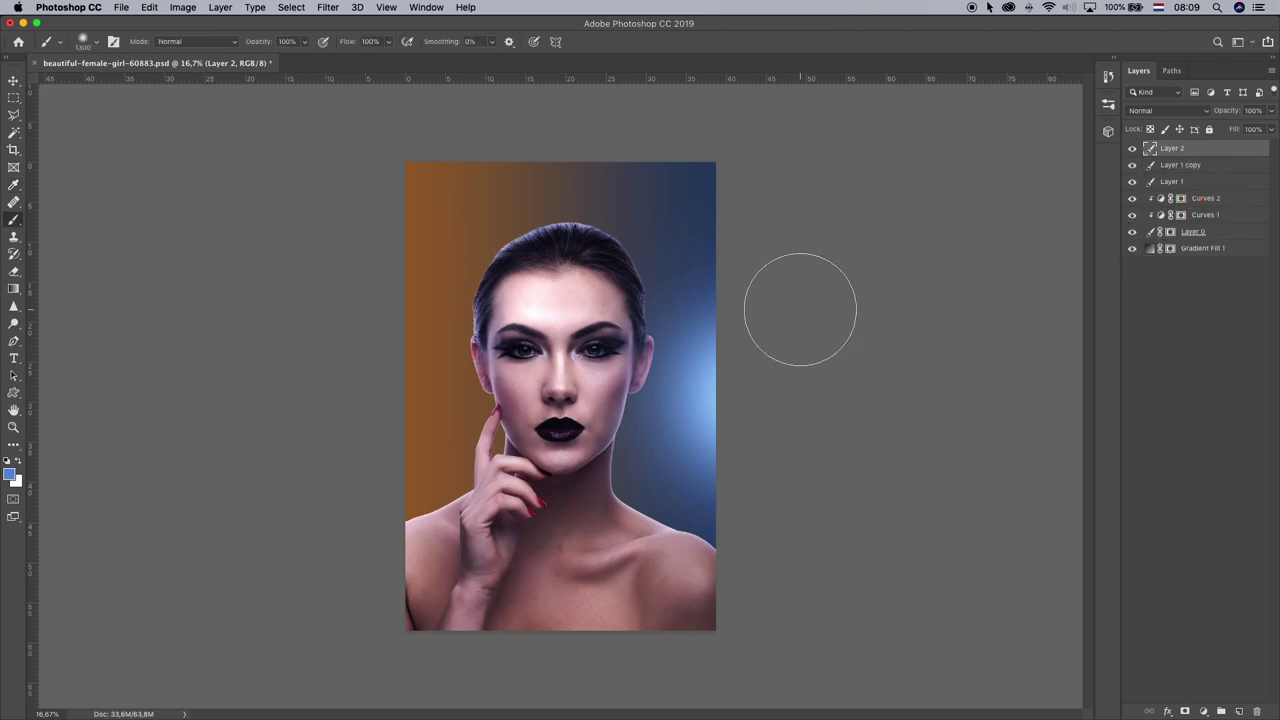
- Place one soft blue dab on Layer 2, enlarge it to about 293%, and move it toward the image's lower right side
{"action": "key", "text": "bracketright"}
{"action": "left_click", "coordinate": [562, 390]}
{"action": "key", "text": "super+t"}
{"action": "left_click_drag", "start_coordinate": [561, 349], "coordinate": [627, 397]}
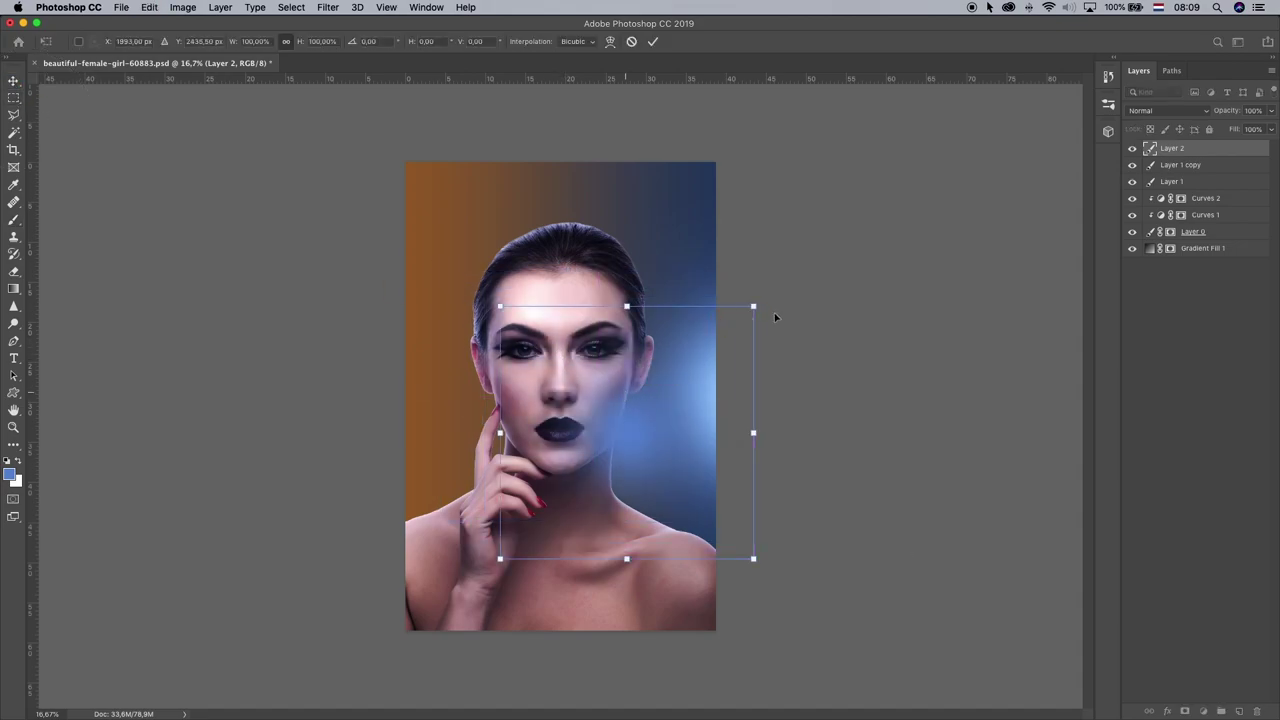
{"action": "mouse_move", "coordinate": [754, 307]}
{"action": "left_mouse_down"}
{"action": "mouse_move", "coordinate": [931, 126]}
{"action": "mouse_move", "coordinate": [1025, 62]}
{"action": "left_mouse_up"}
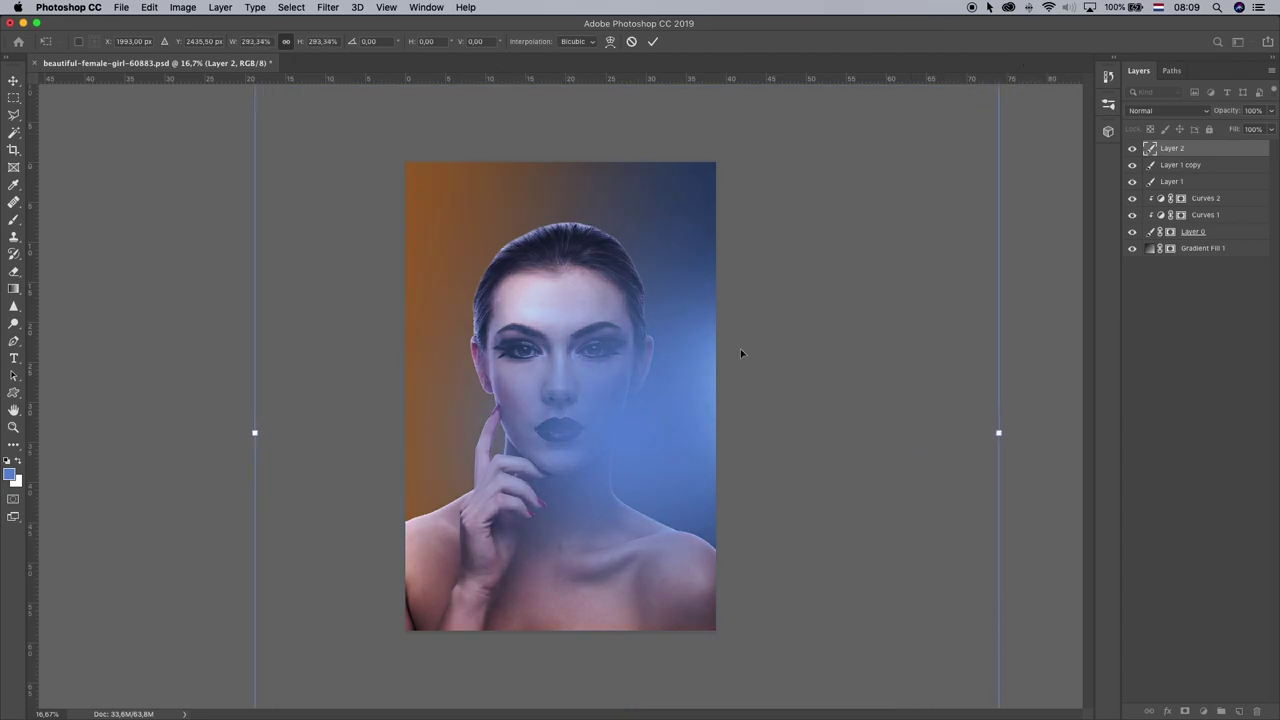
{"action": "mouse_move", "coordinate": [677, 407]}
{"action": "left_mouse_down"}
{"action": "mouse_move", "coordinate": [726, 391]}
{"action": "mouse_move", "coordinate": [714, 363]}
{"action": "mouse_move", "coordinate": [703, 408]}
{"action": "left_mouse_up"}
{"action": "key", "text": "Return"}
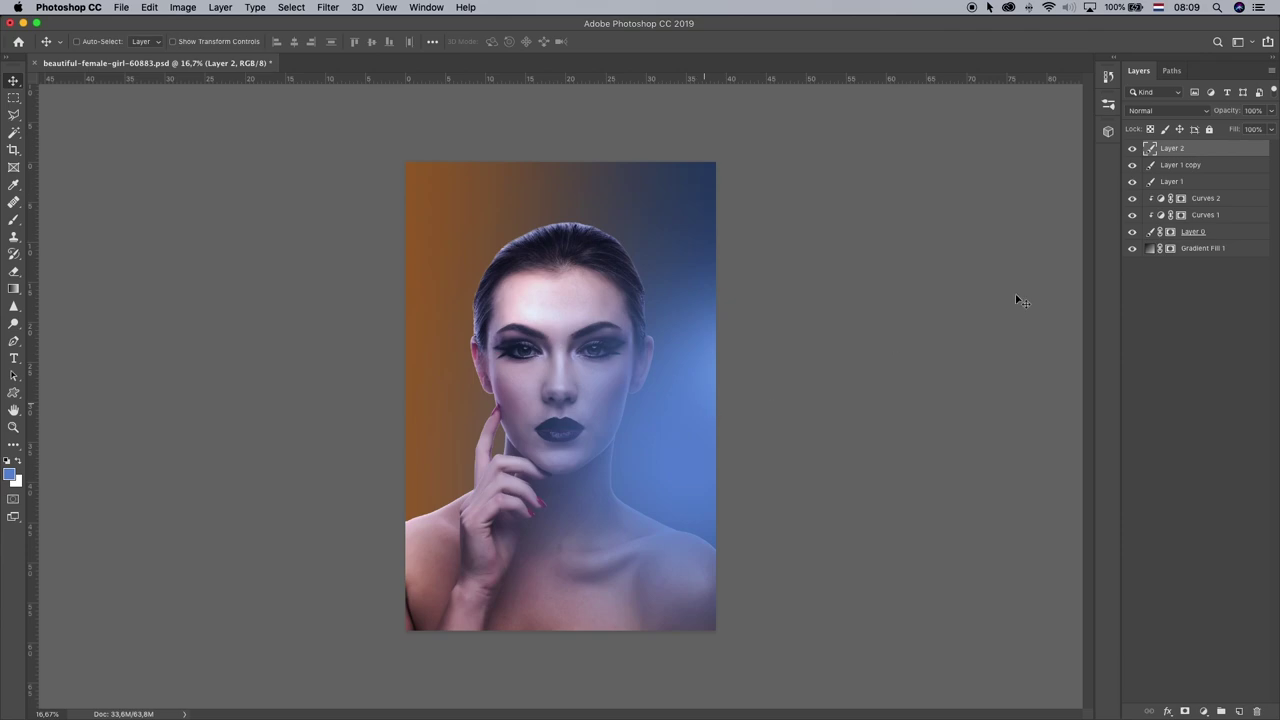
- Set Layer 2's blend mode to Color and nudge its blue tint slightly outward and up over the woman's shoulder side
{"action": "left_click", "coordinate": [1185, 111]}
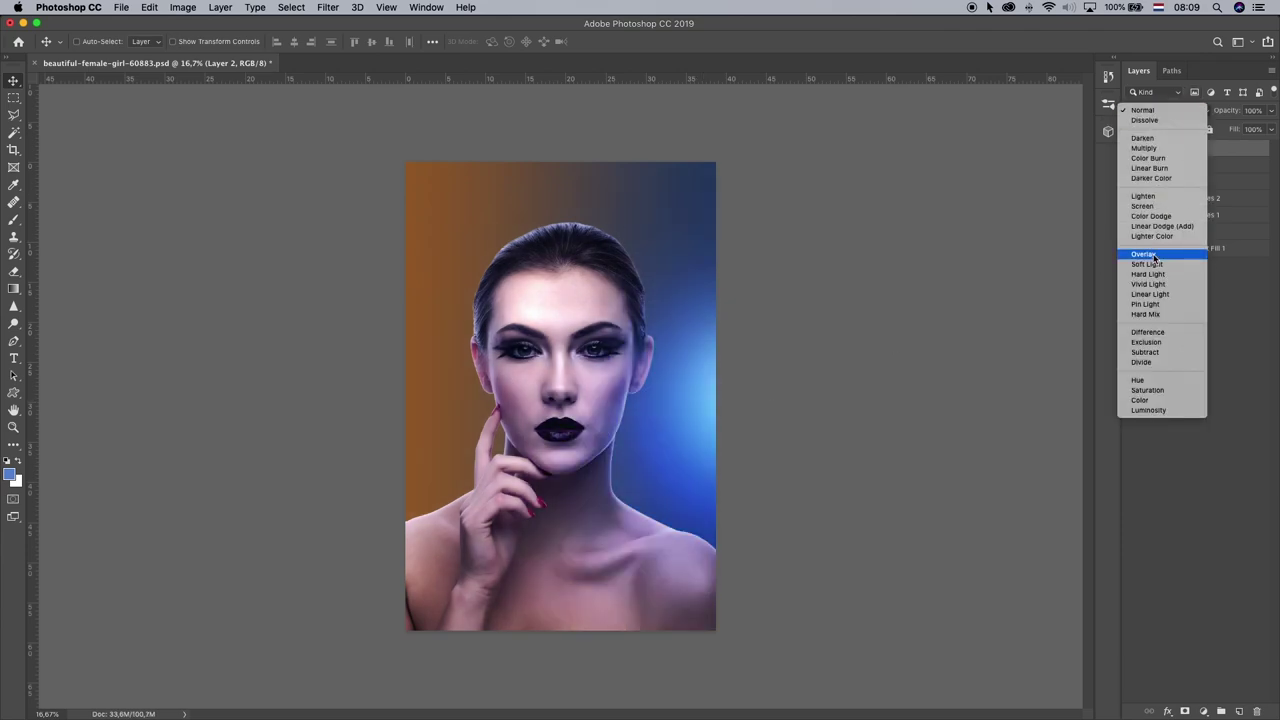
{"action": "left_click", "coordinate": [1158, 400]}
{"action": "mouse_move", "coordinate": [780, 385]}
{"action": "left_mouse_down"}
{"action": "mouse_move", "coordinate": [804, 388]}
{"action": "mouse_move", "coordinate": [793, 394]}
{"action": "left_mouse_up"}
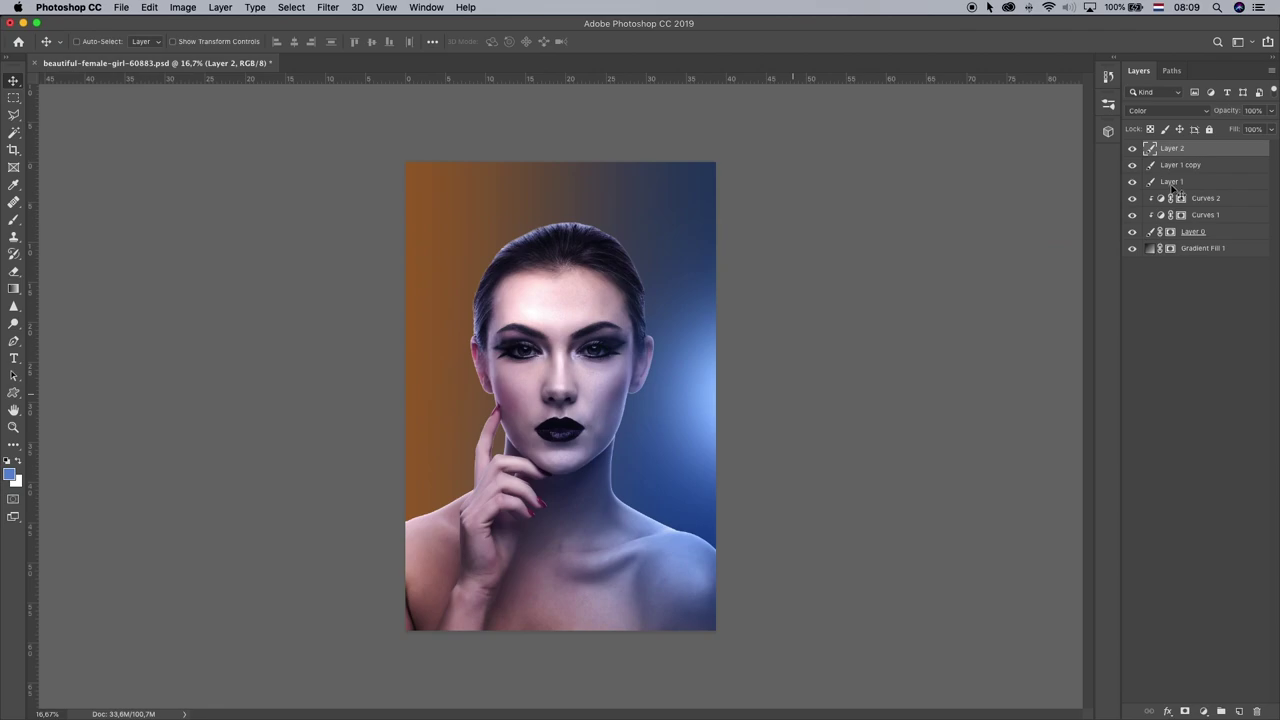
{"action": "left_click_drag", "start_coordinate": [802, 330], "coordinate": [812, 303]}
- Group Layer 2, Layer 1 copy and Layer 1 as "Right Side Blue" and toggle the group's visibility to compare
{"action": "left_click", "coordinate": [1188, 189], "text": "shift"}
{"action": "left_click", "coordinate": [1221, 711]}
{"action": "double_click", "coordinate": [1180, 149]}
{"action": "type", "text": "Right Side Blue"}
{"action": "key", "text": "Return"}
{"action": "left_click", "coordinate": [1132, 148]}
{"action": "left_click", "coordinate": [1132, 148]}
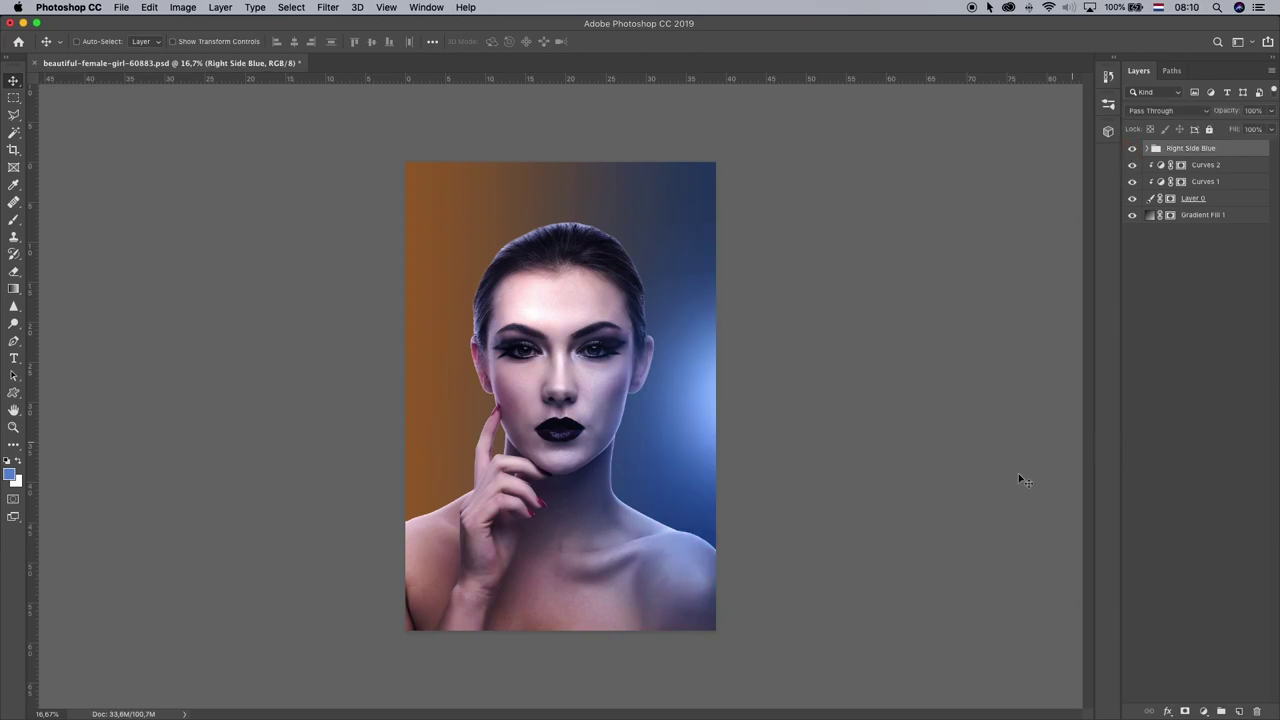
- Create a new empty group named "Left Side Orange" above the Right Side Blue group
{"action": "left_click", "coordinate": [1221, 711]}
{"action": "double_click", "coordinate": [1176, 148]}
{"action": "type", "text": "Left"}
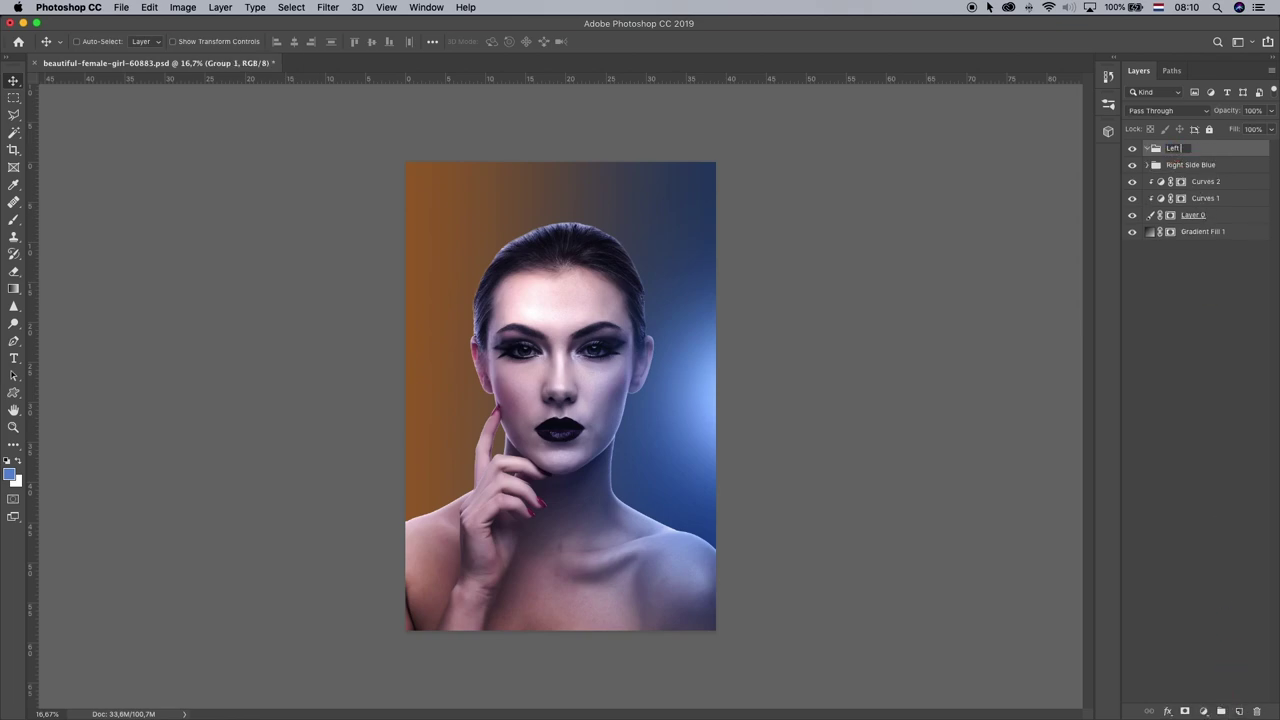
{"action": "key", "text": "Return"}
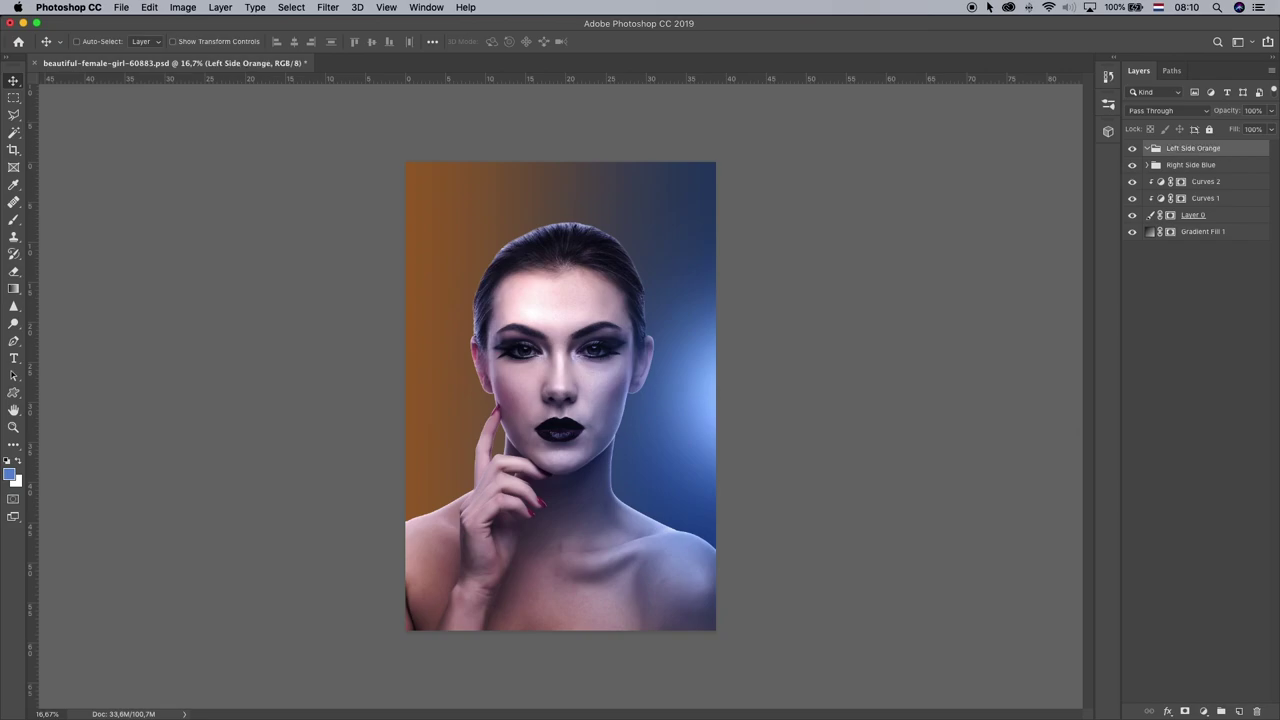
- Add a layer inside Left Side Orange and set the foreground to ff9d3f, brightened from a sample of the brown background
{"action": "left_click", "coordinate": [1238, 711]}
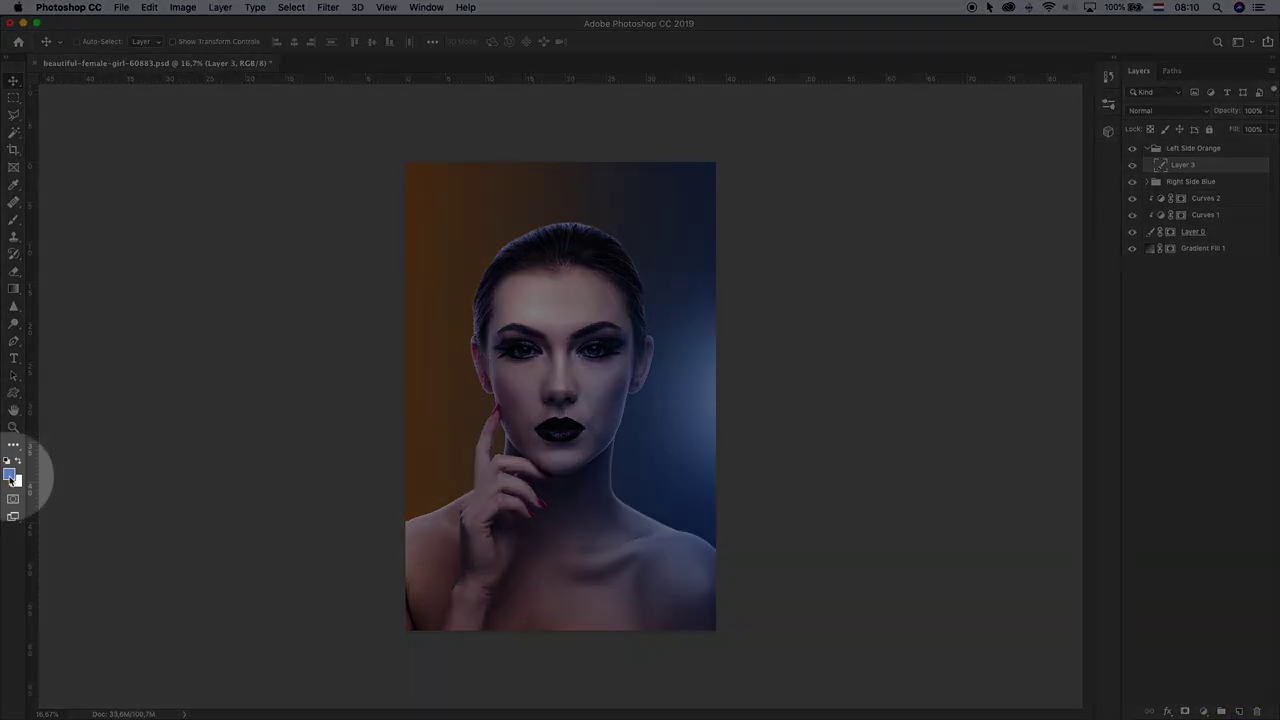
{"action": "left_click", "coordinate": [10, 478]}
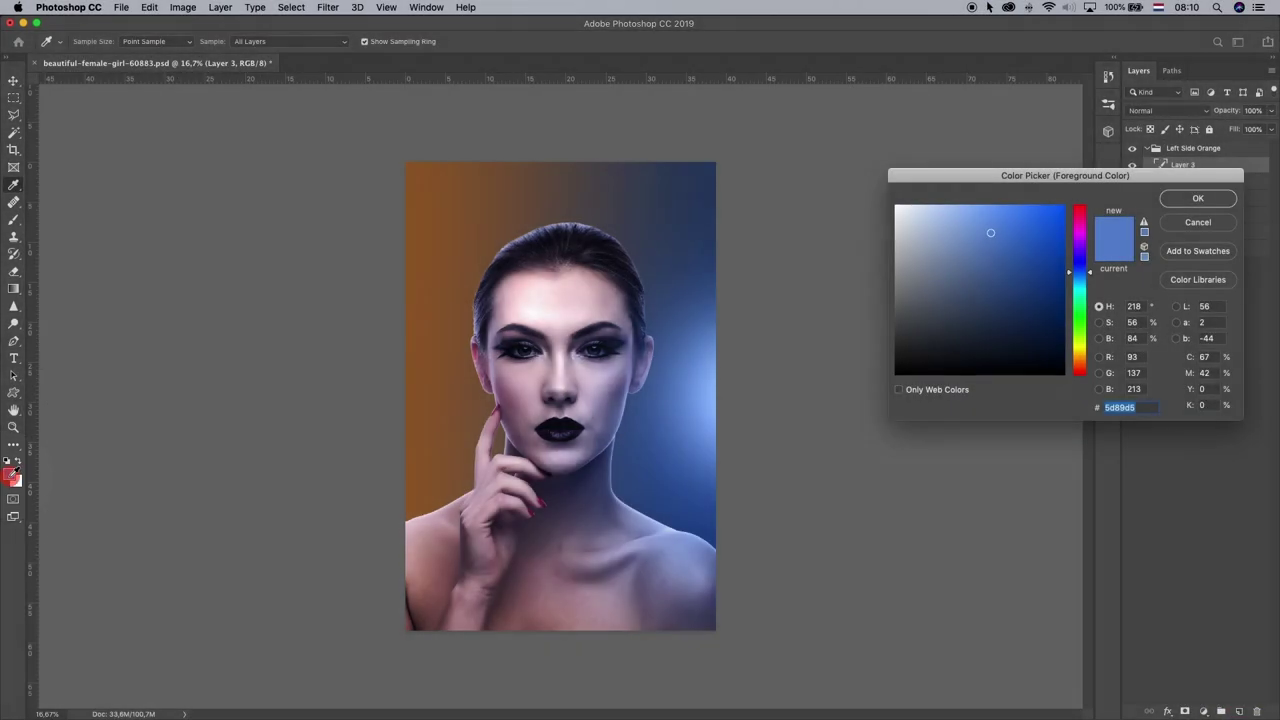
{"action": "left_click", "coordinate": [419, 299]}
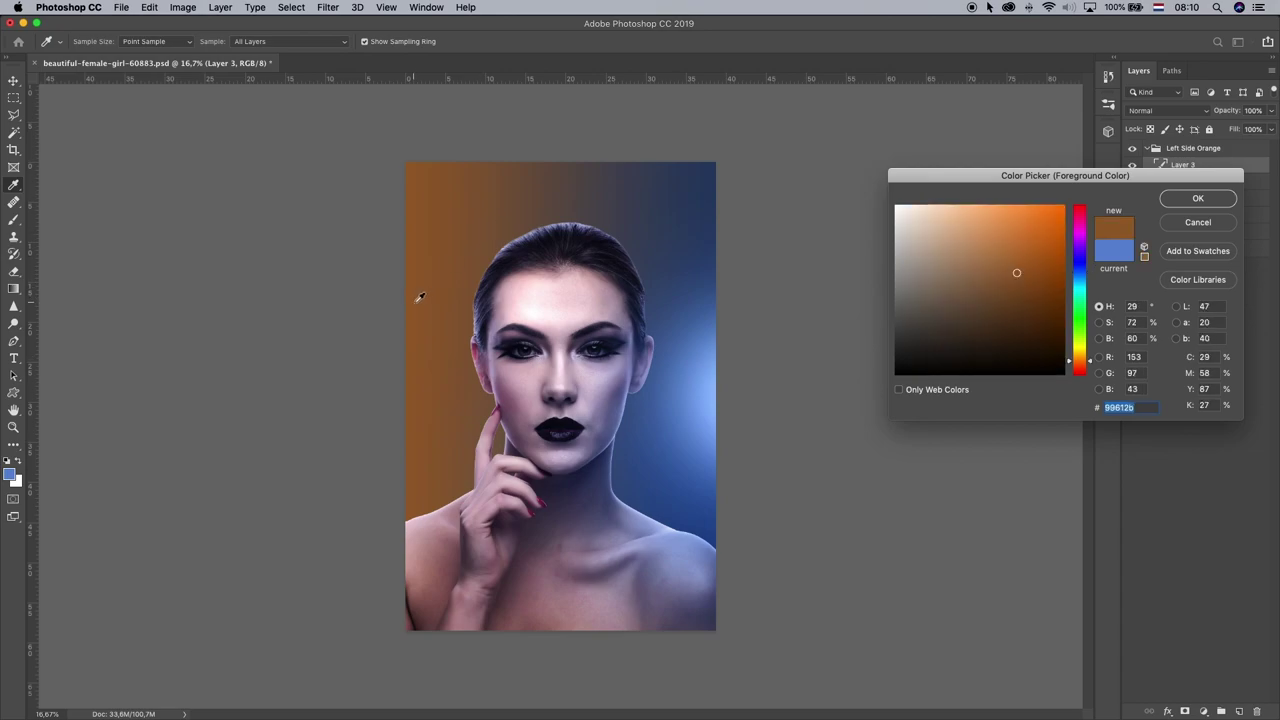
{"action": "left_click_drag", "start_coordinate": [1015, 273], "coordinate": [1023, 196]}
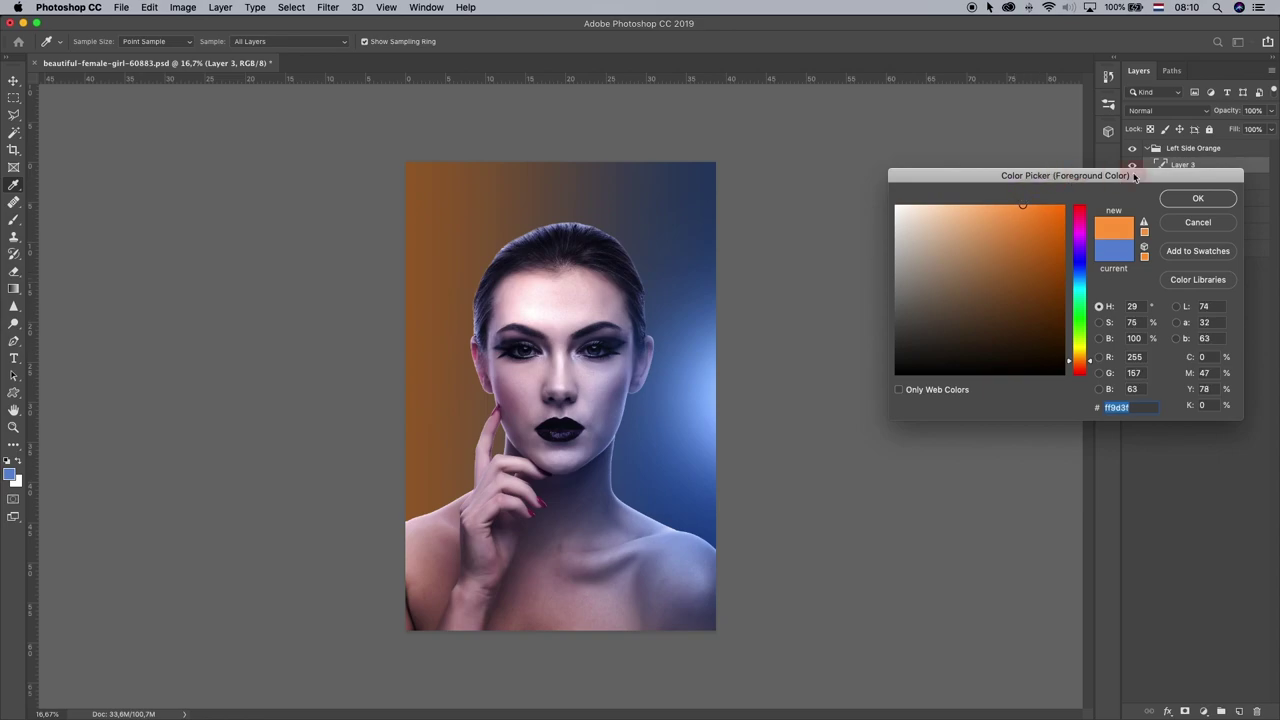
{"action": "left_click", "coordinate": [1199, 199]}
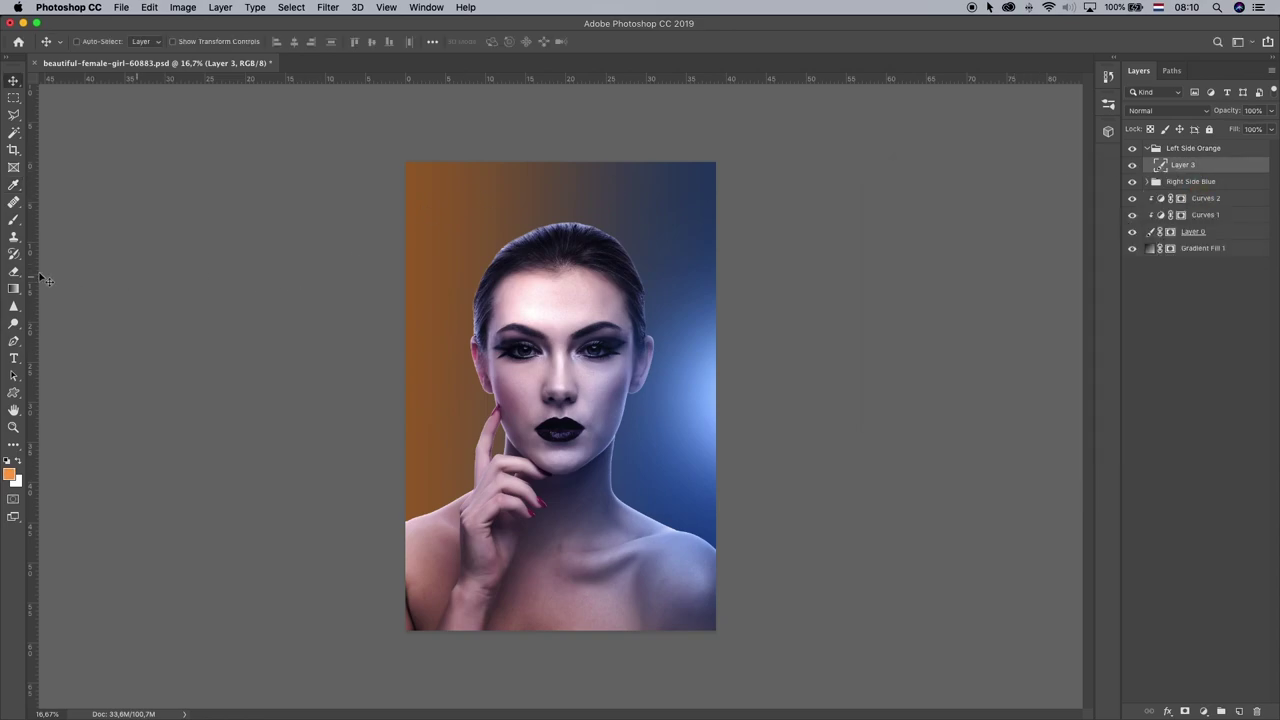
- Place one soft orange dab on Layer 3 with the 1400 px brush and move it to the image's left edge
{"action": "left_click", "coordinate": [13, 219]}
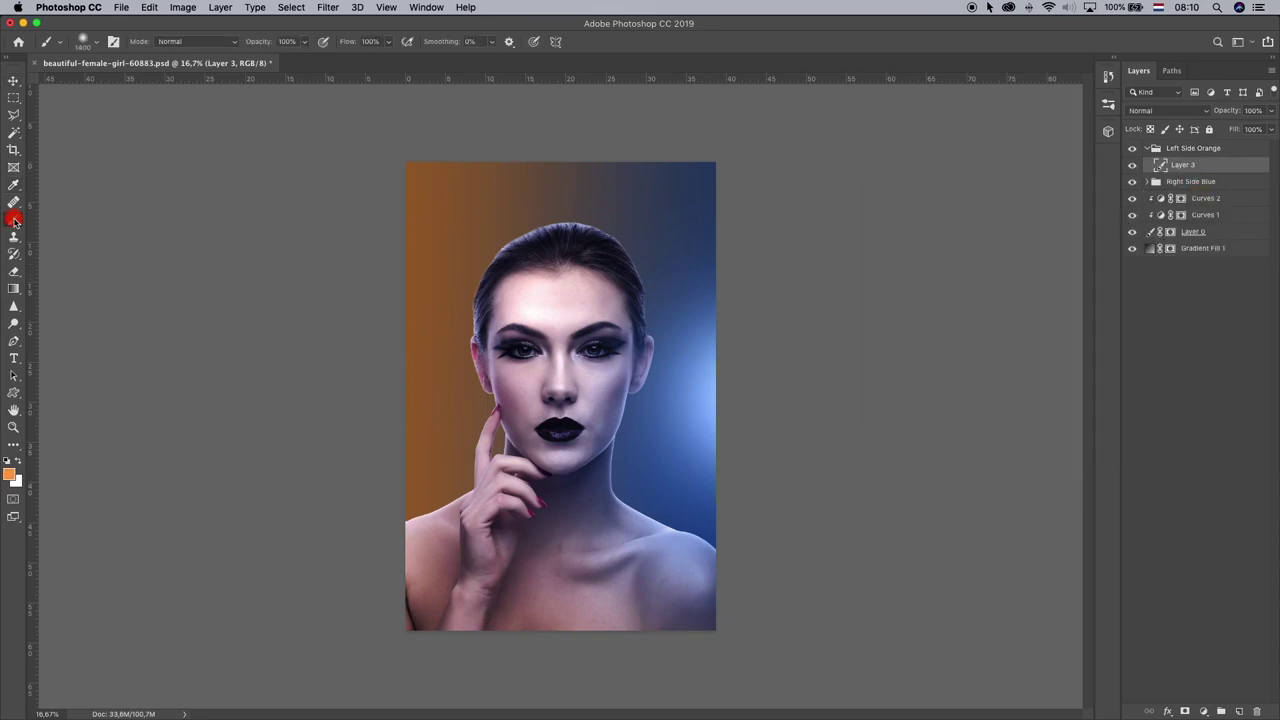
{"action": "left_click", "coordinate": [565, 372]}
{"action": "left_click", "coordinate": [13, 80]}
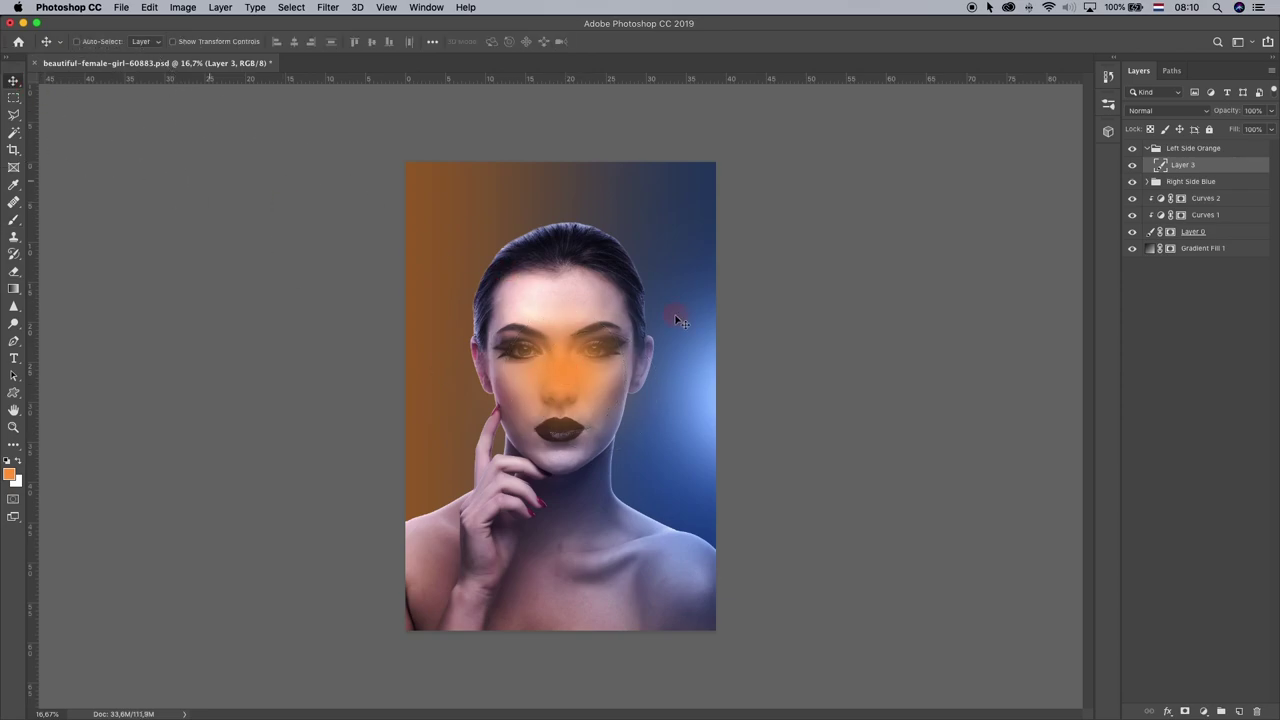
{"action": "left_click_drag", "start_coordinate": [640, 290], "coordinate": [496, 301]}
{"action": "left_click", "coordinate": [1182, 104]}
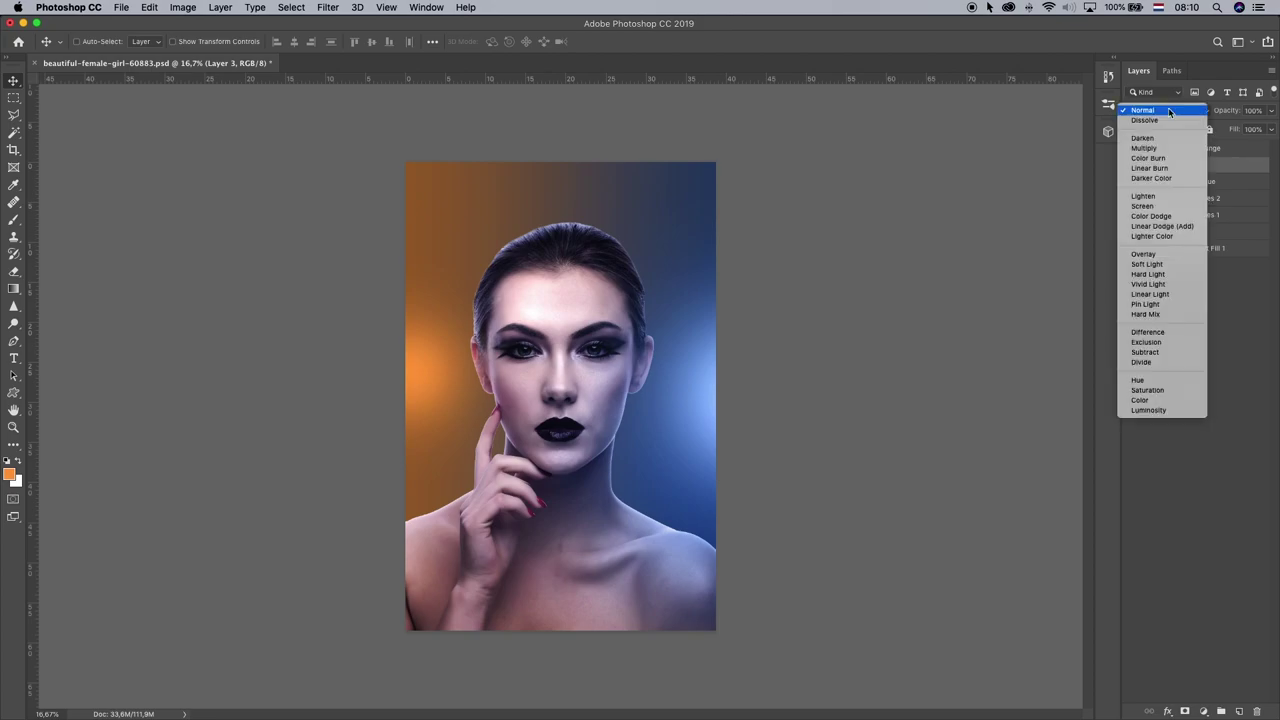
{"action": "left_click", "coordinate": [1260, 165]}
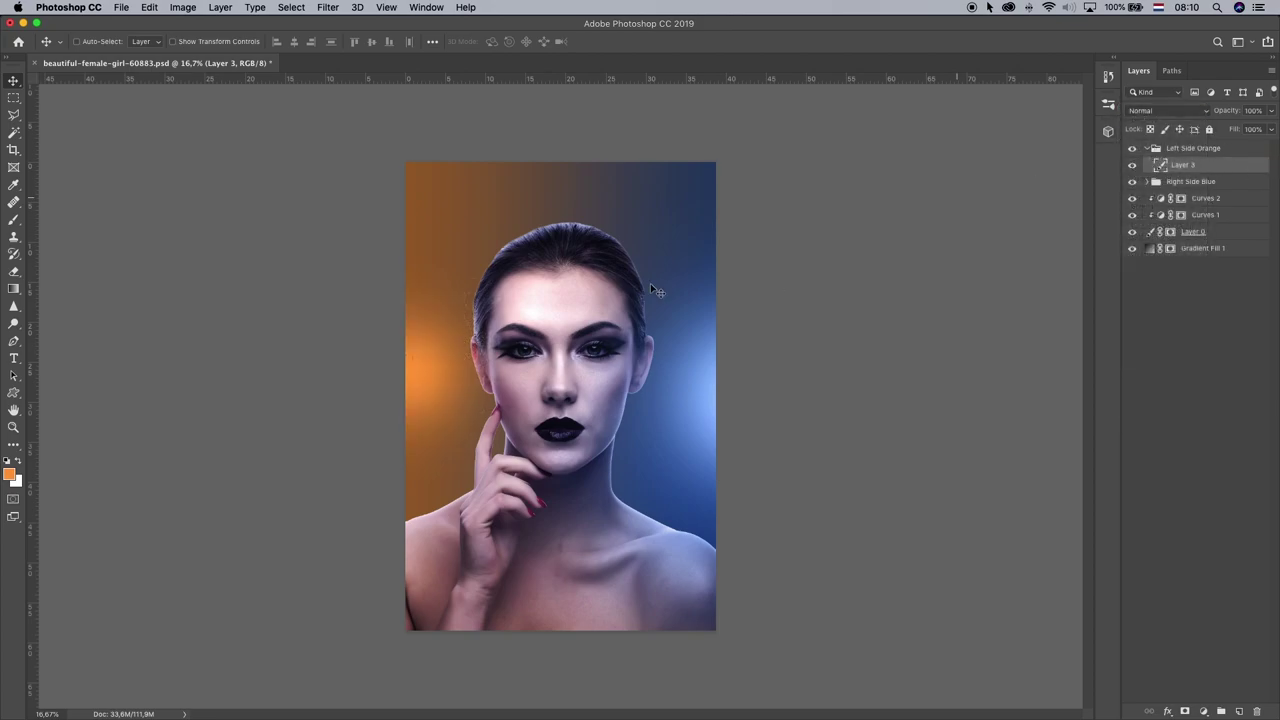
- Enlarge the orange glow on Layer 3 with Free Transform and set its blend mode to Screen
{"action": "key", "text": "ctrl+t"}
{"action": "left_click_drag", "start_coordinate": [540, 244], "coordinate": [607, 204]}
{"action": "key", "text": "Return"}
{"action": "left_click_drag", "start_coordinate": [533, 280], "coordinate": [534, 279]}
{"action": "left_click", "coordinate": [1167, 110]}
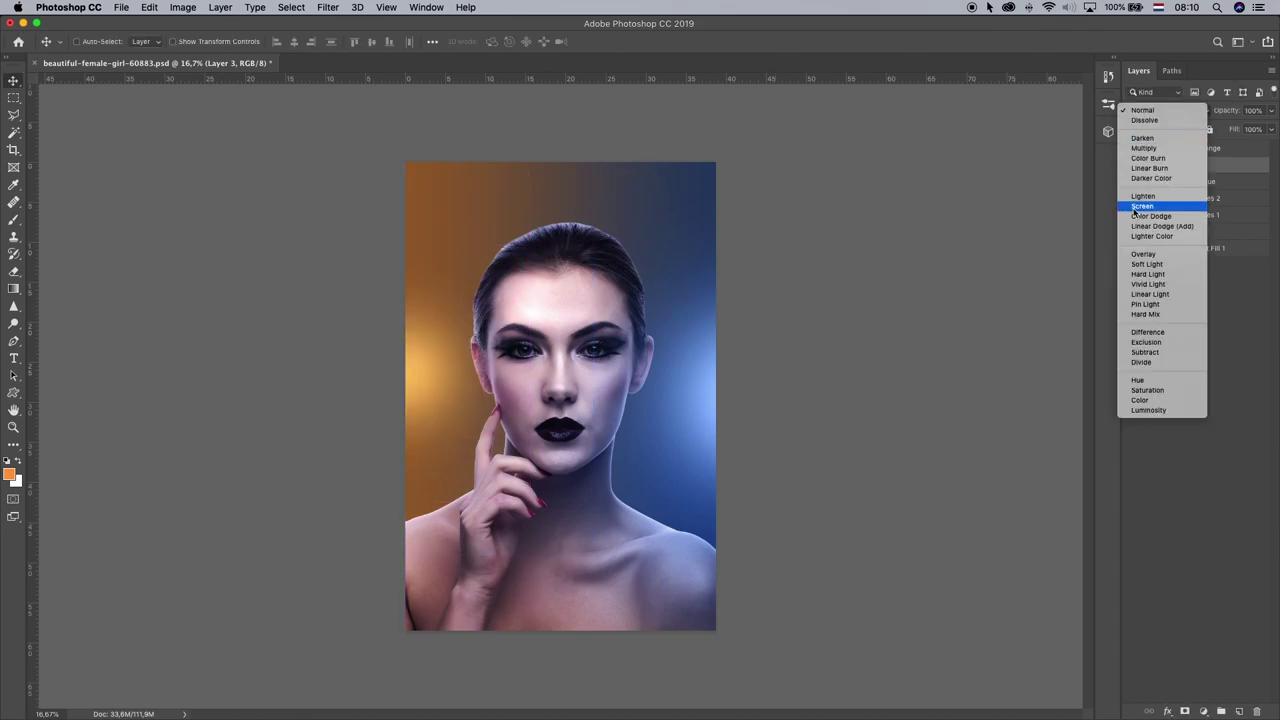
{"action": "left_click", "coordinate": [1140, 206]}
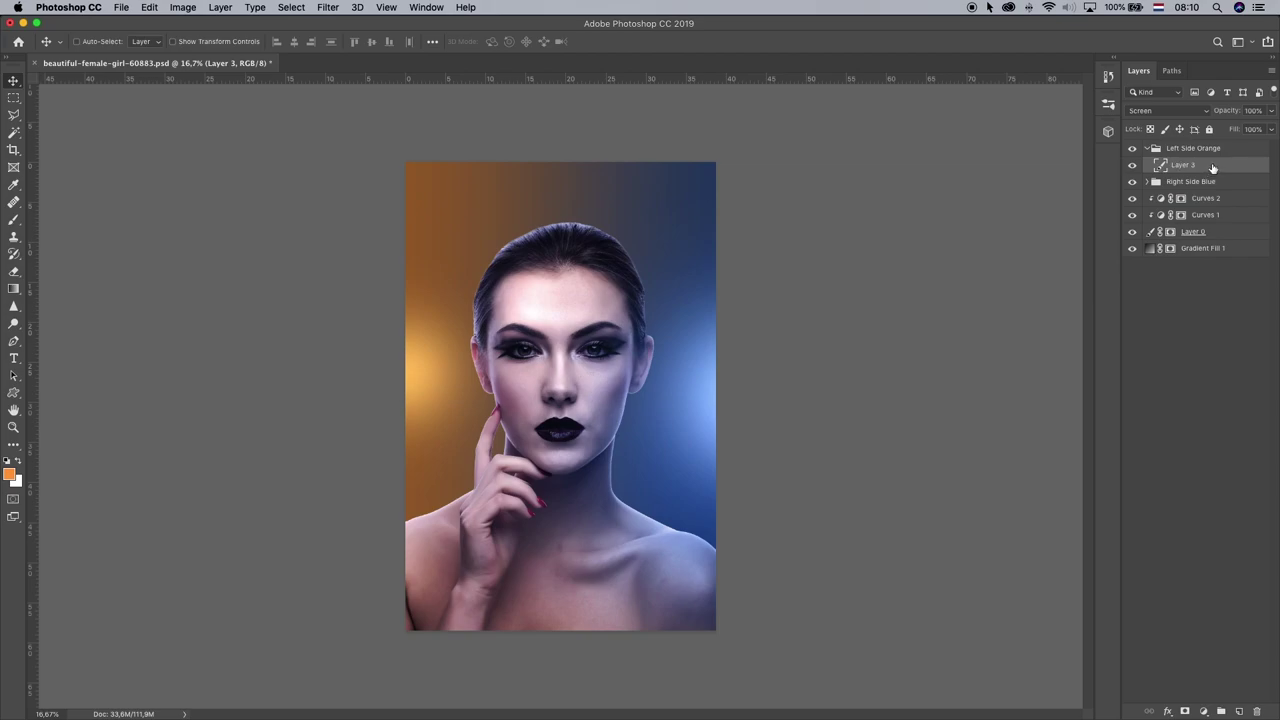
- Duplicate Layer 3, set the copy's blend mode to Normal, and place the copy beneath Layer 3
{"action": "left_click_drag", "start_coordinate": [1203, 166], "coordinate": [1237, 710]}
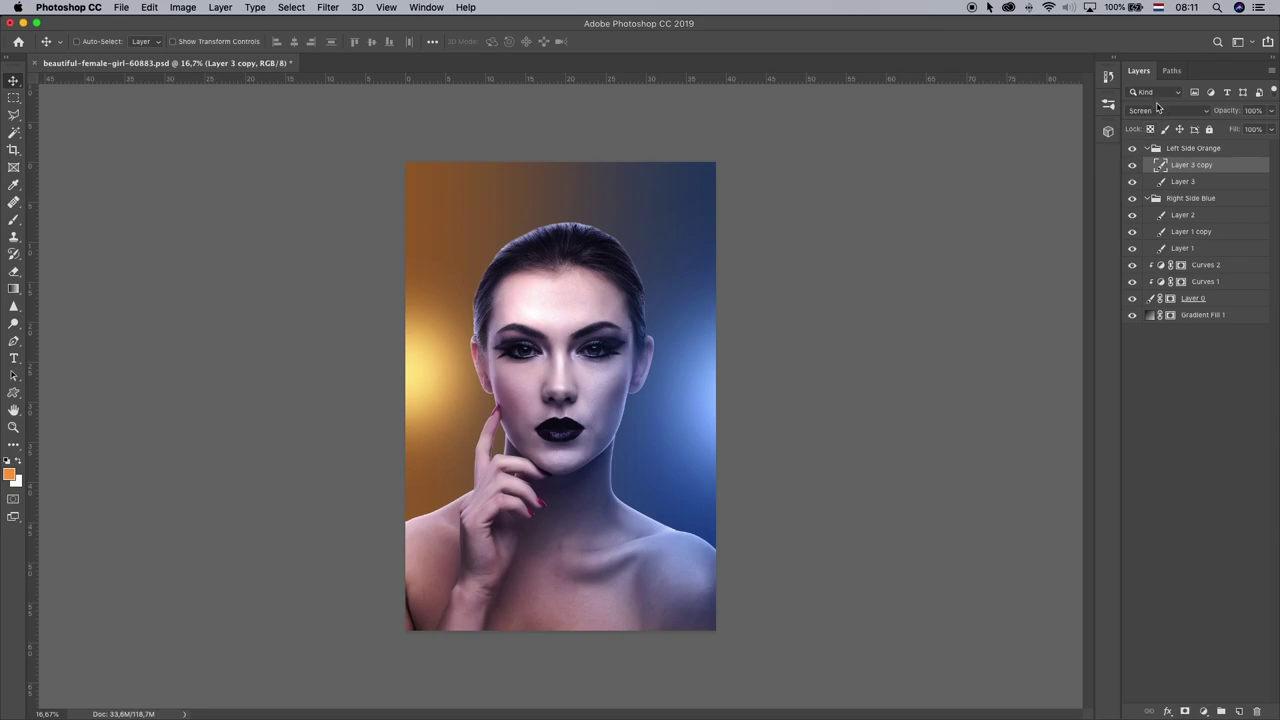
{"action": "left_click", "coordinate": [1160, 109]}
{"action": "left_click", "coordinate": [1145, 14]}
{"action": "left_click_drag", "start_coordinate": [1208, 167], "coordinate": [1203, 184]}
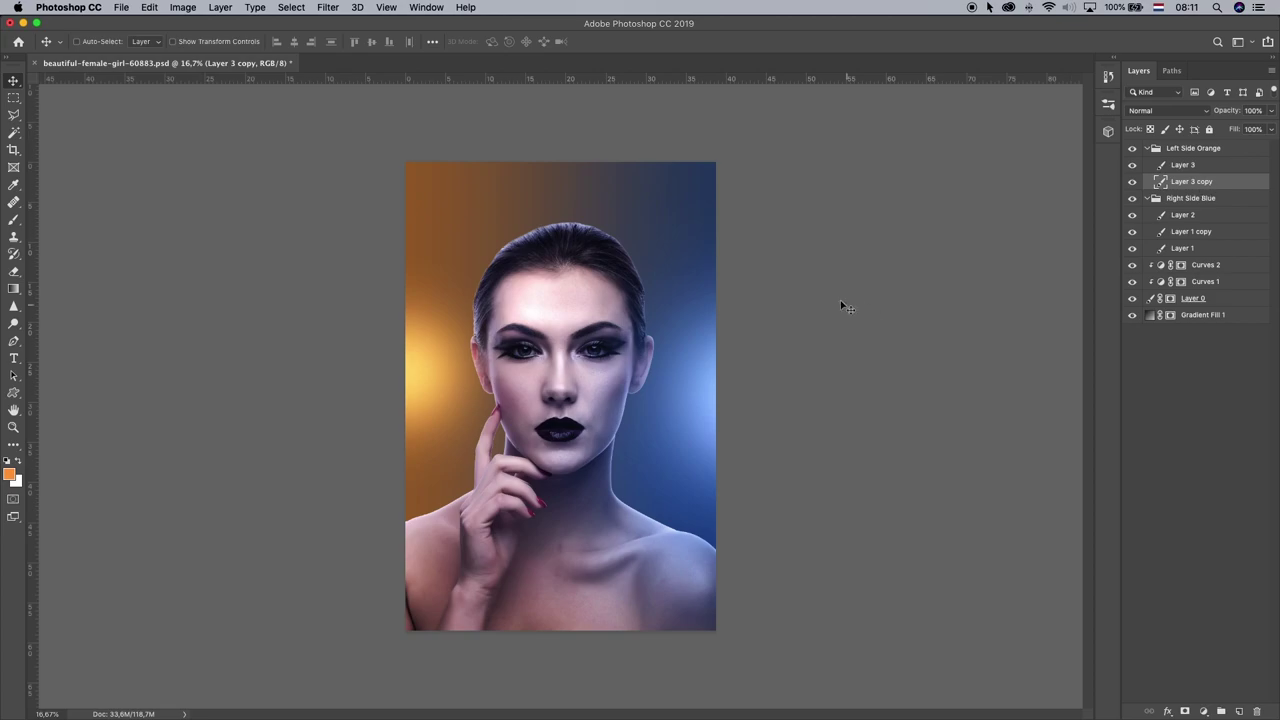
- Enlarge the orange glow on Layer 3 copy to about 215% with Free Transform and shift it further left
{"action": "key", "text": "super+t"}
{"action": "left_click_drag", "start_coordinate": [540, 243], "coordinate": [686, 103]}
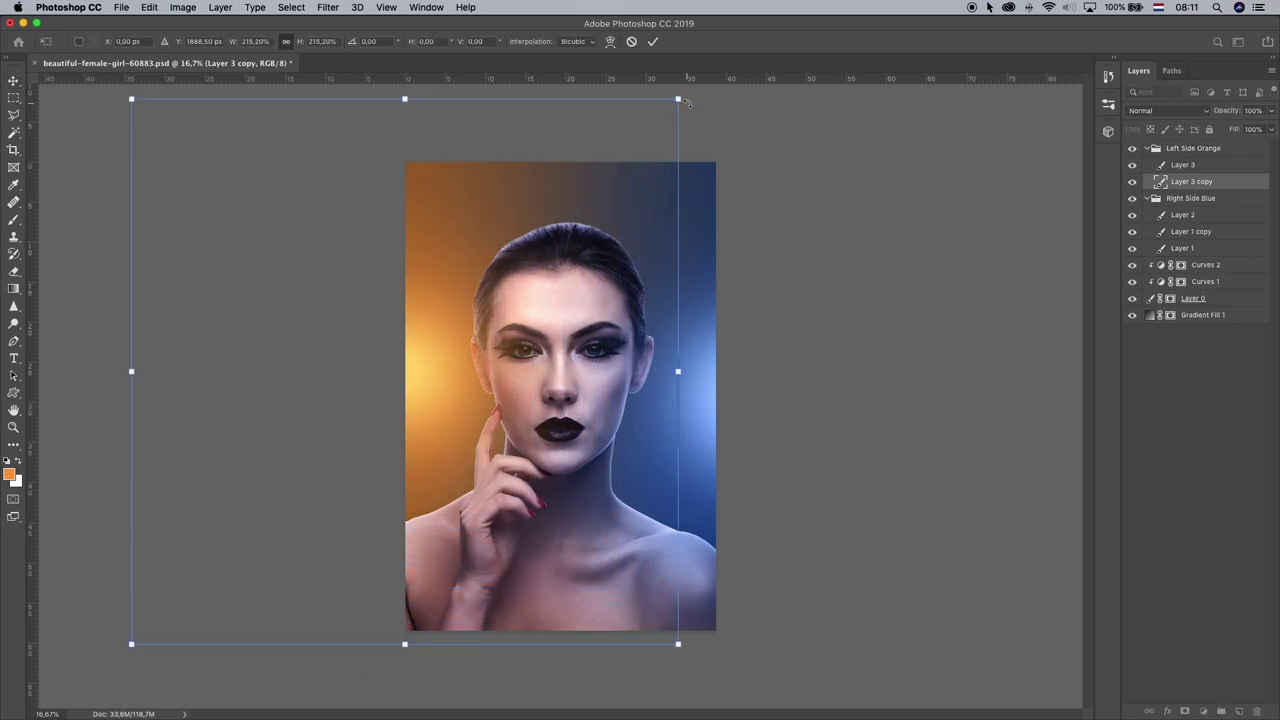
{"action": "key", "text": "Return"}
{"action": "left_click_drag", "start_coordinate": [601, 248], "coordinate": [587, 248]}
{"action": "left_click_drag", "start_coordinate": [626, 316], "coordinate": [608, 316]}
- Scale the Layer 3 copy glow down slightly with Free Transform and nudge it back toward the right
{"action": "key", "text": "super+t"}
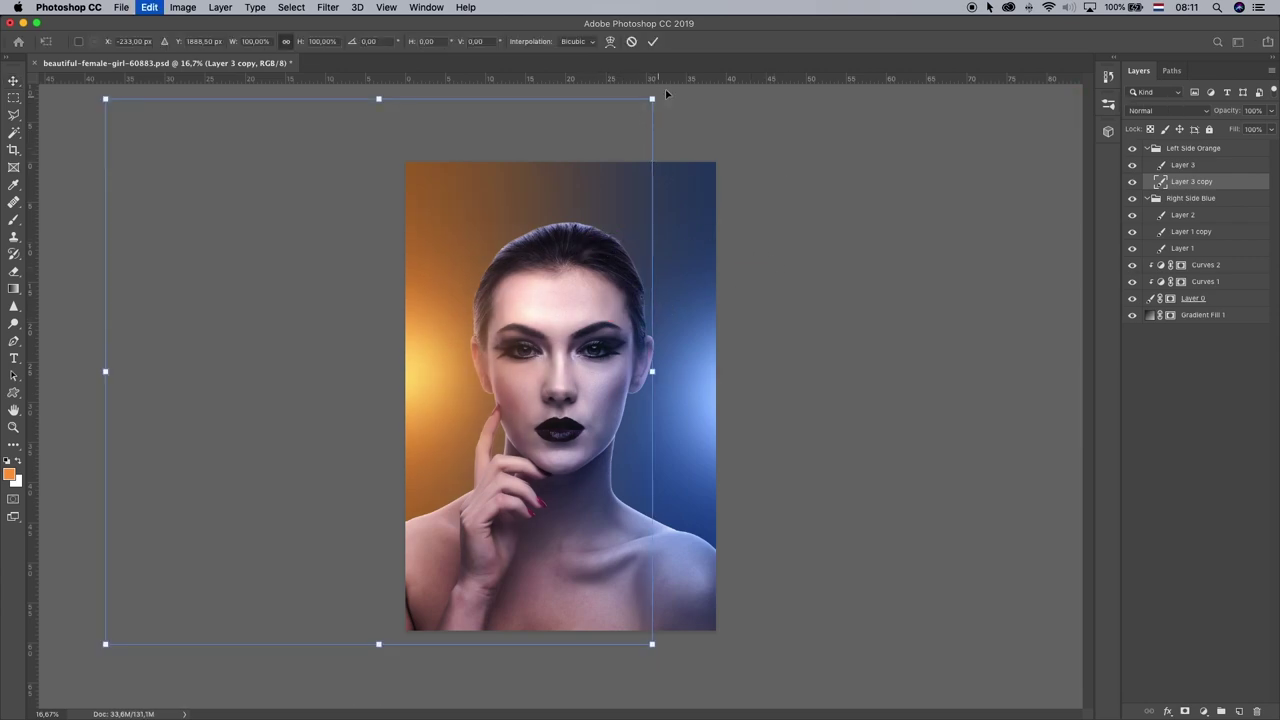
{"action": "left_click_drag", "start_coordinate": [657, 92], "coordinate": [615, 135]}
{"action": "left_click_drag", "start_coordinate": [547, 254], "coordinate": [562, 251]}
{"action": "key", "text": "Return"}
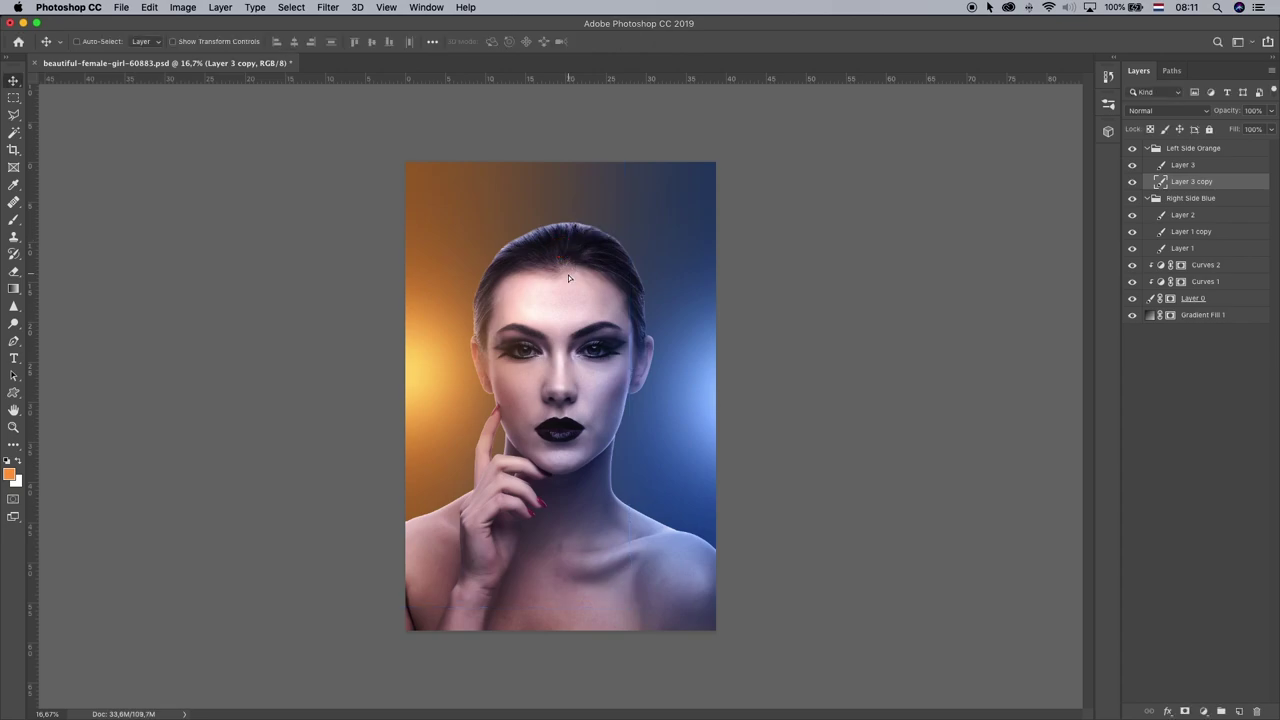
- Add a new layer above Layer 3 and set the foreground to a darker, browner orange
{"action": "left_click", "coordinate": [1200, 172]}
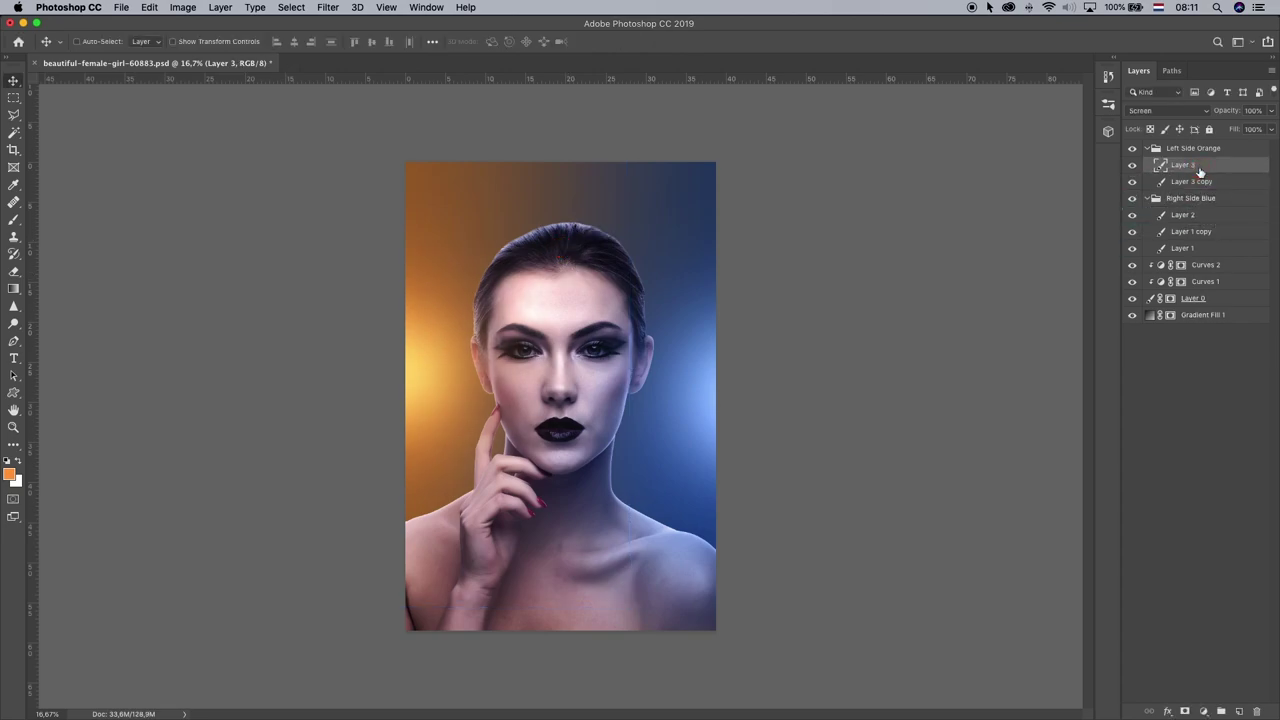
{"action": "left_click", "coordinate": [1240, 711]}
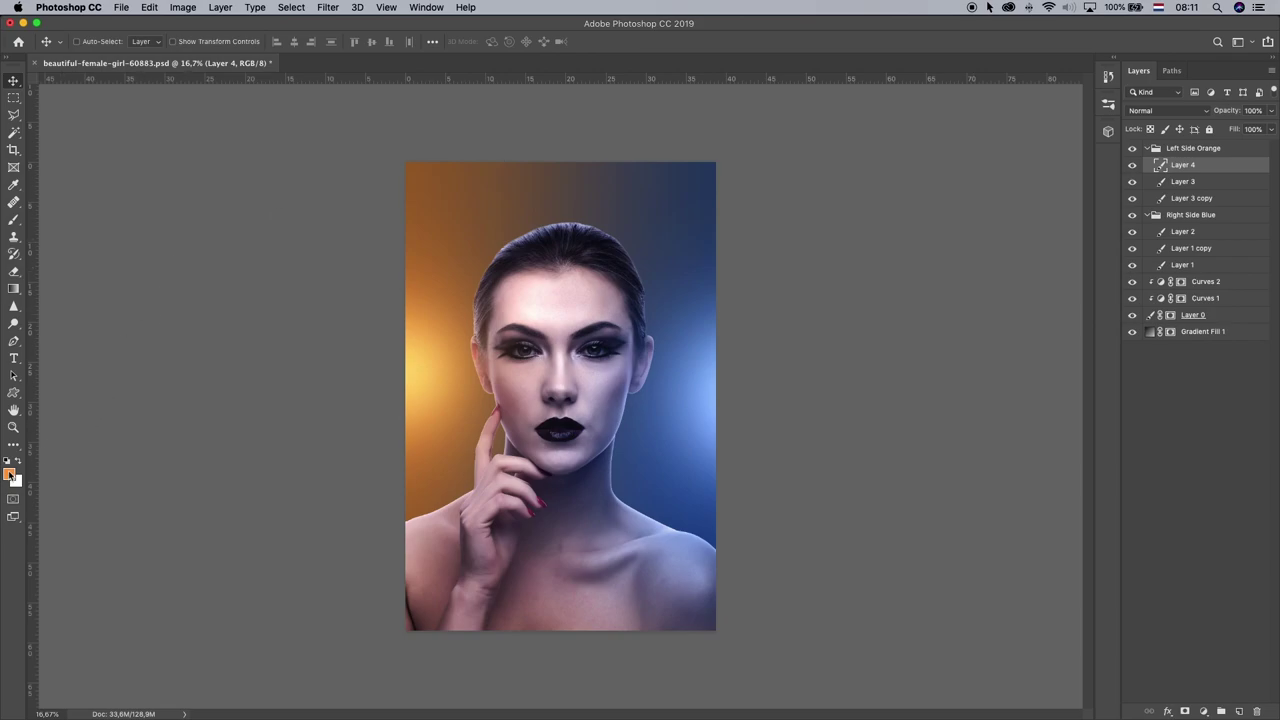
{"action": "left_click", "coordinate": [10, 476]}
{"action": "left_click_drag", "start_coordinate": [1023, 217], "coordinate": [1018, 246]}
{"action": "left_click", "coordinate": [1198, 199]}
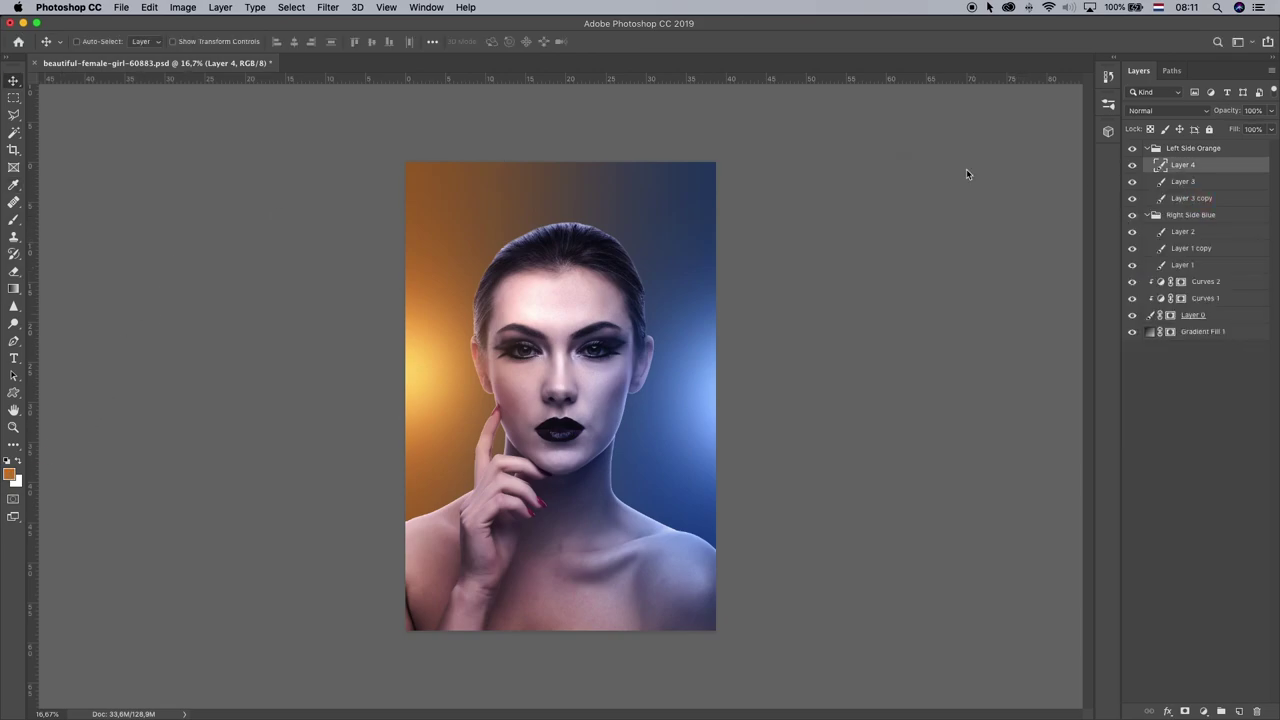
- Place a soft orange dab over the woman's face on Layer 4 with the 1400 px brush and set its blend mode to Color
{"action": "left_click", "coordinate": [13, 219]}
{"action": "left_click_drag", "start_coordinate": [625, 345], "coordinate": [512, 346]}
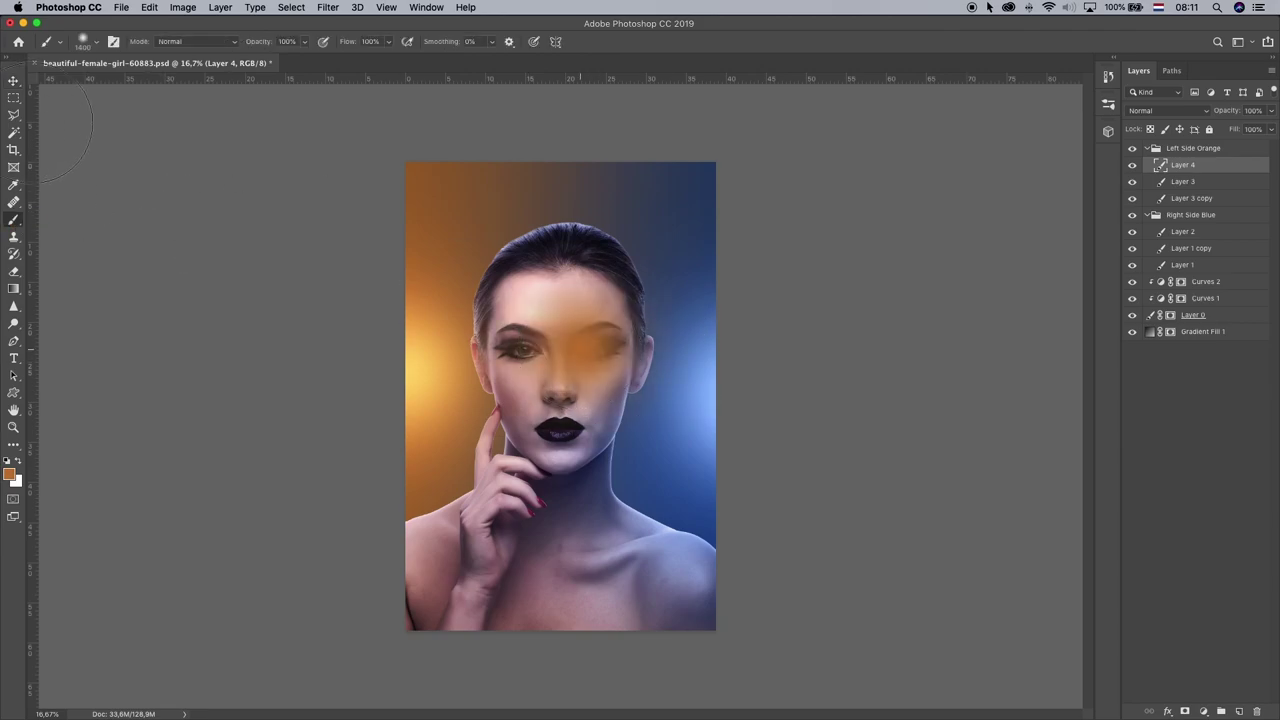
{"action": "left_click", "coordinate": [14, 82]}
{"action": "left_click", "coordinate": [1147, 111]}
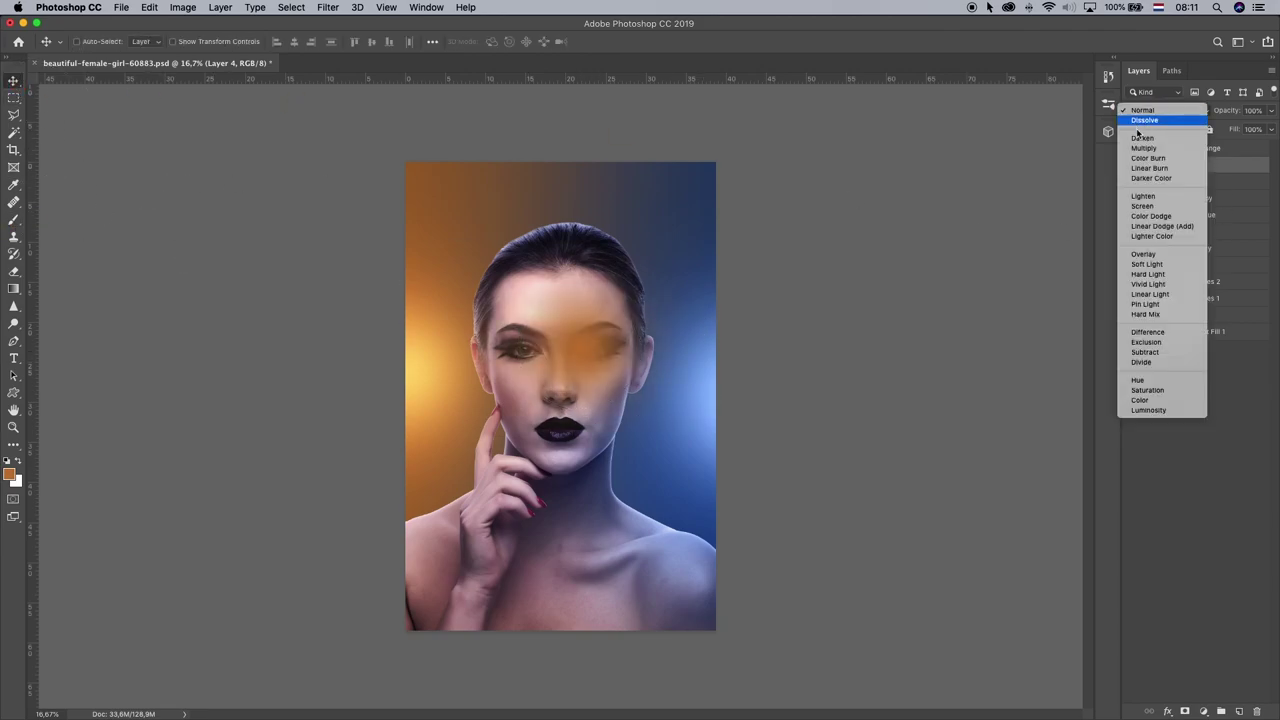
{"action": "left_click", "coordinate": [1135, 400]}
- Move the Layer 4 color dab to the left side and enlarge it with Free Transform to tint the woman's hand and shoulder
{"action": "mouse_move", "coordinate": [632, 297]}
{"action": "left_mouse_down"}
{"action": "mouse_move", "coordinate": [526, 276]}
{"action": "mouse_move", "coordinate": [500, 256]}
{"action": "left_mouse_up"}
{"action": "key", "text": "ctrl+t"}
{"action": "left_click_drag", "start_coordinate": [588, 248], "coordinate": [693, 139]}
{"action": "left_click_drag", "start_coordinate": [562, 283], "coordinate": [538, 325]}
{"action": "left_click_drag", "start_coordinate": [654, 229], "coordinate": [678, 205]}
{"action": "mouse_move", "coordinate": [570, 338]}
{"action": "left_mouse_down"}
{"action": "mouse_move", "coordinate": [587, 349]}
{"action": "mouse_move", "coordinate": [570, 357]}
{"action": "mouse_move", "coordinate": [578, 328]}
{"action": "mouse_move", "coordinate": [562, 359]}
{"action": "left_mouse_up"}
{"action": "key", "text": "Return"}
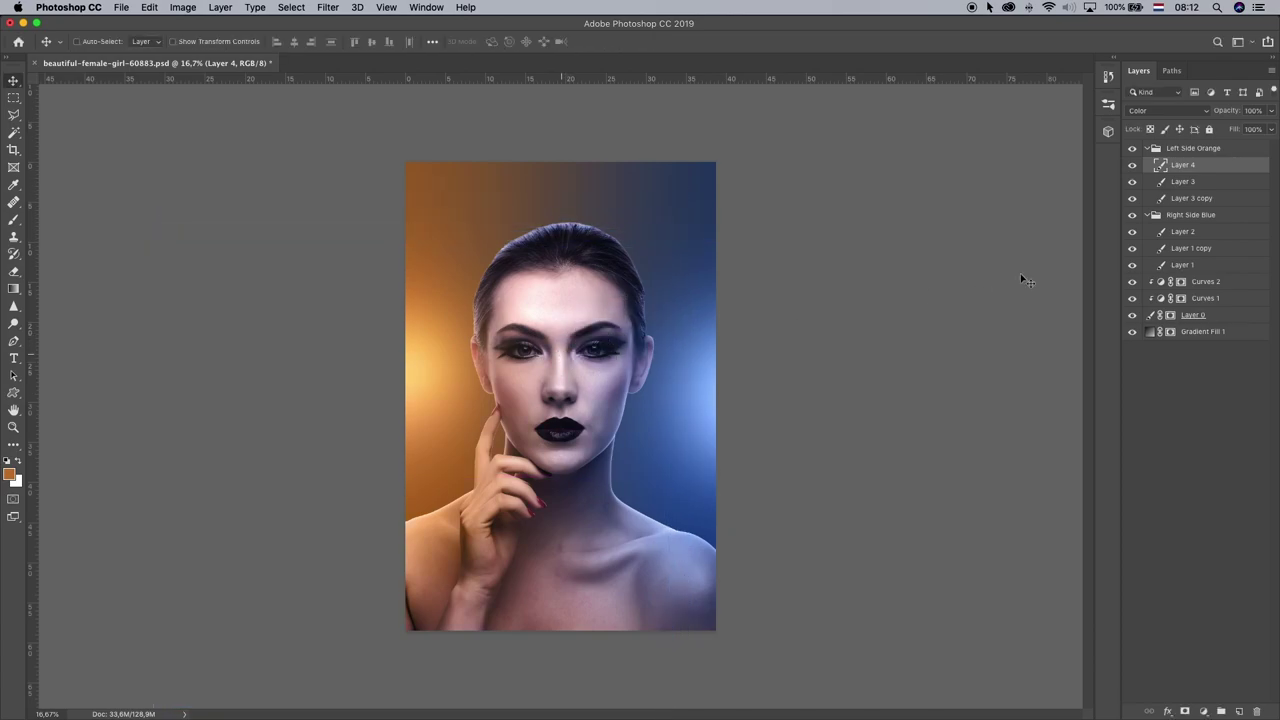
- Toggle Layer 3's visibility to compare the image with and without its orange glow
{"action": "left_click", "coordinate": [1192, 182]}
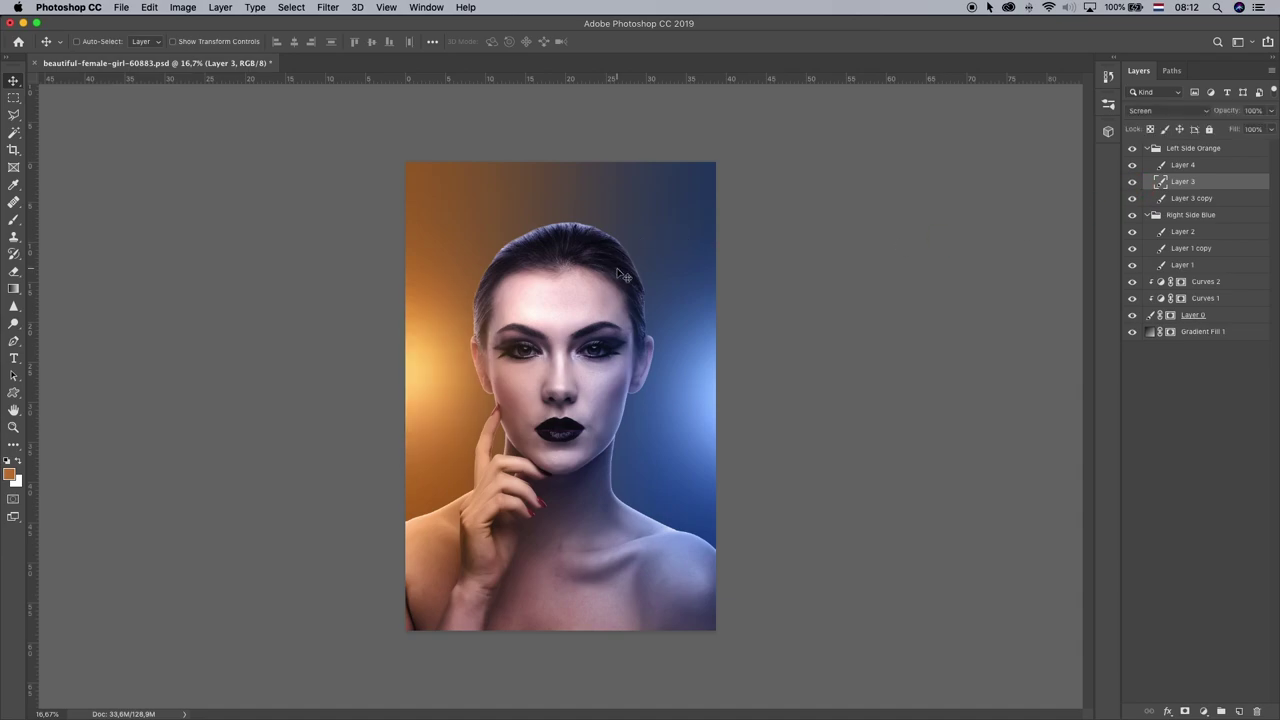
{"action": "key", "text": "super+t"}
{"action": "key", "text": "Escape"}
{"action": "left_click", "coordinate": [1134, 184]}
{"action": "left_click", "coordinate": [1134, 184]}
{"action": "left_click", "coordinate": [1134, 184]}
{"action": "left_click", "coordinate": [1134, 184]}
- Stretch the Layer 3 orange glow vertically about its centre to about 157% of its height, keeping its width
{"action": "key", "text": "super+t"}
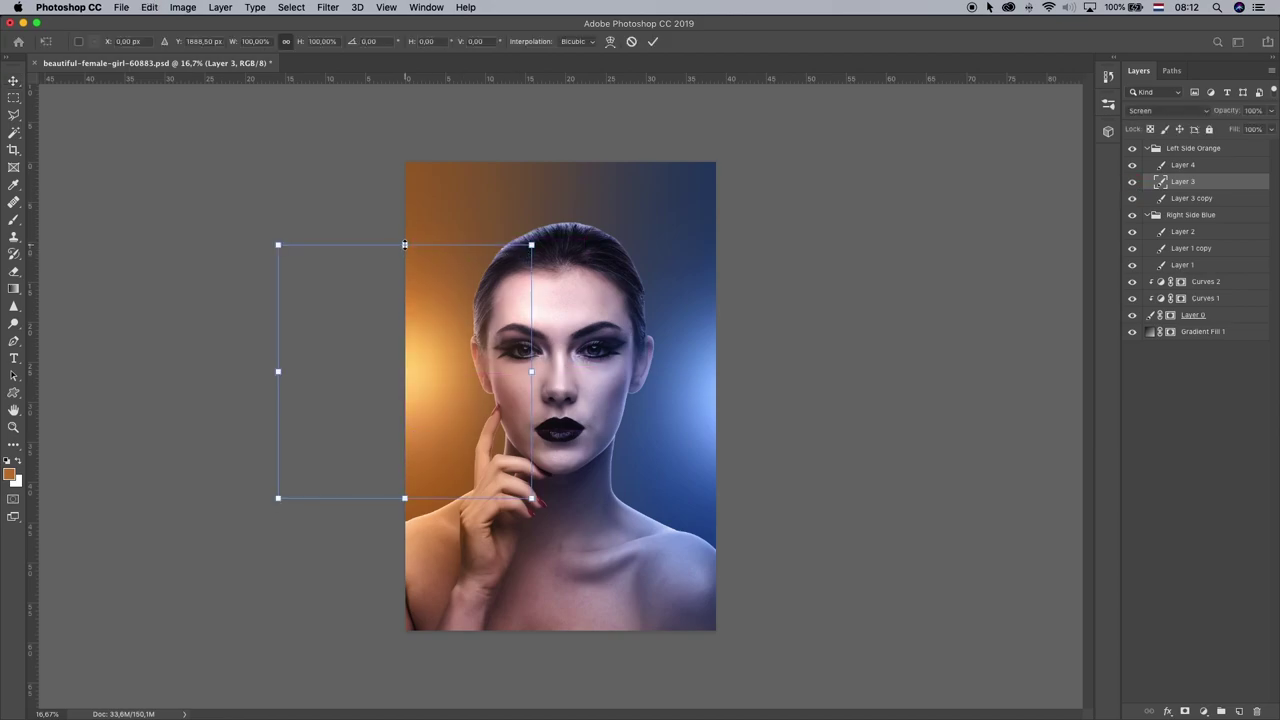
{"action": "left_click_drag", "start_coordinate": [405, 244], "coordinate": [405, 165]}
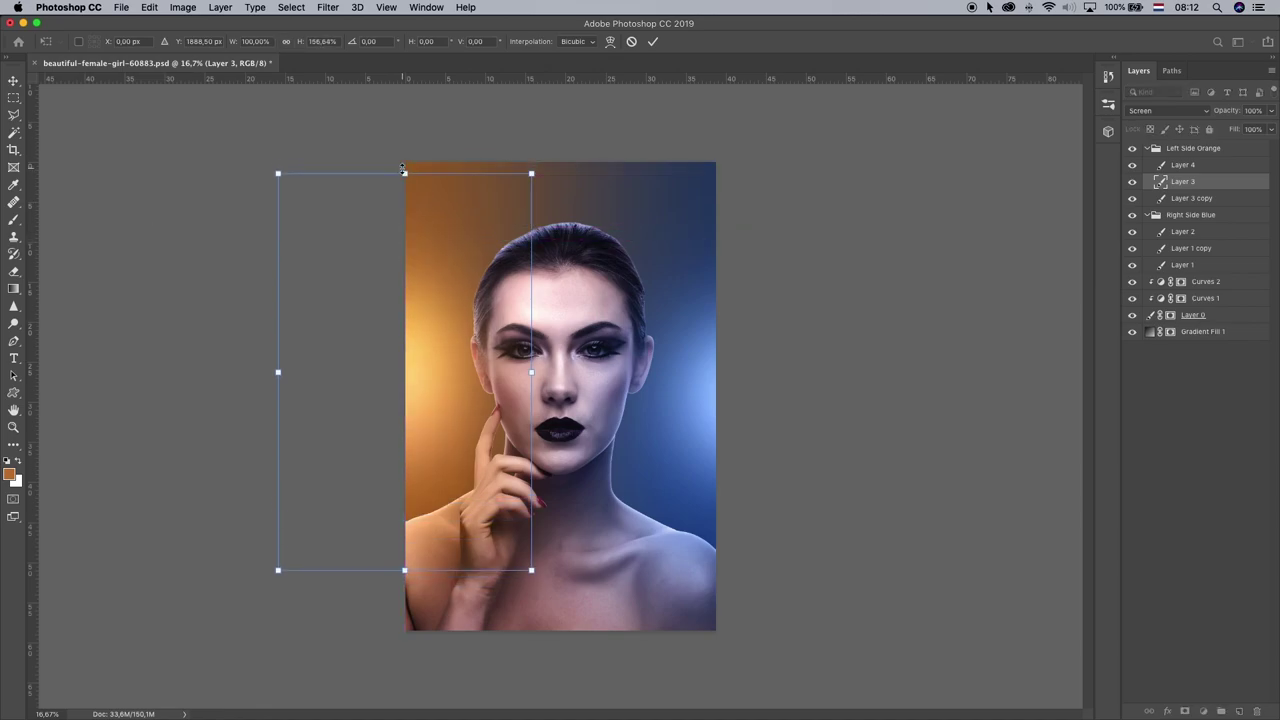
{"action": "key", "text": "Return"}
- Stretch the Layer 1 copy blue glow vertically about its centre to about 157% of its height, keeping its width
{"action": "left_click", "coordinate": [1132, 248]}
{"action": "left_click", "coordinate": [1132, 248]}
{"action": "left_click", "coordinate": [1180, 250]}
{"action": "key", "text": "ctrl+t"}
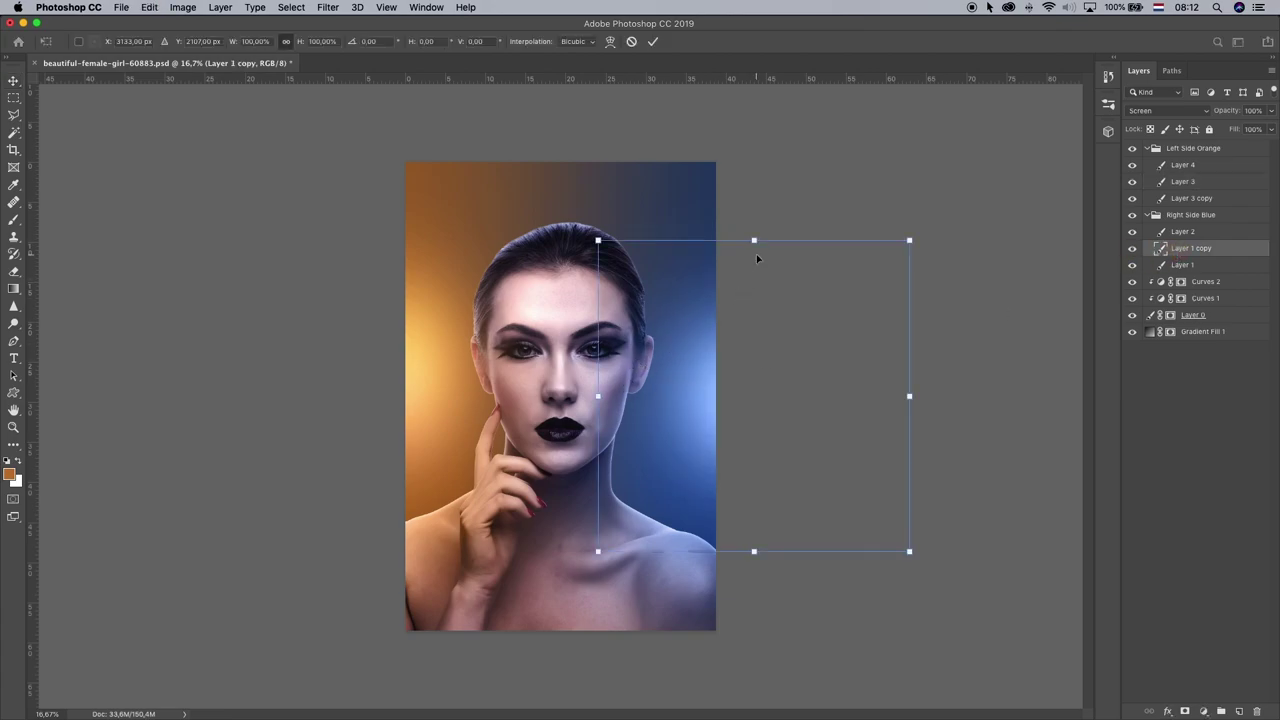
{"action": "left_click_drag", "start_coordinate": [754, 240], "coordinate": [754, 152]}
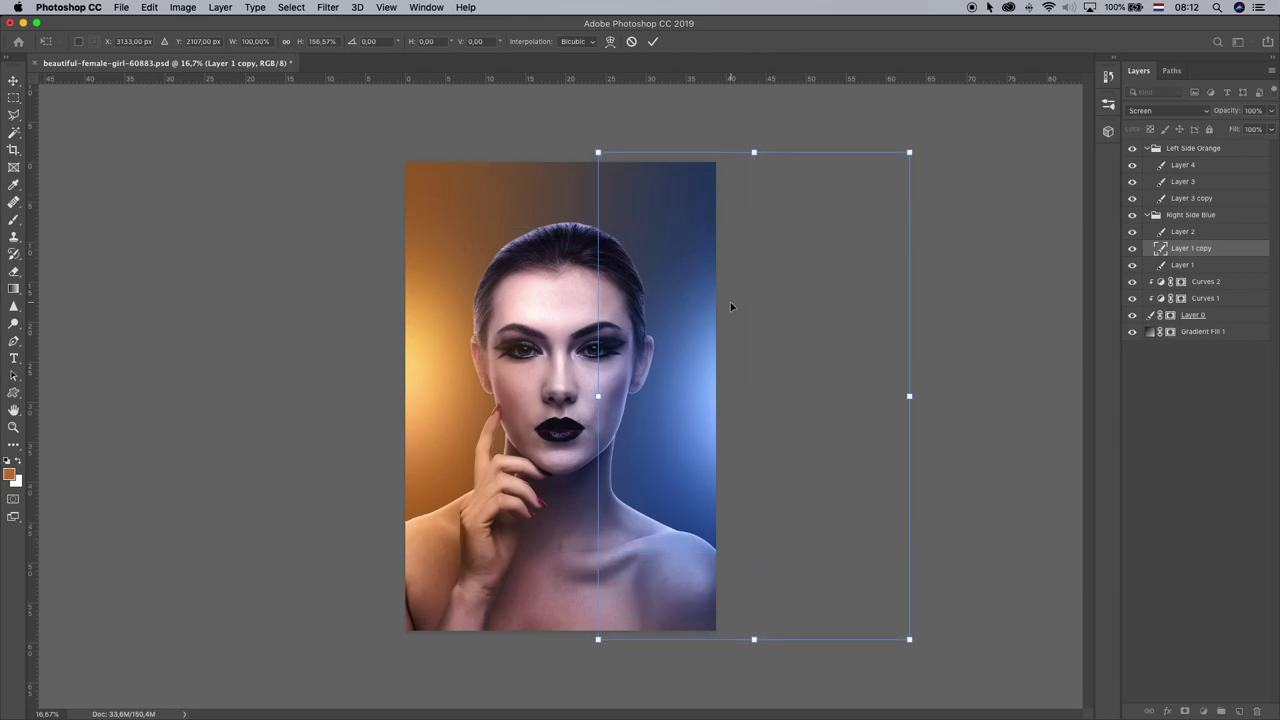
{"action": "key", "text": "Return"}
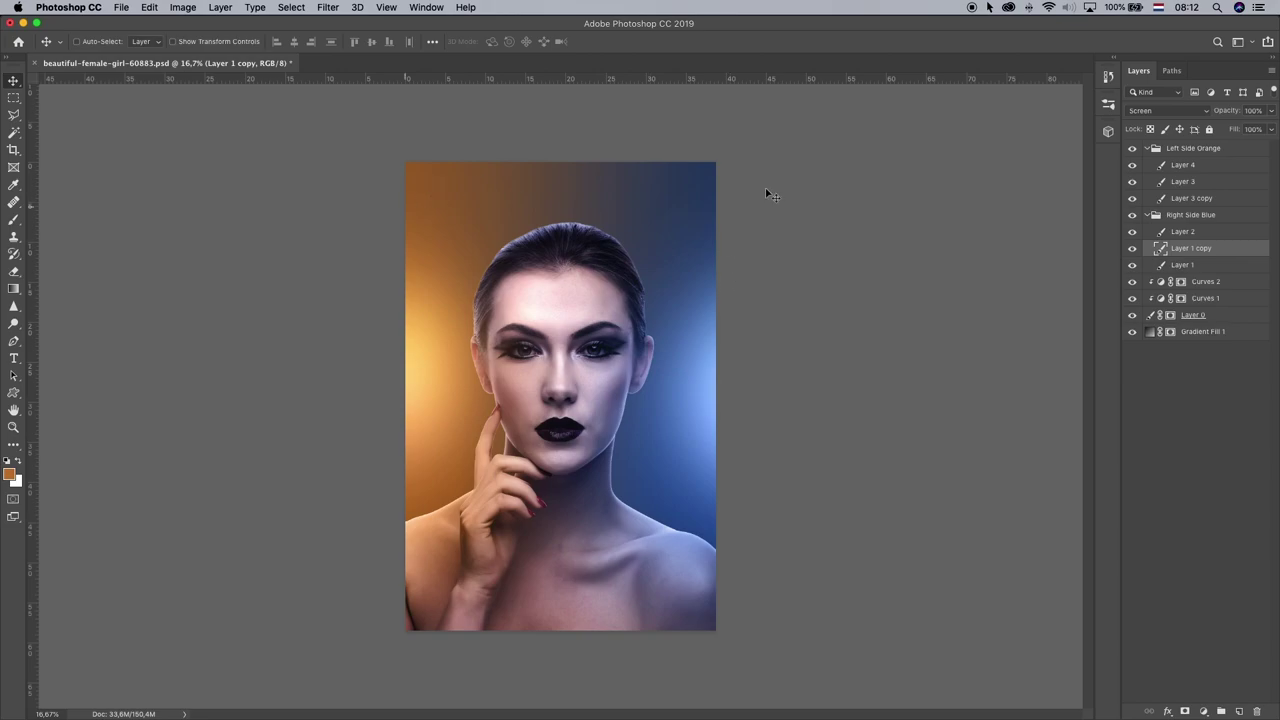
{"action": "left_click_drag", "start_coordinate": [520, 362], "coordinate": [490, 340]}
{"action": "left_click", "coordinate": [1186, 186]}
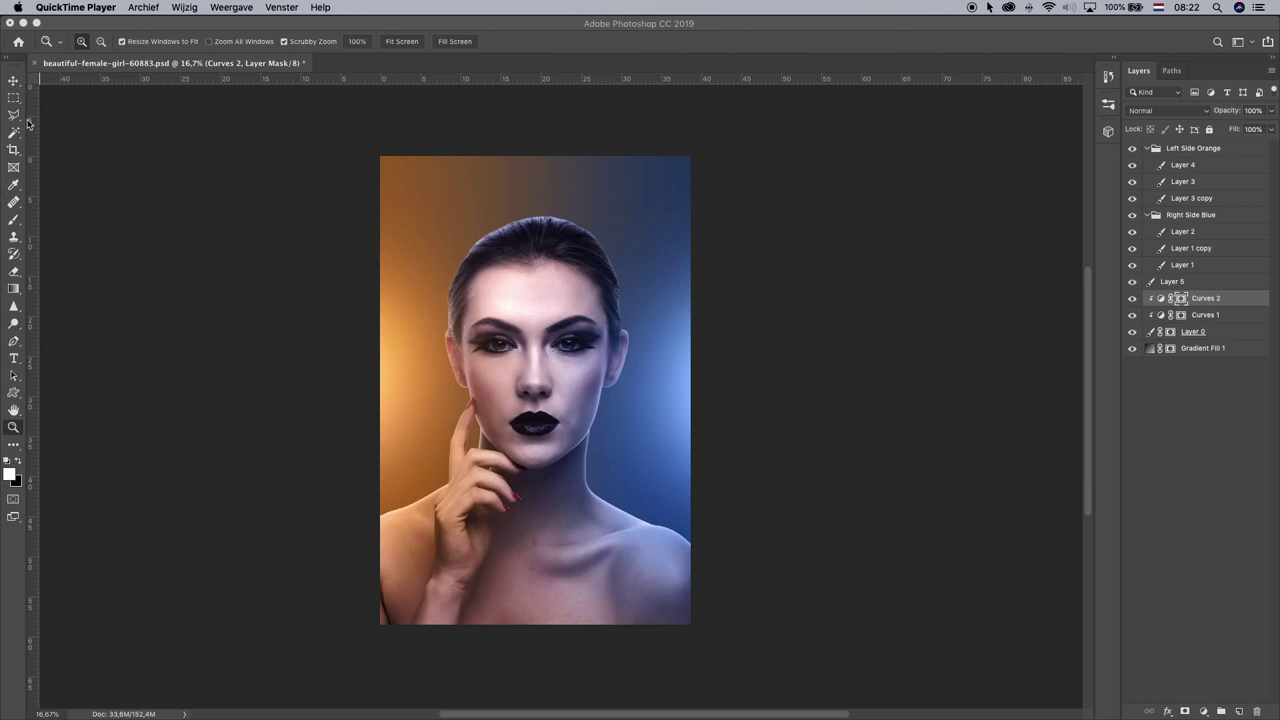
- Switch to the Dodge Tool from the Dodge, Burn and Sponge group
{"action": "left_click", "coordinate": [14, 80]}
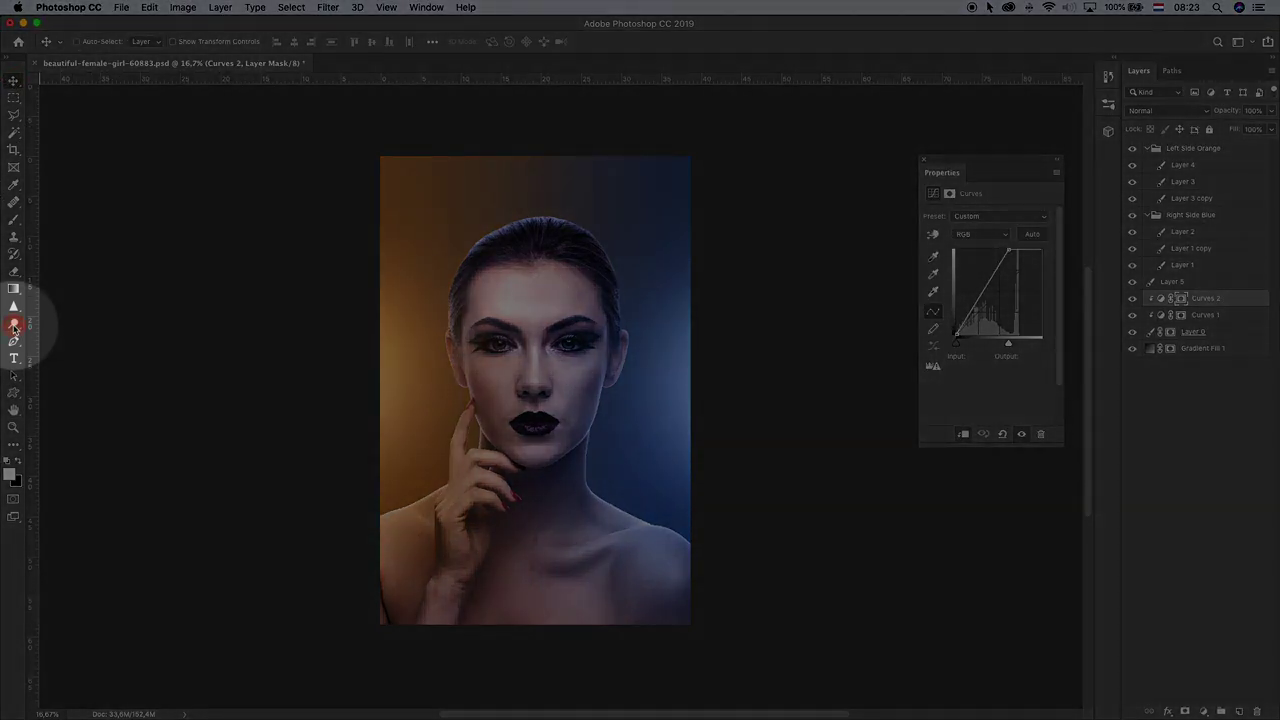
{"action": "left_click", "coordinate": [14, 324]}
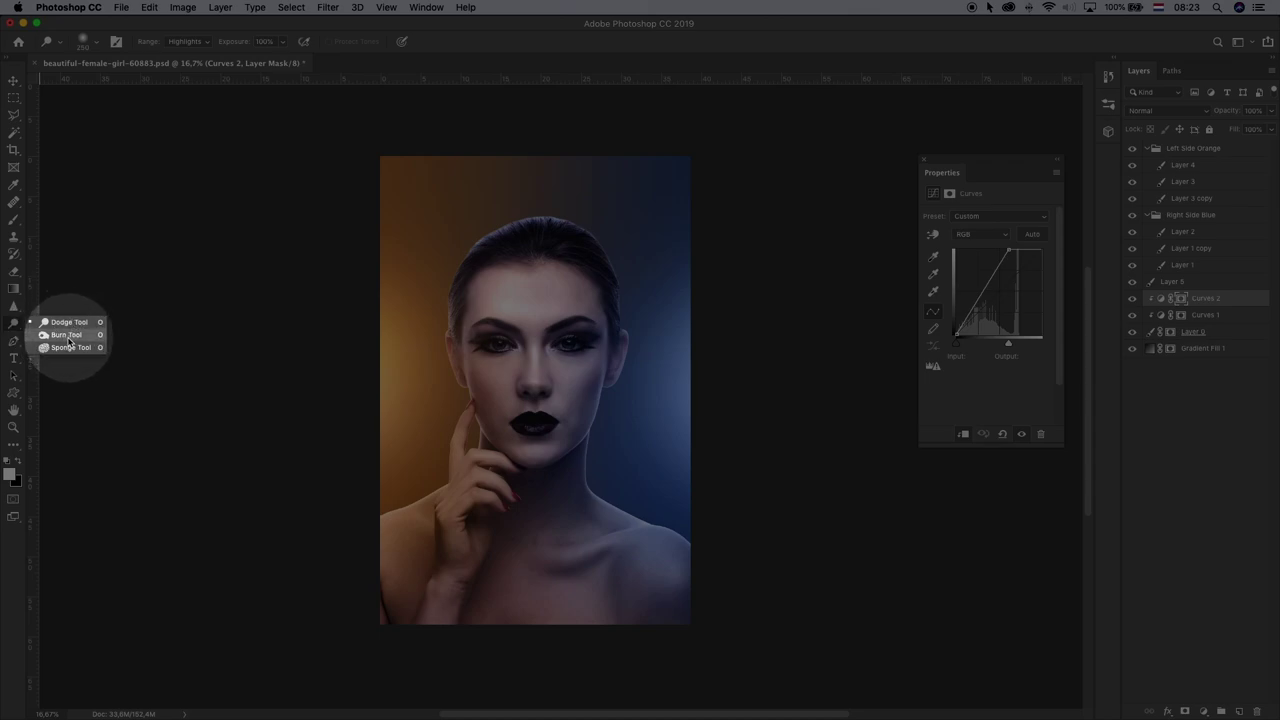
{"action": "left_click", "coordinate": [67, 322]}
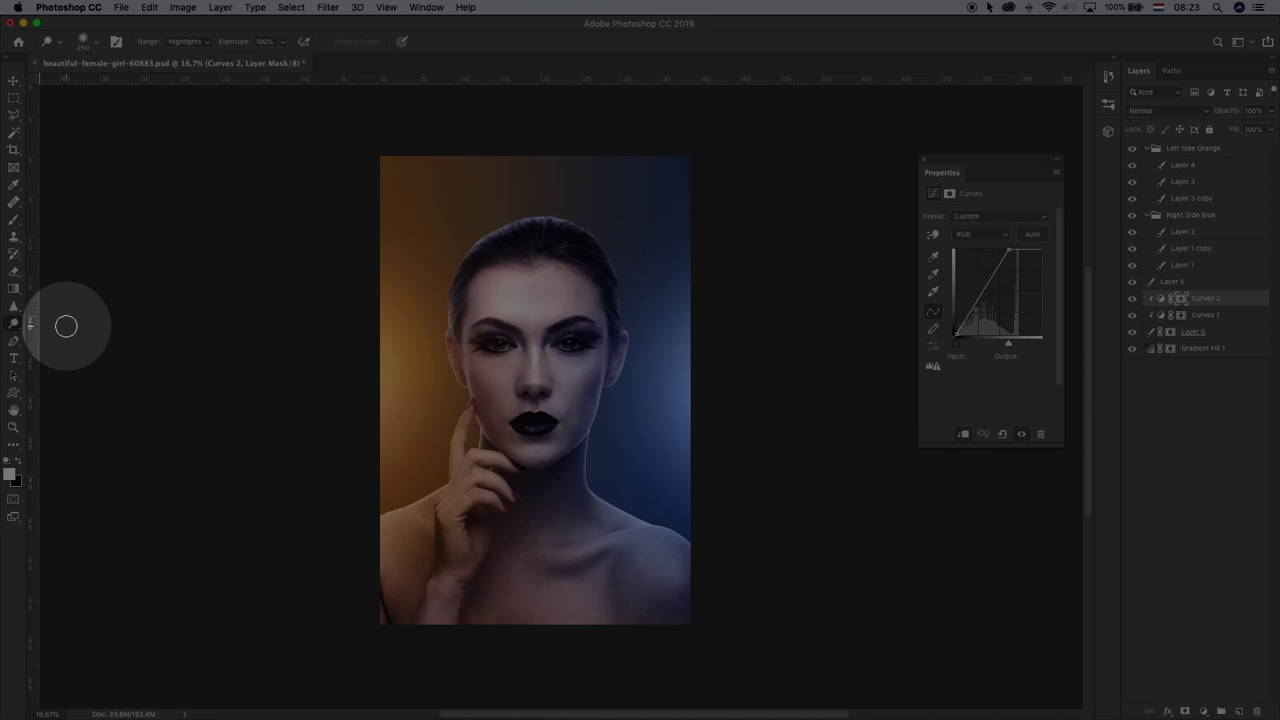
- Hide and show Layer 0 to check which layer holds the woman
{"action": "left_click", "coordinate": [1201, 333]}
{"action": "left_click", "coordinate": [1131, 333]}
{"action": "left_click", "coordinate": [1131, 333]}
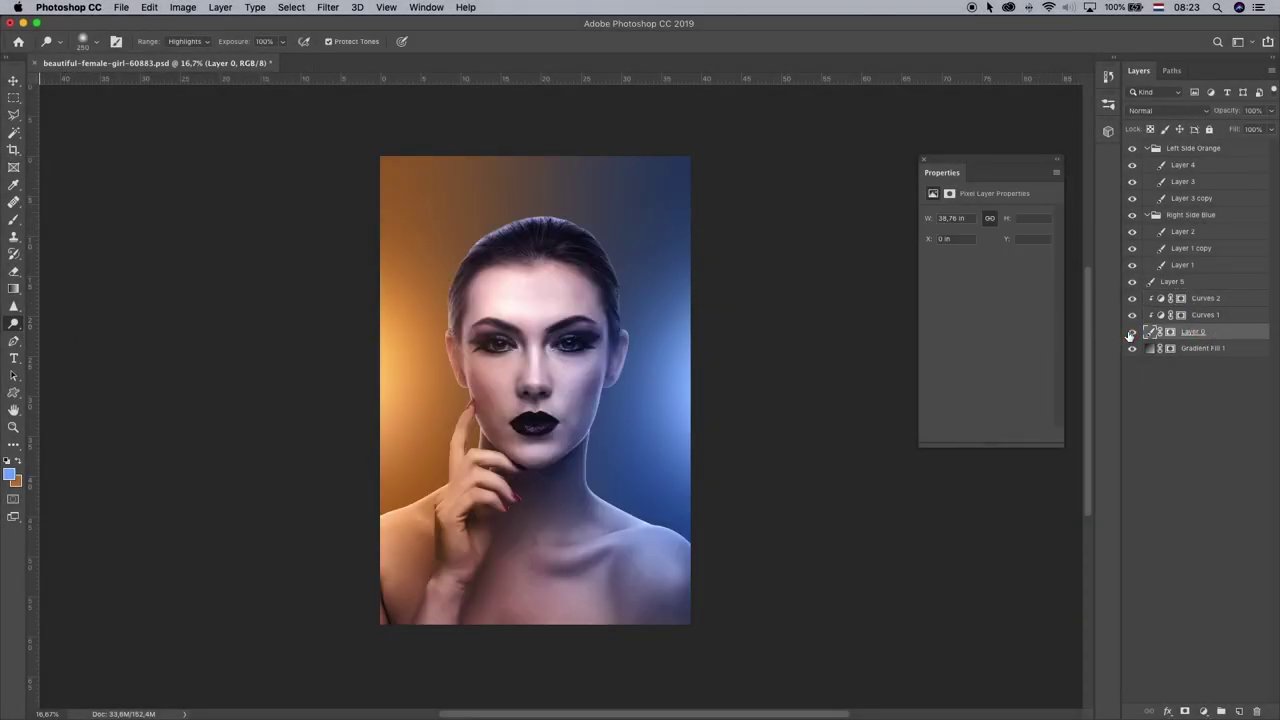
- Add a new layer directly above Curves 2 and make it a clipping mask
{"action": "left_click", "coordinate": [1206, 301]}
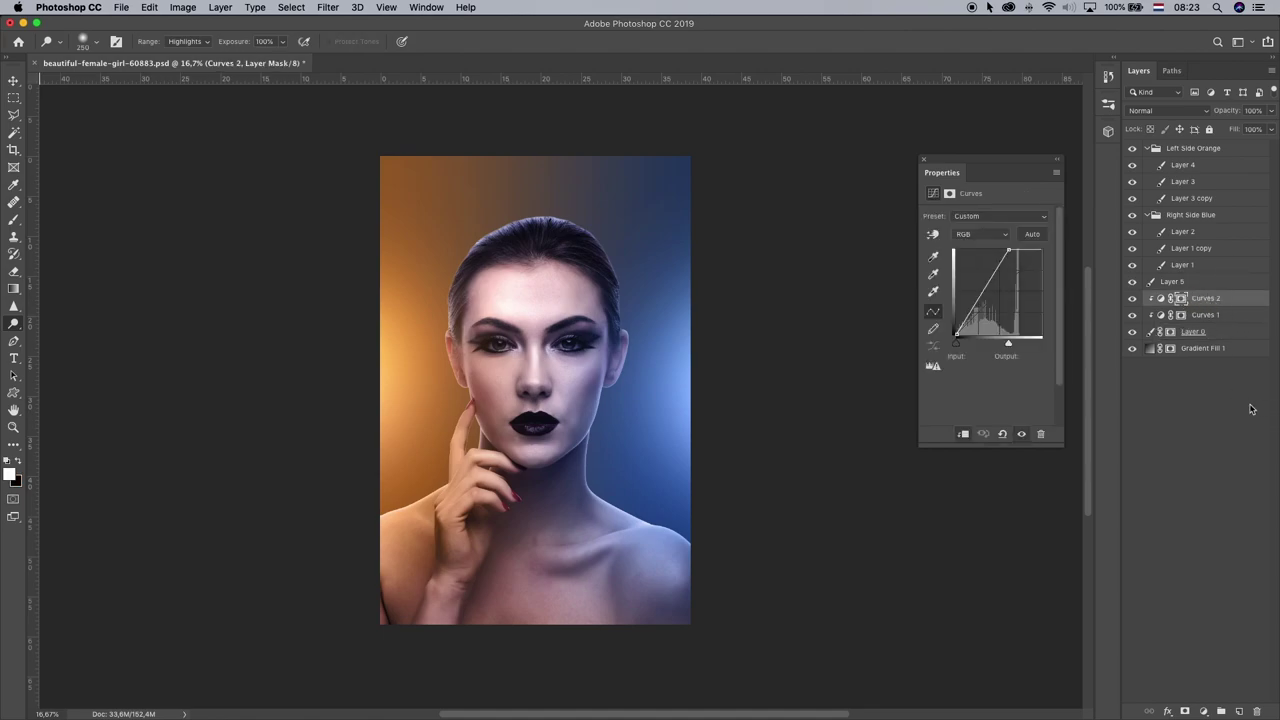
{"action": "left_click", "coordinate": [1238, 711]}
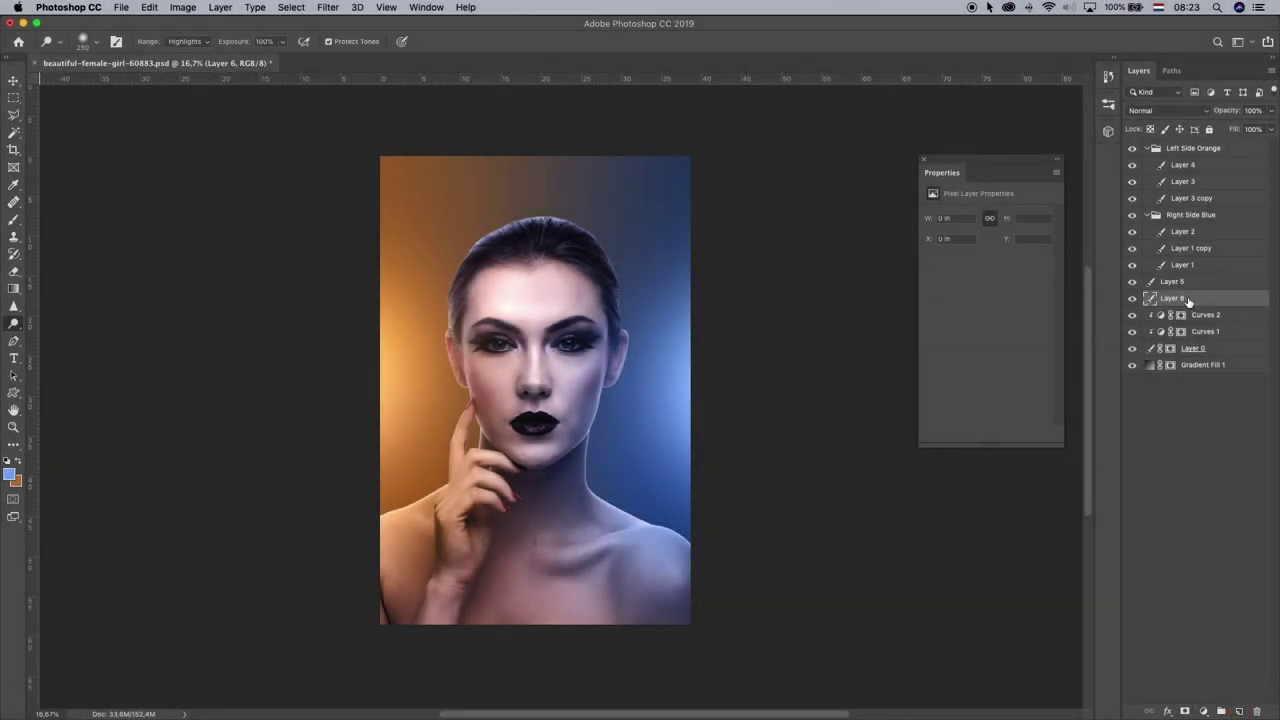
{"action": "right_click", "coordinate": [1189, 300]}
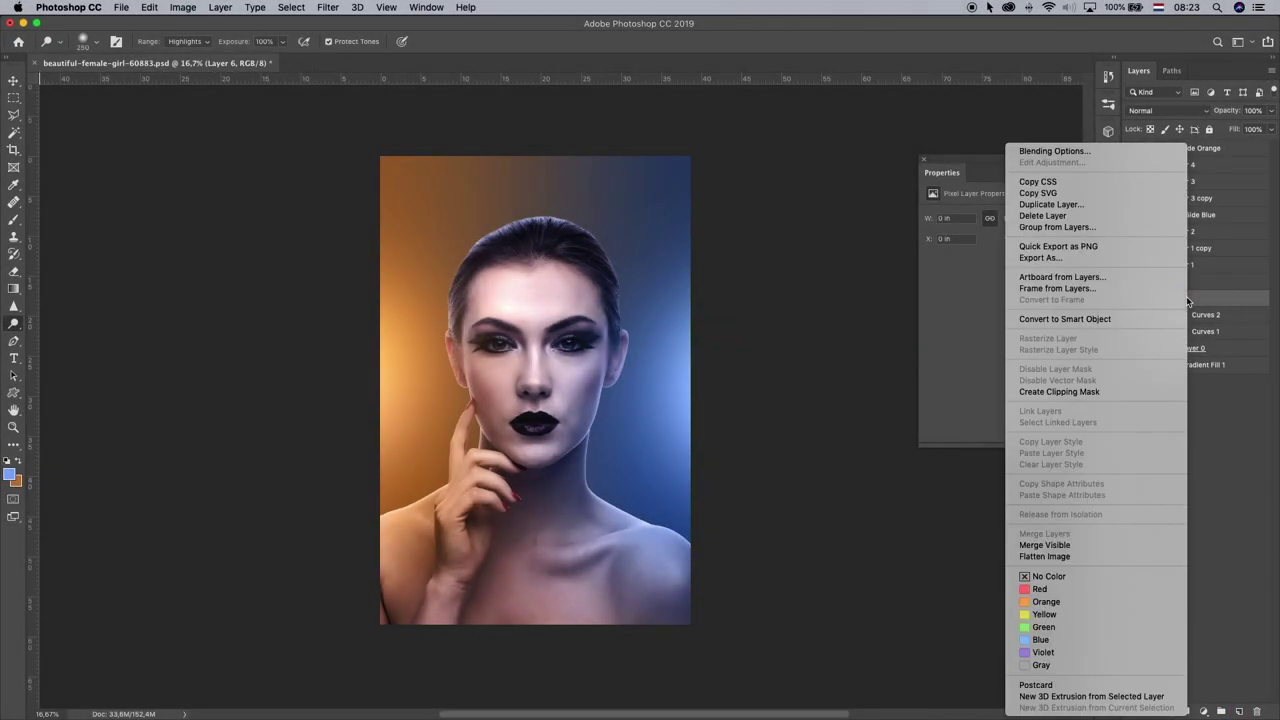
{"action": "left_click", "coordinate": [1079, 392]}
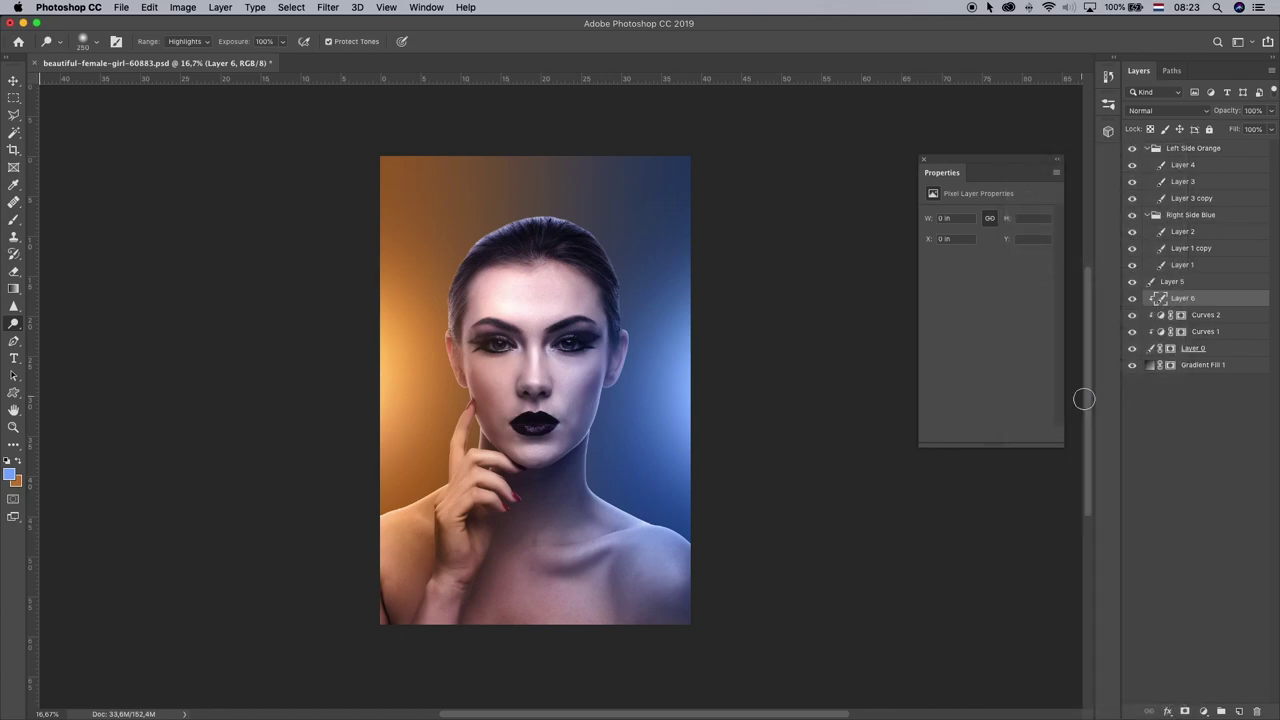
- Fill Layer 6 with 50% Gray in Normal mode at 100% opacity and set the layer's blend mode to Overlay
{"action": "left_click", "coordinate": [149, 8]}
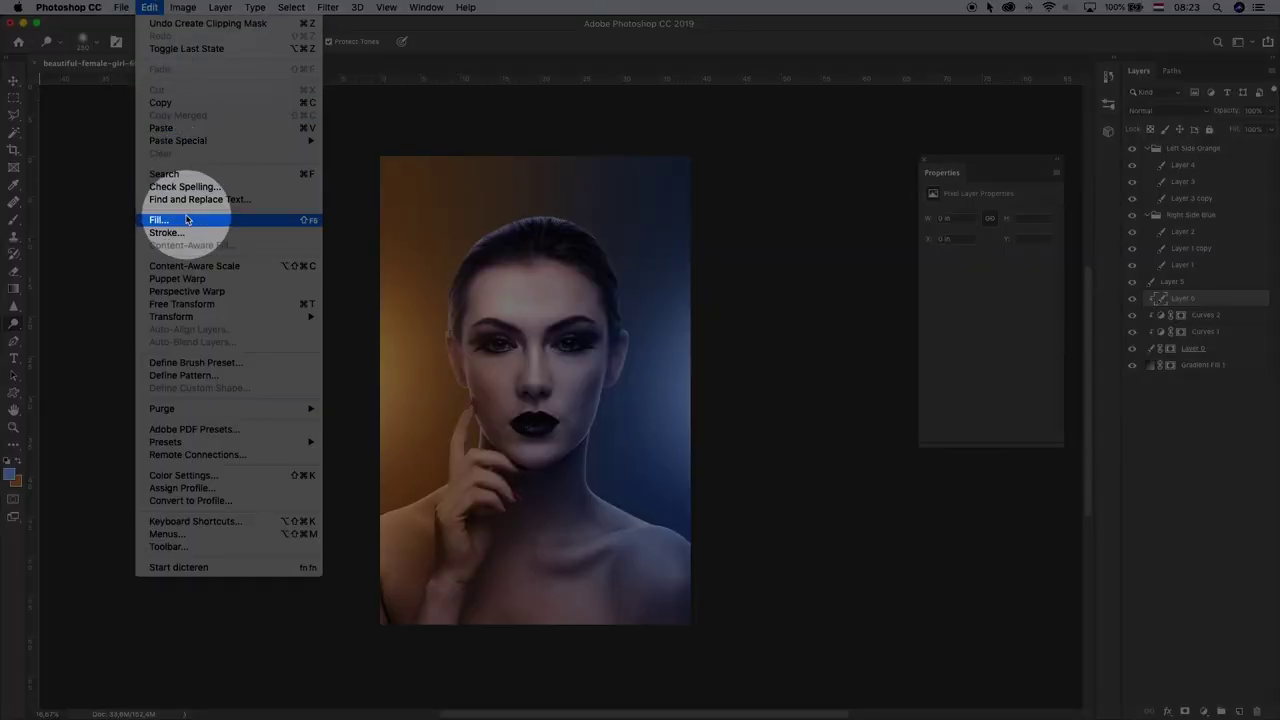
{"action": "left_click", "coordinate": [186, 221]}
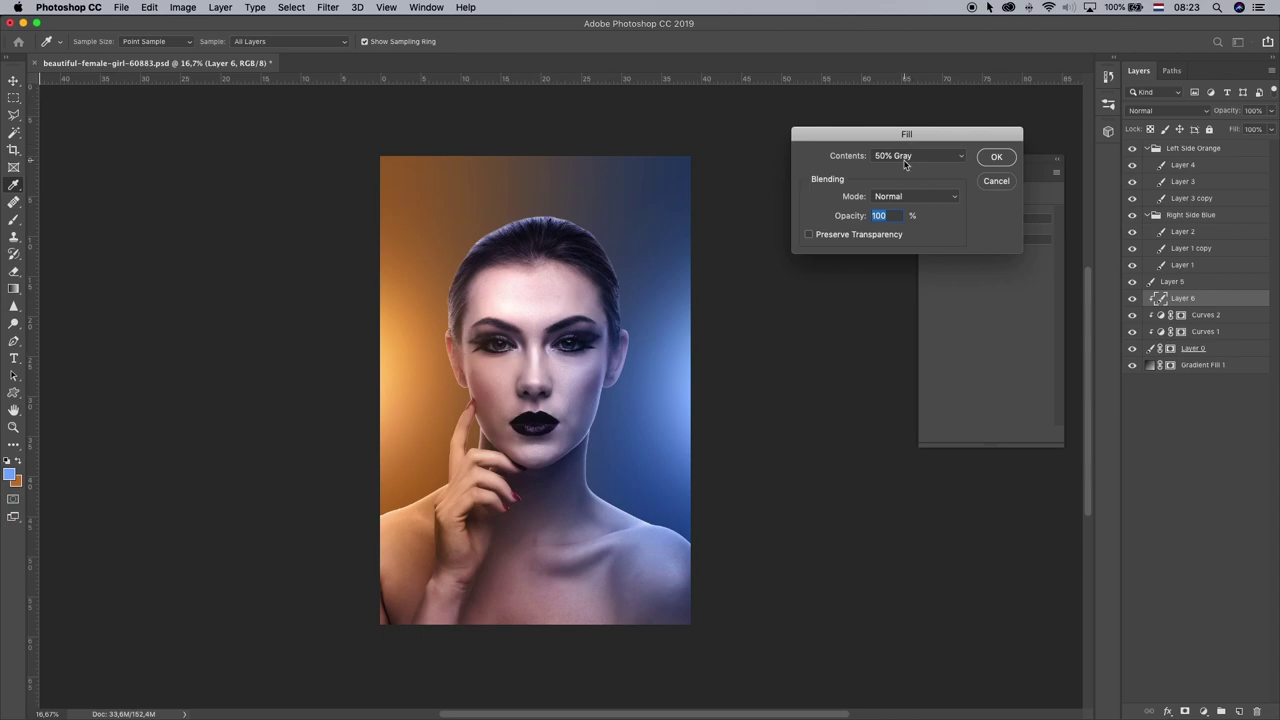
{"action": "left_click", "coordinate": [905, 160]}
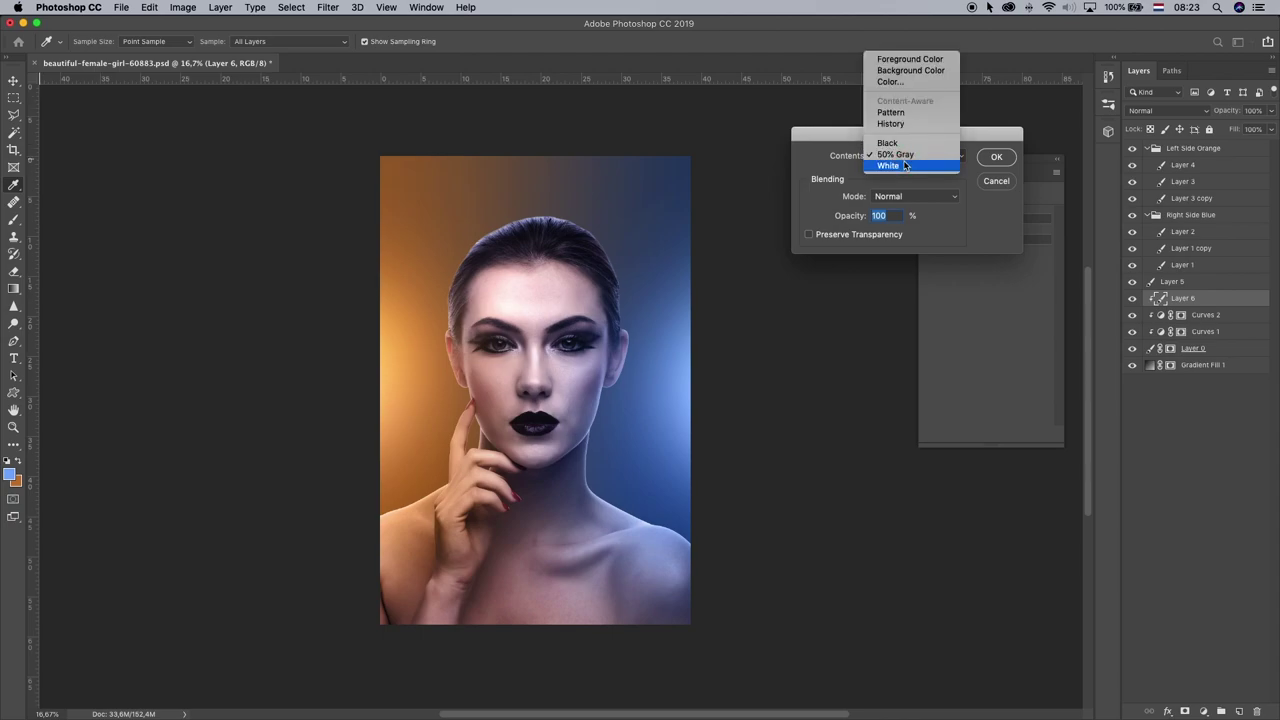
{"action": "left_click", "coordinate": [916, 160]}
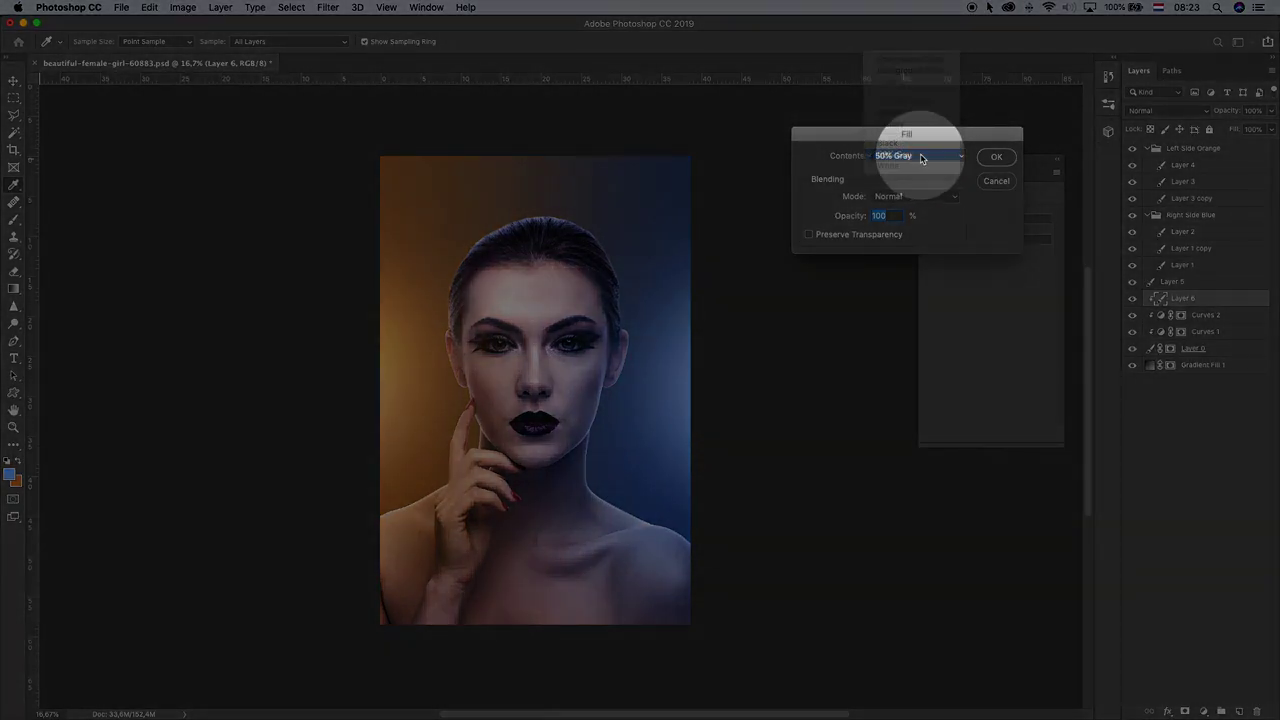
{"action": "left_click", "coordinate": [996, 158]}
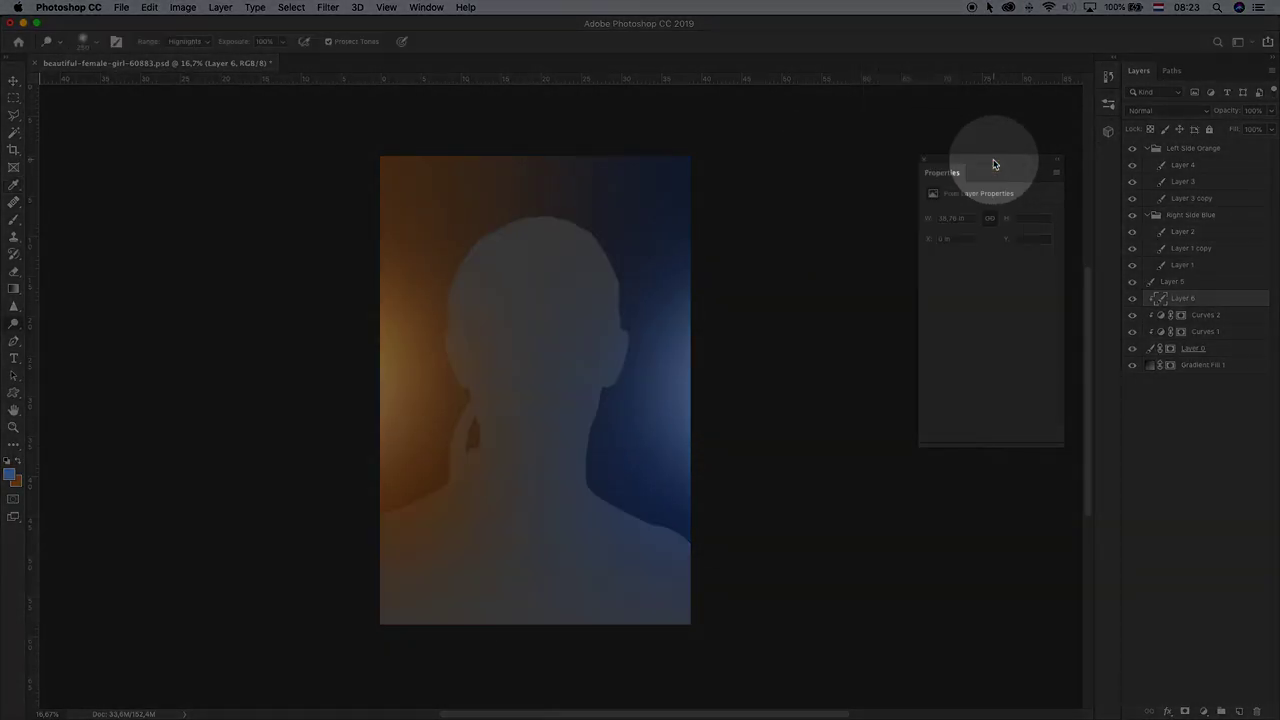
{"action": "key", "text": "o"}
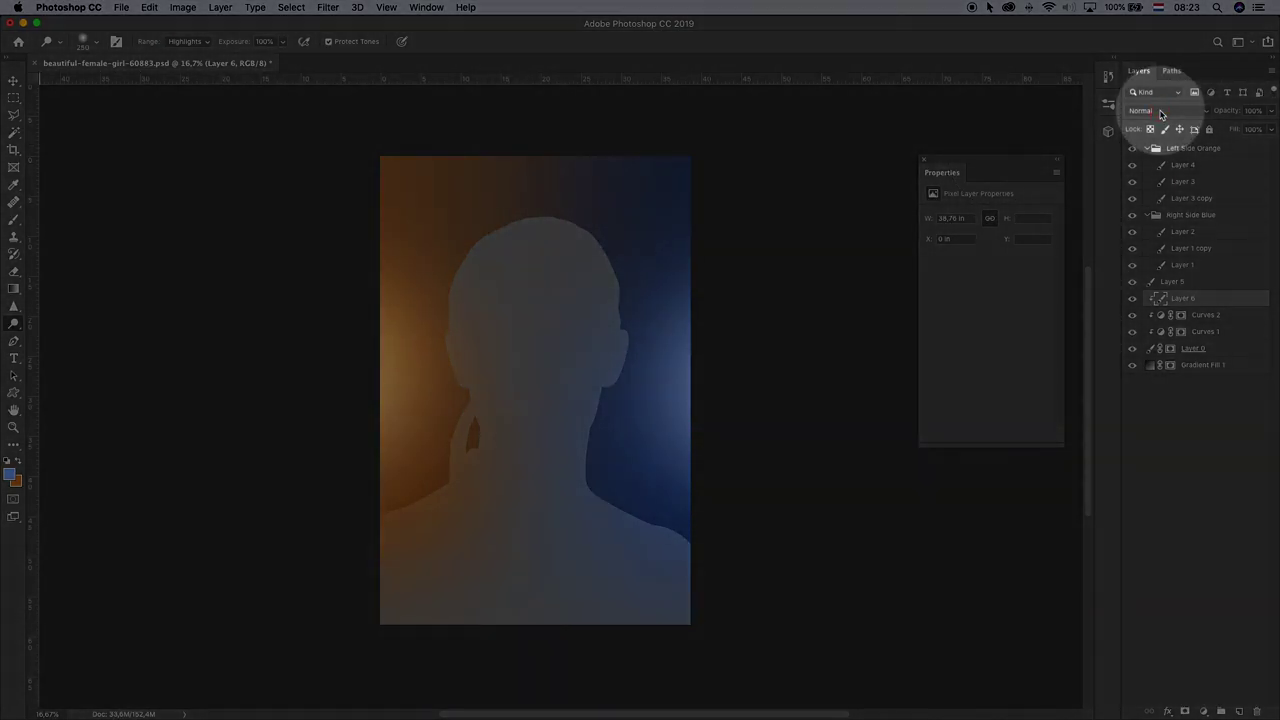
{"action": "left_click", "coordinate": [1160, 111]}
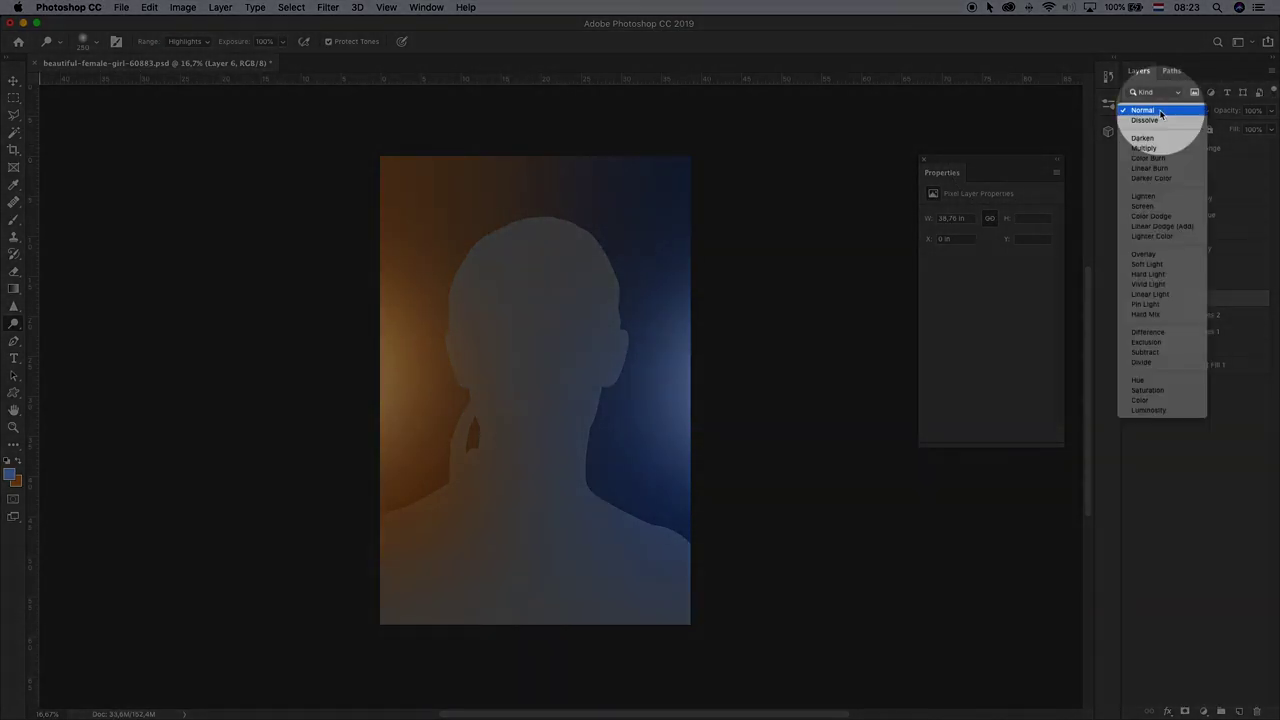
{"action": "left_click", "coordinate": [1168, 255]}
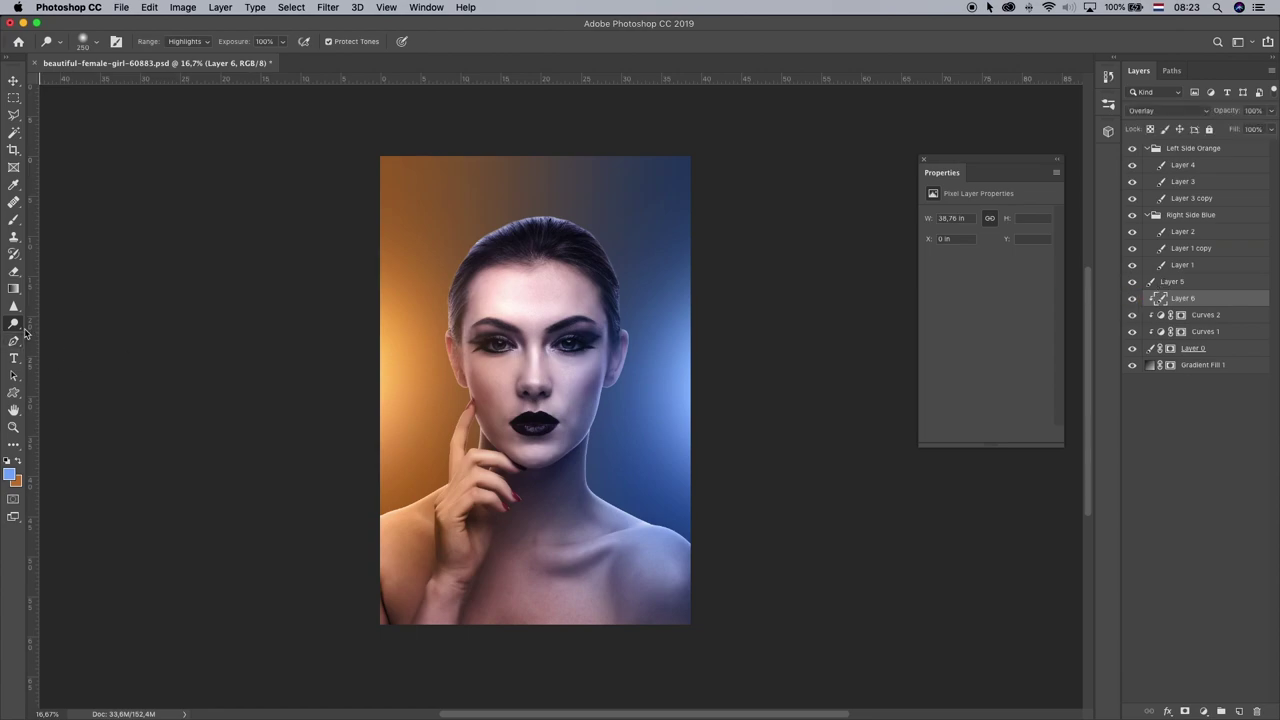
- Select the Dodge Tool with its range on Highlights and exposure at 100%
{"action": "left_click", "coordinate": [16, 326]}
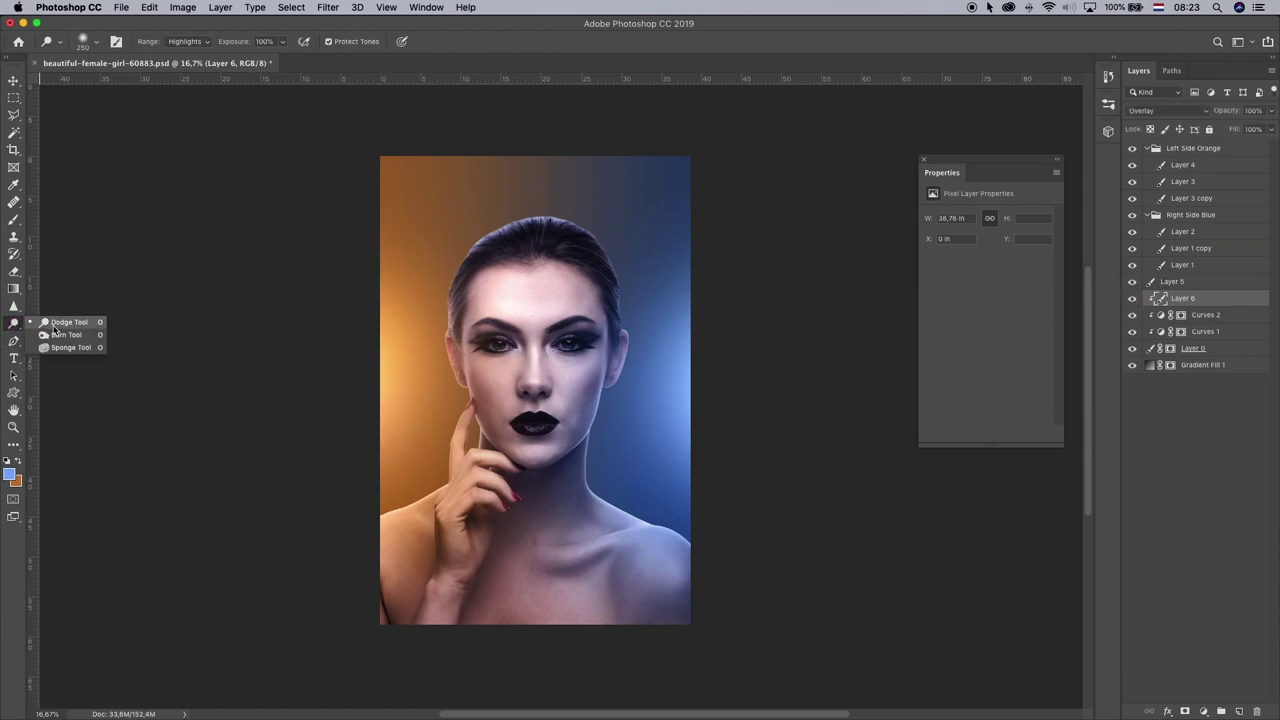
{"action": "left_click", "coordinate": [55, 323]}
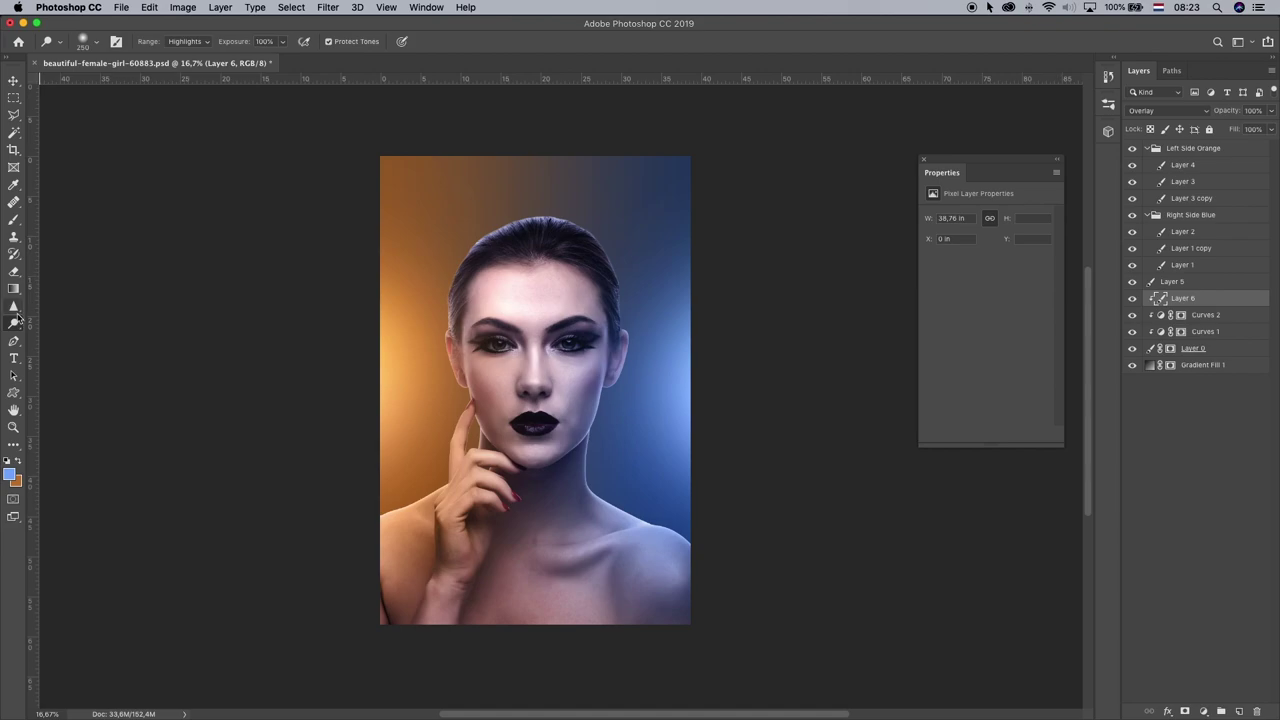
{"action": "right_click", "coordinate": [17, 322]}
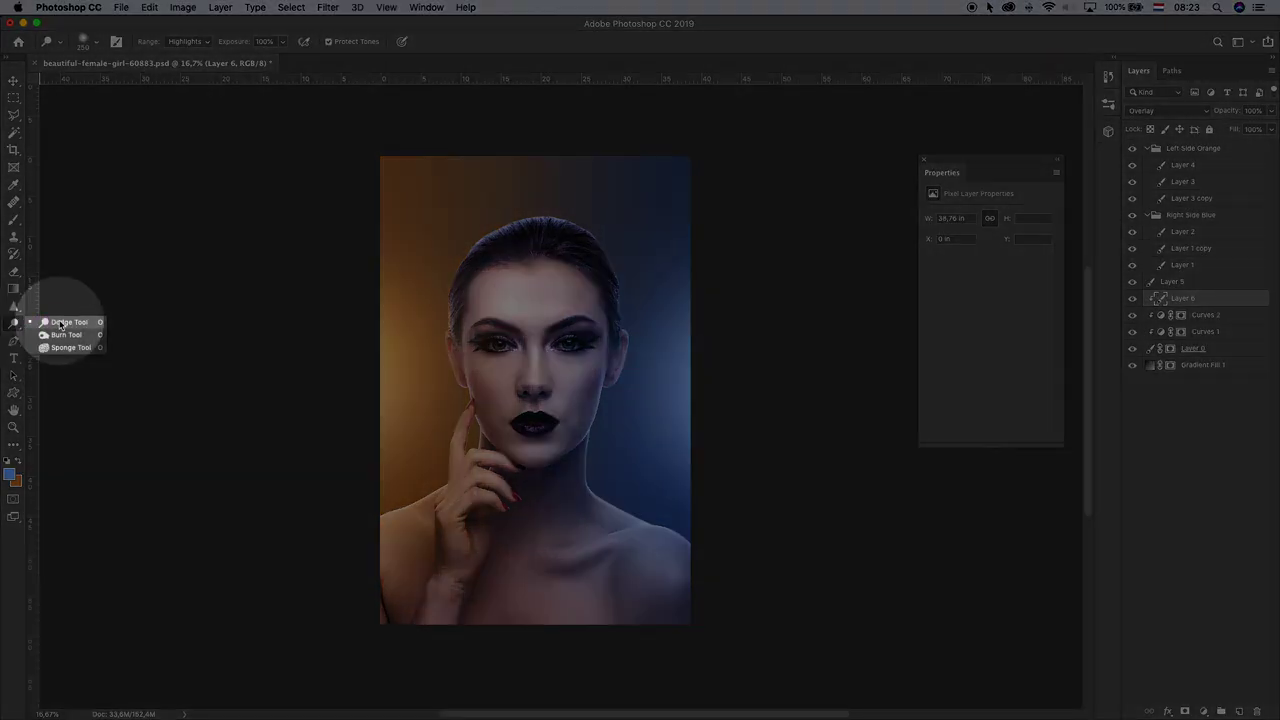
{"action": "left_click", "coordinate": [62, 324]}
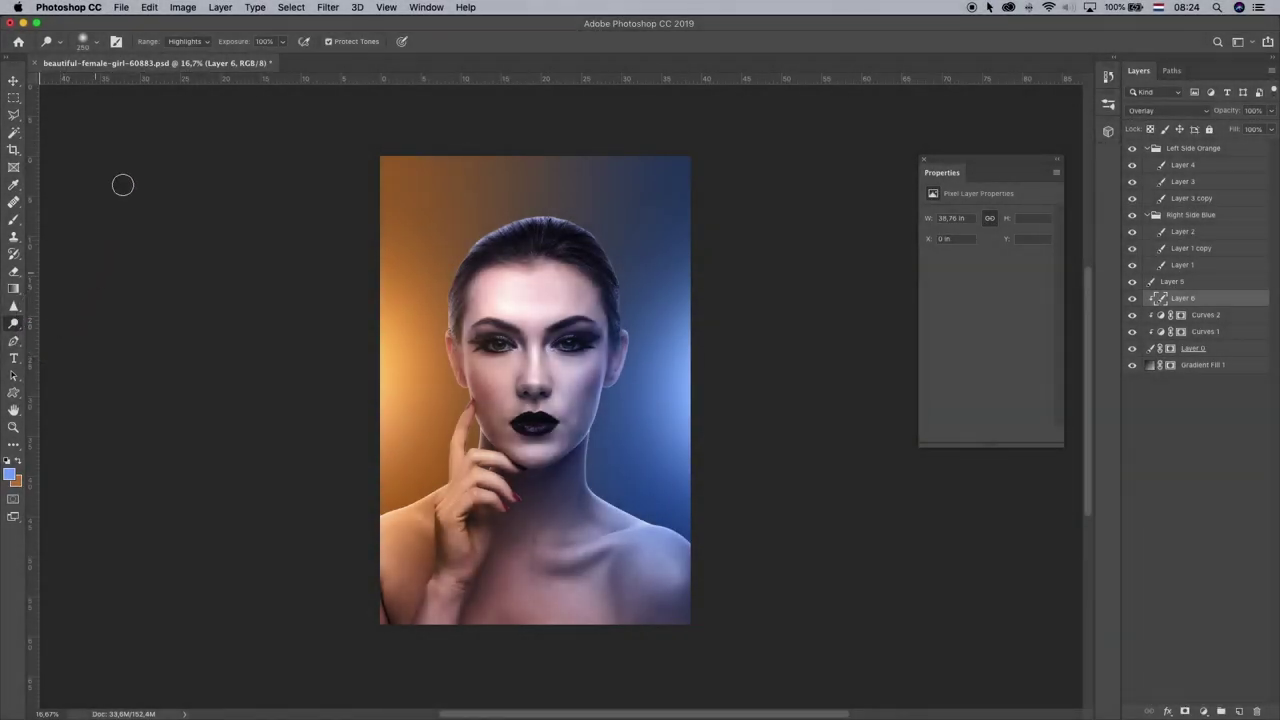
{"action": "left_click", "coordinate": [186, 41]}
{"action": "left_click", "coordinate": [190, 41]}
{"action": "left_click", "coordinate": [284, 41]}
{"action": "left_click", "coordinate": [328, 57]}
- Dodge the edge of the neck and shoulder on the woman's blue side with a 250 px brush
{"action": "left_click", "coordinate": [13, 427]}
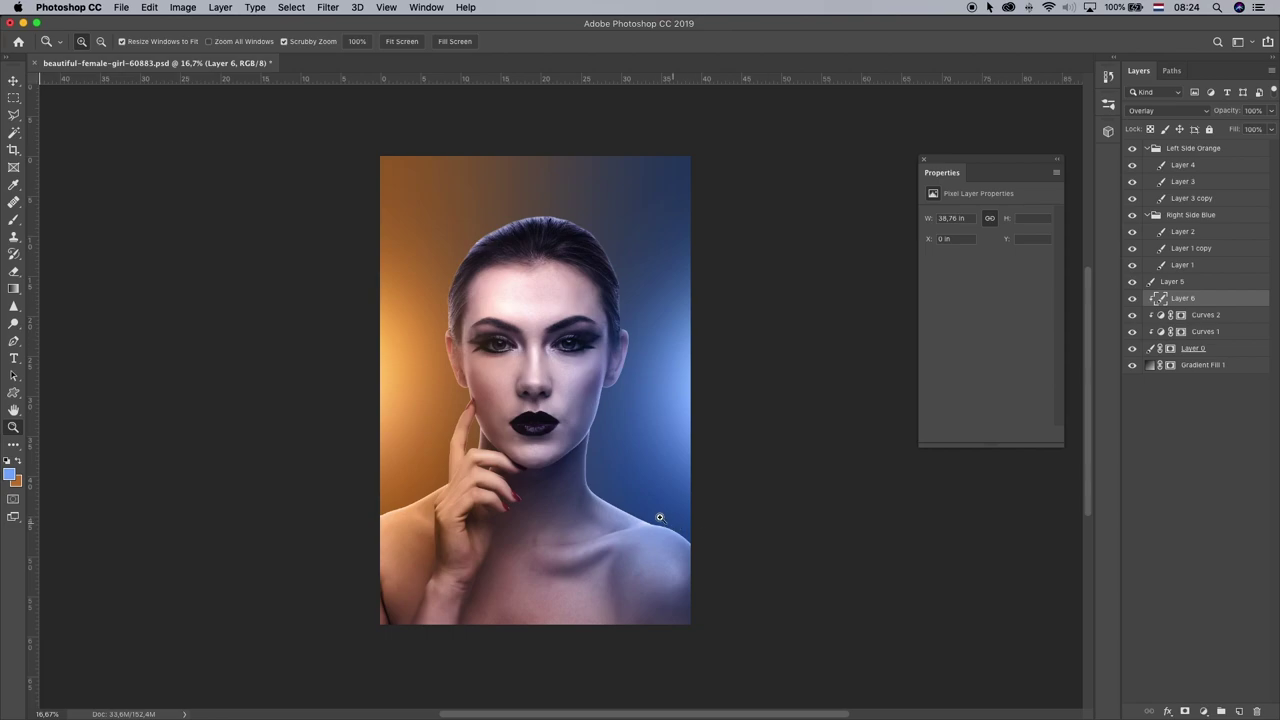
{"action": "left_click", "coordinate": [660, 517]}
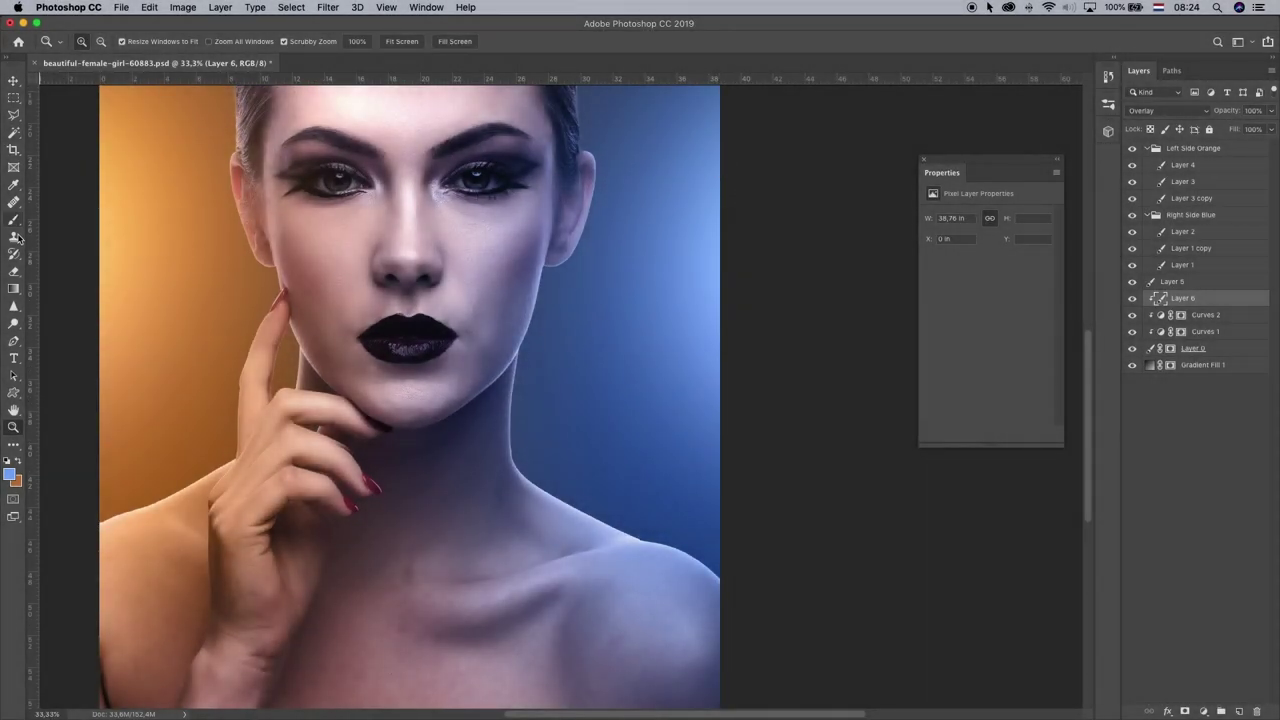
{"action": "left_click", "coordinate": [14, 221]}
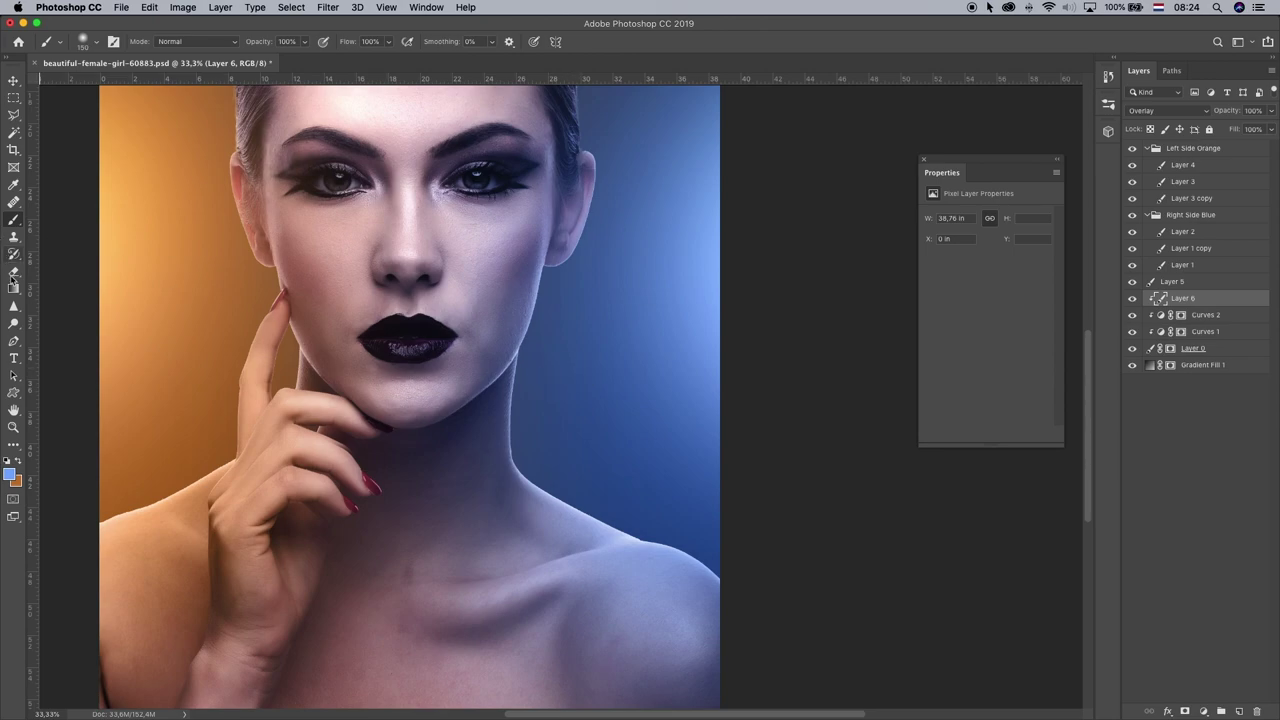
{"action": "left_click", "coordinate": [13, 323]}
{"action": "left_click", "coordinate": [60, 322]}
{"action": "mouse_move", "coordinate": [531, 358]}
{"action": "left_mouse_down"}
{"action": "mouse_move", "coordinate": [523, 469]}
{"action": "mouse_move", "coordinate": [497, 460]}
{"action": "mouse_move", "coordinate": [526, 426]}
{"action": "mouse_move", "coordinate": [518, 476]}
{"action": "left_mouse_up"}
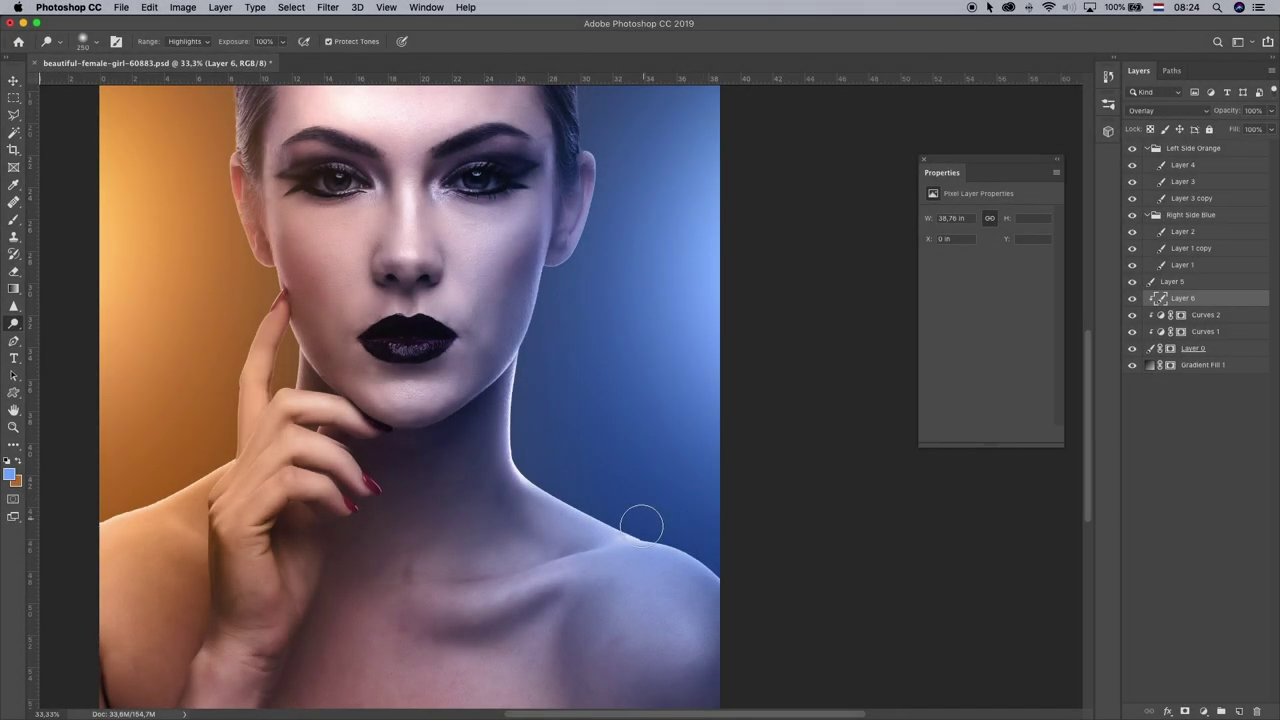
{"action": "left_click_drag", "start_coordinate": [644, 524], "coordinate": [749, 569]}
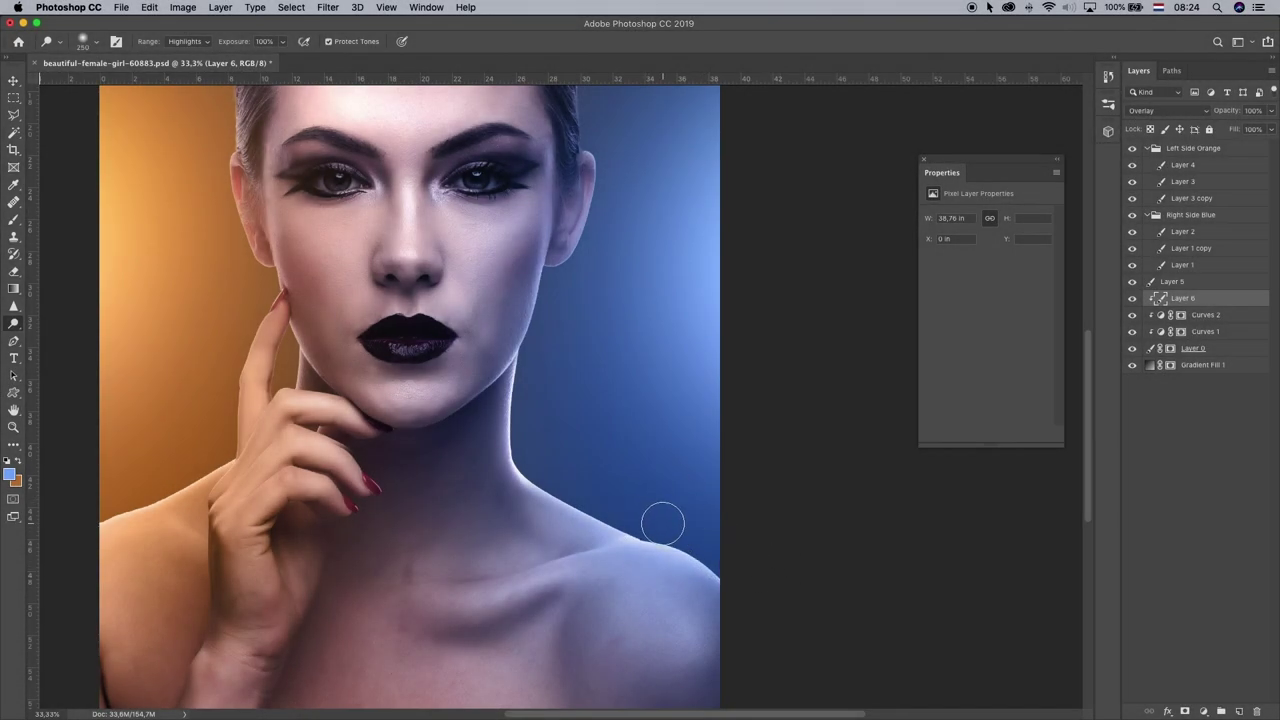
- Dodge the rim light along the top edge of the blue-side shoulder with a smaller brush
{"action": "key", "text": "bracketleft"}
{"action": "key", "text": "bracketleft"}
{"action": "left_click_drag", "start_coordinate": [651, 539], "coordinate": [733, 567]}
{"action": "key", "text": "super+z"}
{"action": "left_click_drag", "start_coordinate": [550, 488], "coordinate": [733, 560]}
{"action": "left_click_drag", "start_coordinate": [525, 358], "coordinate": [545, 294]}
{"action": "key", "text": "super+z"}
- Try to dodge the blue side of the neck with a 300 px brush
{"action": "key", "text": "bracketright"}
{"action": "key", "text": "bracketright"}
{"action": "key", "text": "bracketright"}
{"action": "key", "text": "bracketright"}
{"action": "key", "text": "bracketright"}
{"action": "mouse_move", "coordinate": [531, 392]}
{"action": "left_mouse_down"}
{"action": "mouse_move", "coordinate": [520, 429]}
{"action": "mouse_move", "coordinate": [440, 512]}
{"action": "left_mouse_up"}
{"action": "key", "text": "super+z"}
{"action": "key", "text": "super+z"}
{"action": "key", "text": "super+z"}
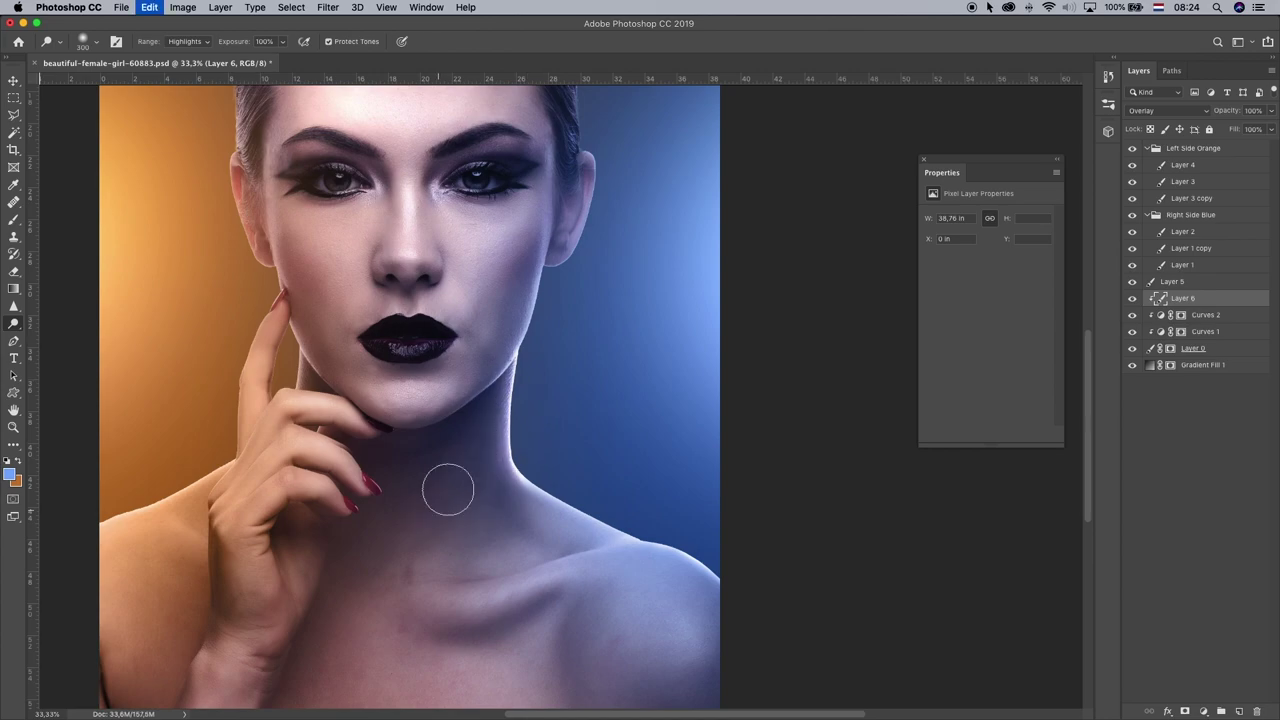
- Lower the dodge exposure to 74% and brighten the base of the neck on the blue side with a 500 px brush
{"action": "left_click", "coordinate": [280, 45]}
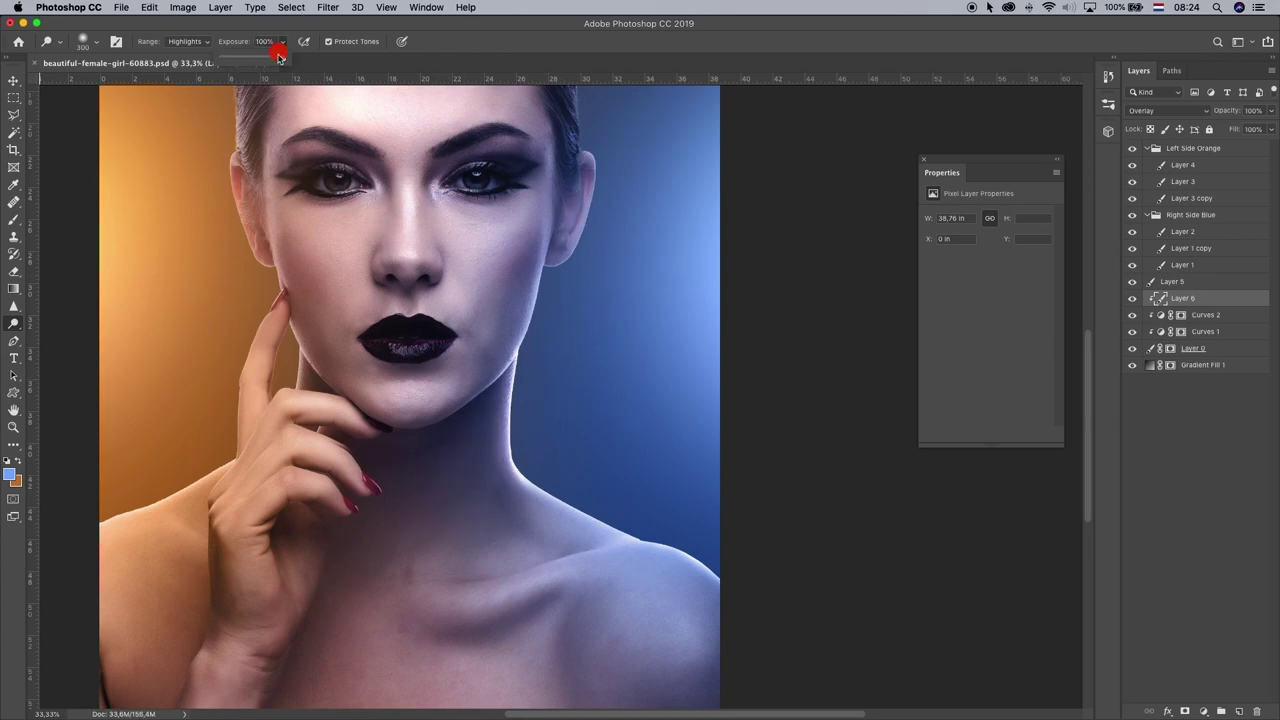
{"action": "mouse_move", "coordinate": [534, 451]}
{"action": "left_mouse_down"}
{"action": "mouse_move", "coordinate": [509, 480]}
{"action": "mouse_move", "coordinate": [546, 384]}
{"action": "left_mouse_up"}
{"action": "mouse_move", "coordinate": [505, 496]}
{"action": "left_mouse_down"}
{"action": "mouse_move", "coordinate": [586, 389]}
{"action": "mouse_move", "coordinate": [586, 419]}
{"action": "left_mouse_up"}
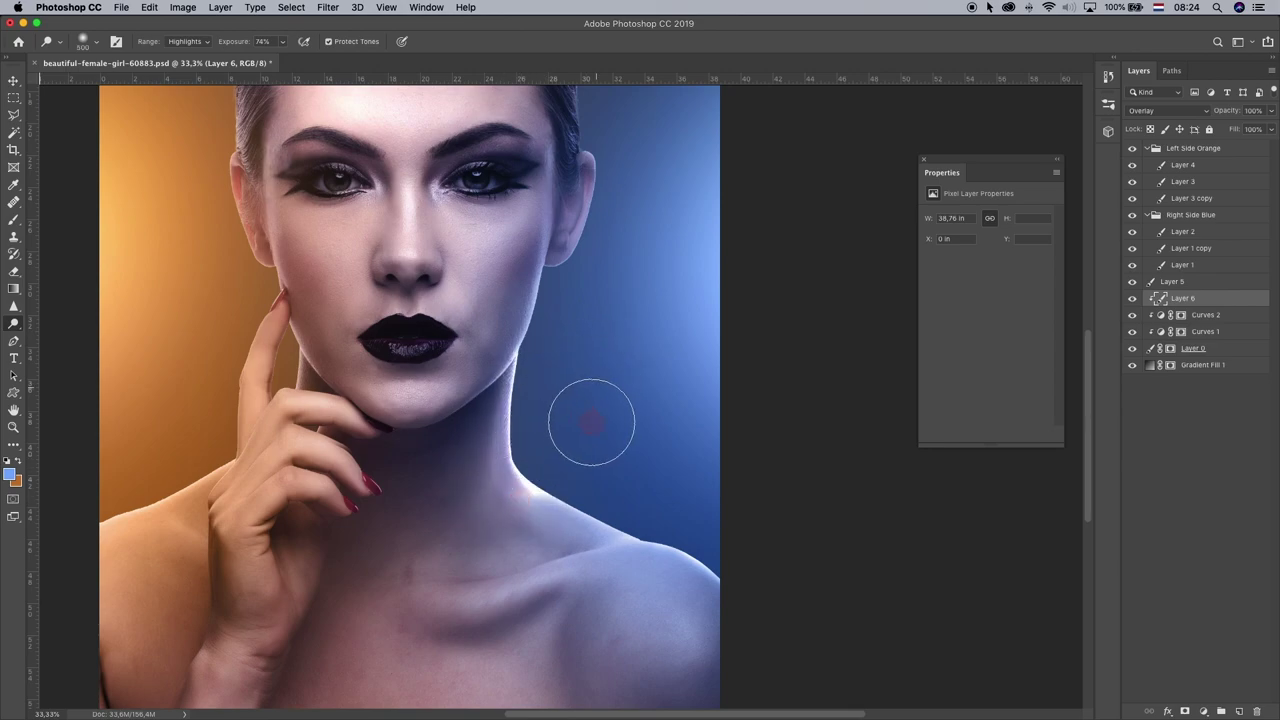
{"action": "key", "text": "super+z"}
{"action": "left_click", "coordinate": [543, 491]}
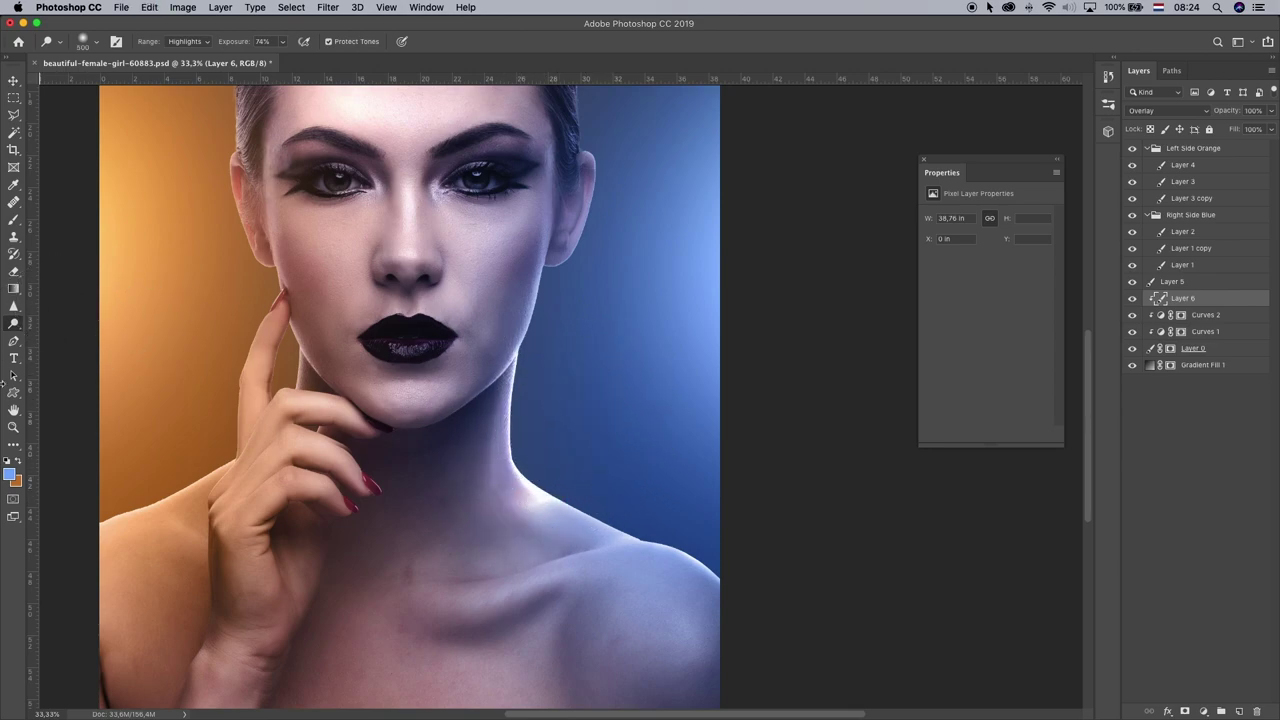
- Examine the dodged neck in the full portrait and up close at the blue-side shoulder
{"action": "left_click", "coordinate": [13, 427]}
{"action": "left_click", "coordinate": [517, 440], "text": "alt"}
{"action": "left_click", "coordinate": [517, 440], "text": "alt"}
{"action": "left_click", "coordinate": [517, 440], "text": "alt"}
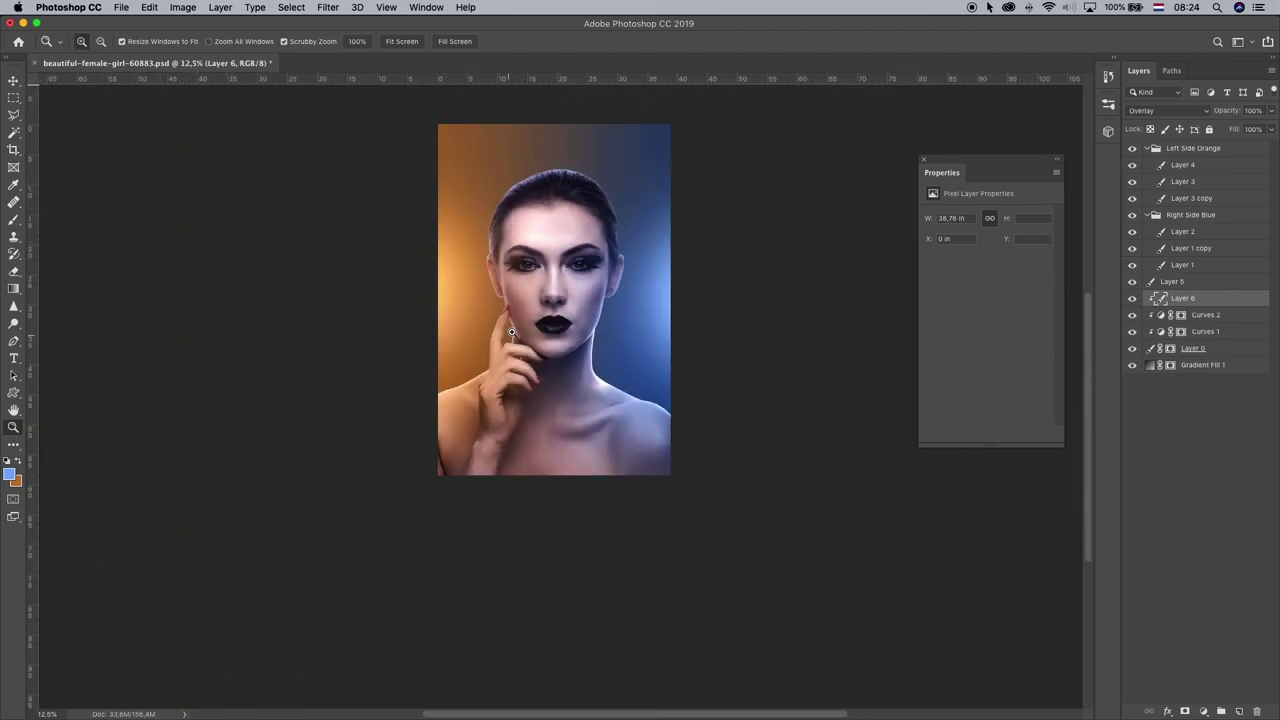
{"action": "left_click", "coordinate": [631, 385]}
{"action": "left_click", "coordinate": [631, 385]}
{"action": "left_click", "coordinate": [631, 385]}
{"action": "left_click_drag", "start_coordinate": [631, 385], "coordinate": [531, 314]}
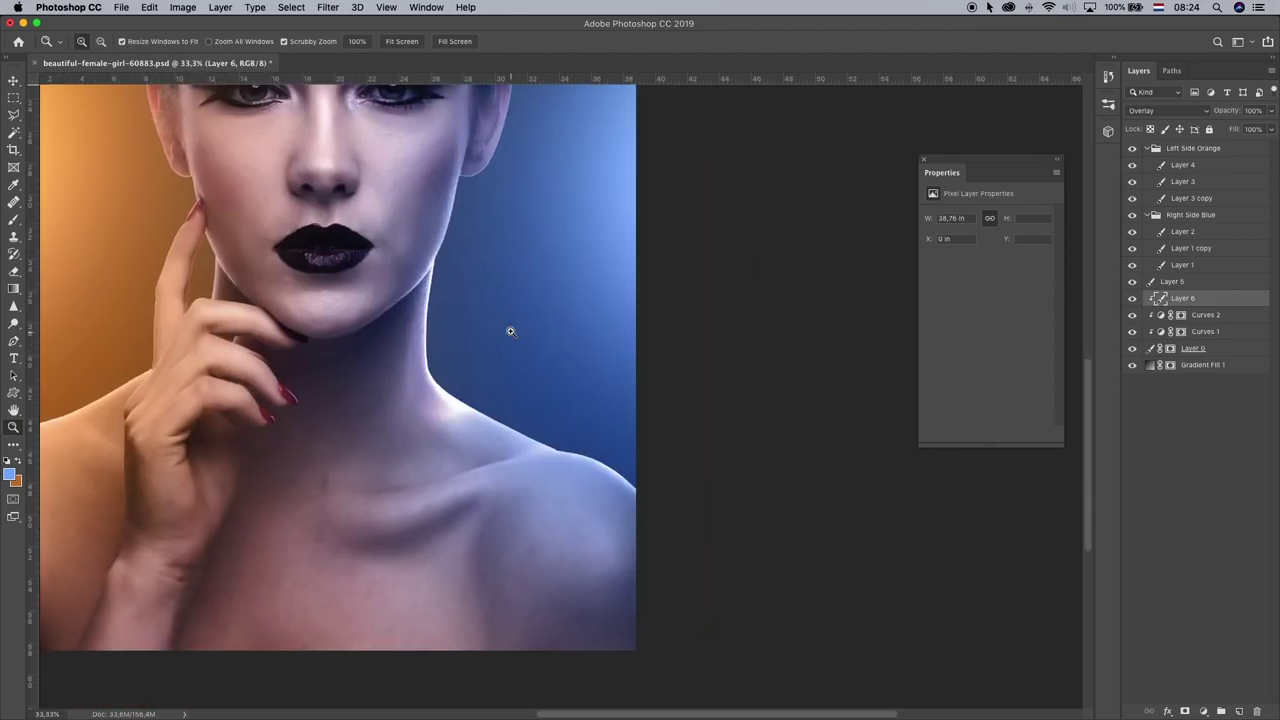
{"action": "left_click", "coordinate": [514, 332]}
{"action": "left_click", "coordinate": [13, 220]}
{"action": "left_click", "coordinate": [95, 42]}
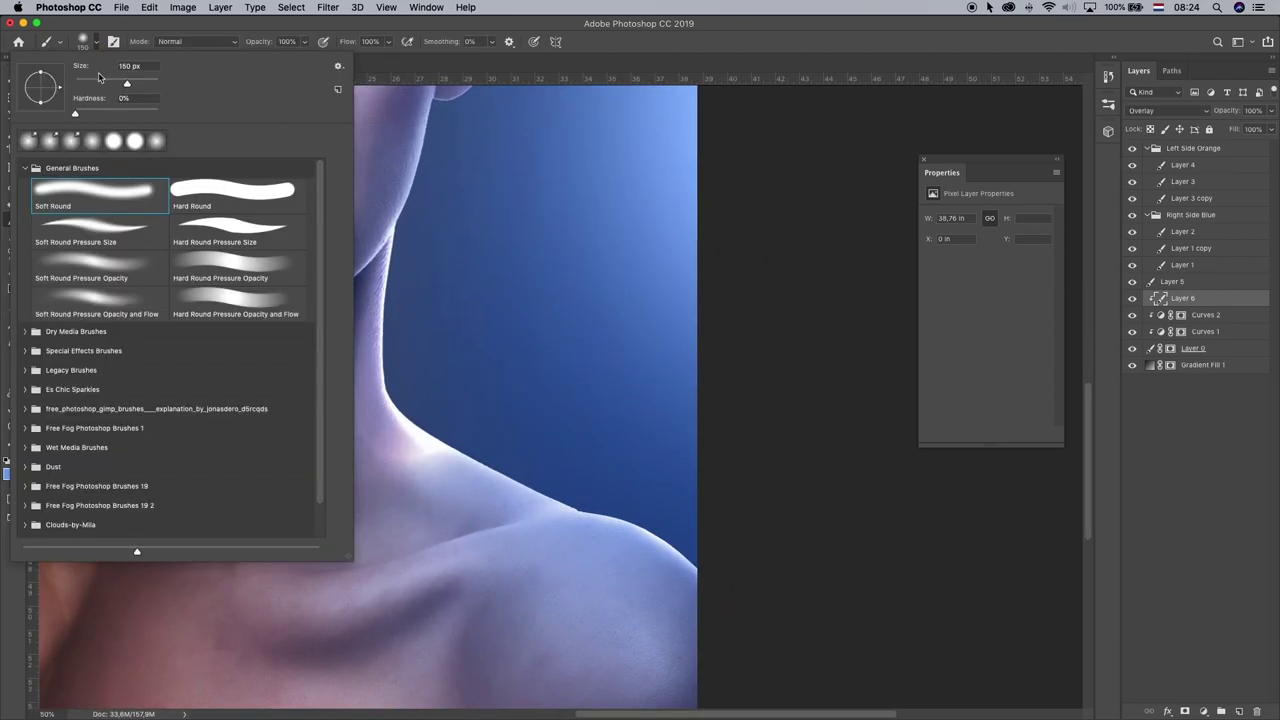
{"action": "left_click", "coordinate": [263, 30]}
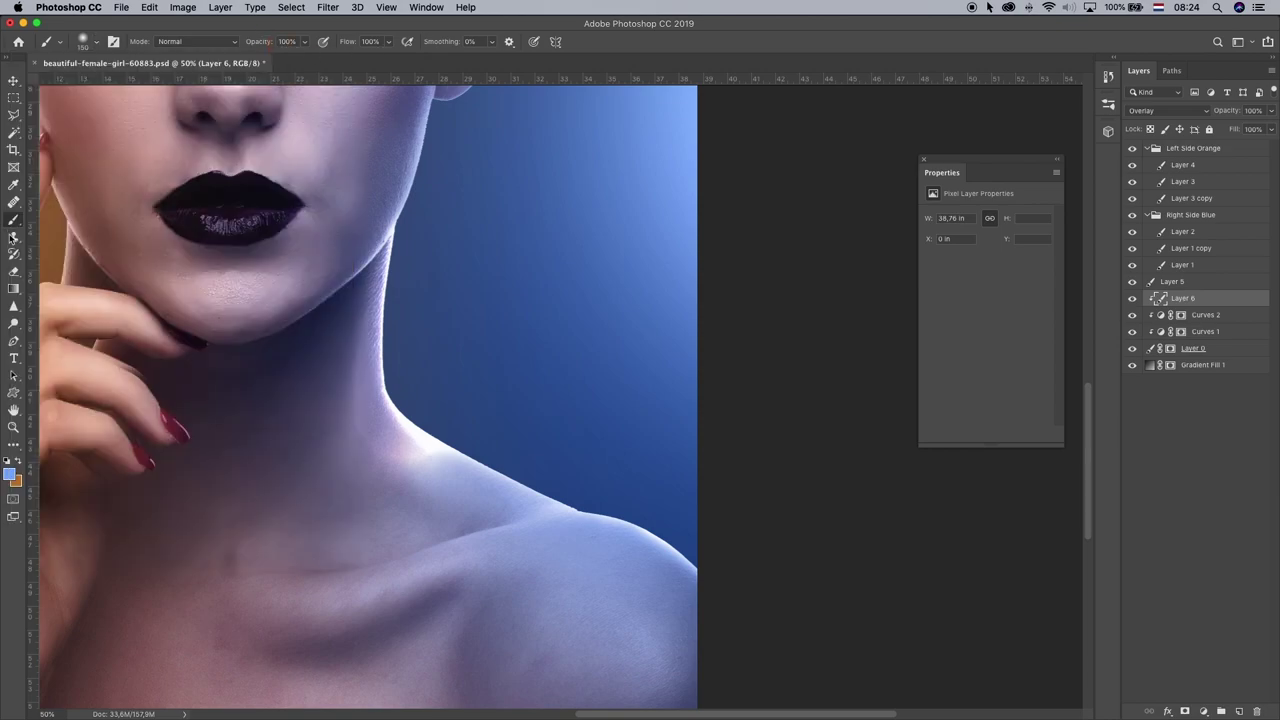
- Set the dodge exposure to 100% and brighten the upper edge of the blue-side shoulder with an 80 px brush
{"action": "left_click", "coordinate": [13, 323]}
{"action": "left_click", "coordinate": [62, 322]}
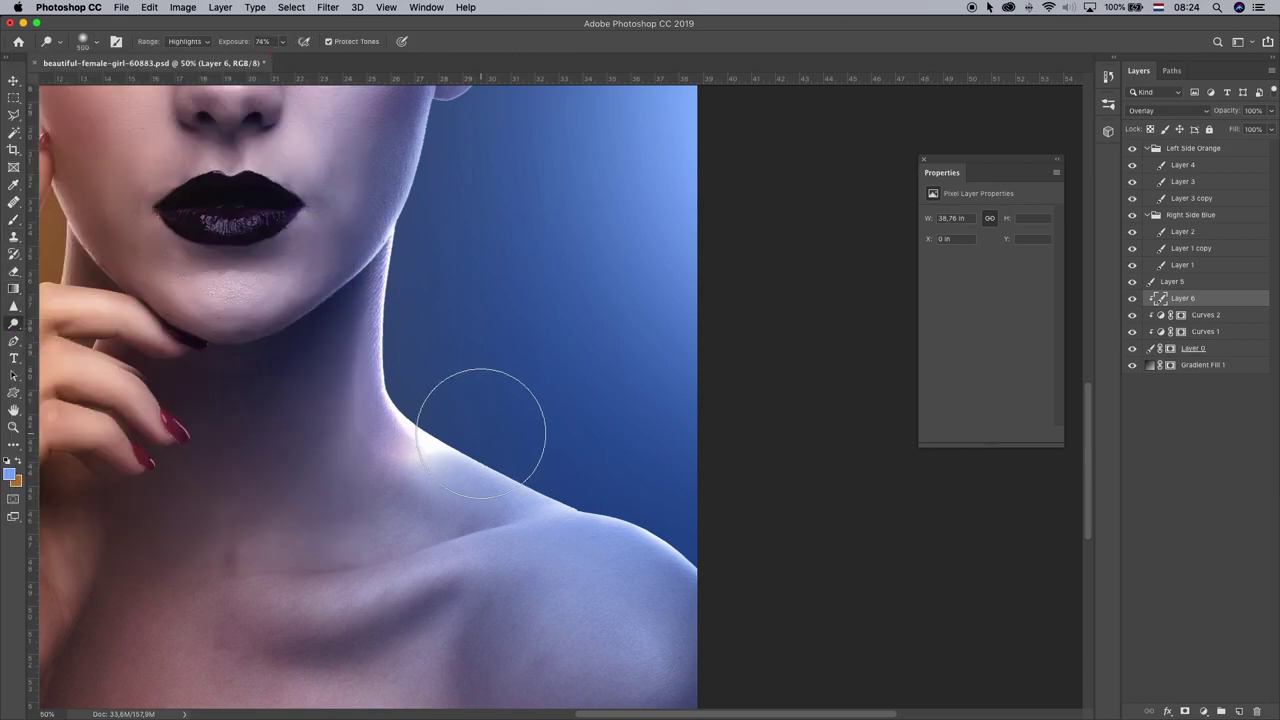
{"action": "left_click", "coordinate": [284, 42]}
{"action": "left_click_drag", "start_coordinate": [294, 60], "coordinate": [302, 60]}
{"action": "left_click", "coordinate": [559, 490]}
{"action": "key", "text": "bracketleft"}
{"action": "key", "text": "bracketleft"}
{"action": "key", "text": "bracketleft"}
{"action": "key", "text": "bracketleft"}
{"action": "mouse_move", "coordinate": [460, 449]}
{"action": "left_mouse_down"}
{"action": "mouse_move", "coordinate": [501, 461]}
{"action": "mouse_move", "coordinate": [473, 452]}
{"action": "mouse_move", "coordinate": [557, 484]}
{"action": "mouse_move", "coordinate": [469, 449]}
{"action": "mouse_move", "coordinate": [620, 512]}
{"action": "mouse_move", "coordinate": [481, 447]}
{"action": "mouse_move", "coordinate": [576, 506]}
{"action": "mouse_move", "coordinate": [690, 516]}
{"action": "left_mouse_up"}
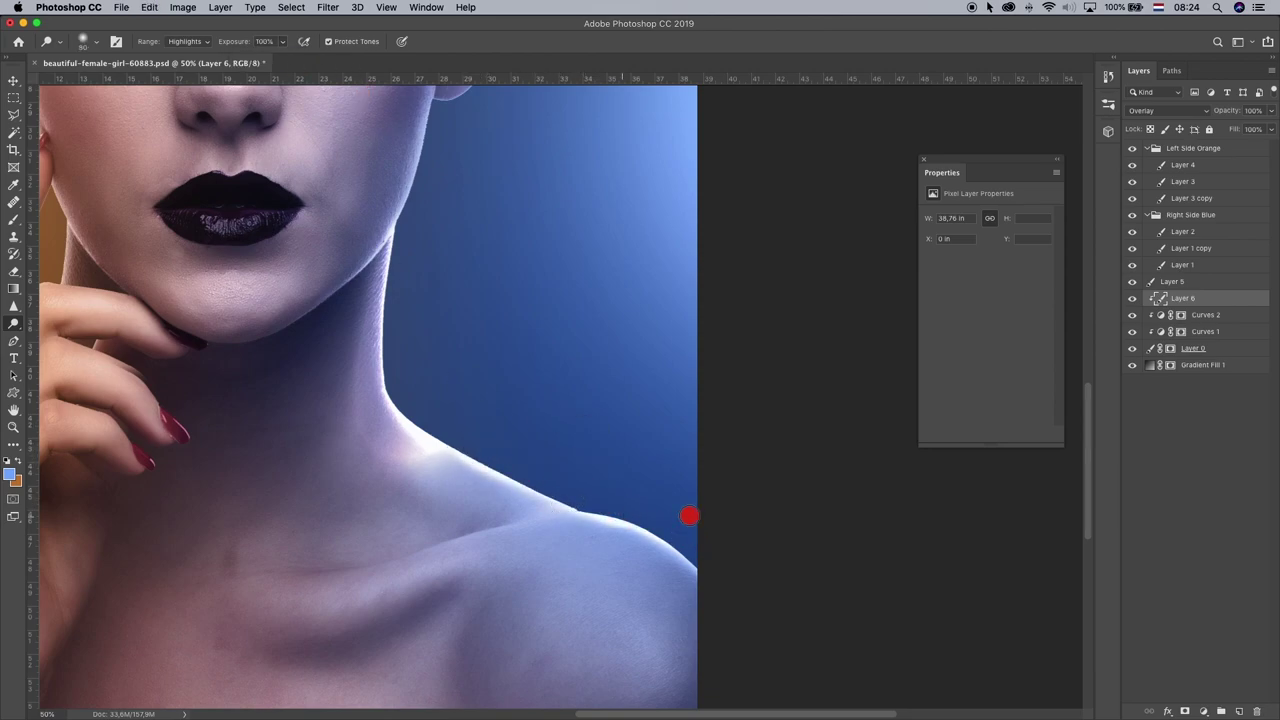
{"action": "key", "text": "super+z"}
- Dodge the edge of the jaw and cheek on the blue side with the 80 px brush
{"action": "scroll", "coordinate": [669, 509], "scroll_direction": "up", "scroll_amount": 5}
{"action": "scroll", "coordinate": [669, 509], "scroll_direction": "left", "scroll_amount": 5}
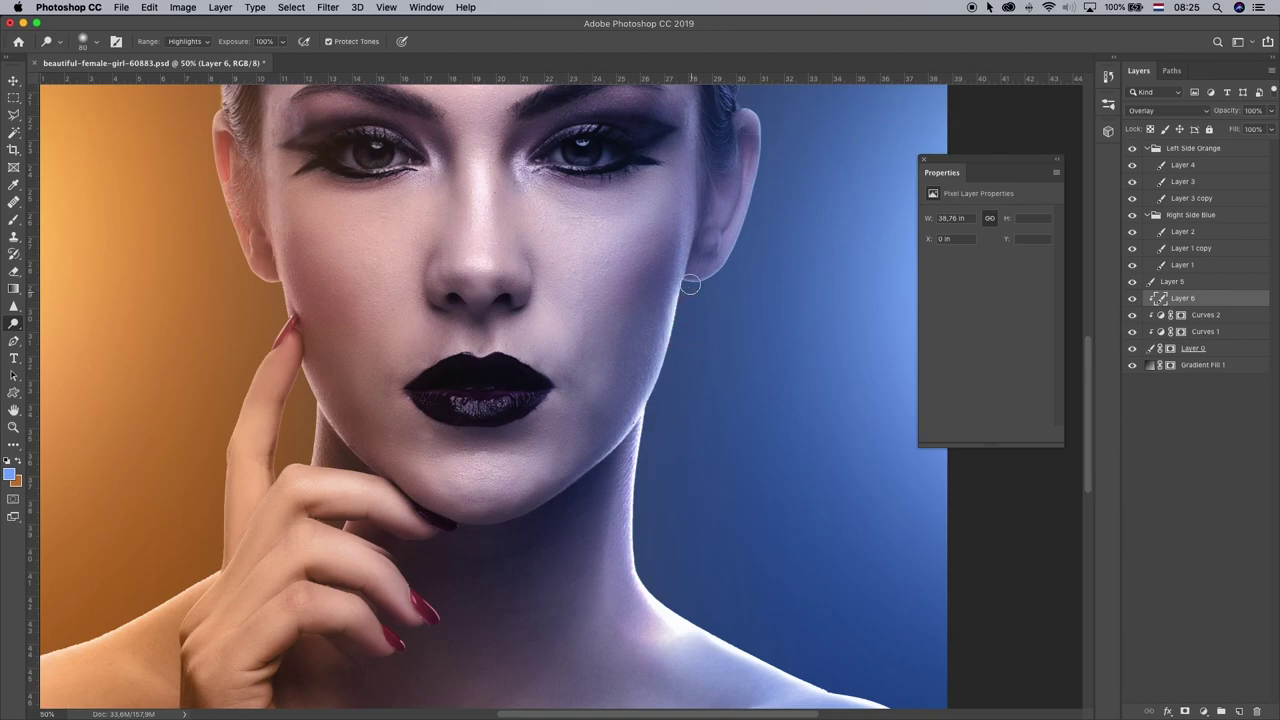
{"action": "scroll", "coordinate": [734, 349], "scroll_direction": "up", "scroll_amount": 5}
{"action": "scroll", "coordinate": [734, 349], "scroll_direction": "right", "scroll_amount": 2}
{"action": "mouse_move", "coordinate": [734, 349]}
{"action": "left_mouse_down"}
{"action": "mouse_move", "coordinate": [800, 189]}
{"action": "mouse_move", "coordinate": [805, 219]}
{"action": "left_mouse_up"}
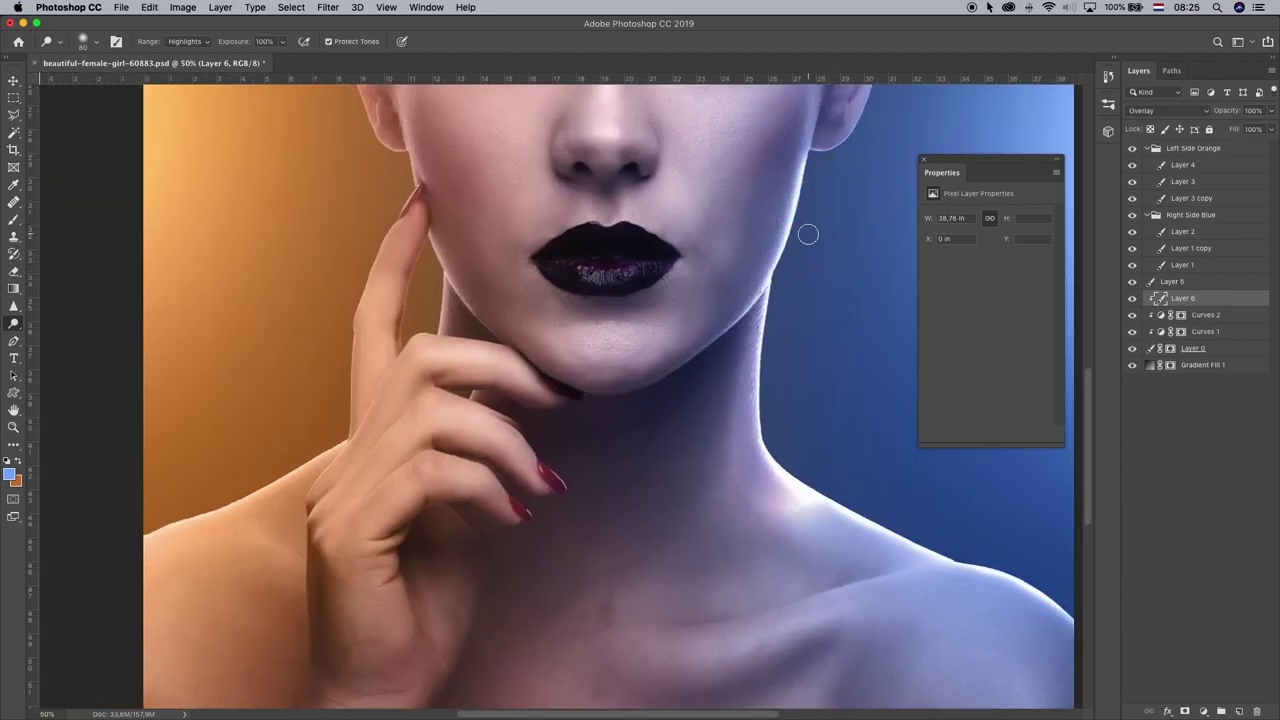
{"action": "mouse_move", "coordinate": [808, 234]}
{"action": "left_mouse_down"}
{"action": "mouse_move", "coordinate": [520, 243]}
{"action": "mouse_move", "coordinate": [474, 420]}
{"action": "mouse_move", "coordinate": [546, 317]}
{"action": "mouse_move", "coordinate": [671, 250]}
{"action": "mouse_move", "coordinate": [693, 255]}
{"action": "left_mouse_up"}
- Dodge the top edge of the orange-side shoulder with the 80 px brush
{"action": "key", "text": "super+r"}
{"action": "mouse_move", "coordinate": [342, 344]}
{"action": "left_mouse_down"}
{"action": "mouse_move", "coordinate": [429, 331]}
{"action": "mouse_move", "coordinate": [475, 397]}
{"action": "left_mouse_up"}
{"action": "left_click", "coordinate": [303, 434], "text": "ctrl+alt"}
{"action": "key", "text": "super+z"}
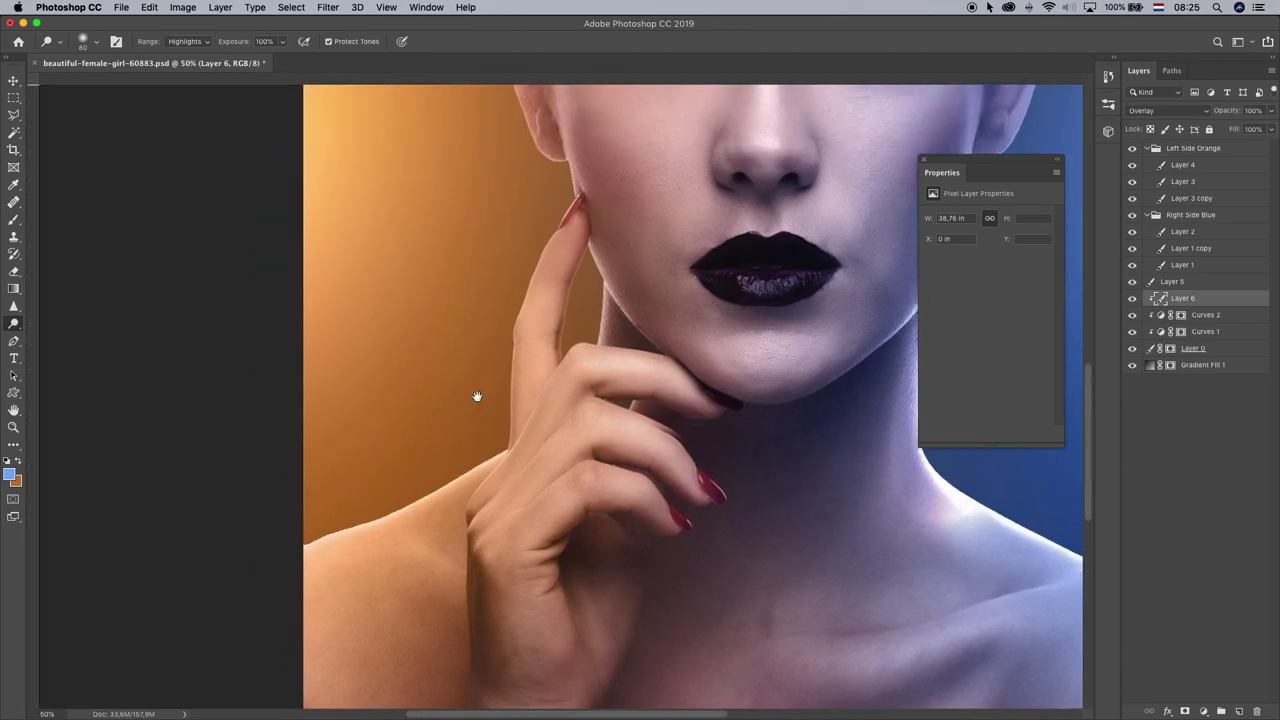
{"action": "left_click_drag", "start_coordinate": [468, 461], "coordinate": [369, 503]}
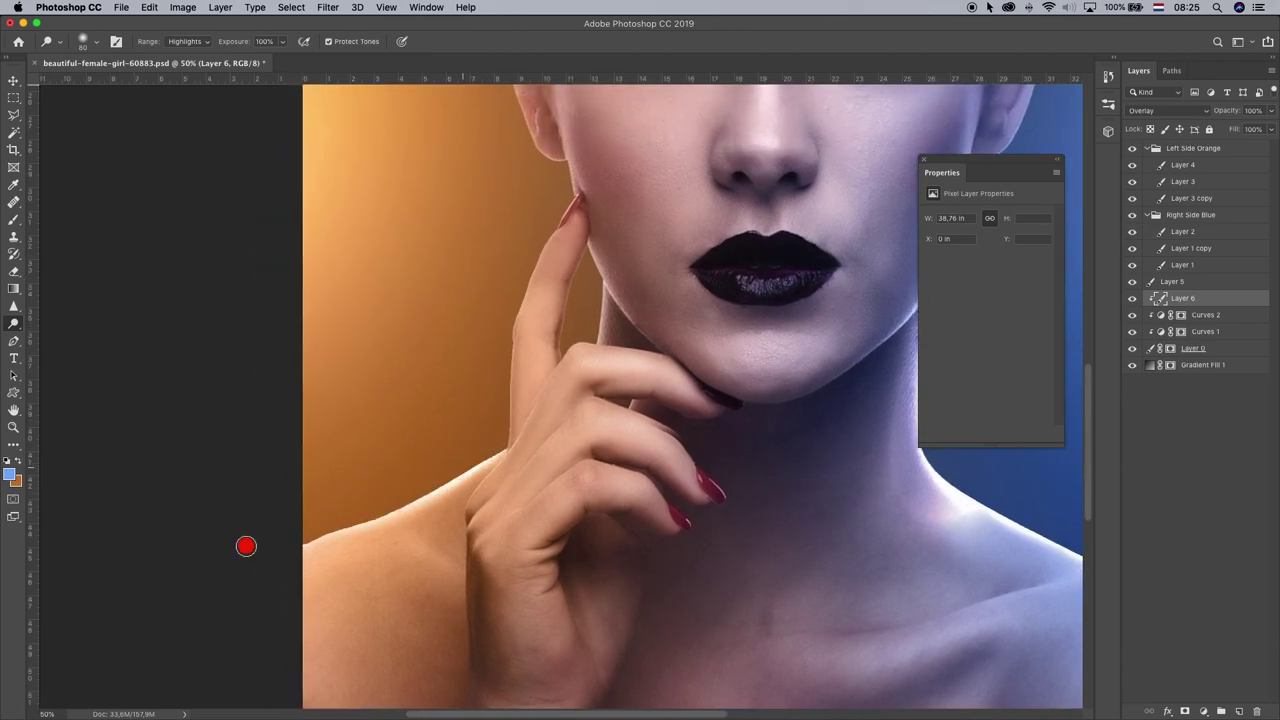
{"action": "key", "text": "super+z"}
{"action": "left_click_drag", "start_coordinate": [449, 474], "coordinate": [329, 520]}
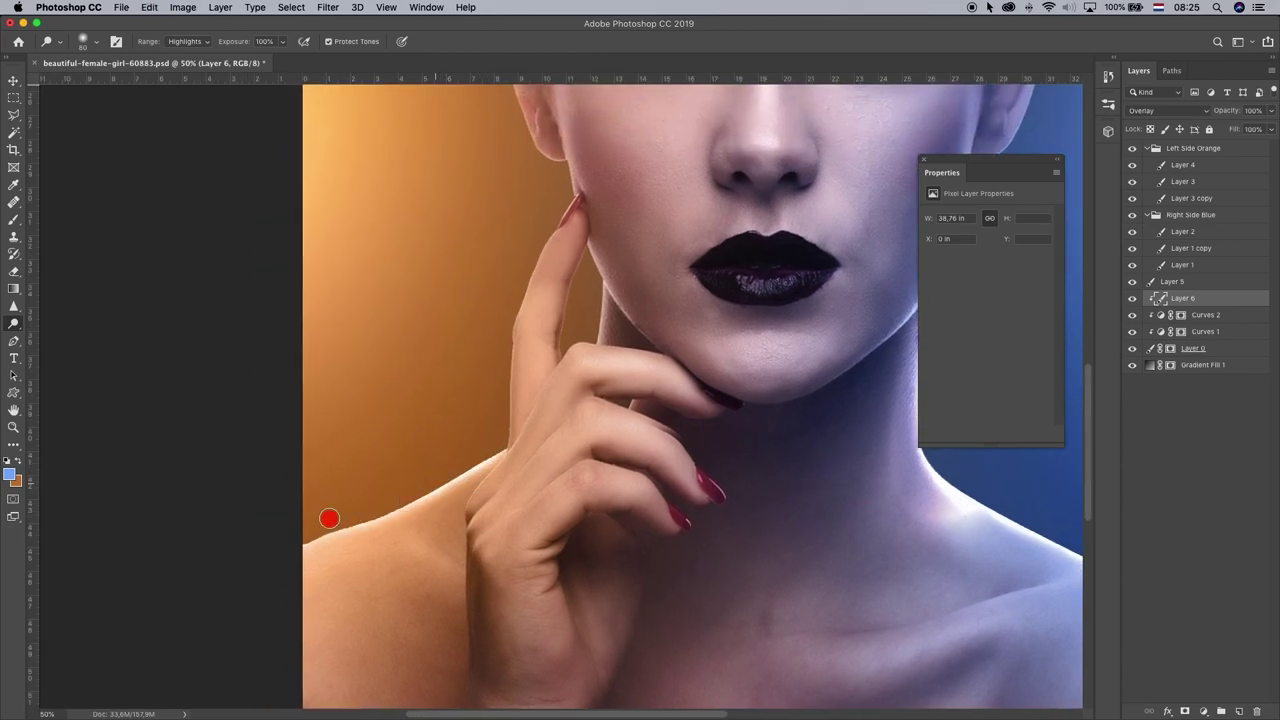
- Dodge the outer edge of the raised finger and the orange-side jaw and neck, reducing the brush to 40 px
{"action": "mouse_move", "coordinate": [374, 480]}
{"action": "left_mouse_down"}
{"action": "mouse_move", "coordinate": [289, 263]}
{"action": "mouse_move", "coordinate": [333, 499]}
{"action": "mouse_move", "coordinate": [383, 367]}
{"action": "left_mouse_up"}
{"action": "key", "text": "super+r"}
{"action": "key", "text": "super+z"}
{"action": "left_click_drag", "start_coordinate": [383, 503], "coordinate": [386, 354]}
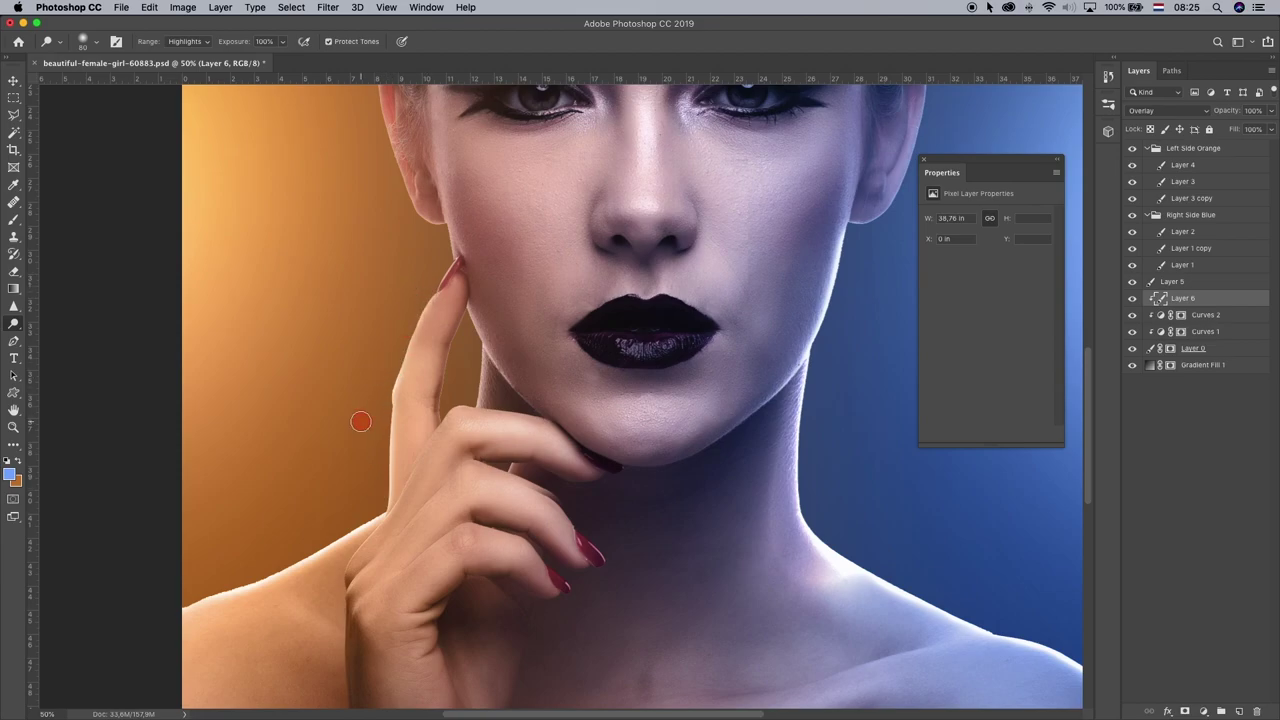
{"action": "left_click_drag", "start_coordinate": [428, 286], "coordinate": [415, 471]}
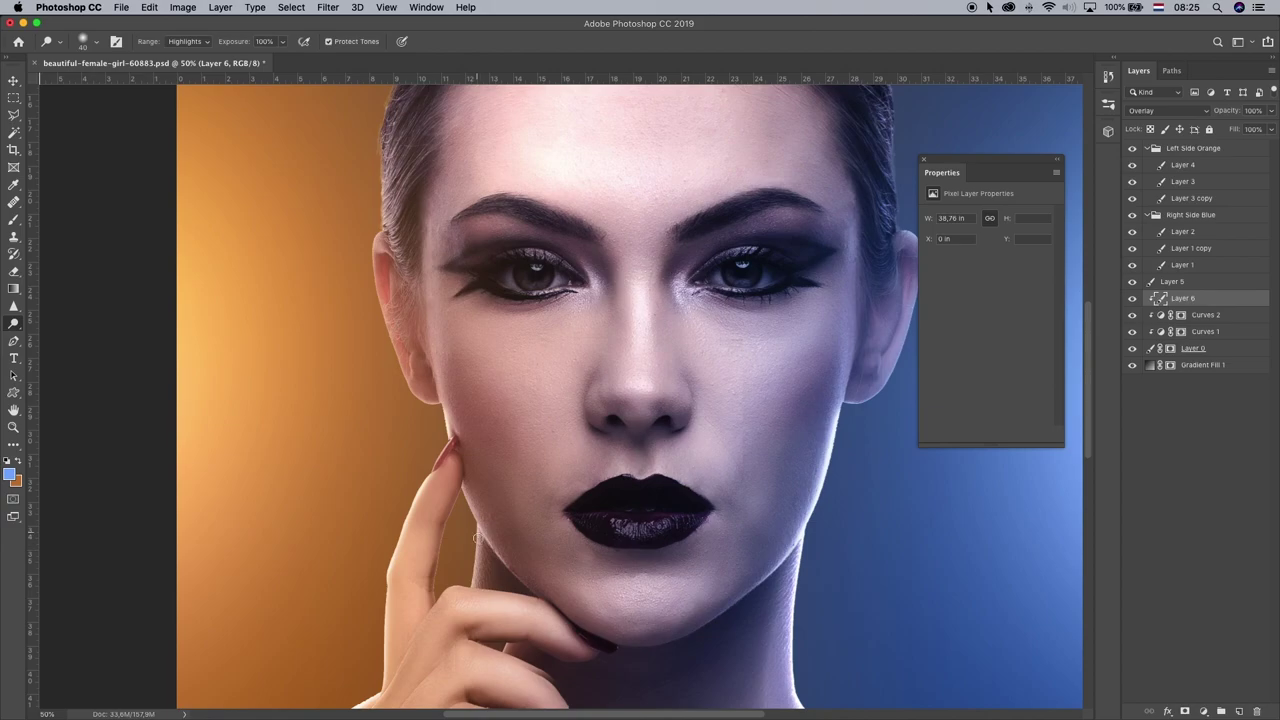
{"action": "left_click_drag", "start_coordinate": [475, 525], "coordinate": [457, 390]}
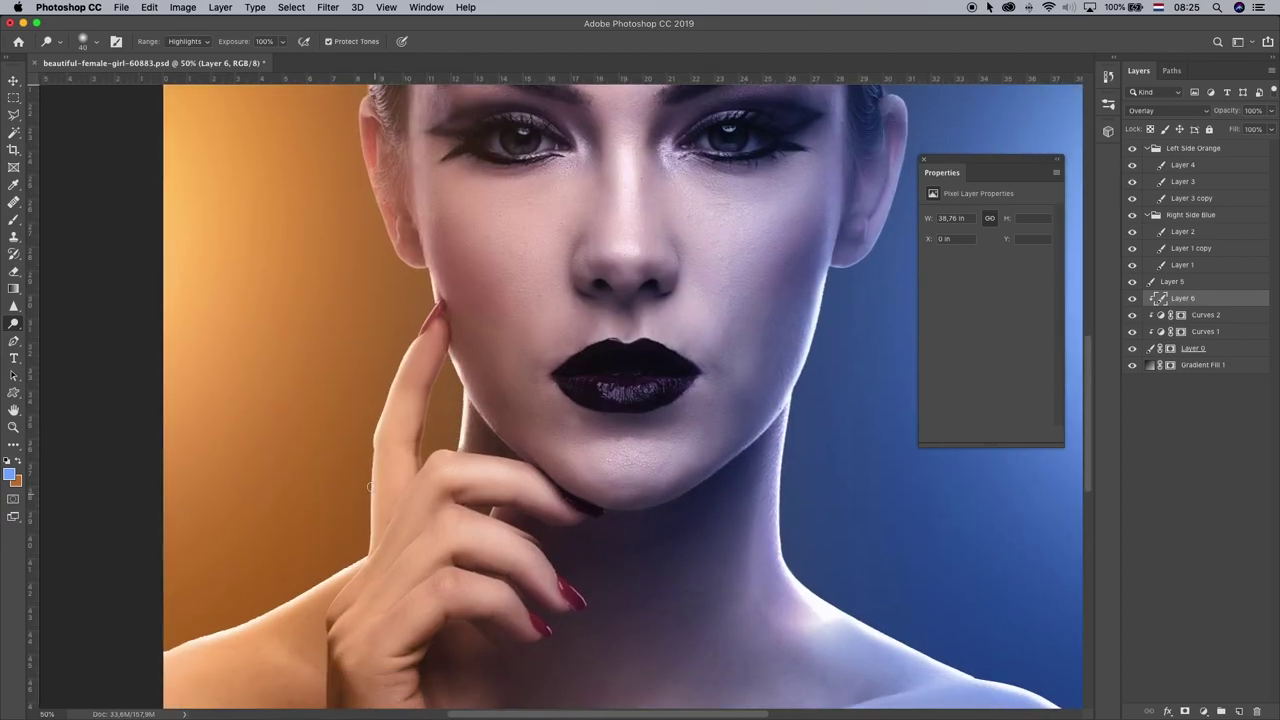
- Try to dodge more of the outer edge of the hand and raised finger on the orange side
{"action": "left_click", "coordinate": [13, 427]}
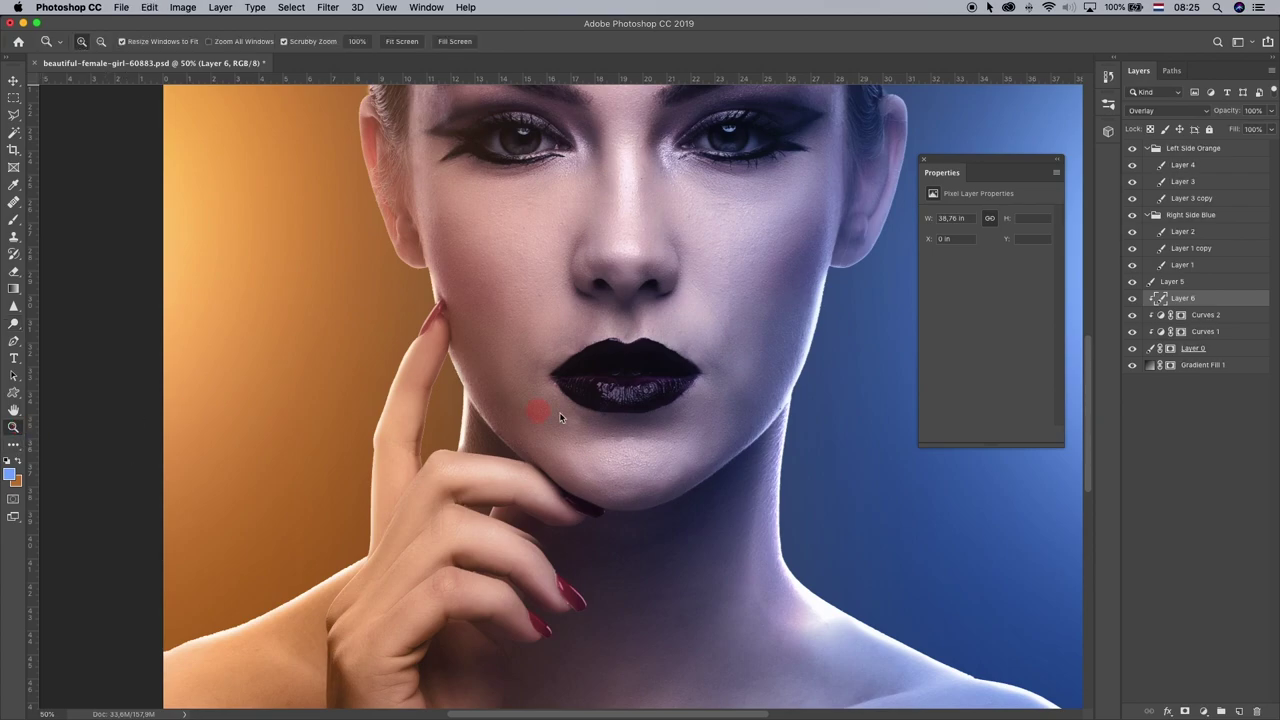
{"action": "left_click", "coordinate": [572, 408], "text": "alt"}
{"action": "left_click", "coordinate": [576, 410], "text": "alt"}
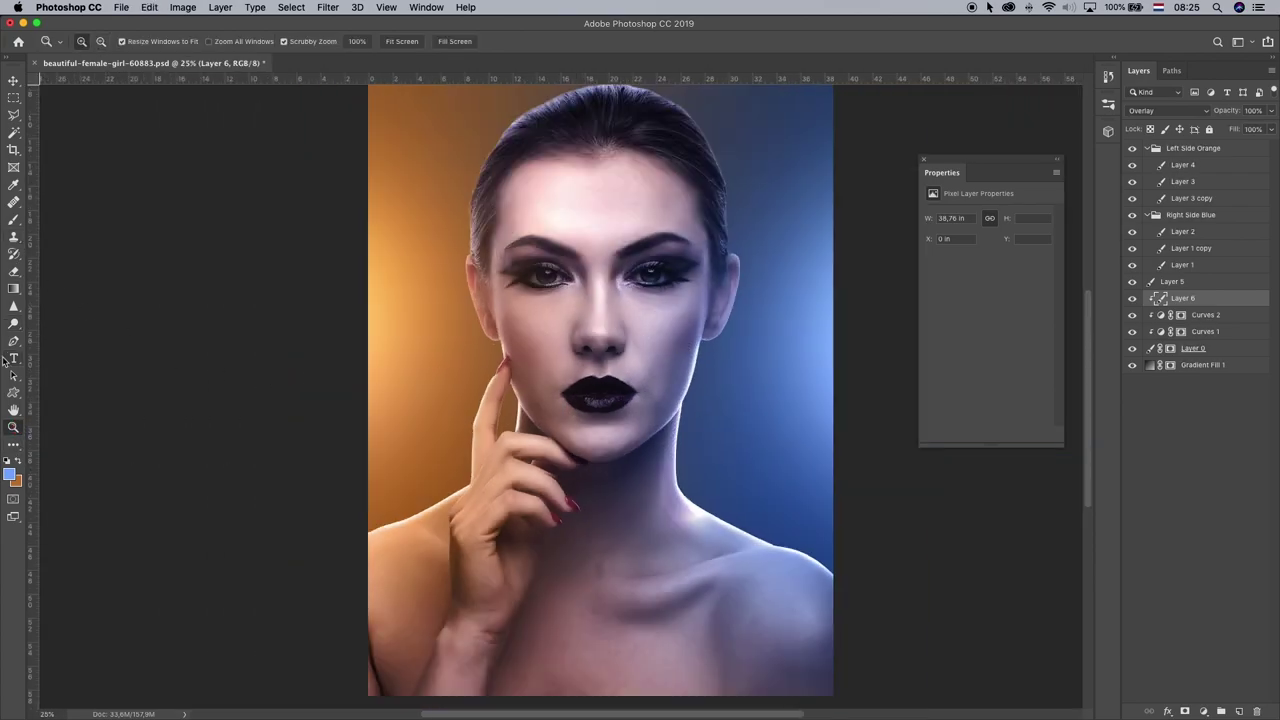
{"action": "left_click", "coordinate": [13, 323]}
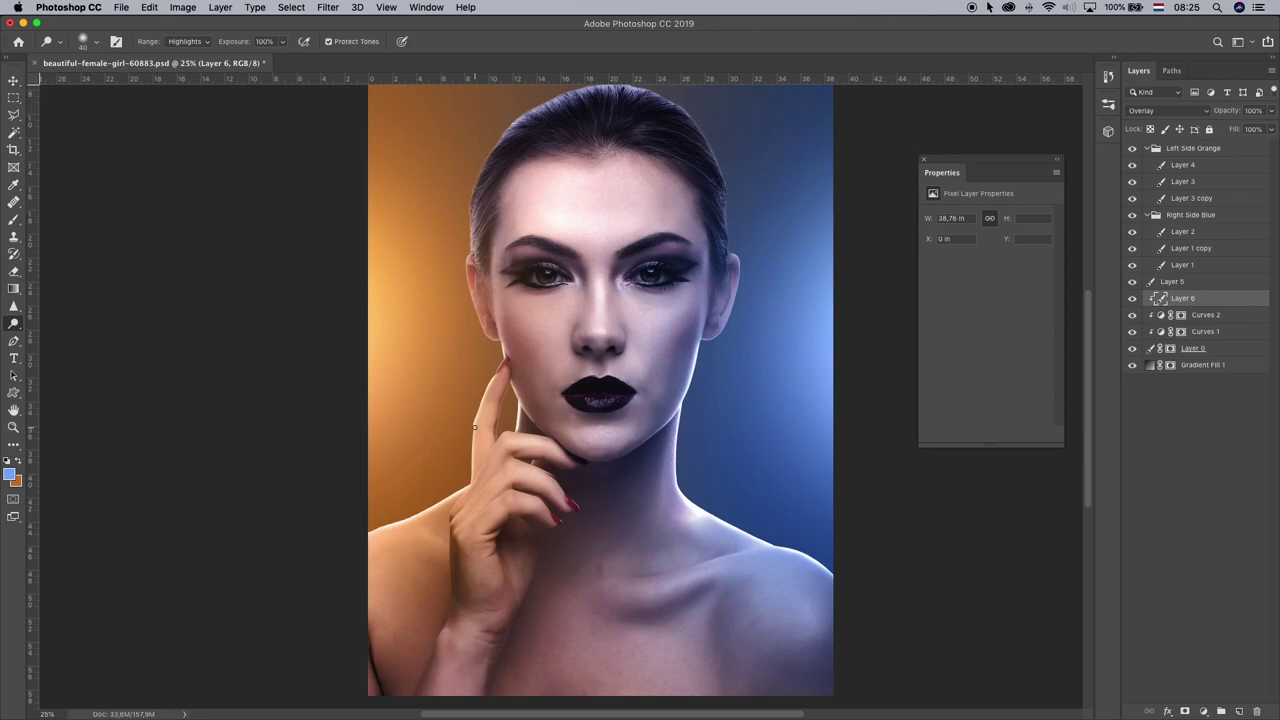
{"action": "left_click", "coordinate": [466, 483]}
{"action": "key", "text": "super+z"}
{"action": "left_click", "coordinate": [477, 427]}
{"action": "left_click_drag", "start_coordinate": [473, 458], "coordinate": [482, 413]}
{"action": "key", "text": "super+z"}
{"action": "left_click", "coordinate": [481, 395]}
{"action": "key", "text": "super+z"}
{"action": "mouse_move", "coordinate": [468, 432]}
{"action": "left_mouse_down"}
{"action": "mouse_move", "coordinate": [469, 491]}
{"action": "mouse_move", "coordinate": [472, 406]}
{"action": "left_mouse_up"}
{"action": "key", "text": "super+z"}
{"action": "key", "text": "super+z"}
{"action": "left_click", "coordinate": [474, 378]}
{"action": "key", "text": "super+z"}
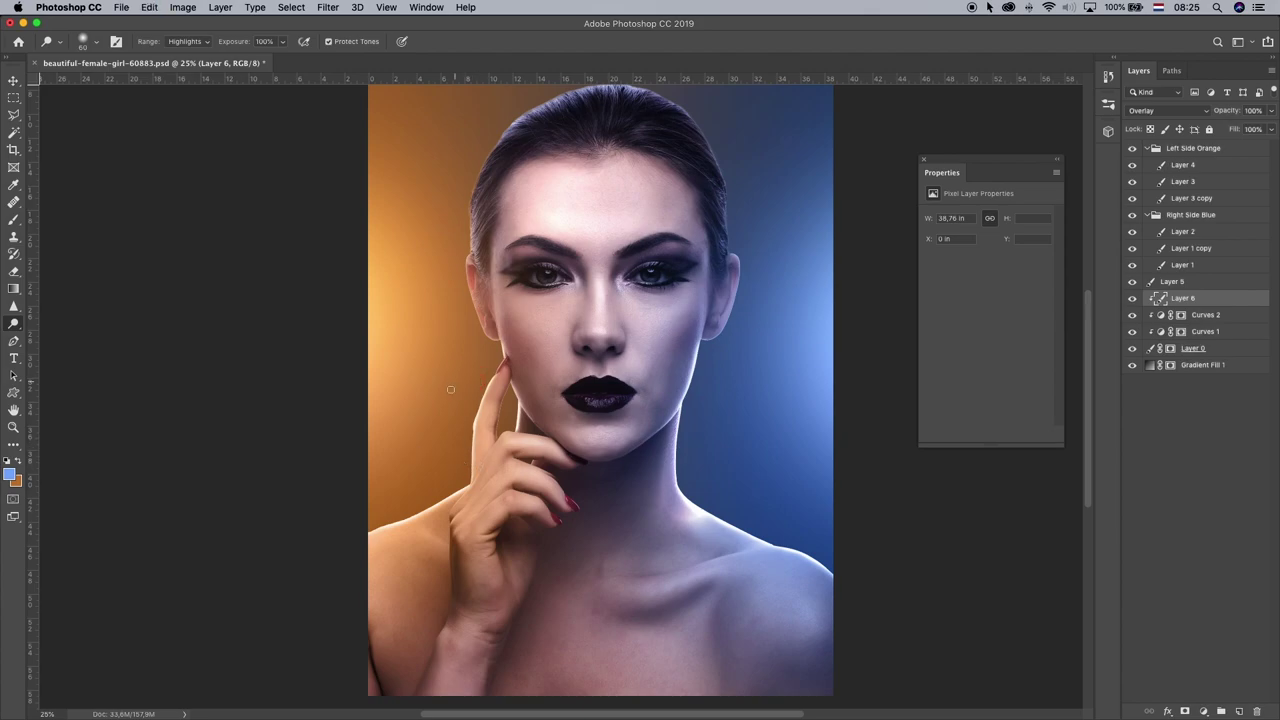
- Hide and show Layer 6 to compare the portrait with and without the dodging
{"action": "left_click", "coordinate": [1129, 296]}
{"action": "left_click", "coordinate": [1131, 298]}
{"action": "left_click", "coordinate": [1132, 299]}
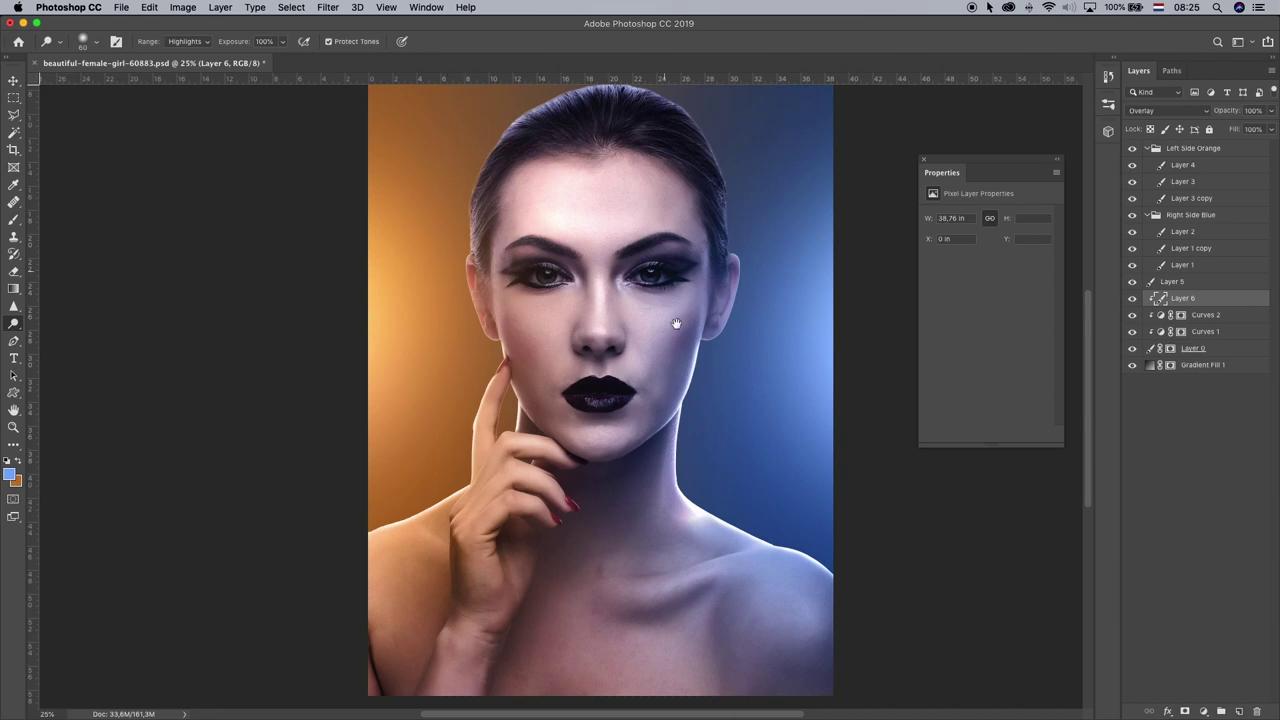
- Dodge the outer rim of the ear on the orange side with a 60 px brush
{"action": "left_click_drag", "start_coordinate": [676, 323], "coordinate": [693, 403]}
{"action": "left_click", "coordinate": [20, 323]}
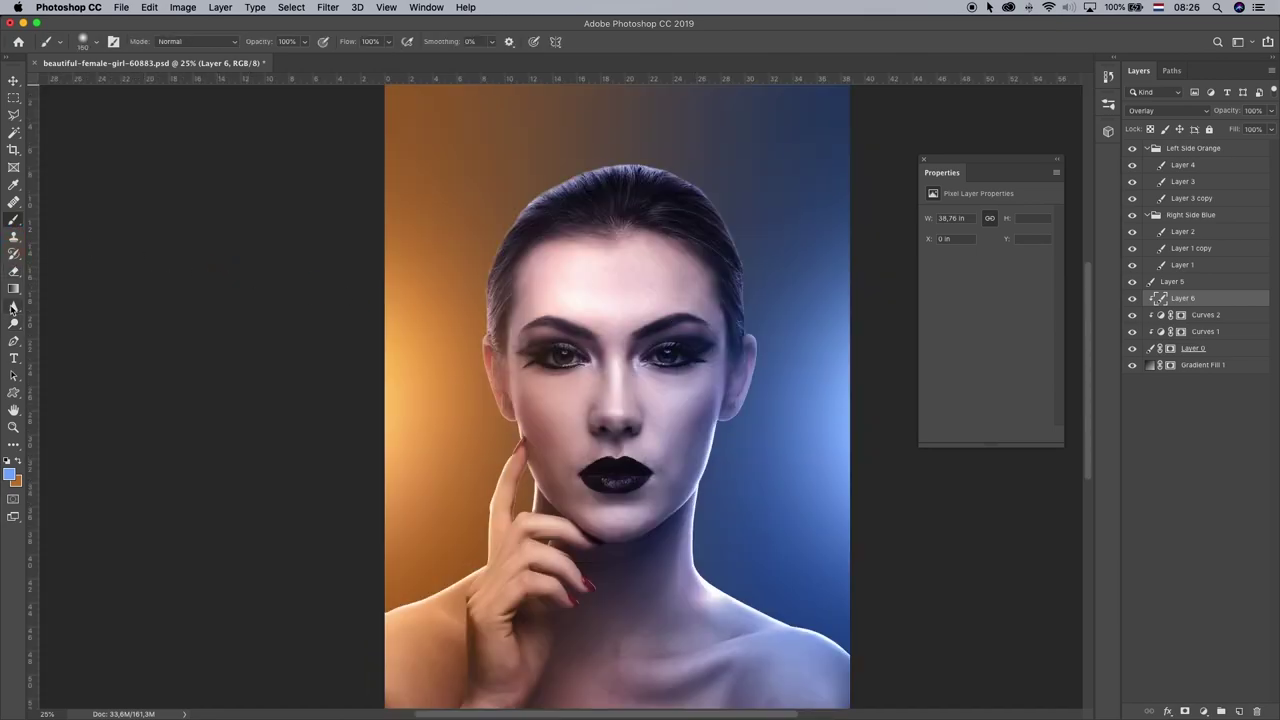
{"action": "left_click", "coordinate": [484, 362]}
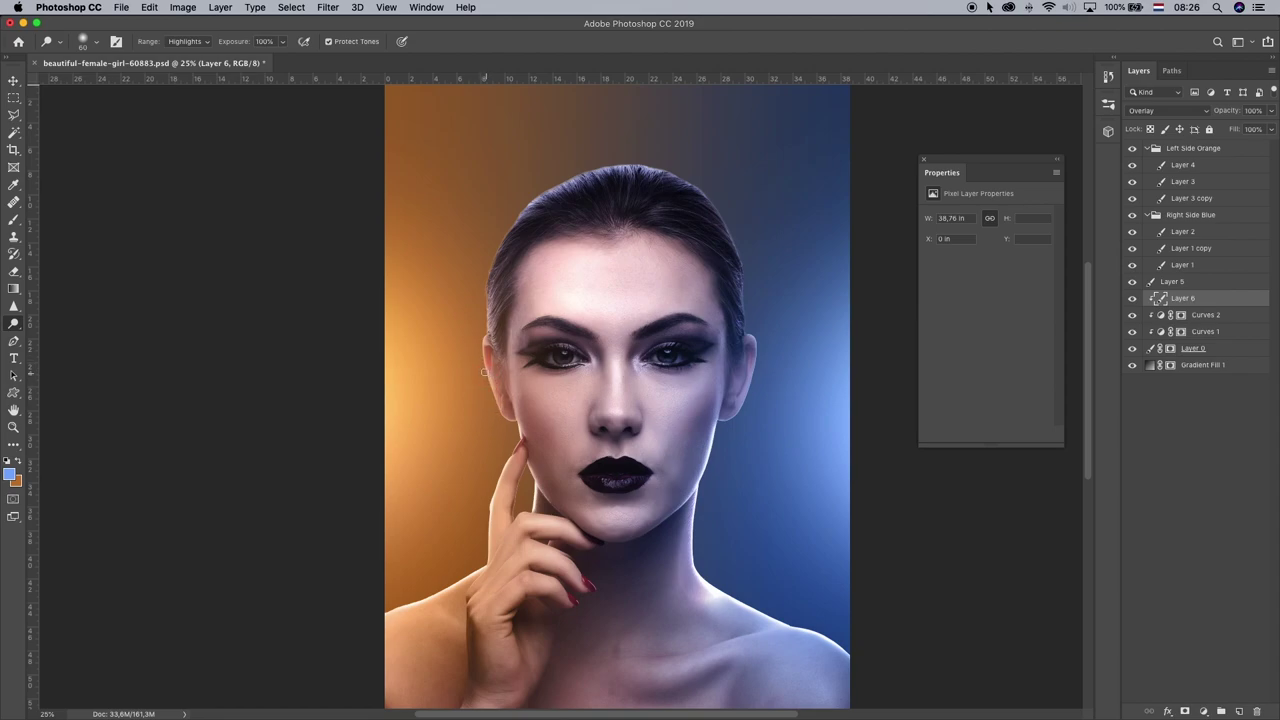
{"action": "left_click_drag", "start_coordinate": [485, 378], "coordinate": [506, 418]}
{"action": "key", "text": "super+z"}
- Try to dodge the outer rim of the ear on the blue side with the 60 px brush
{"action": "scroll", "coordinate": [520, 410], "scroll_direction": "down", "scroll_amount": 5}
{"action": "scroll", "coordinate": [520, 410], "scroll_direction": "right", "scroll_amount": 5}
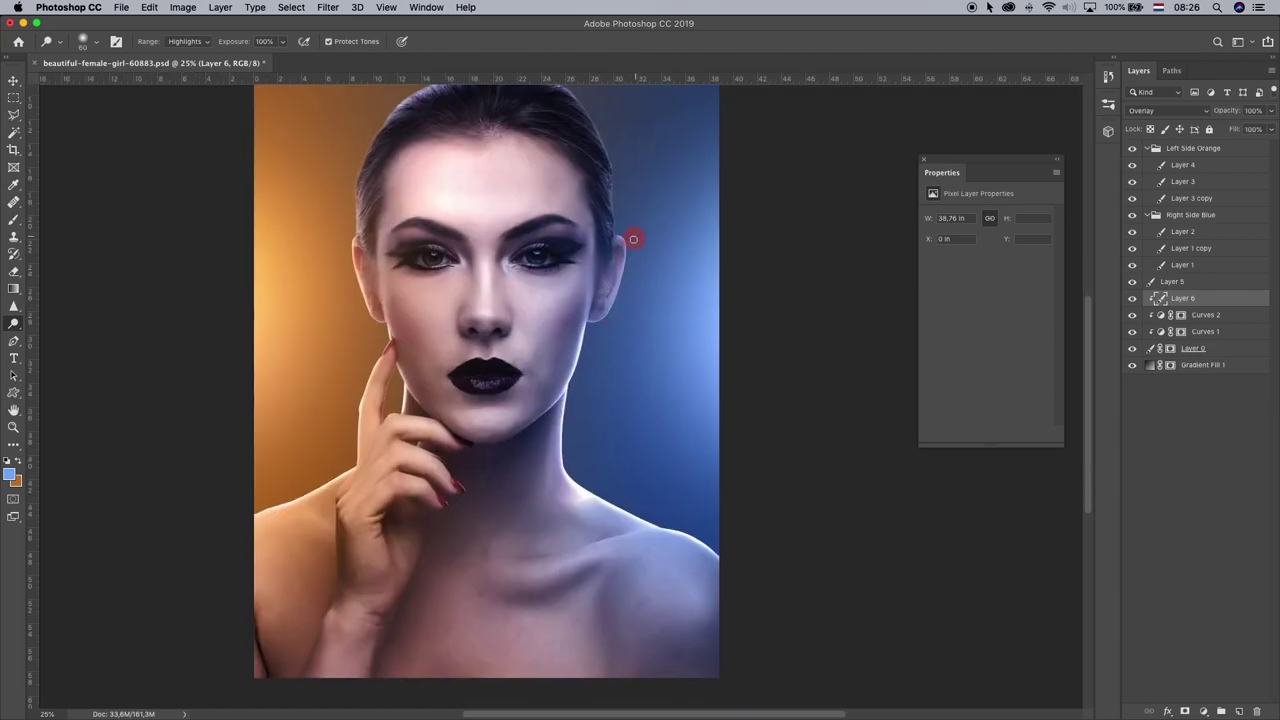
{"action": "left_click_drag", "start_coordinate": [609, 318], "coordinate": [637, 232]}
{"action": "left_click_drag", "start_coordinate": [620, 304], "coordinate": [625, 209]}
{"action": "key", "text": "super+z"}
{"action": "key", "text": "super+z"}
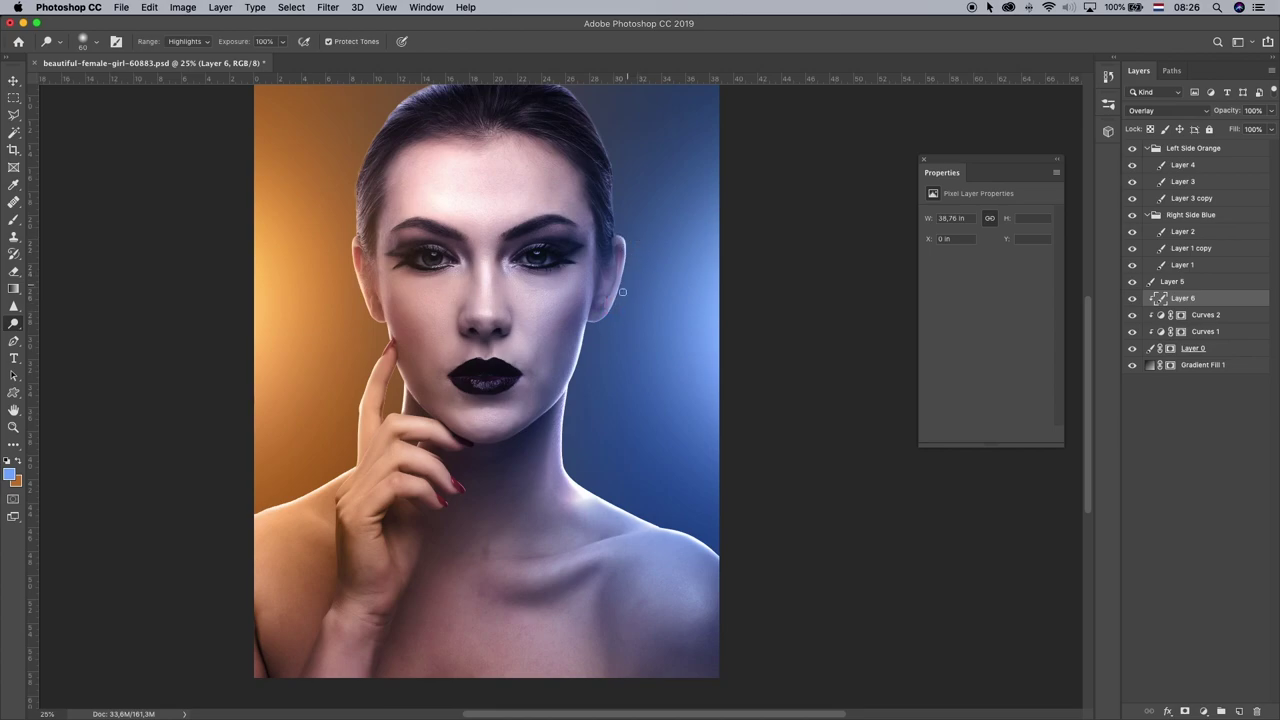
{"action": "key", "text": "super+z"}
{"action": "left_click_drag", "start_coordinate": [660, 281], "coordinate": [811, 299]}
{"action": "key", "text": "super+z"}
{"action": "left_click_drag", "start_coordinate": [533, 287], "coordinate": [413, 315]}
- Dodge the outer edge of the hair on the orange side with the brush enlarged to 200 px
{"action": "left_click", "coordinate": [13, 427]}
{"action": "left_click", "coordinate": [645, 378], "text": "alt"}
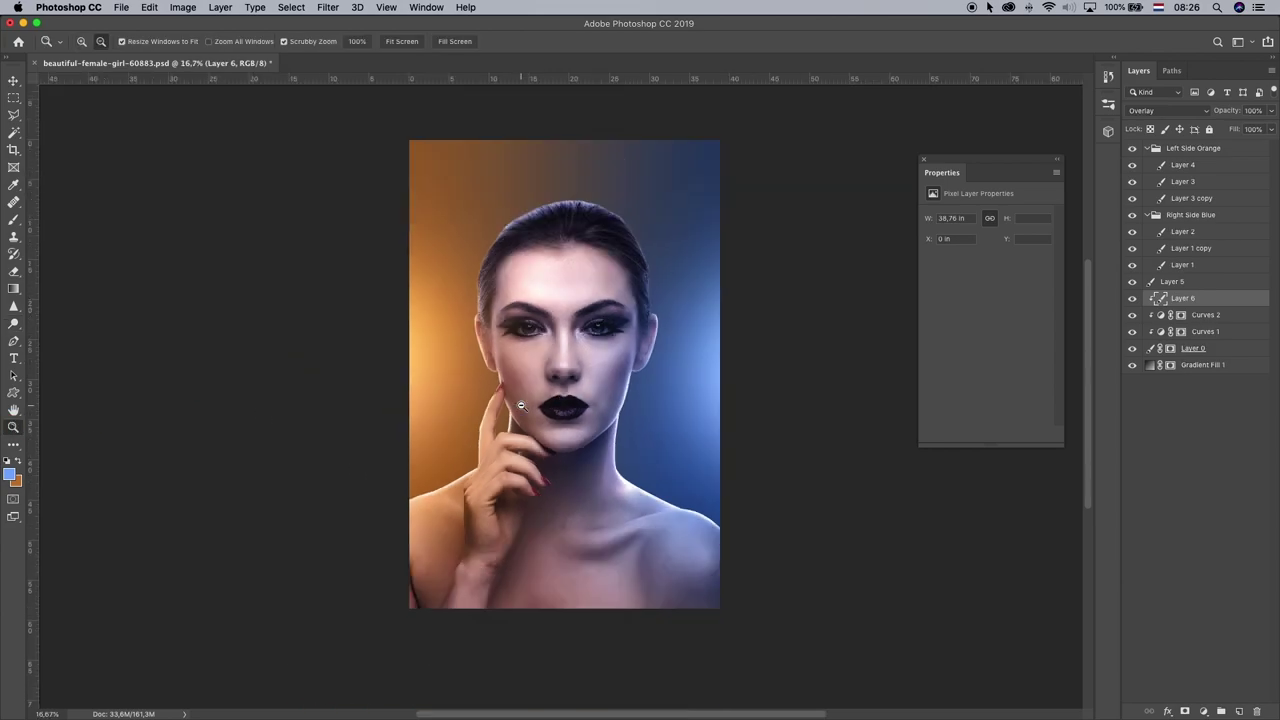
{"action": "left_click", "coordinate": [650, 374], "text": "alt"}
{"action": "left_click", "coordinate": [650, 374], "text": "alt"}
{"action": "left_click", "coordinate": [788, 298]}
{"action": "left_click", "coordinate": [788, 298]}
{"action": "left_click", "coordinate": [506, 324]}
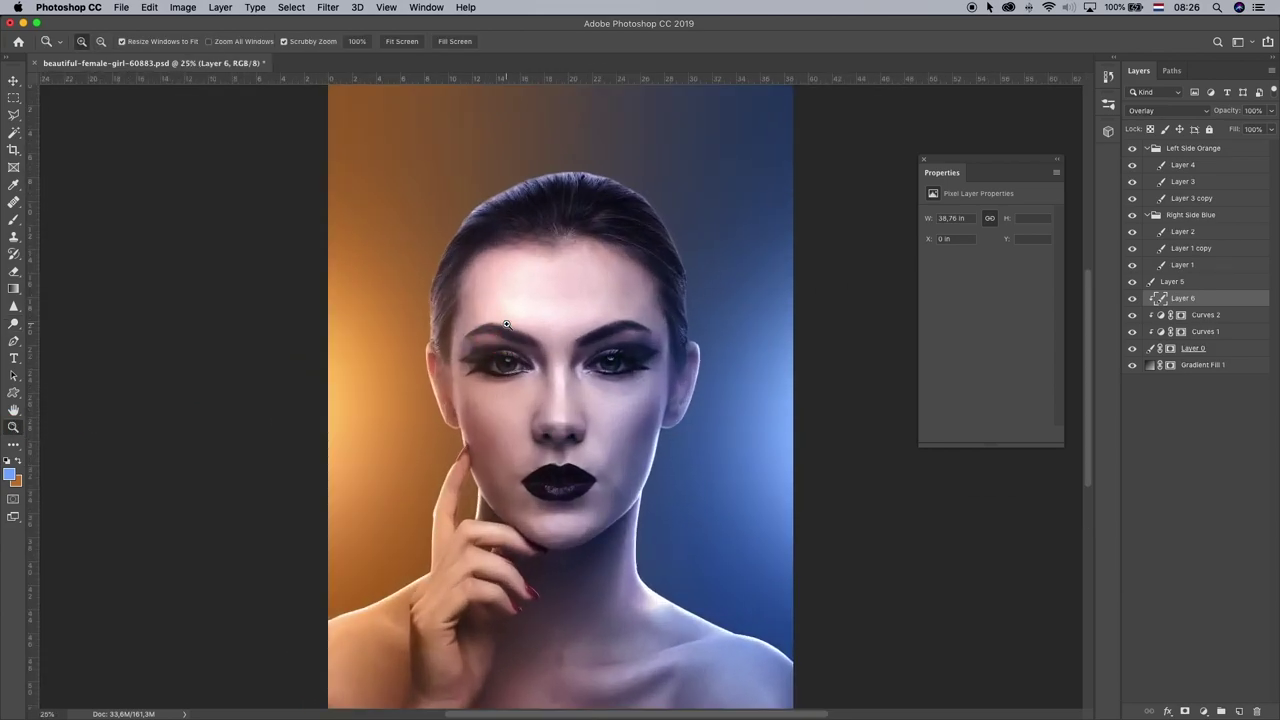
{"action": "left_click", "coordinate": [13, 323]}
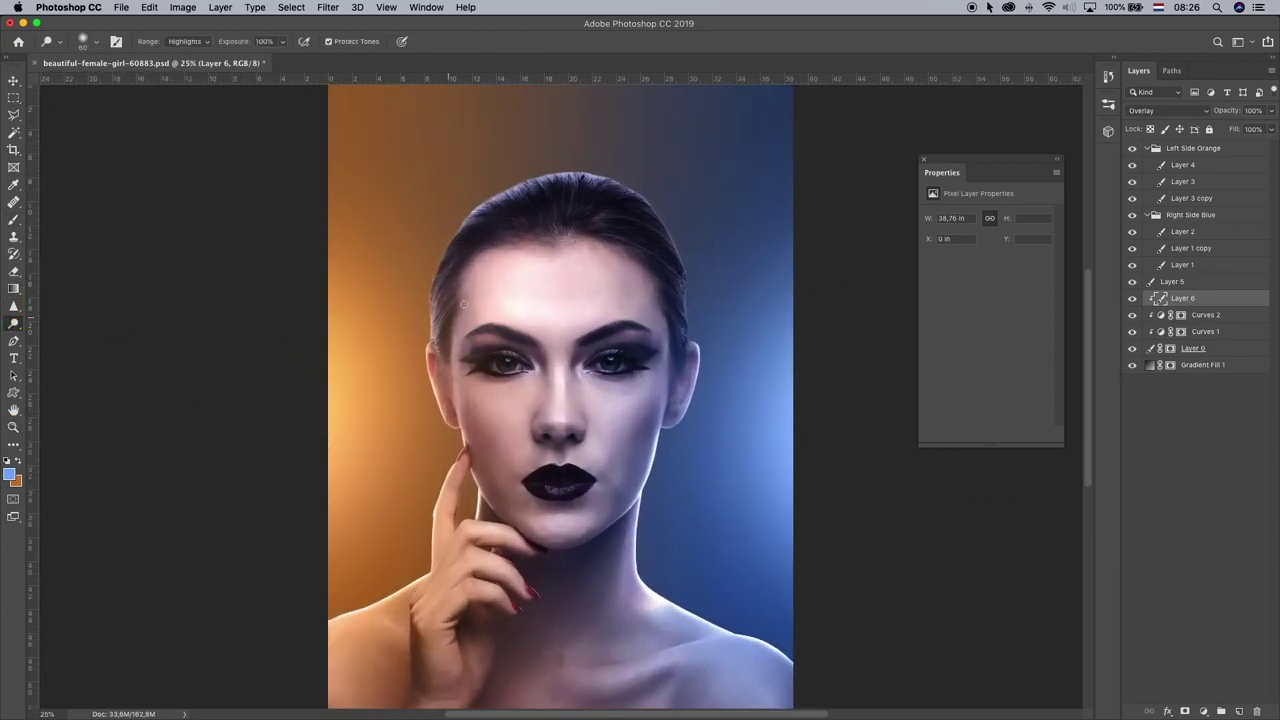
{"action": "mouse_move", "coordinate": [439, 268]}
{"action": "left_mouse_down"}
{"action": "mouse_move", "coordinate": [448, 235]}
{"action": "mouse_move", "coordinate": [419, 346]}
{"action": "mouse_move", "coordinate": [427, 369]}
{"action": "mouse_move", "coordinate": [446, 260]}
{"action": "mouse_move", "coordinate": [427, 296]}
{"action": "mouse_move", "coordinate": [427, 264]}
{"action": "mouse_move", "coordinate": [423, 331]}
{"action": "mouse_move", "coordinate": [436, 256]}
{"action": "mouse_move", "coordinate": [427, 332]}
{"action": "mouse_move", "coordinate": [452, 196]}
{"action": "left_mouse_up"}
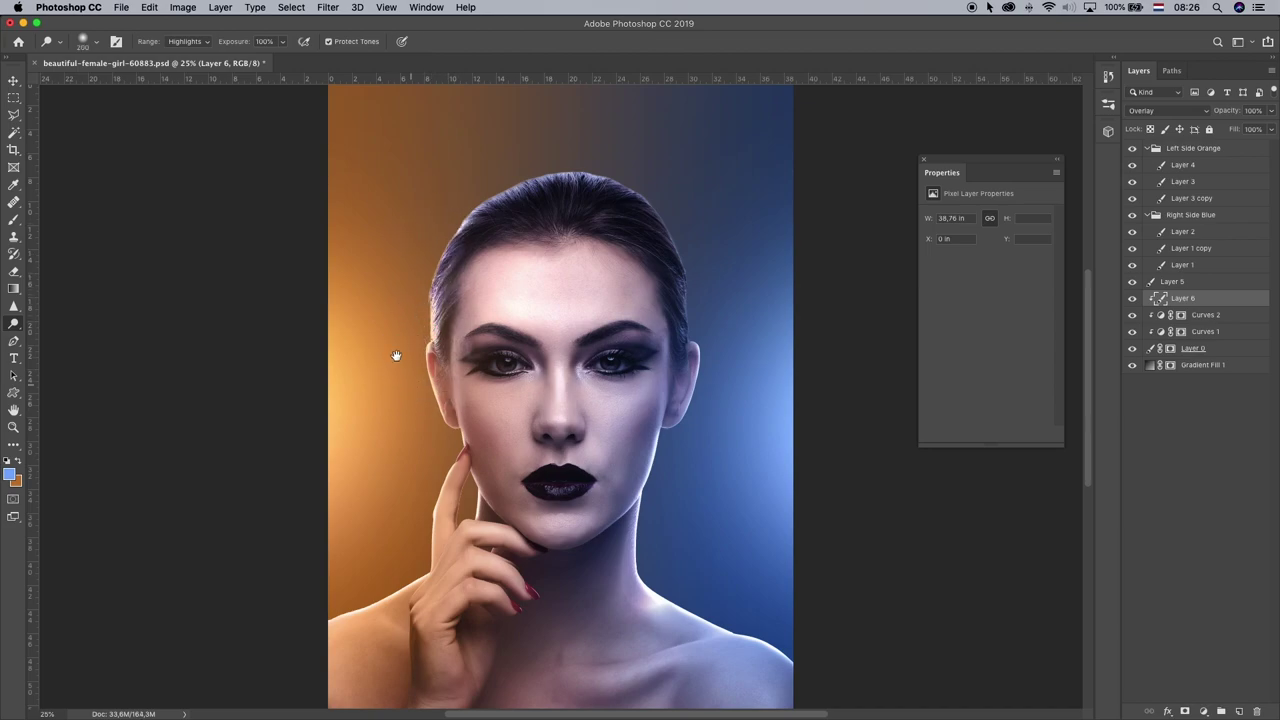
- Try to dodge more of the hair edge near the crown on the orange side
{"action": "left_click_drag", "start_coordinate": [393, 367], "coordinate": [424, 293]}
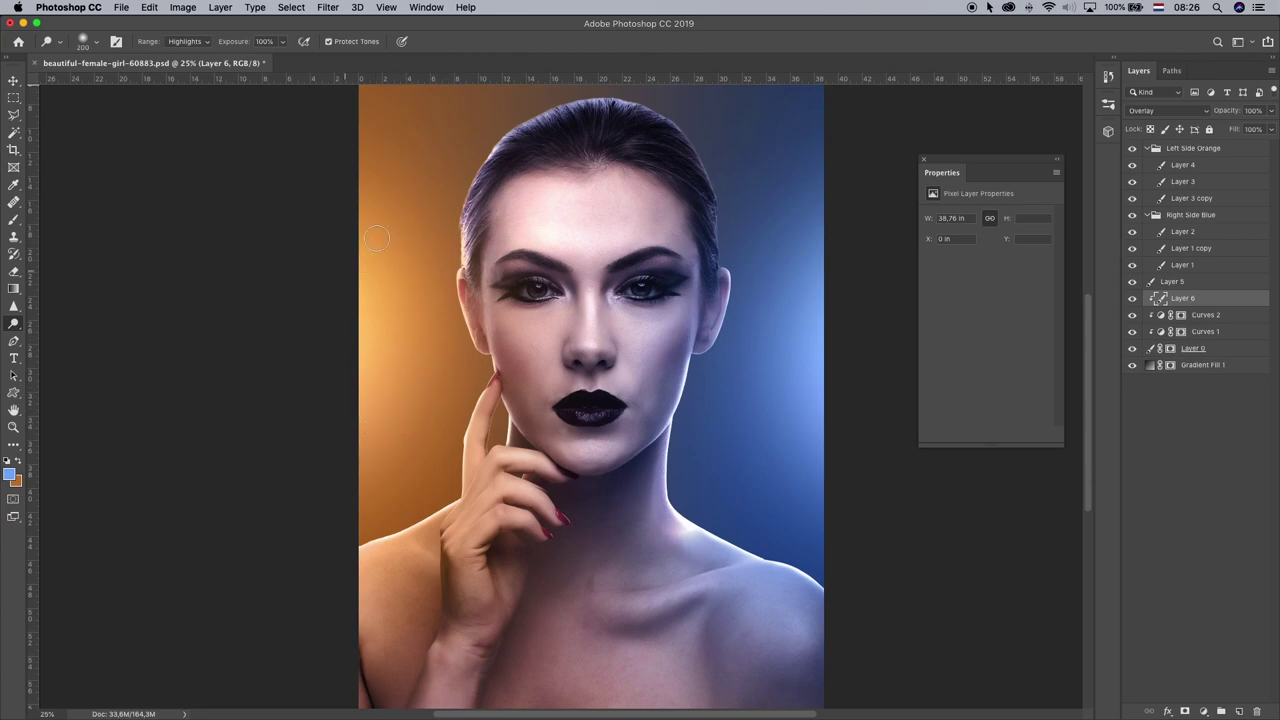
{"action": "left_click_drag", "start_coordinate": [492, 224], "coordinate": [448, 316]}
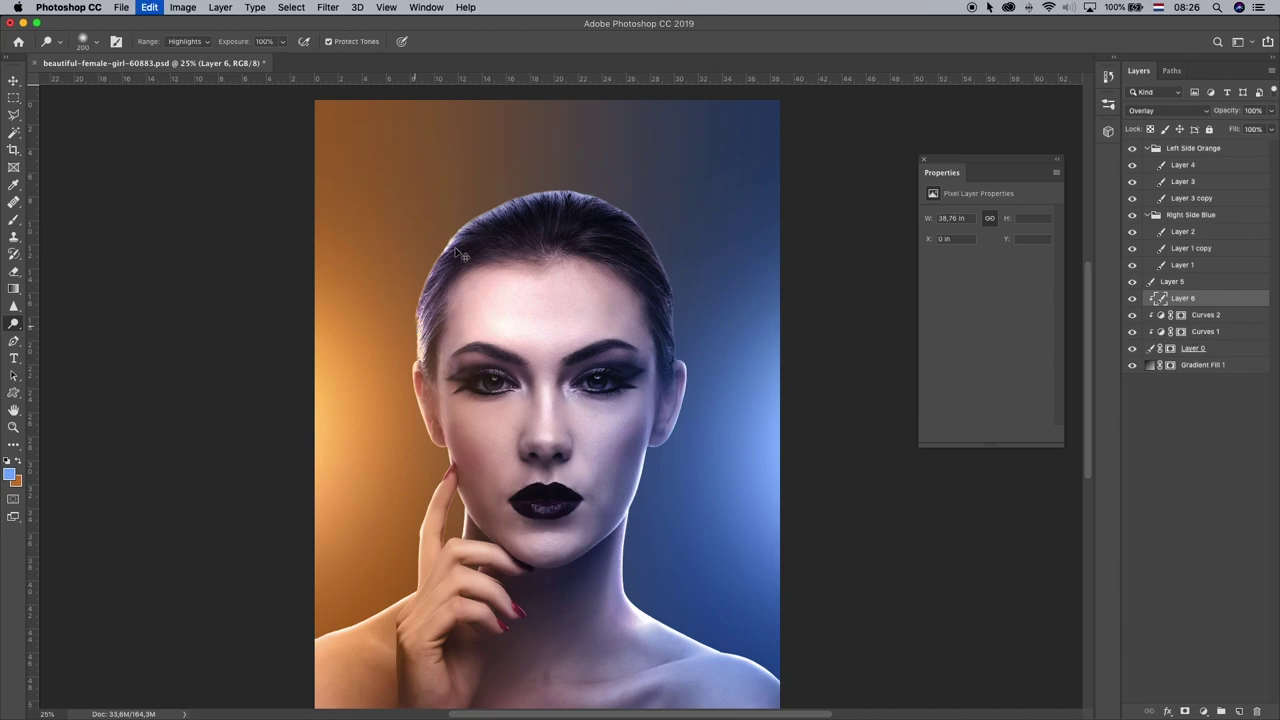
{"action": "left_click_drag", "start_coordinate": [477, 206], "coordinate": [466, 230]}
{"action": "key", "text": "super+z"}
{"action": "key", "text": "super+z"}
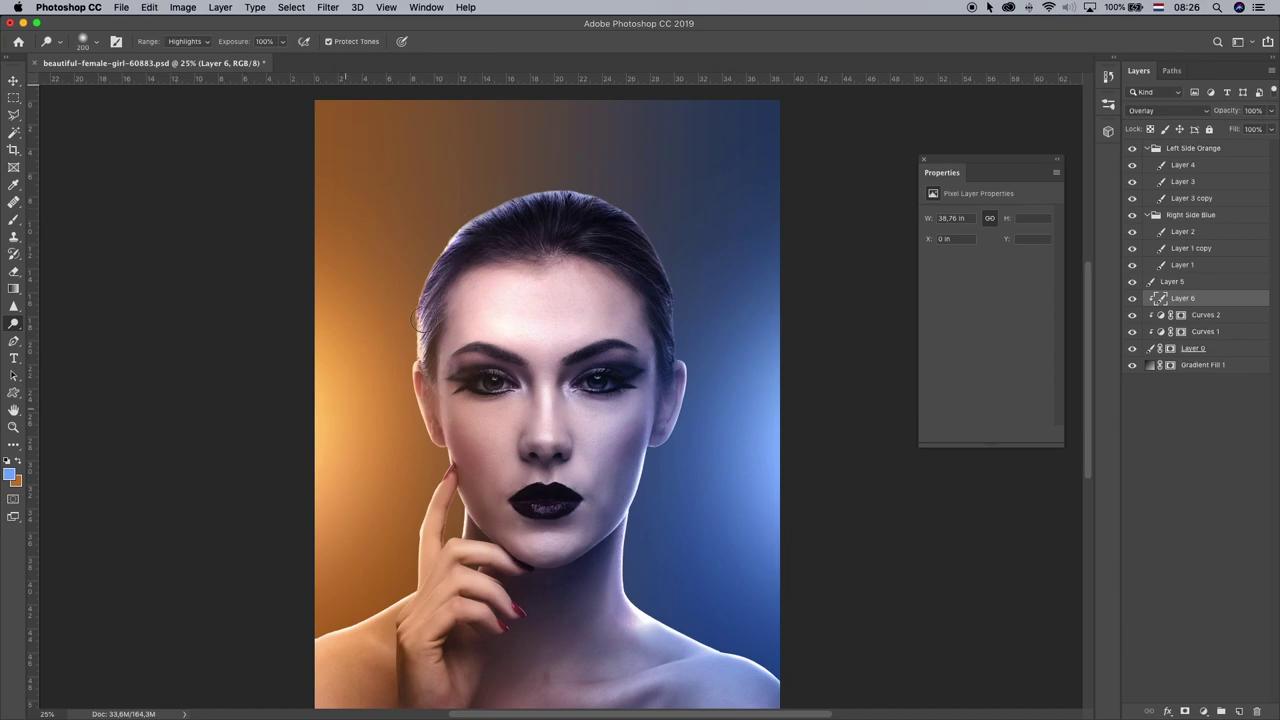
- Try to dodge the outer rim of the ear on the orange side with the 200 px brush
{"action": "scroll", "coordinate": [409, 297], "scroll_direction": "down", "scroll_amount": 3}
{"action": "scroll", "coordinate": [409, 297], "scroll_direction": "left", "scroll_amount": 1}
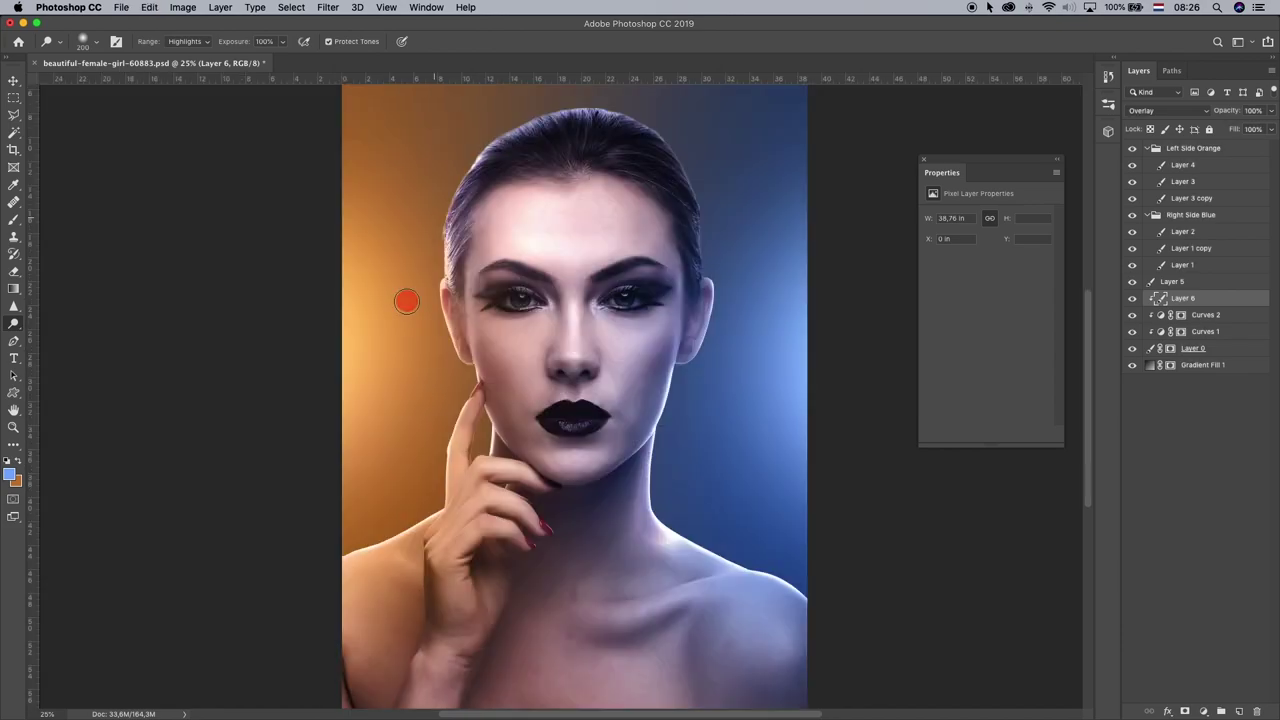
{"action": "key", "text": "super+z"}
{"action": "left_click_drag", "start_coordinate": [448, 284], "coordinate": [463, 406]}
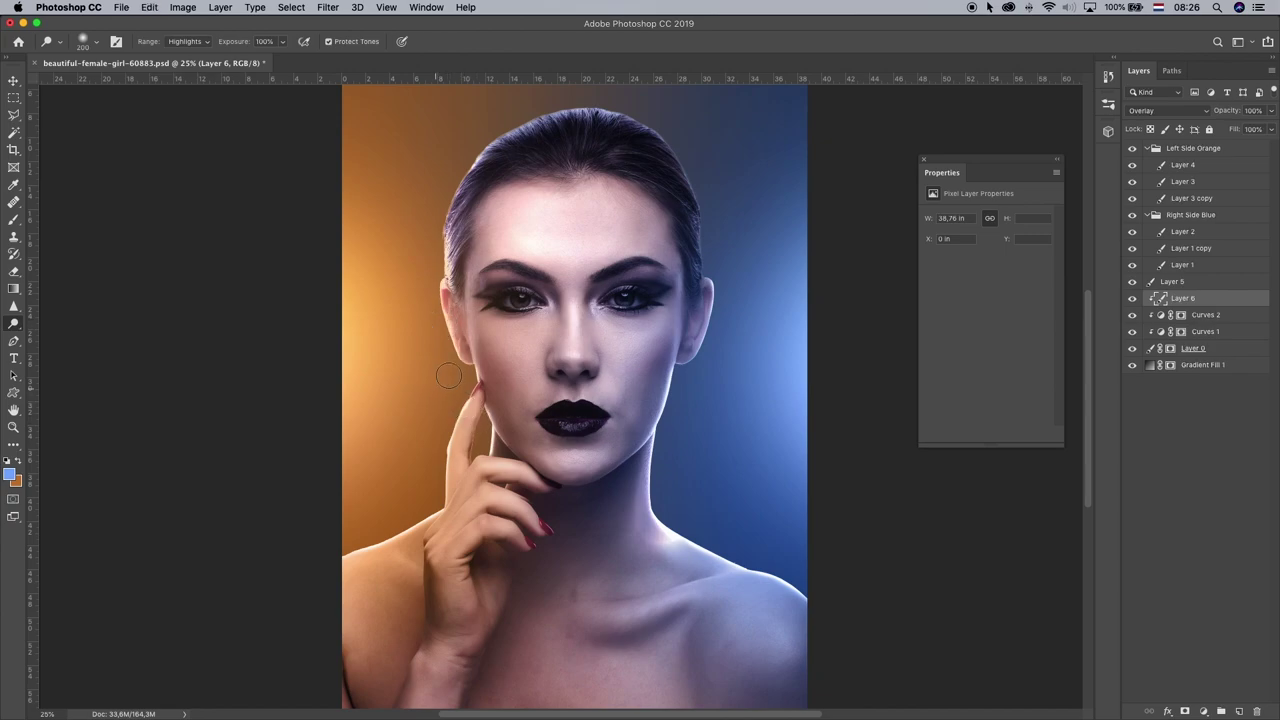
{"action": "key", "text": "super+z"}
{"action": "left_click_drag", "start_coordinate": [451, 350], "coordinate": [434, 284]}
{"action": "key", "text": "super+z"}
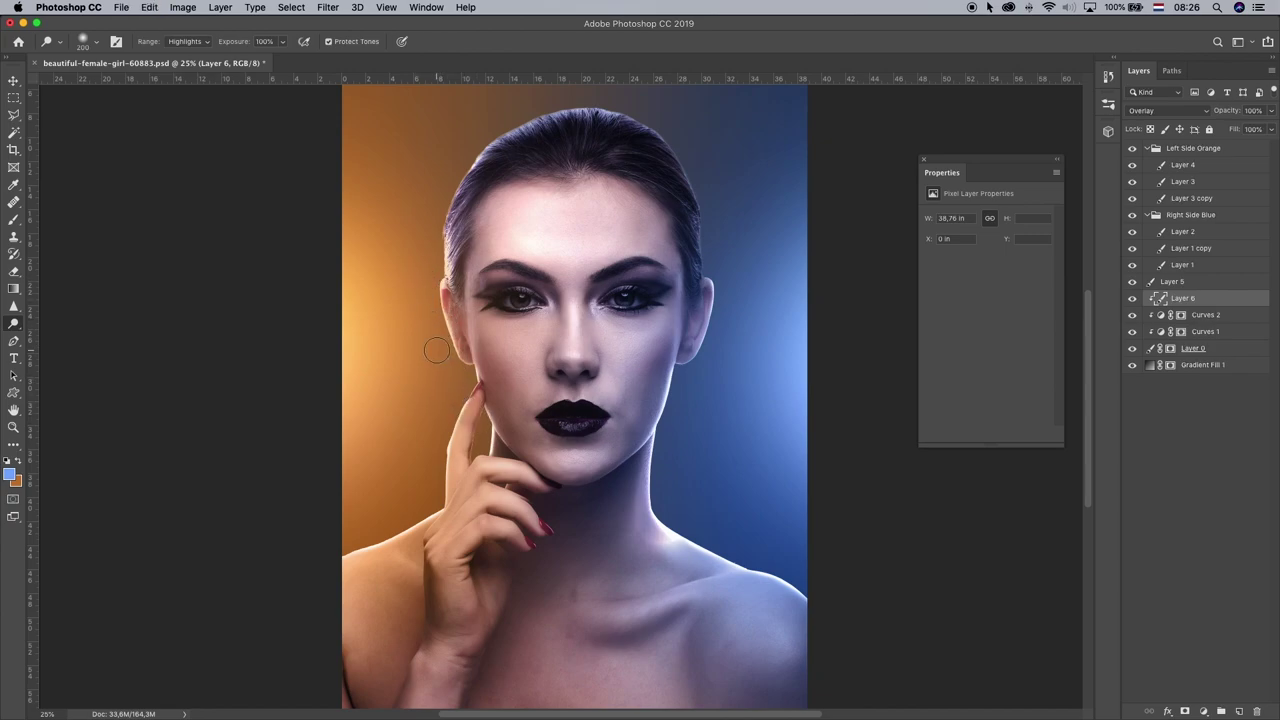
{"action": "left_click", "coordinate": [432, 307]}
{"action": "left_click", "coordinate": [434, 294]}
{"action": "key", "text": "super+z"}
- Add a layer mask to Layer 6 and set up the Brush tool with black for painting on it
{"action": "double_click", "coordinate": [13, 427]}
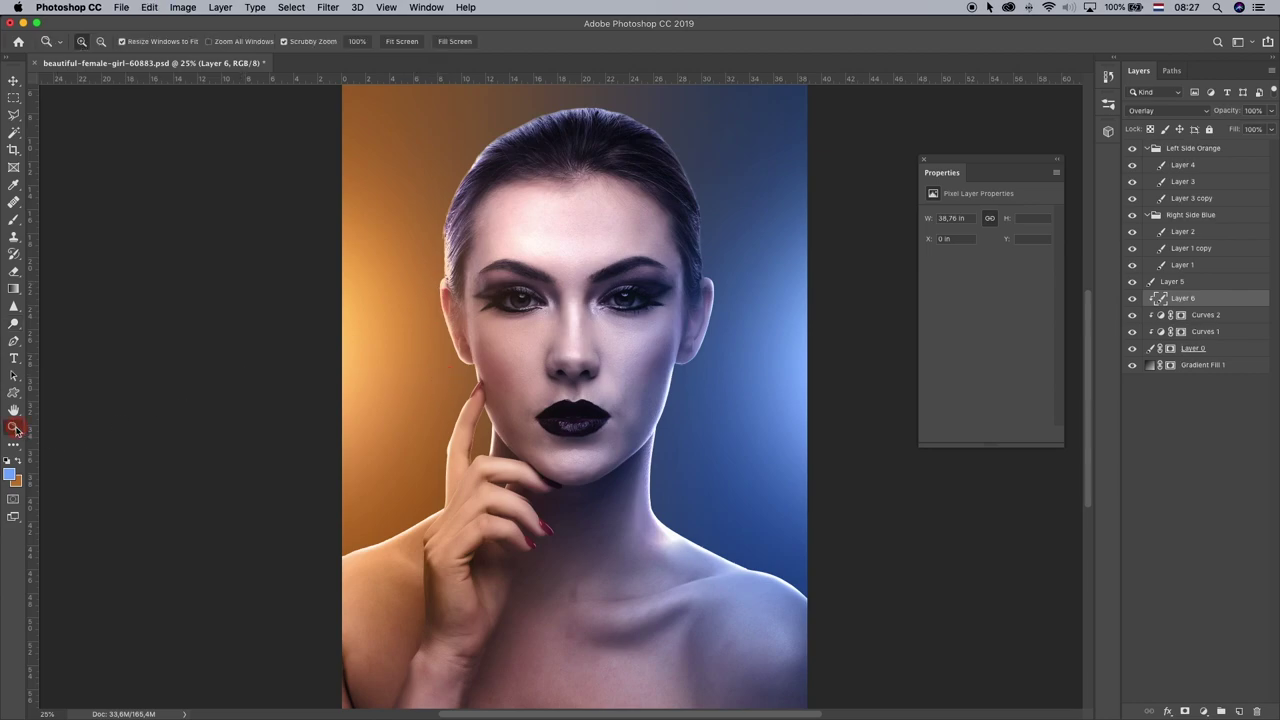
{"action": "left_click", "coordinate": [507, 423], "text": "alt"}
{"action": "left_click", "coordinate": [507, 423], "text": "alt"}
{"action": "left_click", "coordinate": [505, 424], "text": "alt"}
{"action": "left_click", "coordinate": [504, 424], "text": "alt"}
{"action": "left_click", "coordinate": [504, 424], "text": "alt"}
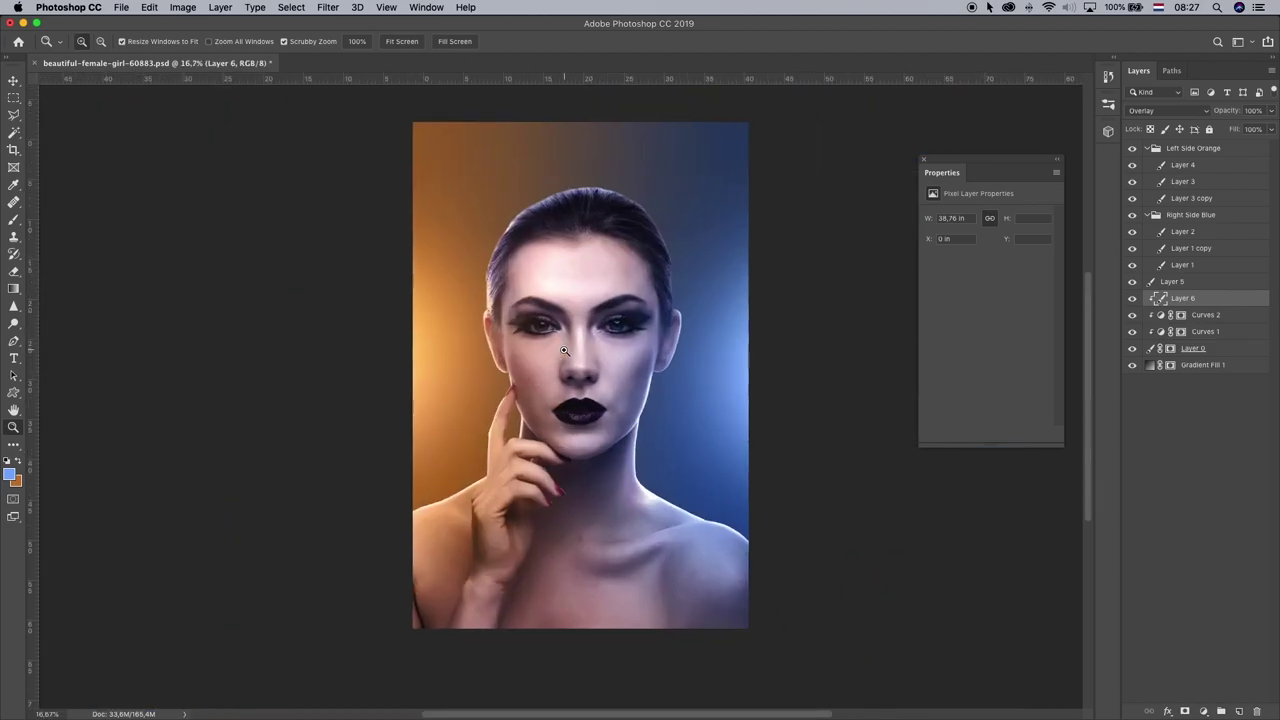
{"action": "left_click", "coordinate": [562, 352]}
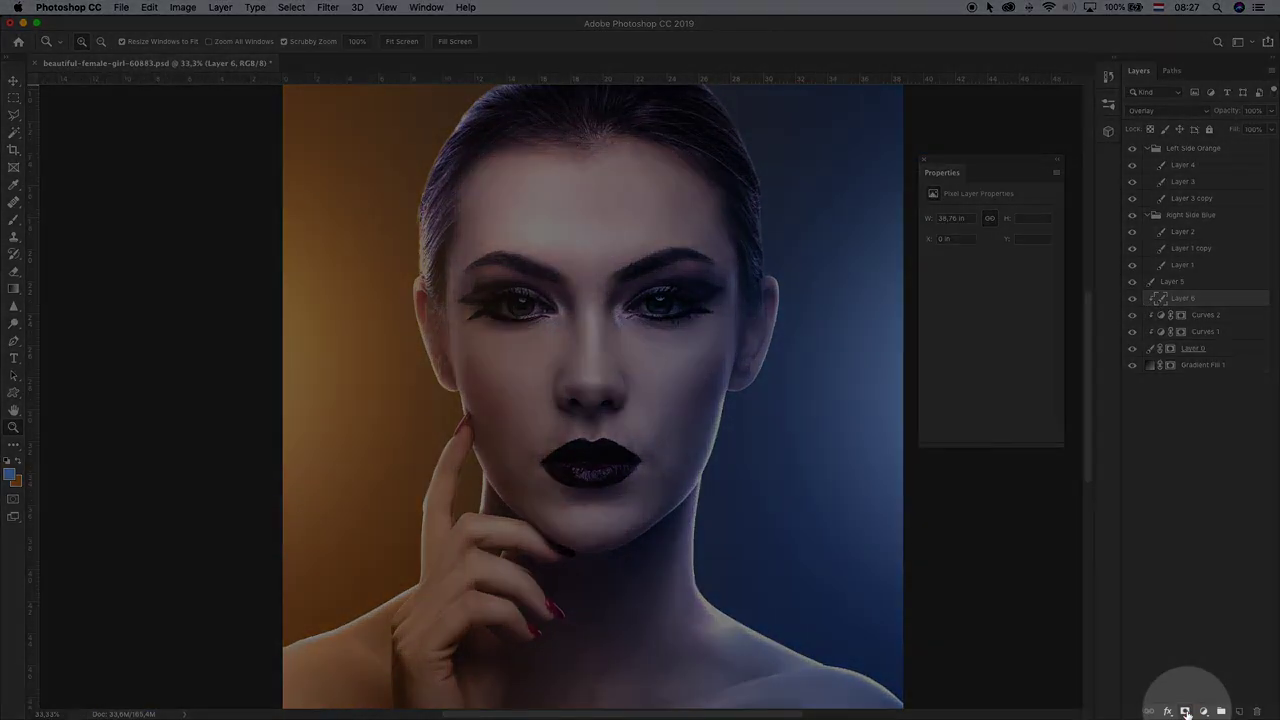
{"action": "left_click", "coordinate": [1185, 710]}
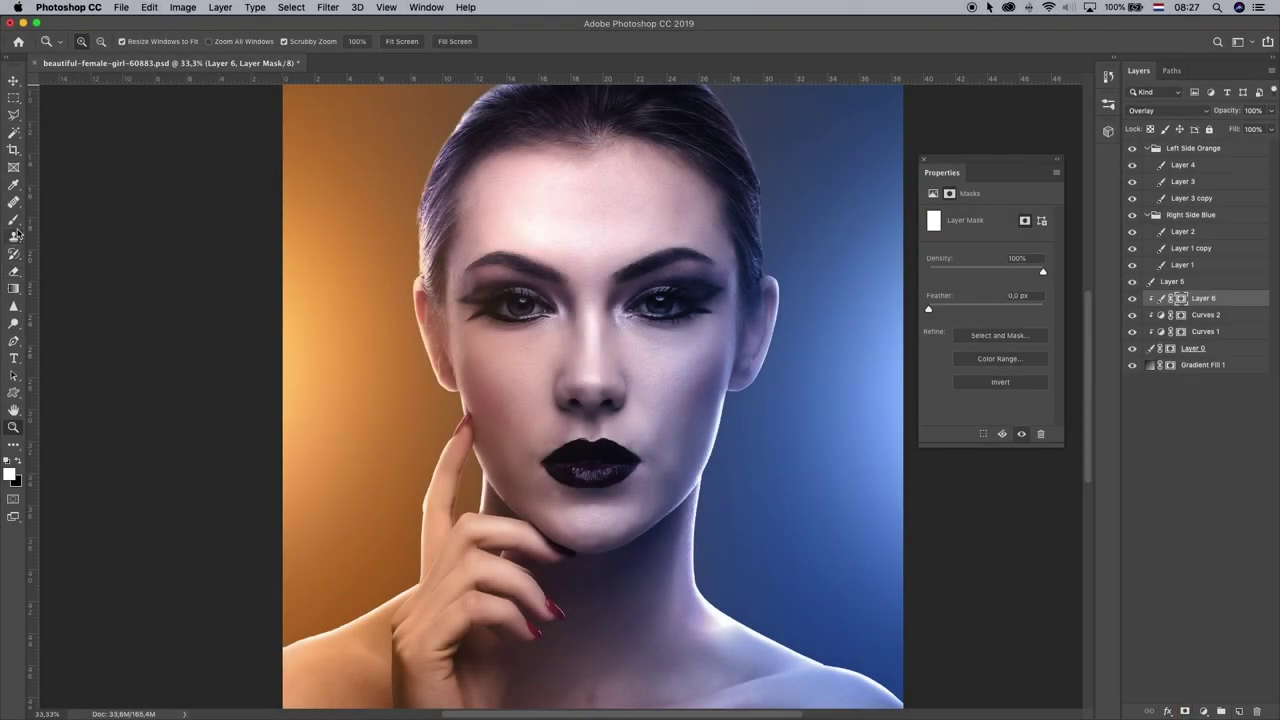
{"action": "left_click", "coordinate": [13, 219]}
{"action": "left_click", "coordinate": [18, 463]}
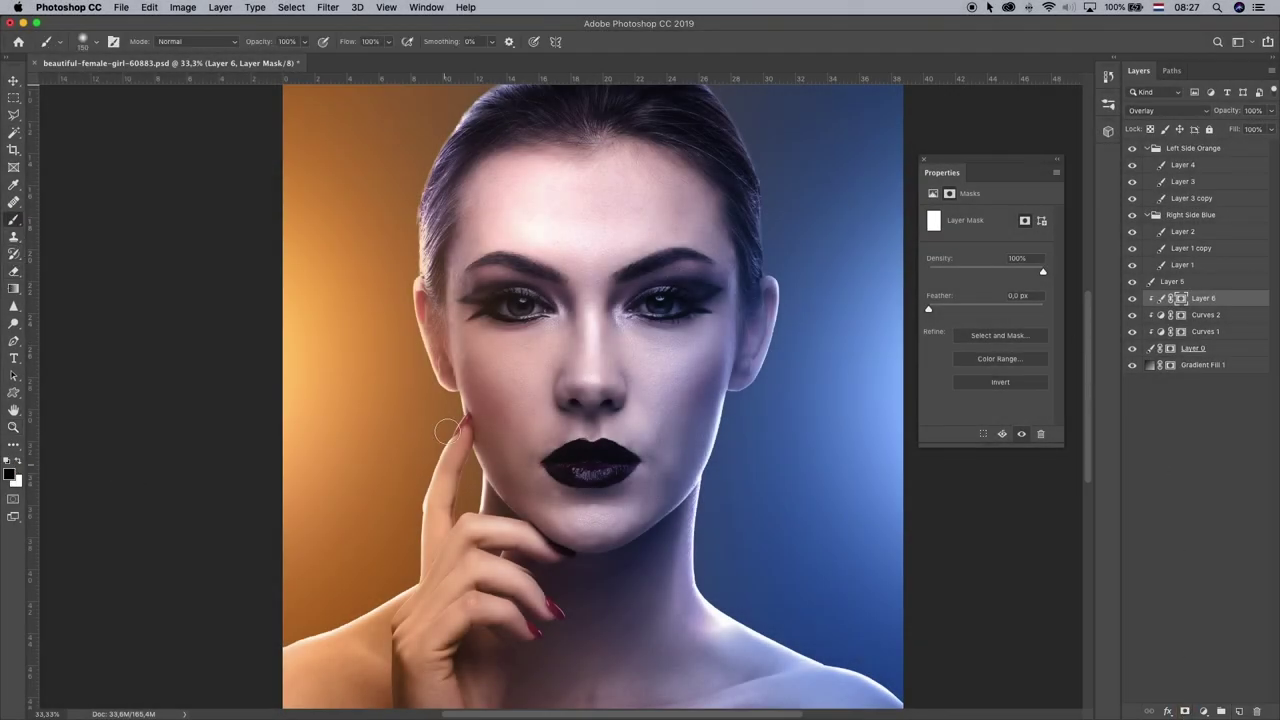
- Mask out part of the dodging along the ear and raised fingertip on the orange side with a 150 px brush
{"action": "mouse_move", "coordinate": [444, 356]}
{"action": "left_mouse_down"}
{"action": "mouse_move", "coordinate": [440, 404]}
{"action": "mouse_move", "coordinate": [442, 338]}
{"action": "left_mouse_up"}
{"action": "key", "text": "super+z"}
{"action": "key", "text": "super+z"}
{"action": "left_click_drag", "start_coordinate": [446, 386], "coordinate": [452, 349]}
{"action": "key", "text": "space"}
{"action": "mouse_move", "coordinate": [531, 287]}
{"action": "left_mouse_down"}
{"action": "mouse_move", "coordinate": [531, 172]}
{"action": "mouse_move", "coordinate": [575, 278]}
{"action": "left_mouse_up"}
{"action": "key", "text": "super+z"}
{"action": "left_click", "coordinate": [466, 405], "text": "ctrl+alt"}
{"action": "key", "text": "super+z"}
{"action": "key", "text": "super+z"}
{"action": "key", "text": "super+z"}
{"action": "key", "text": "super+z"}
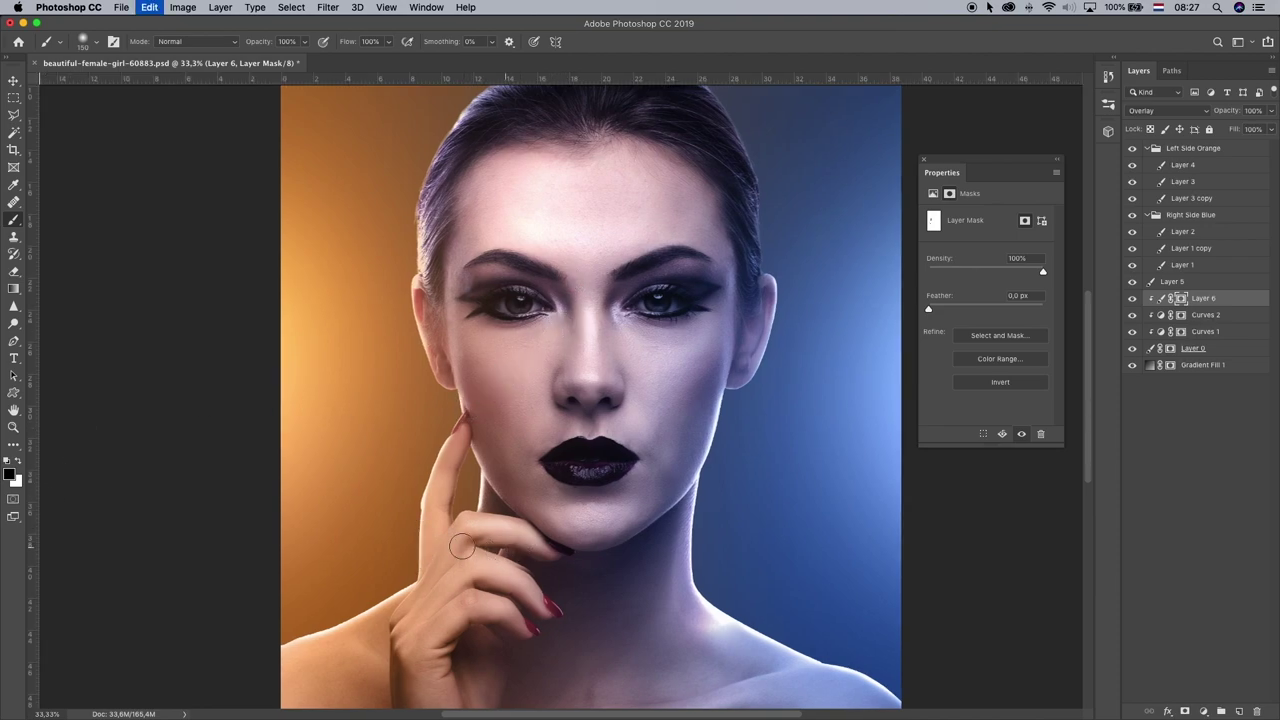
- Hide and show Layer 6 to compare the whole portrait with and without its masked dodging
{"action": "left_click", "coordinate": [13, 427]}
{"action": "left_click_drag", "start_coordinate": [677, 417], "coordinate": [461, 382]}
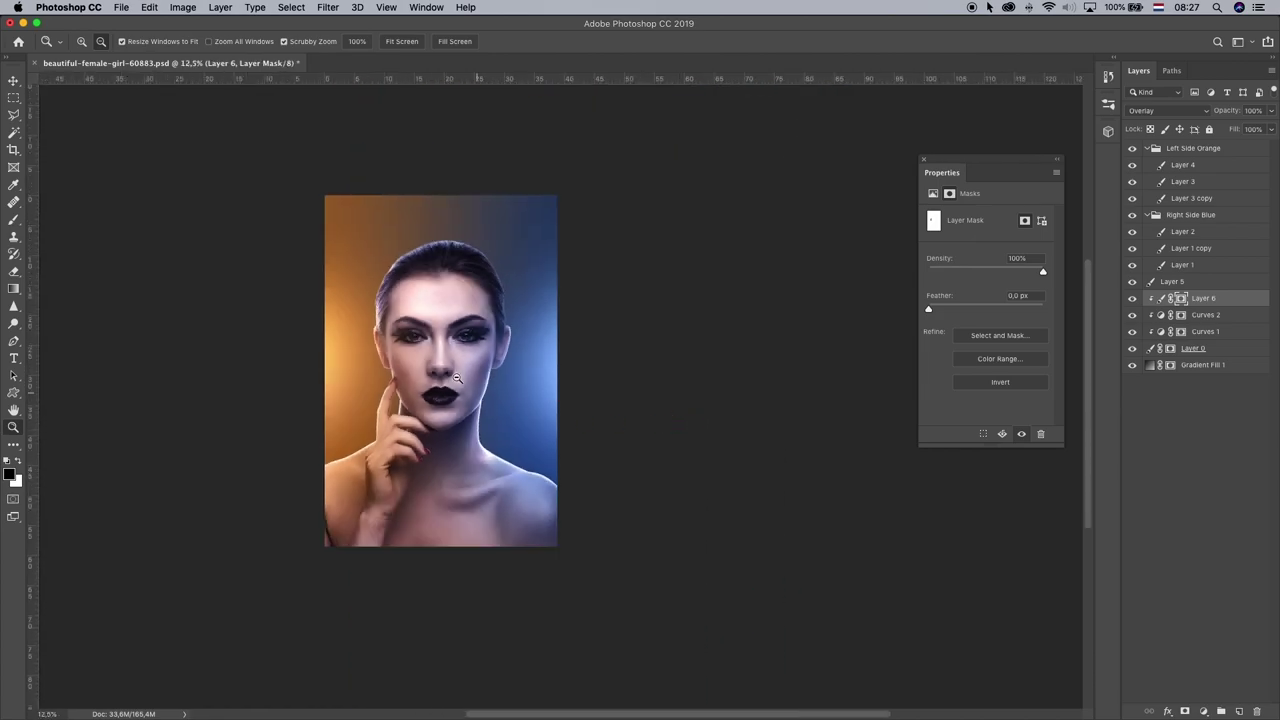
{"action": "left_click", "coordinate": [460, 381]}
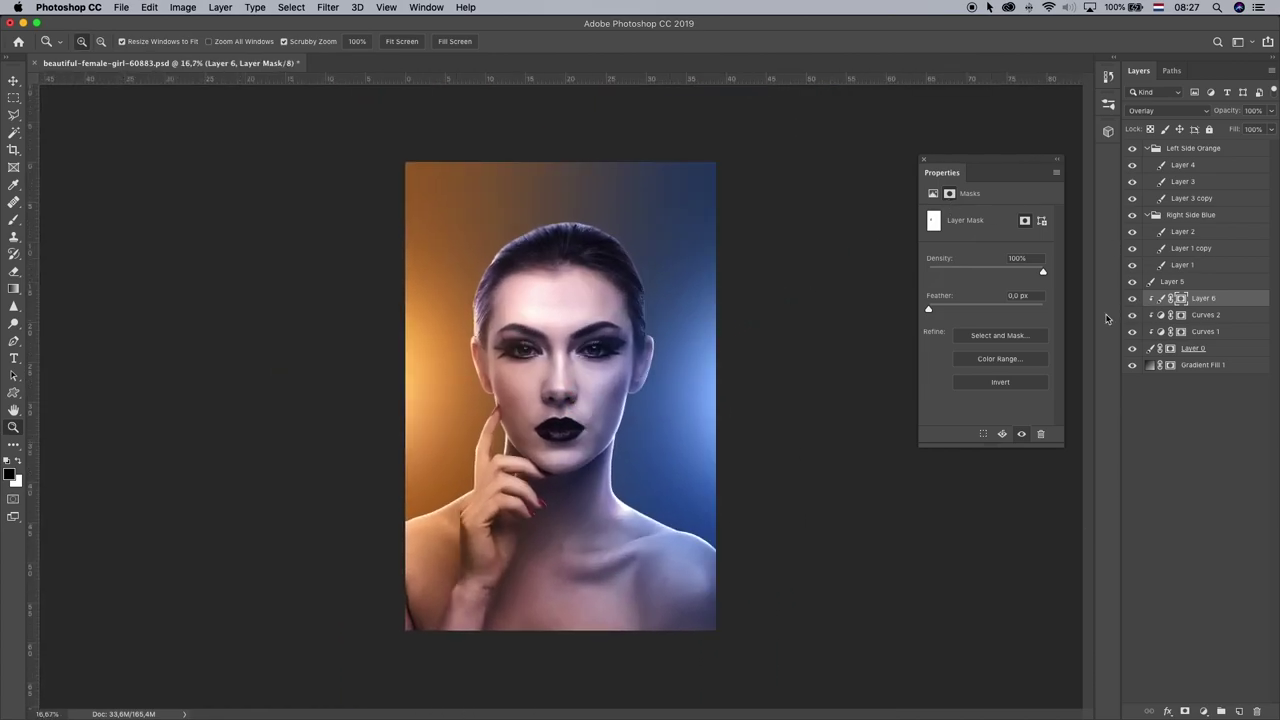
{"action": "left_click", "coordinate": [1130, 300]}
{"action": "left_click", "coordinate": [1130, 300]}
- Lower Layer 6's opacity to 98%
{"action": "left_click", "coordinate": [1272, 111]}
{"action": "left_click_drag", "start_coordinate": [1270, 130], "coordinate": [1264, 131]}
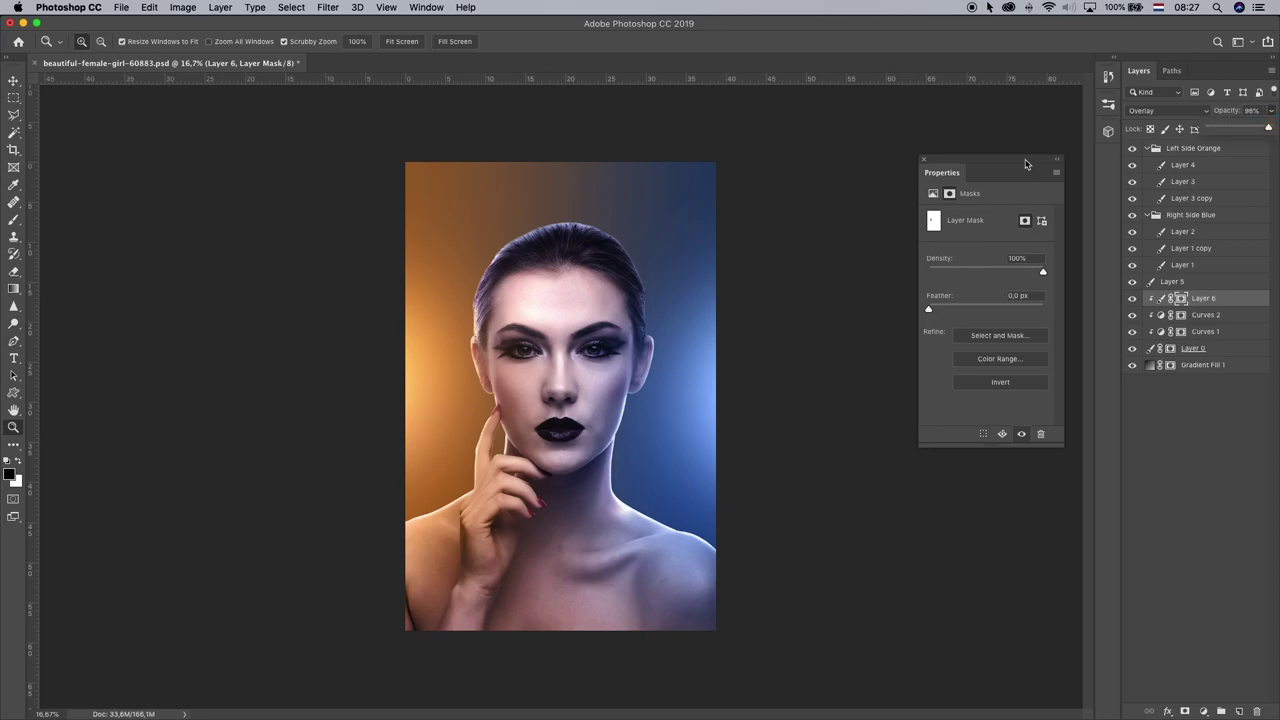
{"action": "left_click", "coordinate": [454, 417]}
{"action": "key", "text": "super+minus"}
{"action": "key", "text": "super+minus"}
{"action": "key", "text": "super+plus"}
{"action": "key", "text": "super+plus"}
{"action": "left_click", "coordinate": [13, 219]}
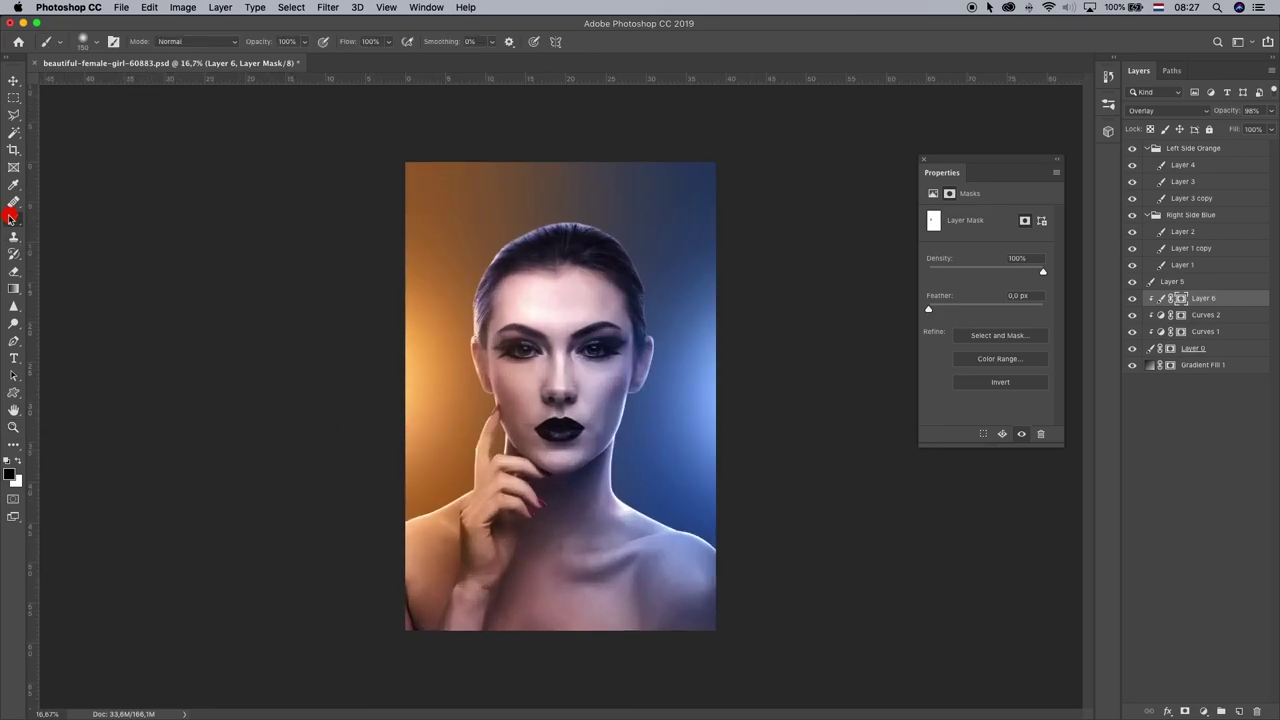
{"action": "key", "text": "]"}
{"action": "key", "text": "]"}
{"action": "key", "text": "]"}
{"action": "key", "text": "]"}
{"action": "key", "text": "]"}
{"action": "left_click", "coordinate": [351, 588], "text": "ctrl+alt"}
- Target Layer 6's pixels instead of its mask and set the Dodge tool's brush to 400 px
{"action": "left_click", "coordinate": [13, 322]}
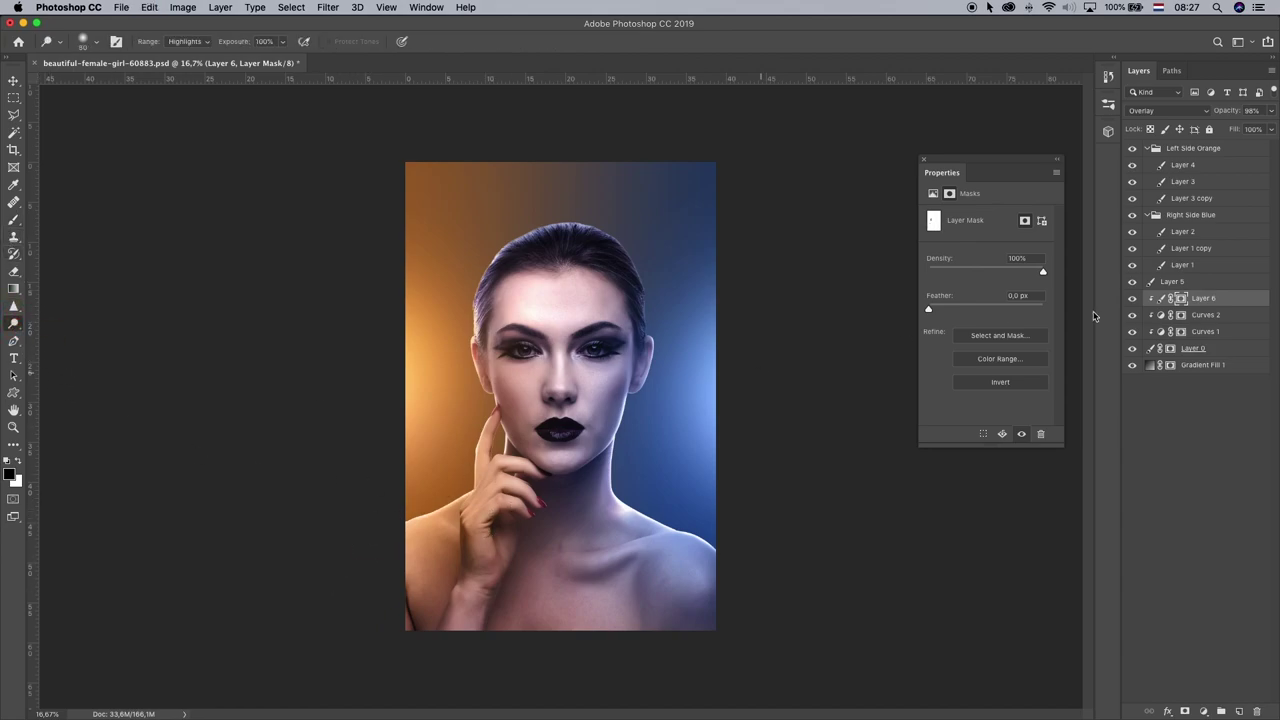
{"action": "left_click", "coordinate": [1132, 299]}
{"action": "left_click", "coordinate": [1132, 299]}
{"action": "left_click", "coordinate": [1159, 298]}
{"action": "key", "text": "]"}
{"action": "key", "text": "]"}
{"action": "key", "text": "]"}
{"action": "key", "text": "]"}
- Try to dodge the upper edge of the shoulder on the orange side with the range on Highlights and 100% exposure
{"action": "mouse_move", "coordinate": [386, 549]}
{"action": "left_mouse_down"}
{"action": "mouse_move", "coordinate": [383, 560]}
{"action": "mouse_move", "coordinate": [460, 480]}
{"action": "left_mouse_up"}
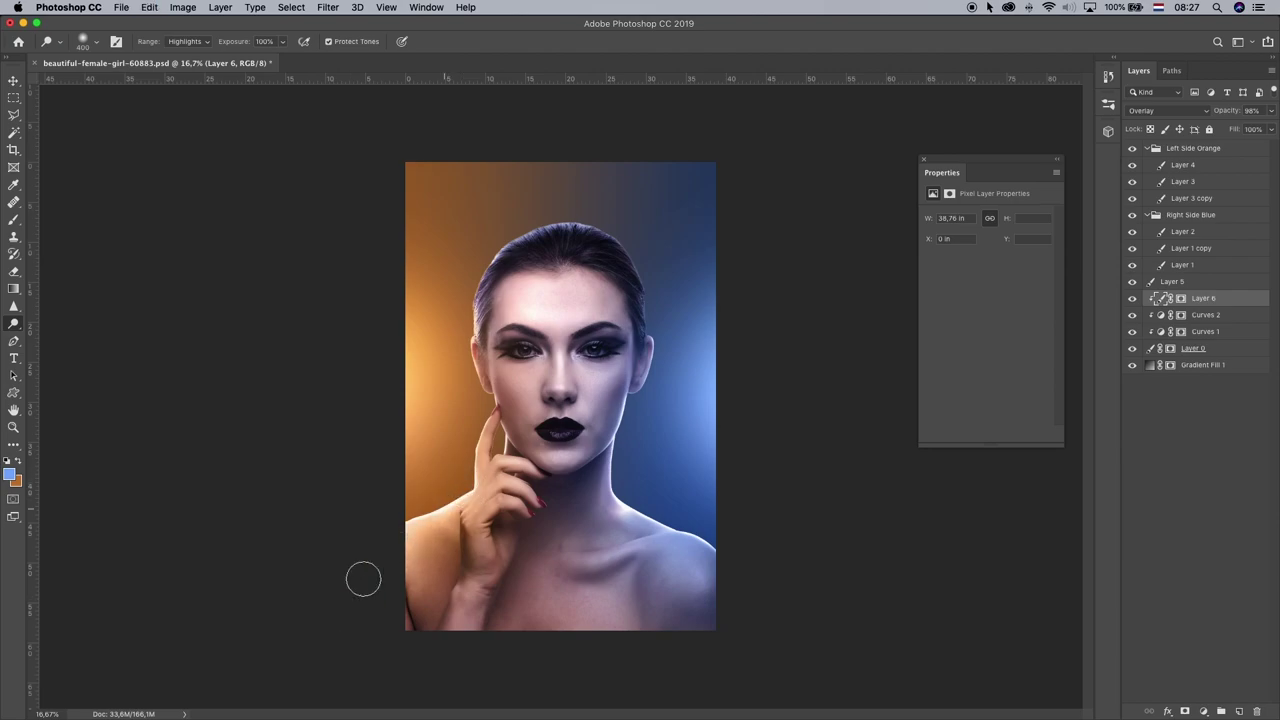
{"action": "left_click", "coordinate": [448, 480], "text": "ctrl+alt"}
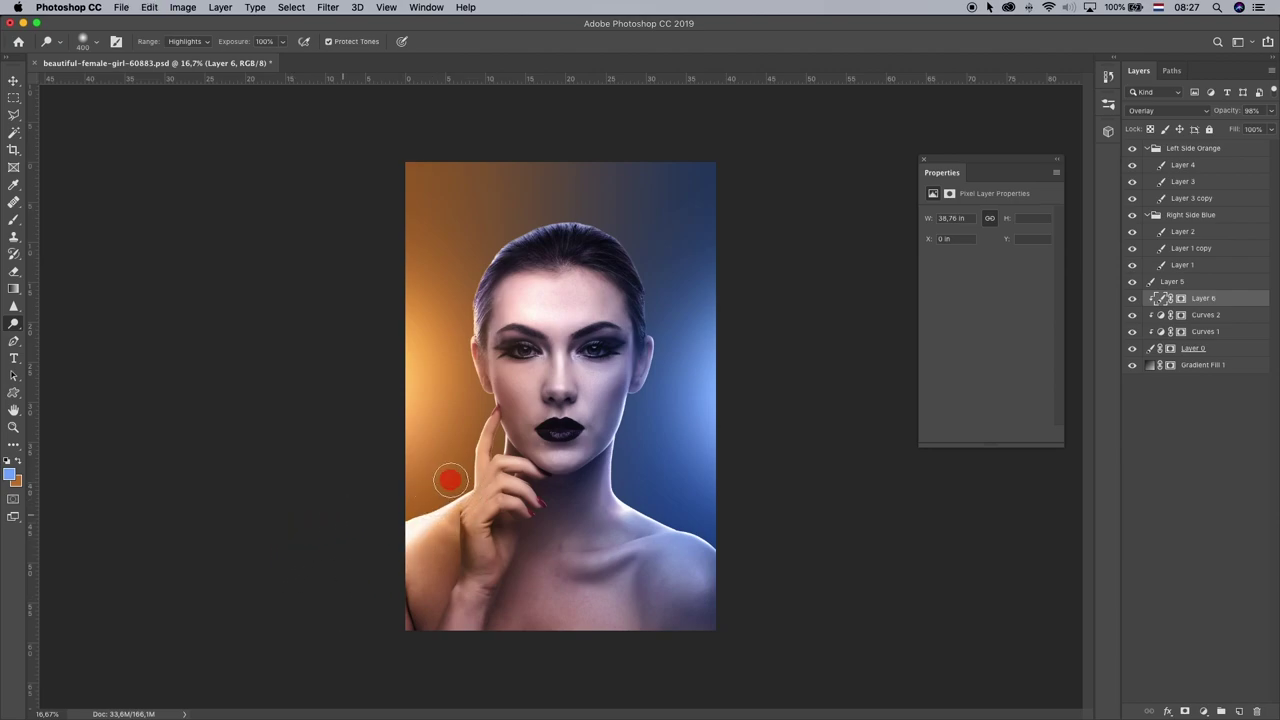
{"action": "key", "text": "super+z"}
{"action": "left_click_drag", "start_coordinate": [405, 558], "coordinate": [467, 495]}
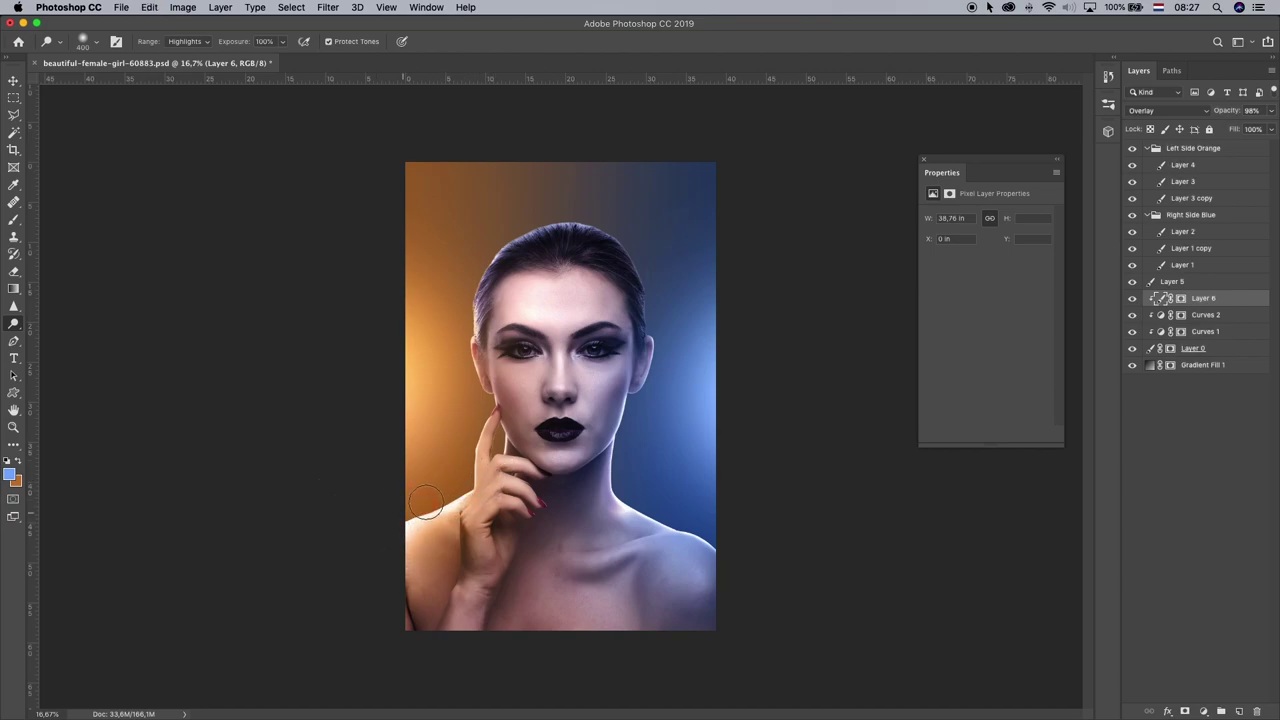
- Dodge the orange-side shoulder and nearby edges with the range set to Midtones and the exposure to 68%
{"action": "left_click_drag", "start_coordinate": [283, 41], "coordinate": [265, 60]}
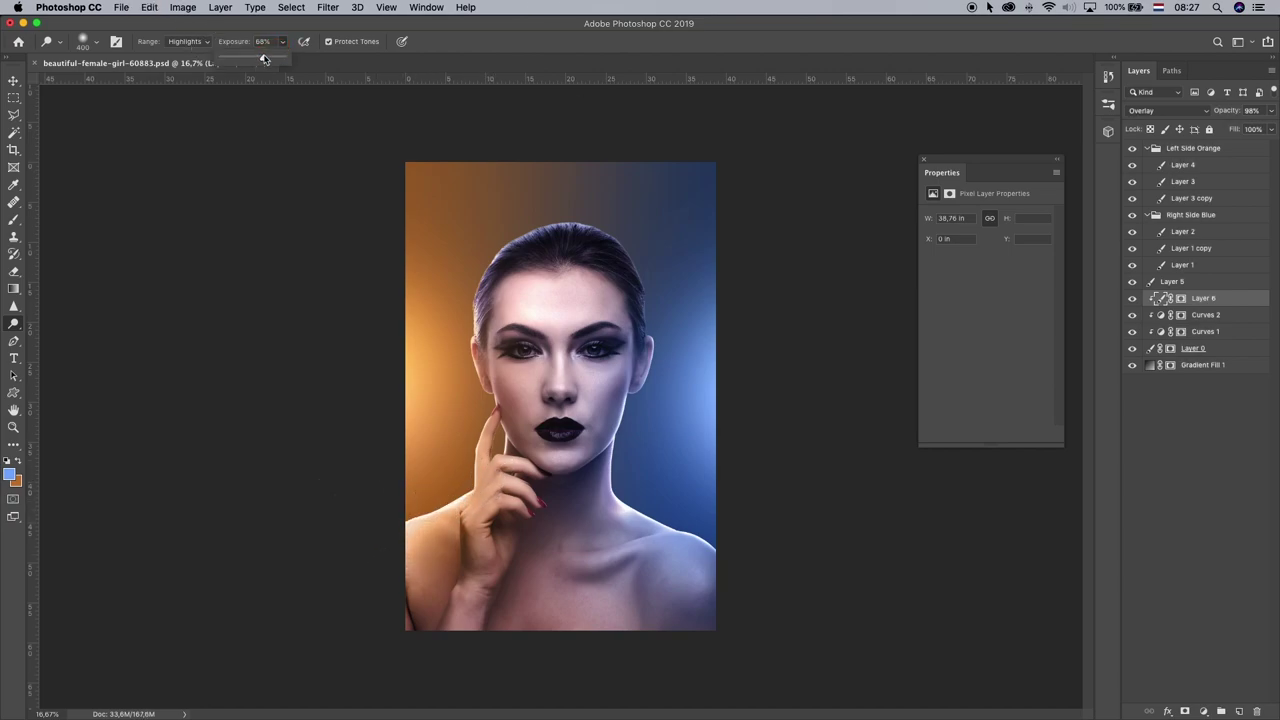
{"action": "left_click", "coordinate": [185, 41]}
{"action": "left_click", "coordinate": [183, 29]}
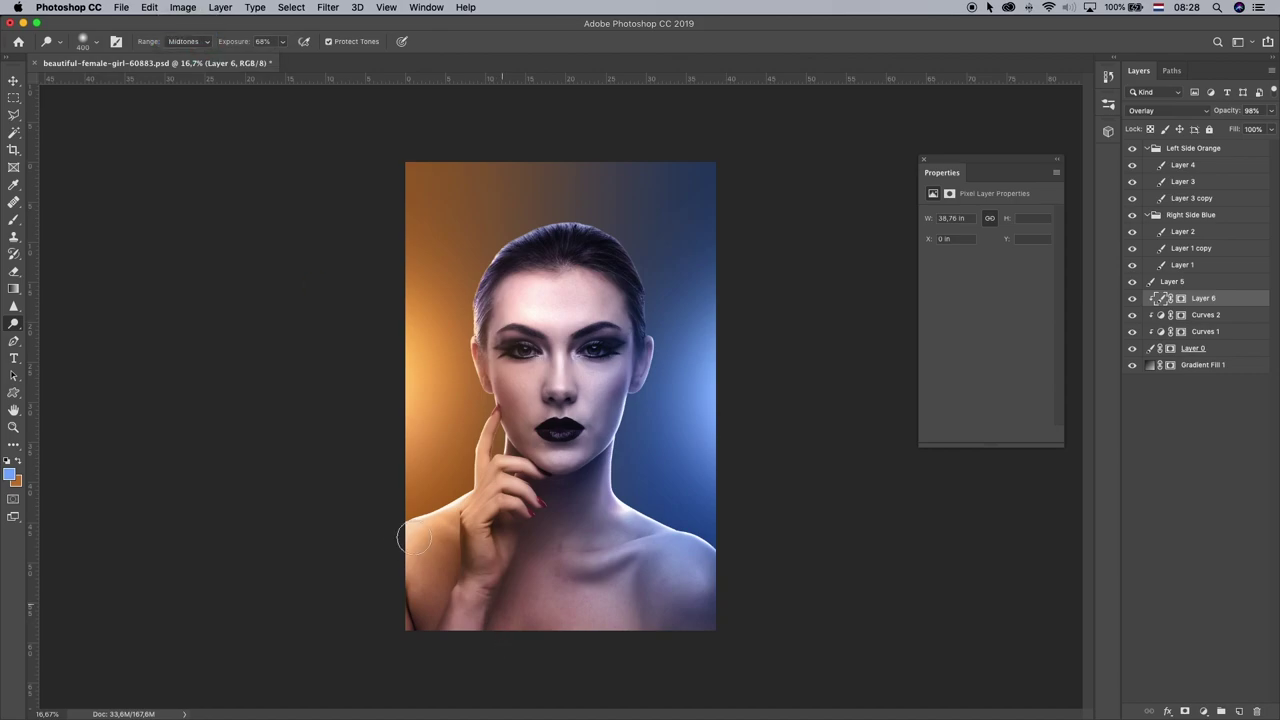
{"action": "key", "text": "super+z"}
{"action": "left_click_drag", "start_coordinate": [459, 493], "coordinate": [465, 459]}
{"action": "left_click_drag", "start_coordinate": [432, 345], "coordinate": [434, 294]}
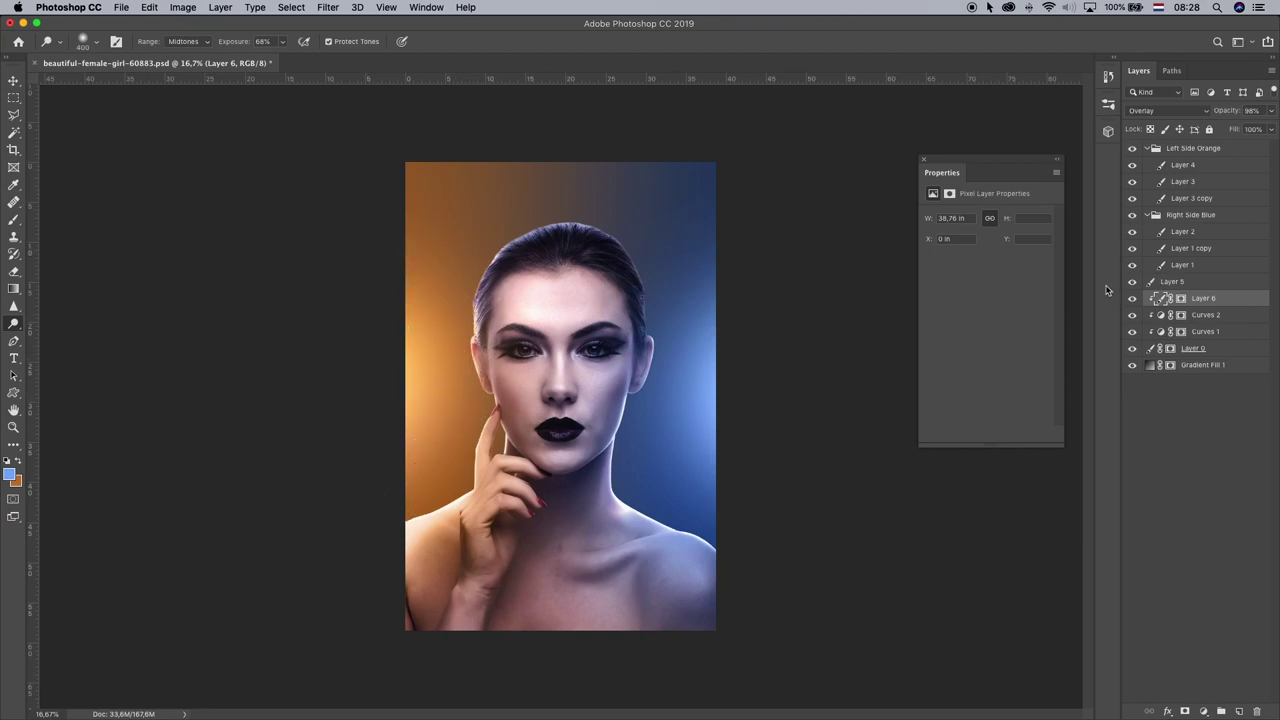
- Compare the portrait with Layer 6 hidden and shown, and lower that layer's opacity to 79%
{"action": "left_click", "coordinate": [1134, 299]}
{"action": "left_click", "coordinate": [1134, 299]}
{"action": "left_click", "coordinate": [1274, 112]}
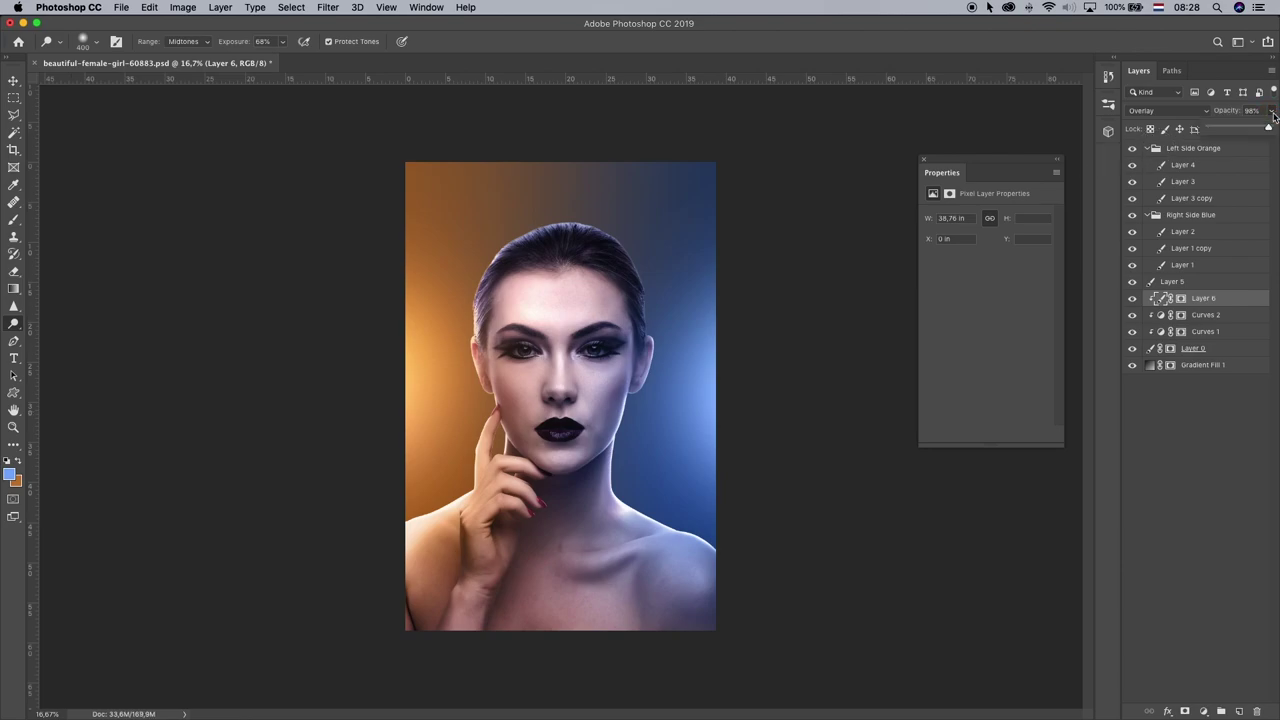
{"action": "left_click_drag", "start_coordinate": [1258, 124], "coordinate": [1256, 124]}
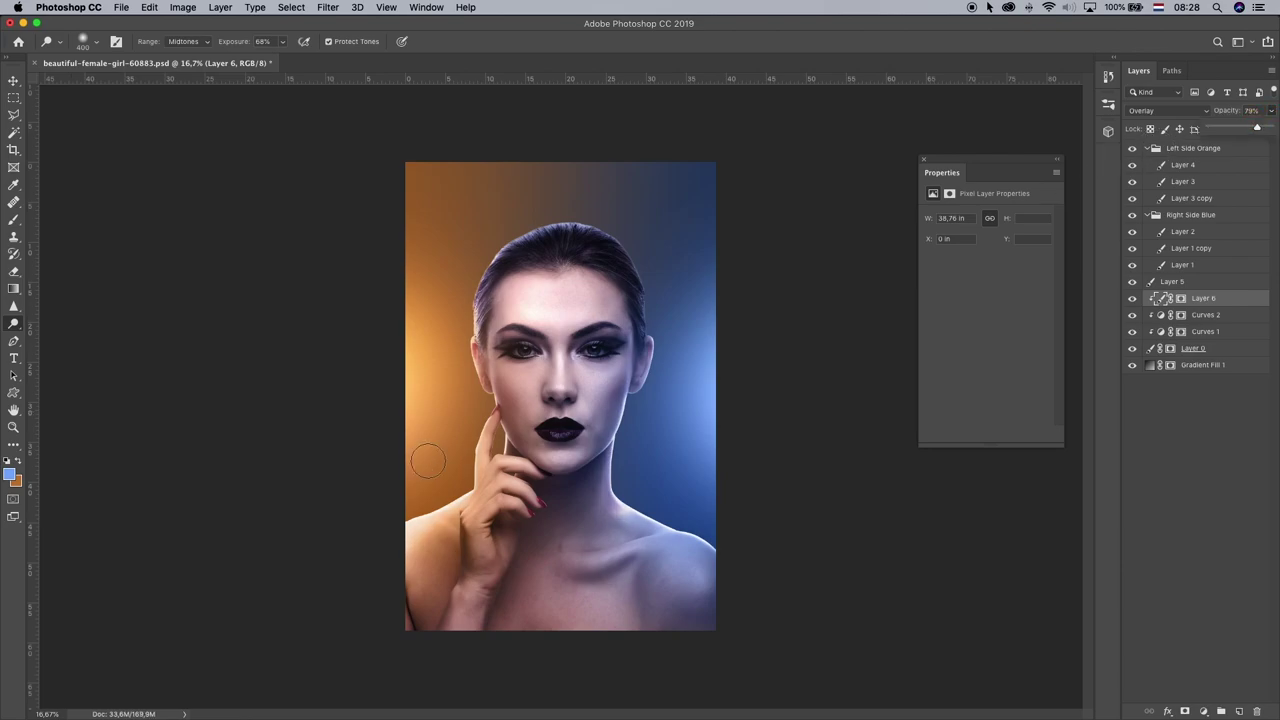
{"action": "left_click", "coordinate": [13, 427]}
{"action": "left_click", "coordinate": [644, 441], "text": "alt"}
{"action": "left_click", "coordinate": [644, 441], "text": "alt"}
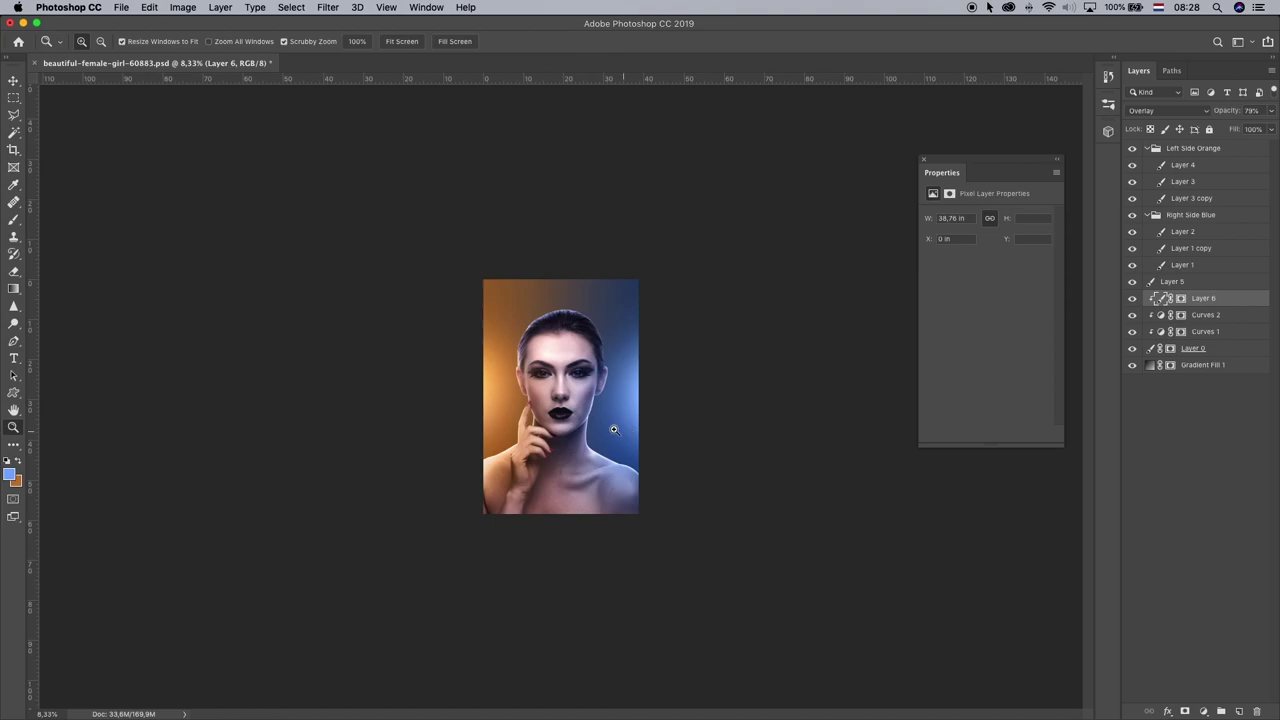
{"action": "double_click", "coordinate": [627, 412]}
{"action": "right_click", "coordinate": [814, 291]}
{"action": "left_click", "coordinate": [830, 298]}
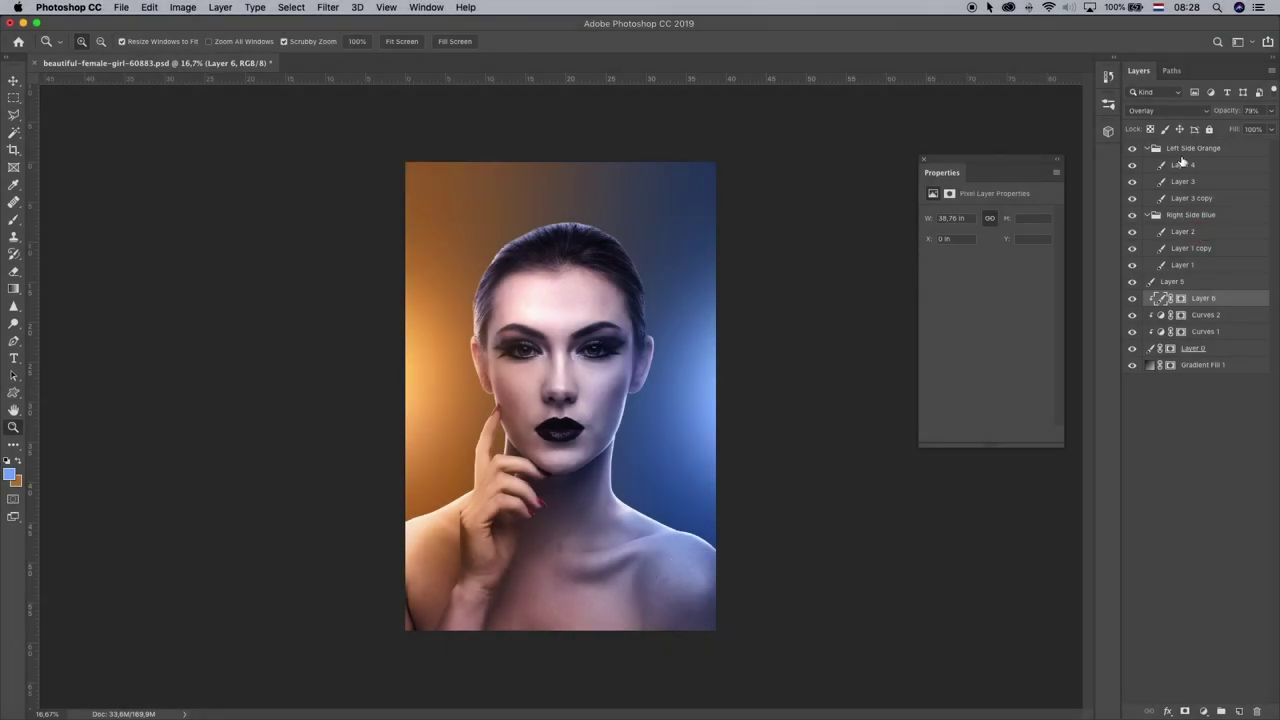
- Add a new layer above Layer 2 in the Right Side Blue group and choose a deeper blue as the foreground color
{"action": "left_click", "coordinate": [1193, 150]}
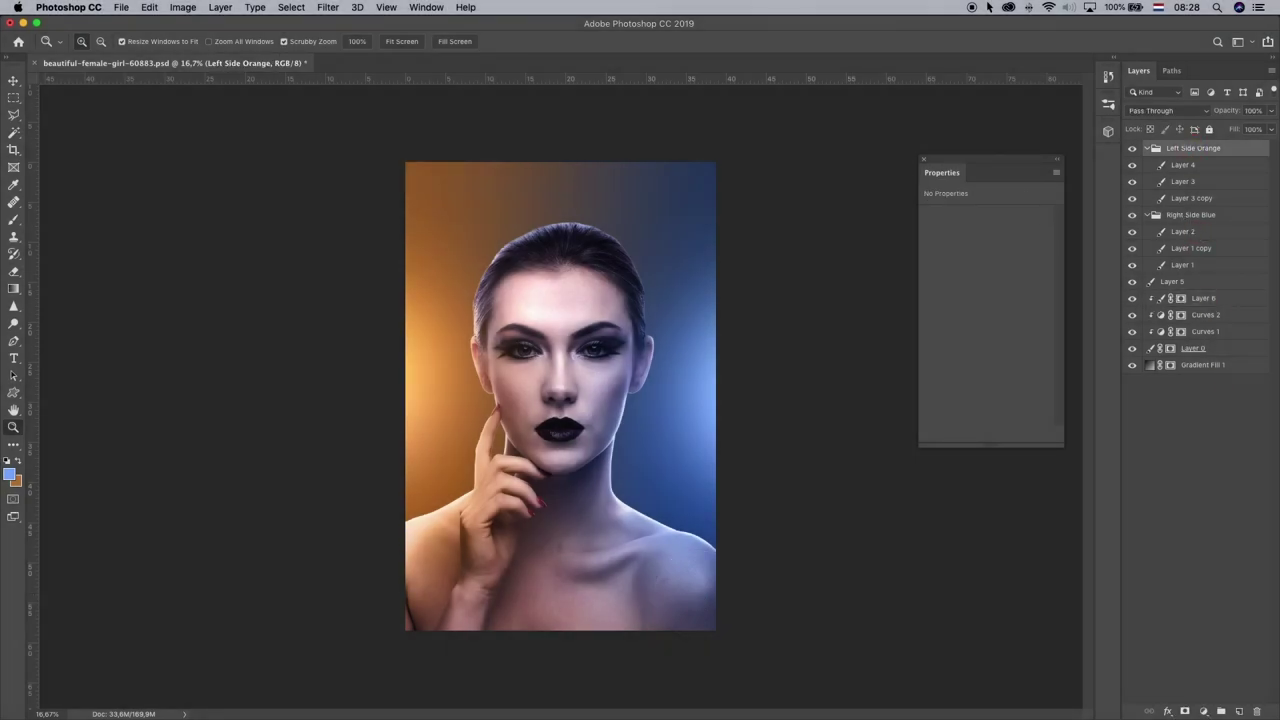
{"action": "left_click", "coordinate": [1195, 230]}
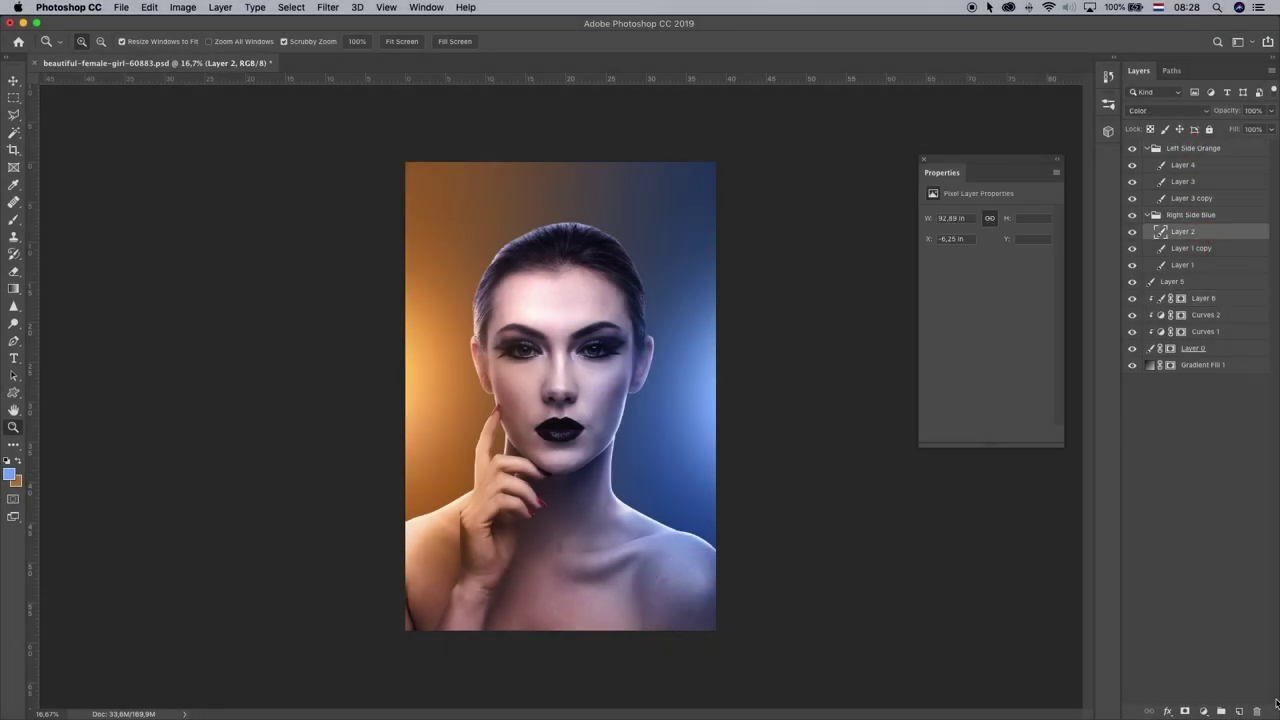
{"action": "left_click", "coordinate": [1239, 711]}
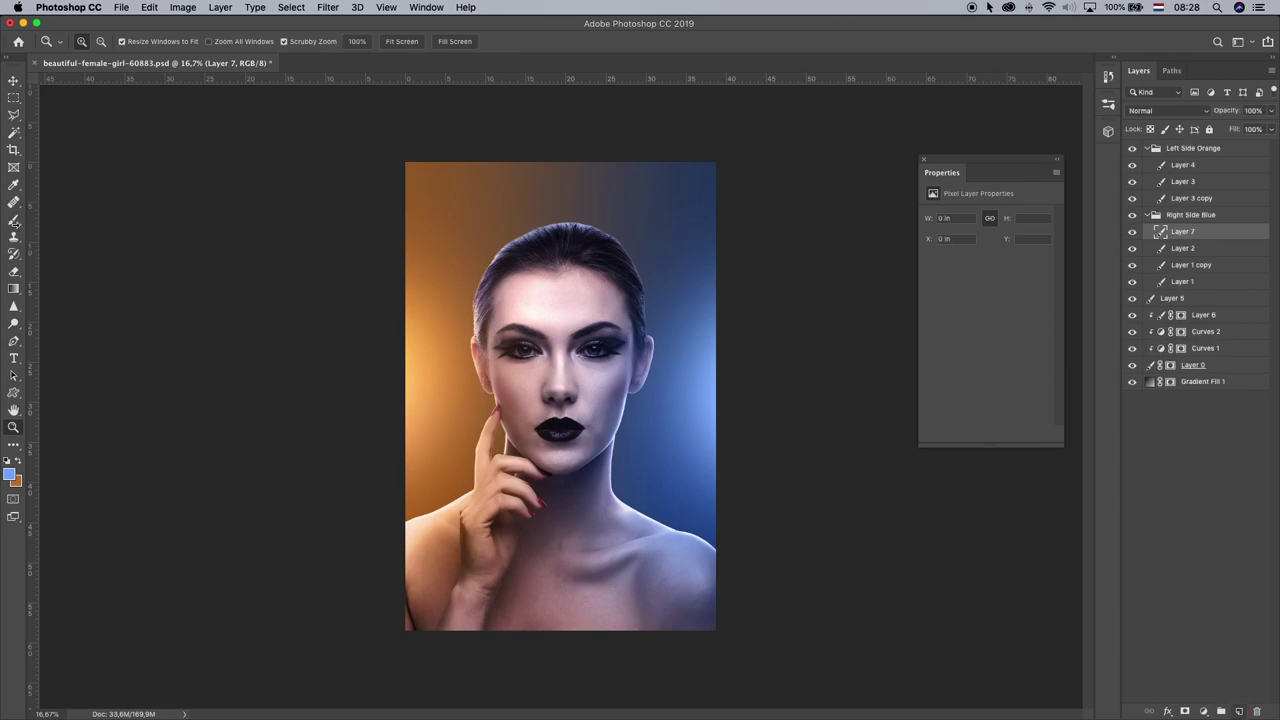
{"action": "key", "text": "i"}
{"action": "left_click", "coordinate": [10, 476]}
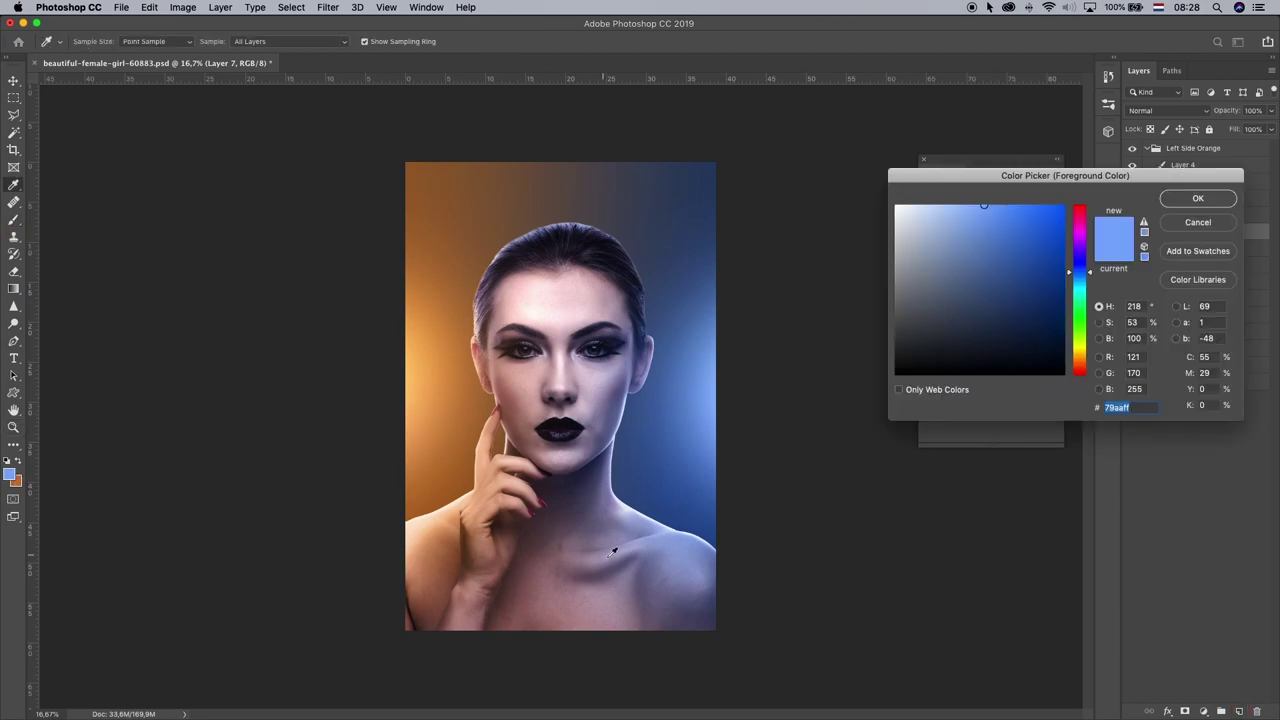
{"action": "left_click", "coordinate": [647, 483]}
{"action": "left_click_drag", "start_coordinate": [1017, 251], "coordinate": [1007, 260]}
{"action": "left_click", "coordinate": [1198, 198]}
- Paint one soft blue dab over the woman's mouth on Layer 7 with a 1000 px brush
{"action": "key", "text": "b"}
{"action": "key", "text": "bracketright"}
{"action": "key", "text": "bracketright"}
{"action": "key", "text": "bracketright"}
{"action": "key", "text": "bracketright"}
{"action": "key", "text": "bracketright"}
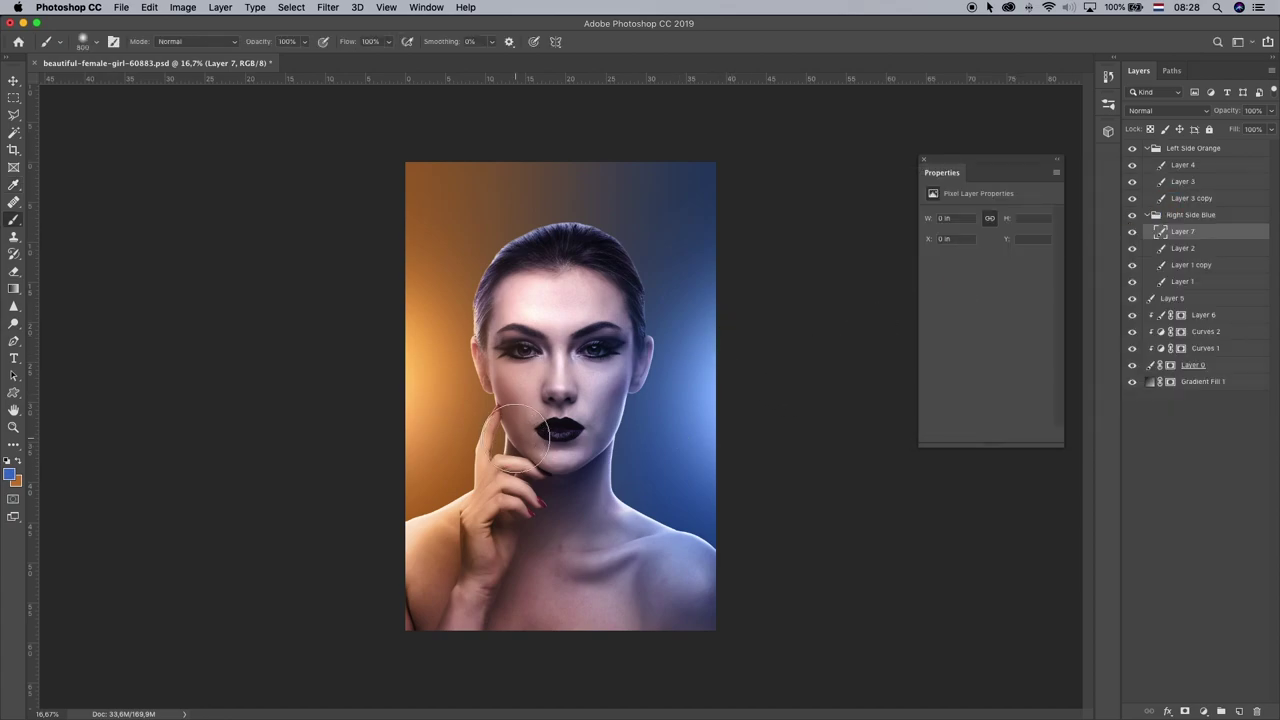
{"action": "left_click", "coordinate": [553, 425]}
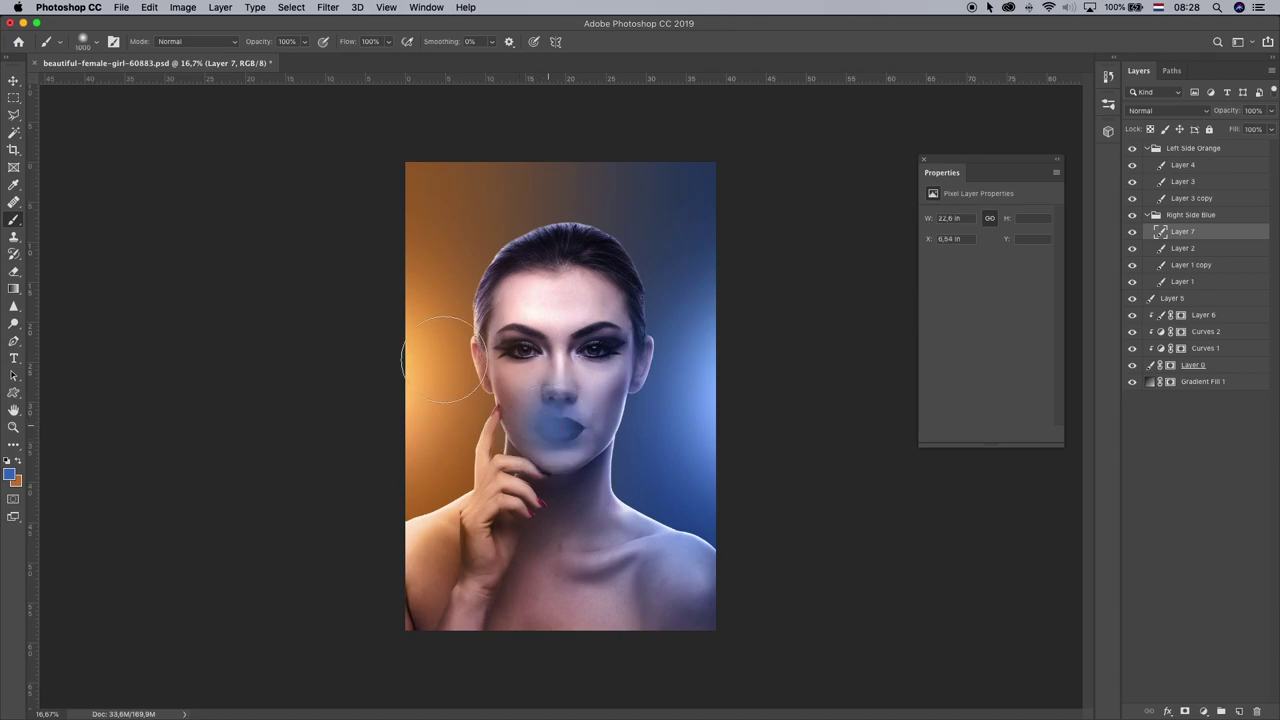
- Set Layer 7 to Overlay, then enlarge the blue dab and position it over the blue side of the portrait
{"action": "left_click", "coordinate": [14, 80]}
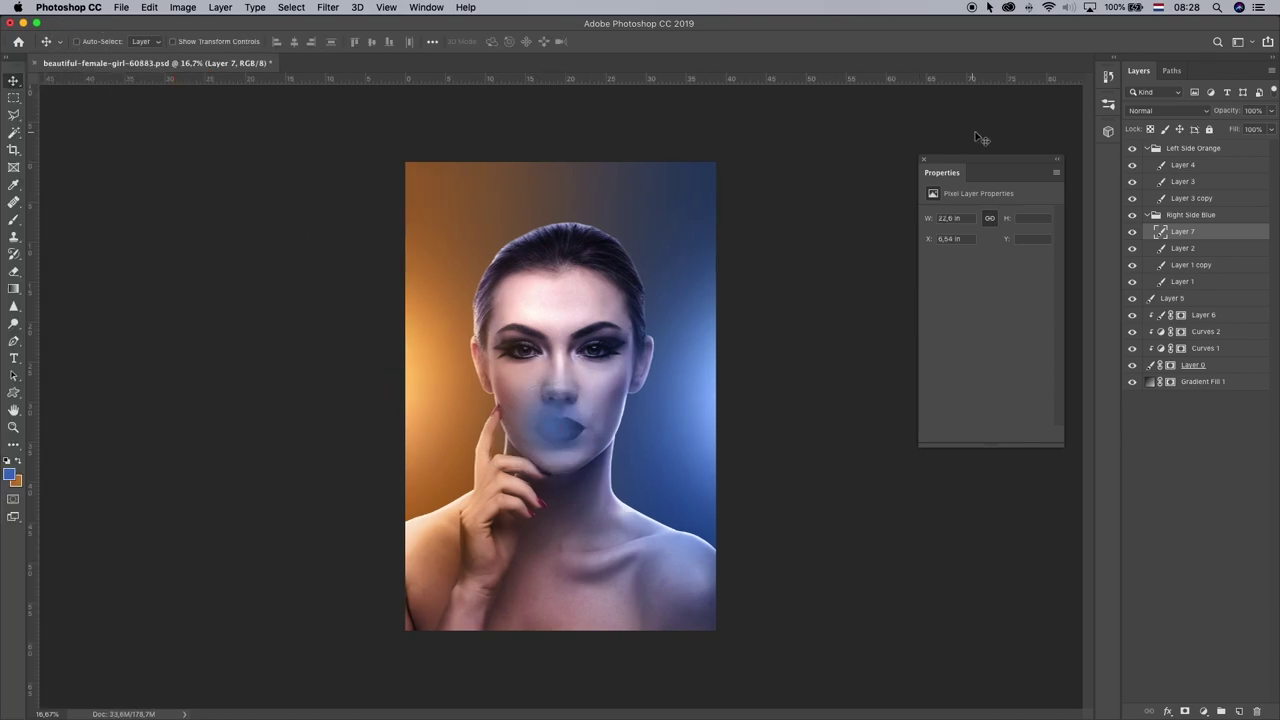
{"action": "left_click", "coordinate": [1165, 110]}
{"action": "left_click", "coordinate": [1143, 253]}
{"action": "left_click_drag", "start_coordinate": [574, 374], "coordinate": [933, 271]}
{"action": "key", "text": "ctrl+t"}
{"action": "left_click_drag", "start_coordinate": [620, 440], "coordinate": [641, 327]}
{"action": "key", "text": "Return"}
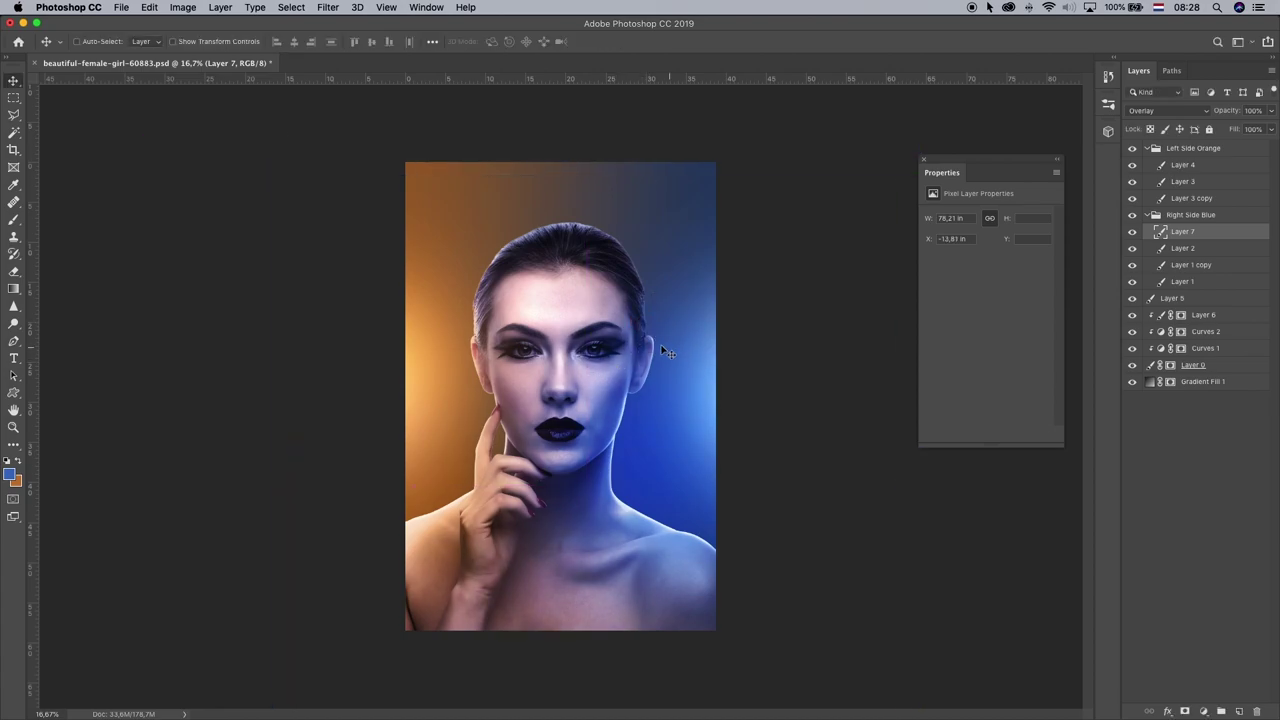
- Shift the Layer 7 glow slightly and lower its opacity to 42%, comparing the portrait with the layer hidden and shown
{"action": "left_click_drag", "start_coordinate": [1270, 114], "coordinate": [1245, 128]}
{"action": "left_click_drag", "start_coordinate": [640, 463], "coordinate": [634, 518]}
{"action": "left_click_drag", "start_coordinate": [1273, 113], "coordinate": [1245, 129]}
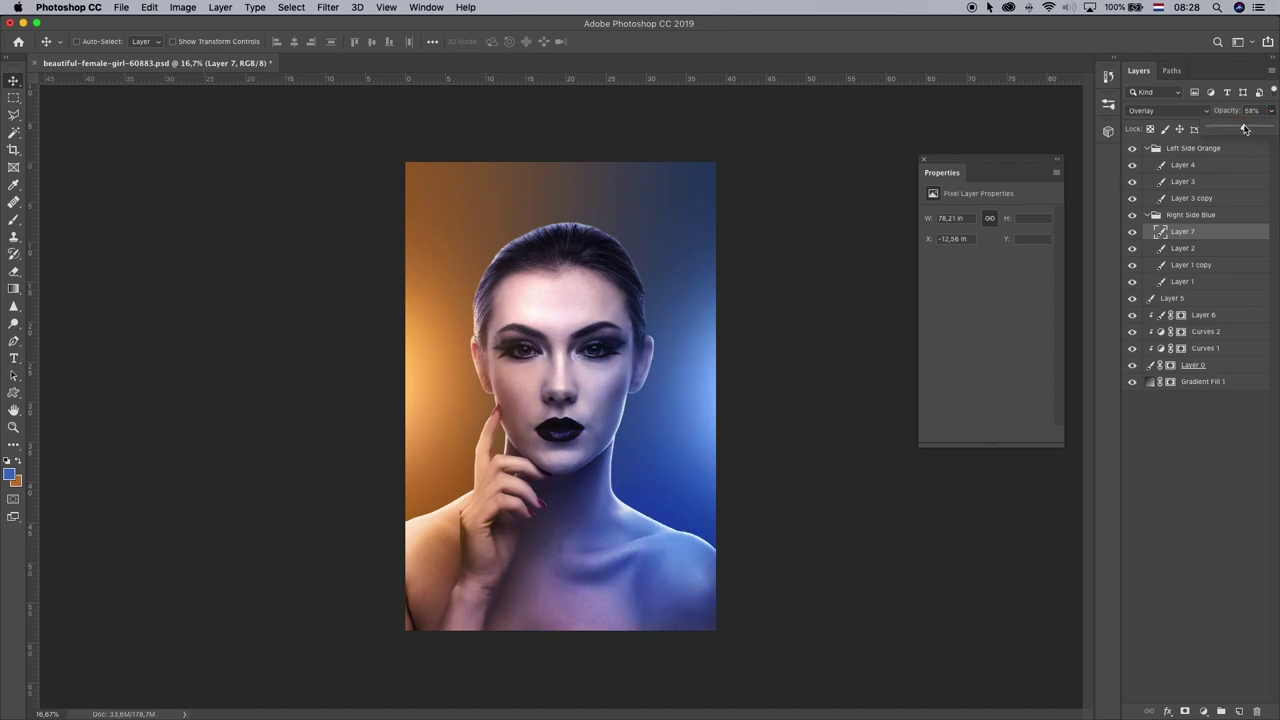
{"action": "left_click", "coordinate": [1132, 232]}
{"action": "left_click", "coordinate": [1132, 233]}
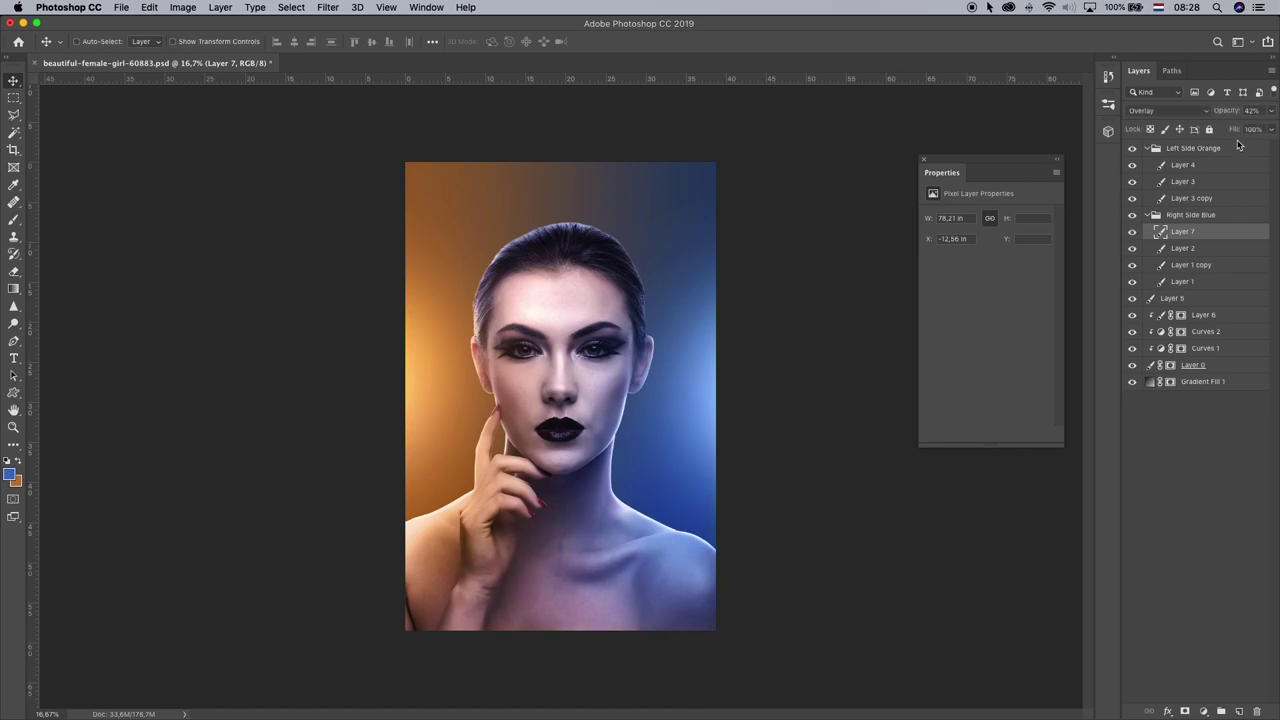
{"action": "left_click", "coordinate": [1263, 116]}
{"action": "left_click", "coordinate": [1133, 232]}
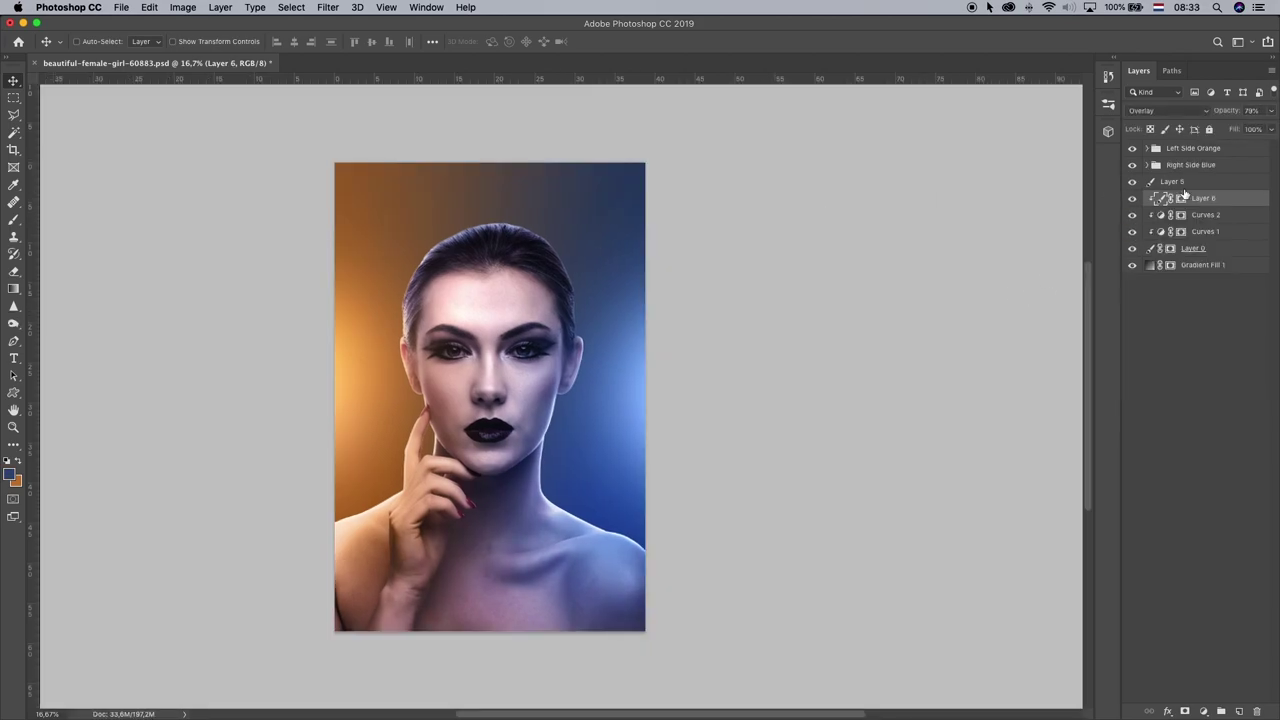
- Compare the portrait with the rim highlights of Layer 6 hidden and shown
{"action": "left_click", "coordinate": [1132, 200]}
{"action": "left_click", "coordinate": [1132, 200]}
{"action": "left_click", "coordinate": [1132, 201]}
{"action": "left_click", "coordinate": [1132, 201]}
{"action": "left_click", "coordinate": [1132, 201]}
{"action": "left_click", "coordinate": [1132, 201]}
{"action": "left_click", "coordinate": [1131, 198]}
{"action": "left_click", "coordinate": [1131, 198]}
- Target Layer 6's pixels and activate the Burn tool
{"action": "left_click", "coordinate": [1164, 200]}
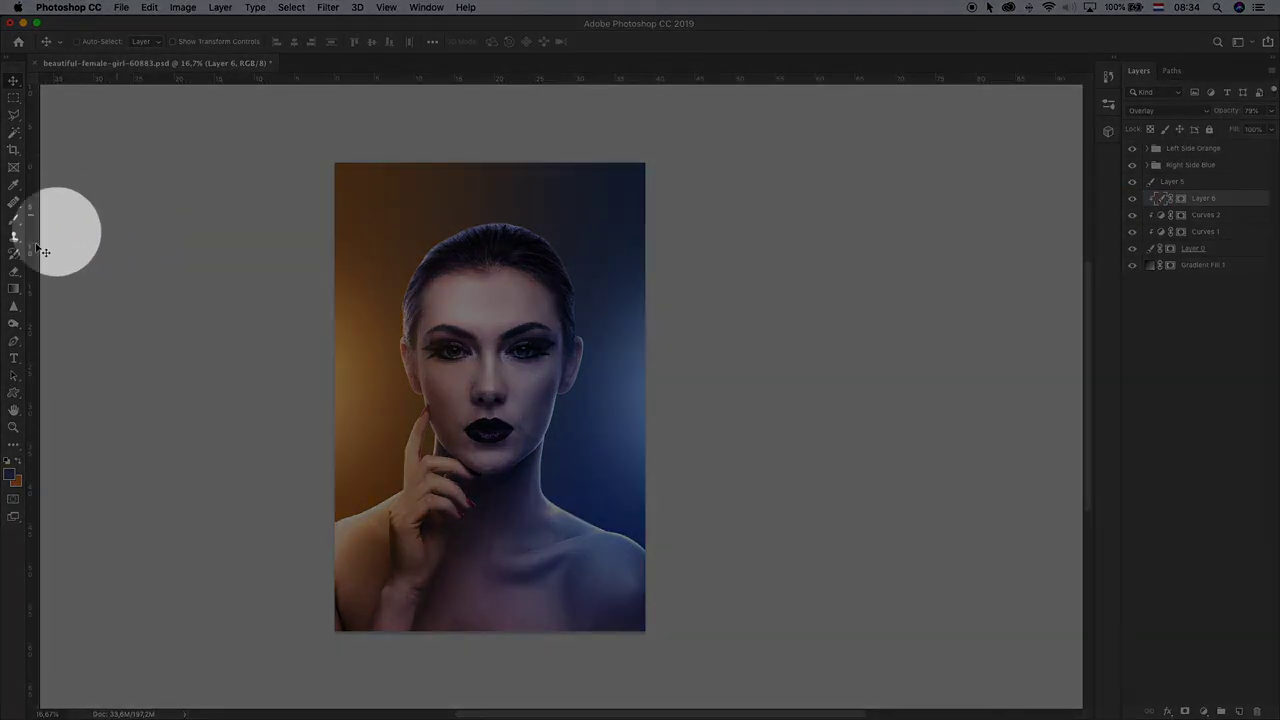
{"action": "left_click", "coordinate": [13, 305]}
{"action": "left_click", "coordinate": [15, 290]}
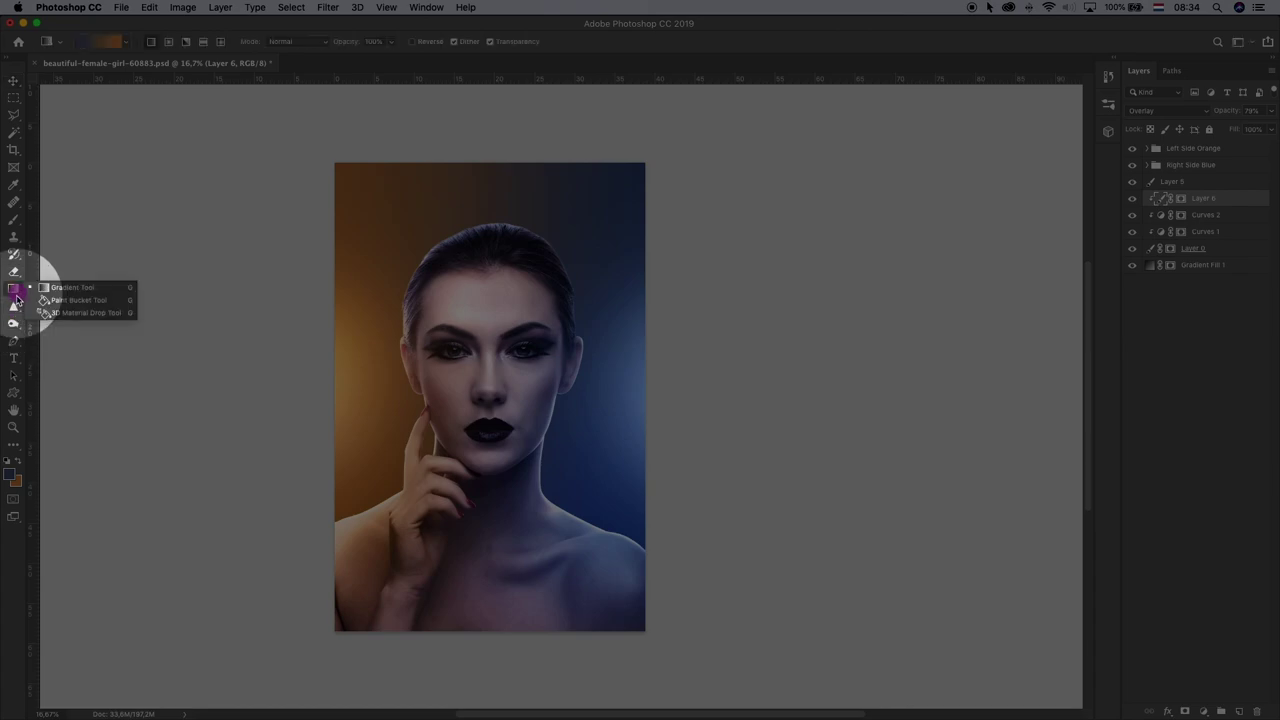
{"action": "left_click", "coordinate": [14, 323]}
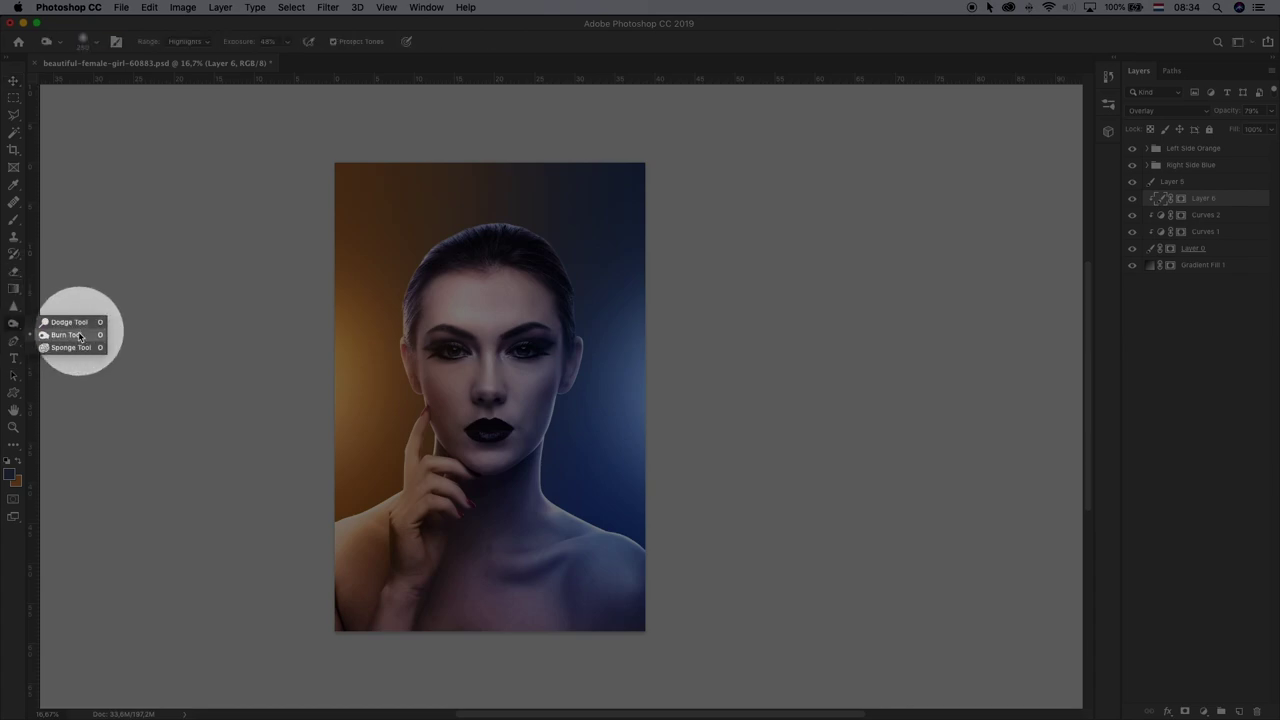
{"action": "left_click", "coordinate": [78, 336]}
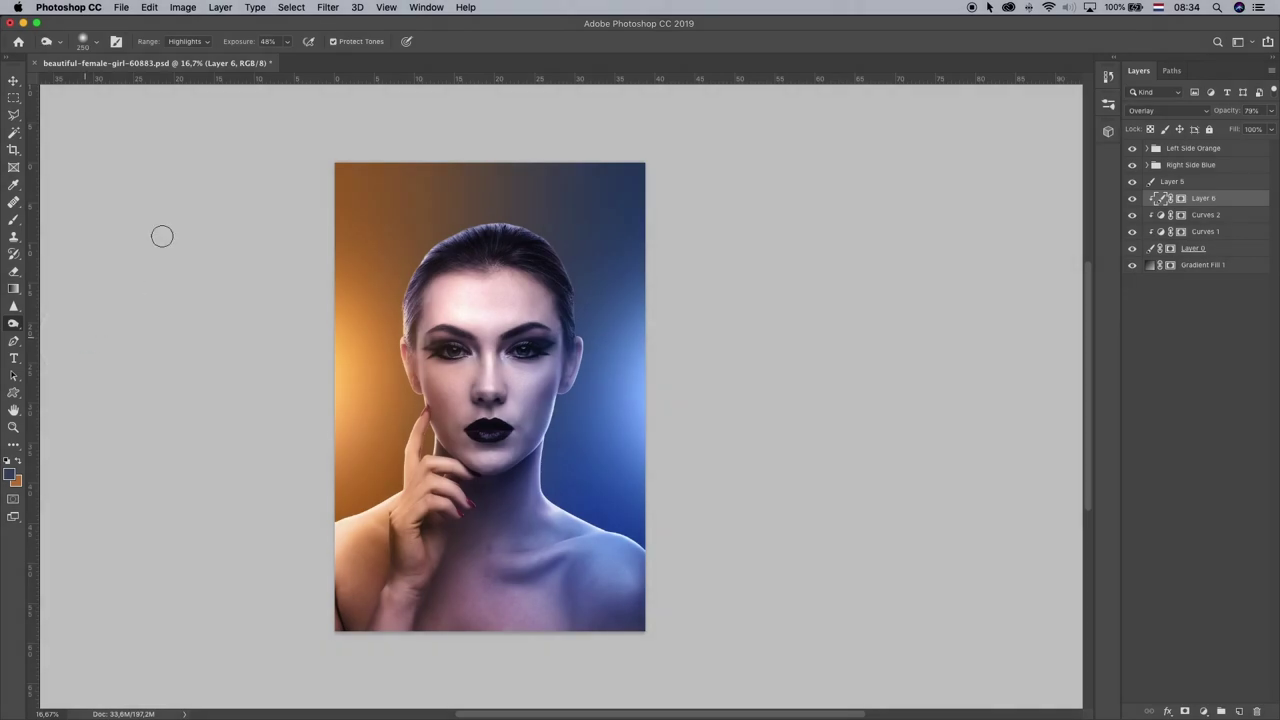
- Keep the Burn tool's range on Highlights and set its exposure to 50%
{"action": "left_click", "coordinate": [205, 41]}
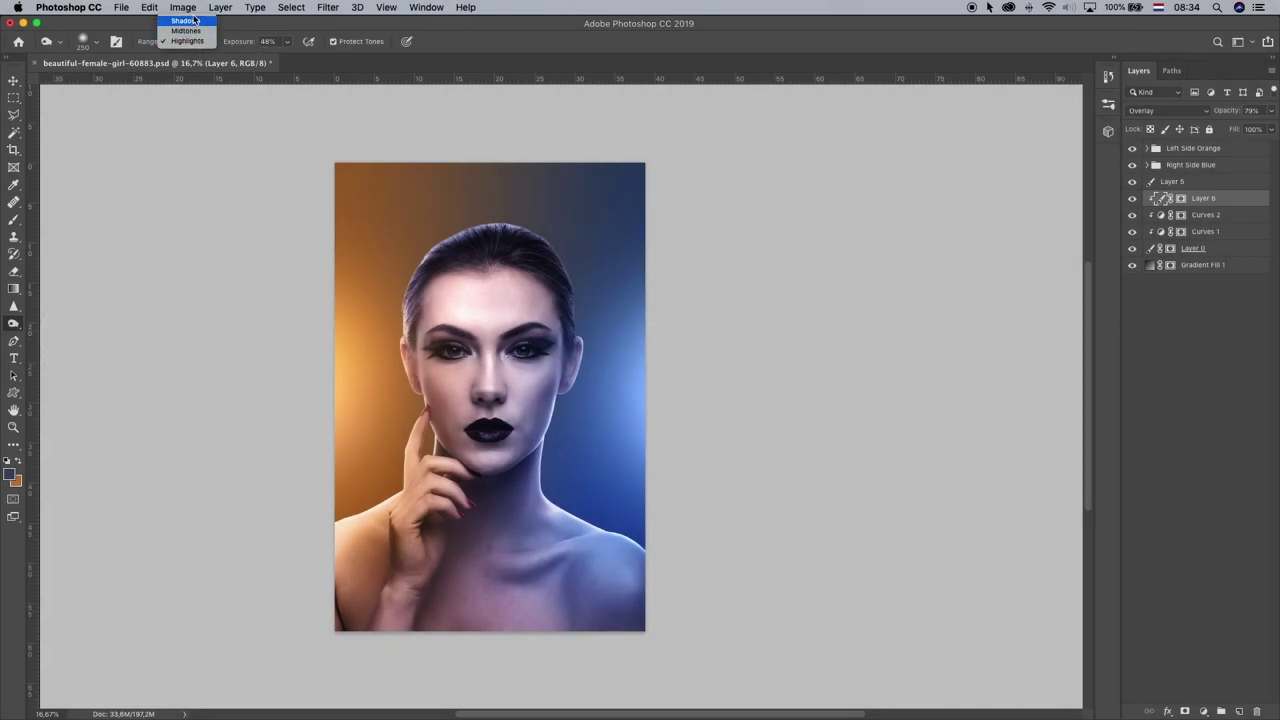
{"action": "left_click", "coordinate": [175, 41]}
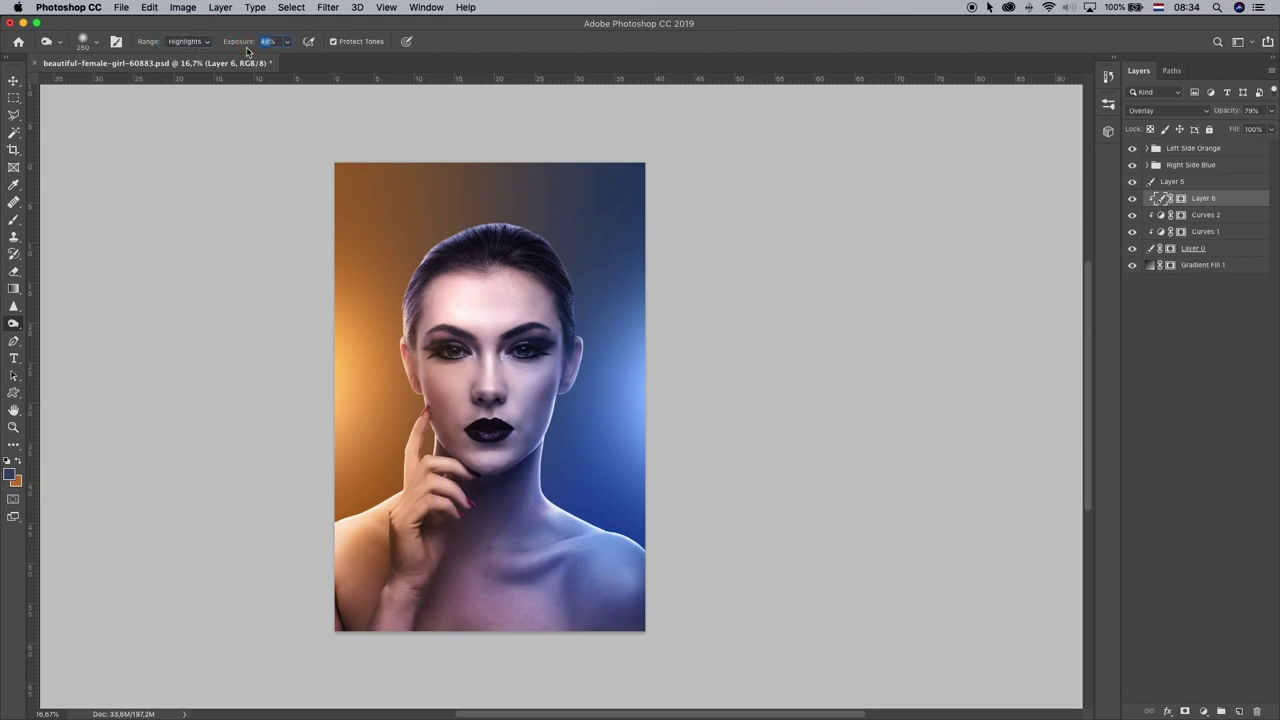
{"action": "type", "text": "50"}
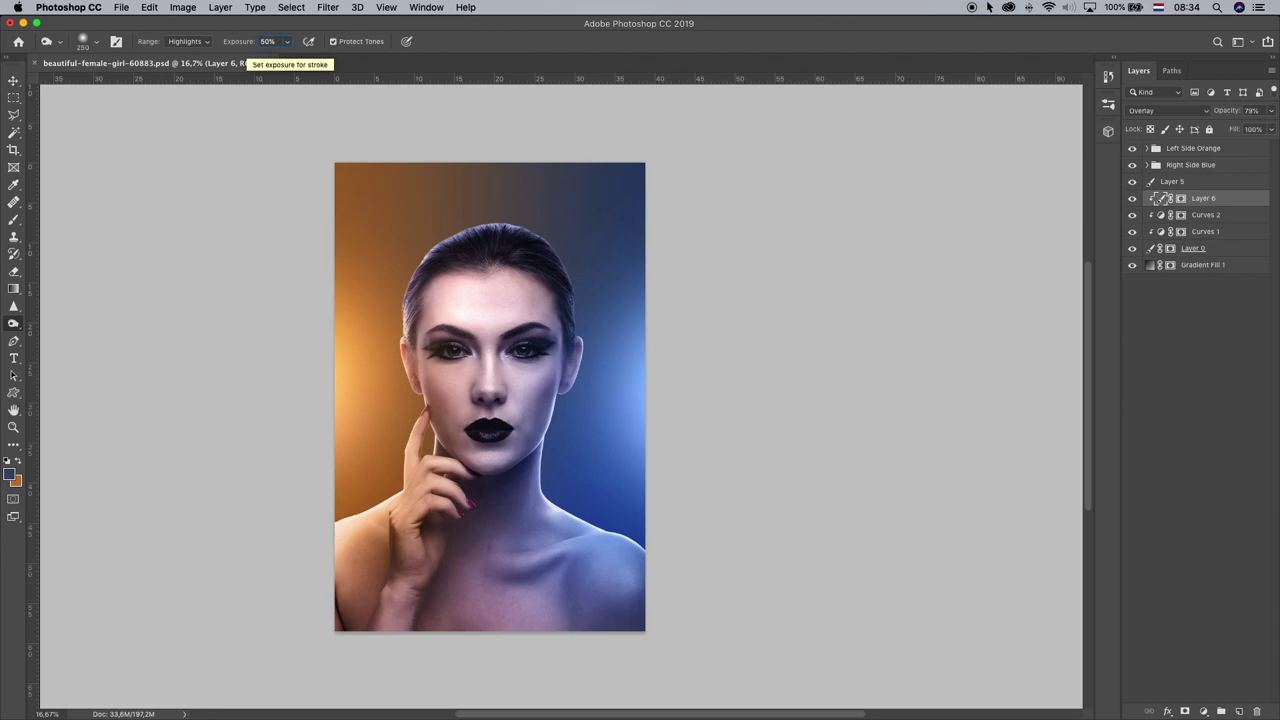
{"action": "left_click", "coordinate": [262, 42]}
{"action": "right_click", "coordinate": [14, 324]}
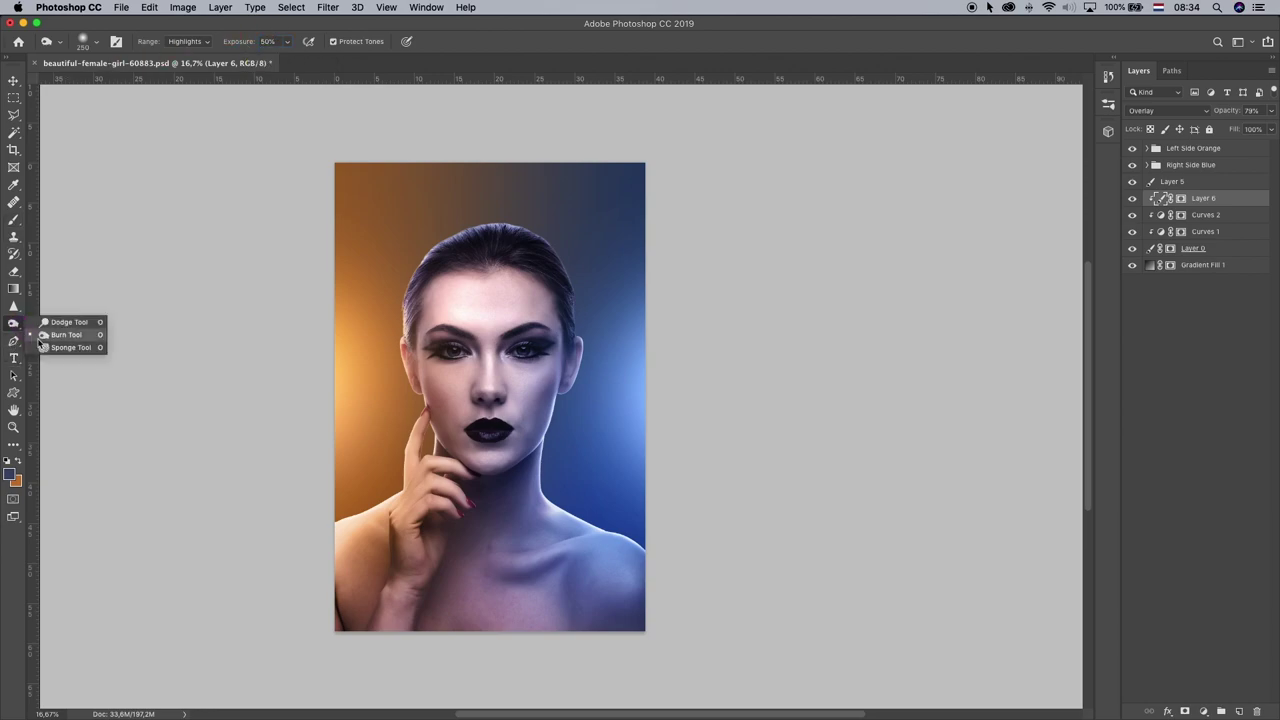
{"action": "left_click", "coordinate": [57, 336]}
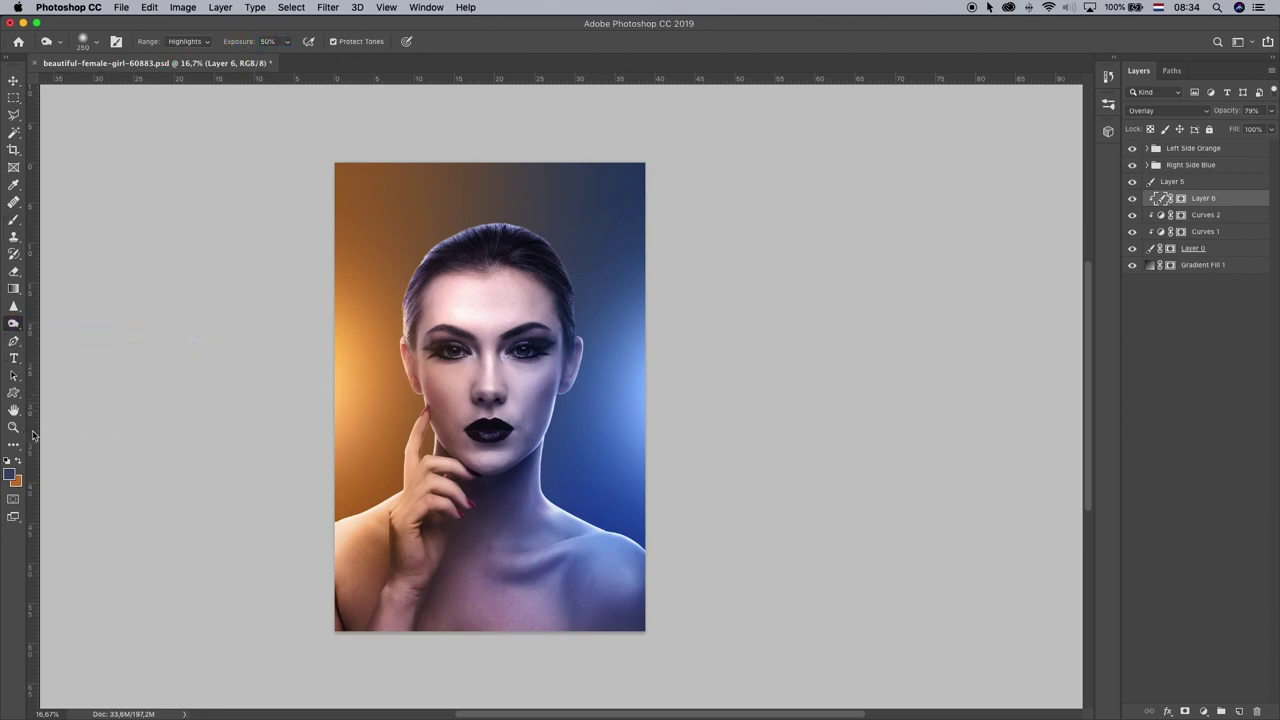
{"action": "key", "text": "super+comma"}
{"action": "left_click", "coordinate": [149, 7]}
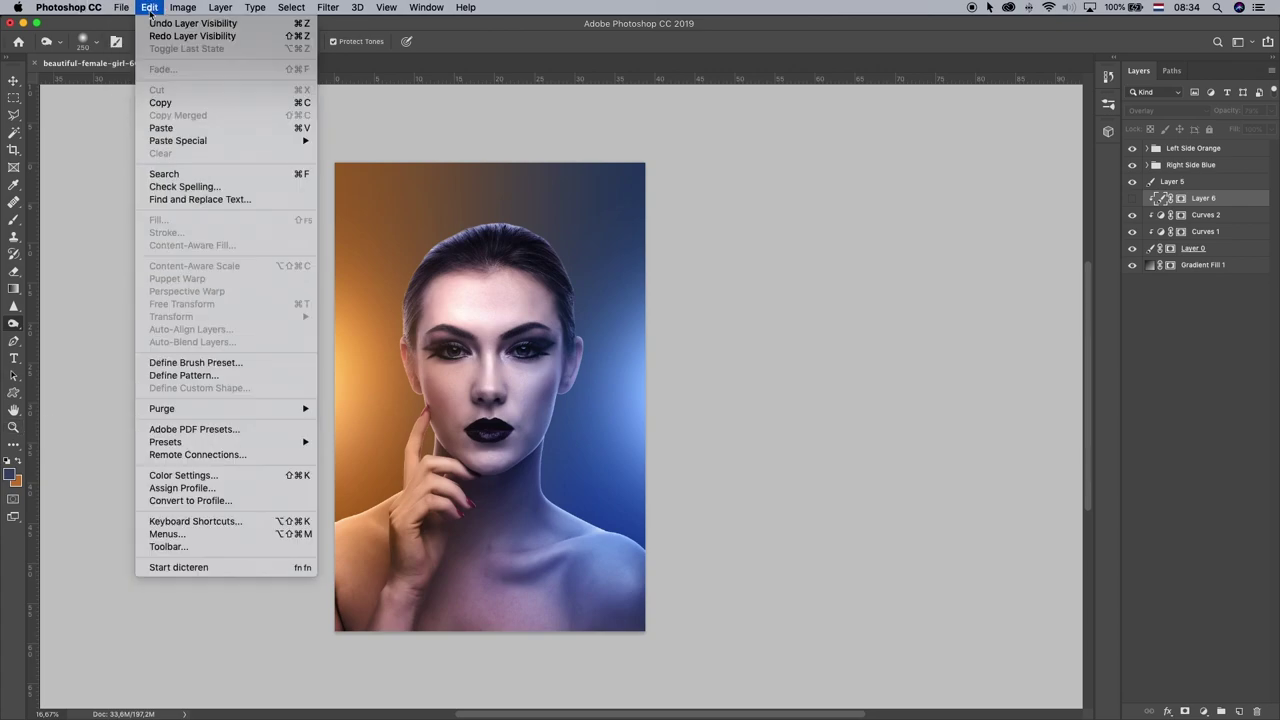
{"action": "left_click", "coordinate": [180, 25]}
- Burn along the blue-side jaw and hair on Layer 6 with a soft 250 px Burn brush
{"action": "key", "text": "z"}
{"action": "left_click", "coordinate": [586, 450]}
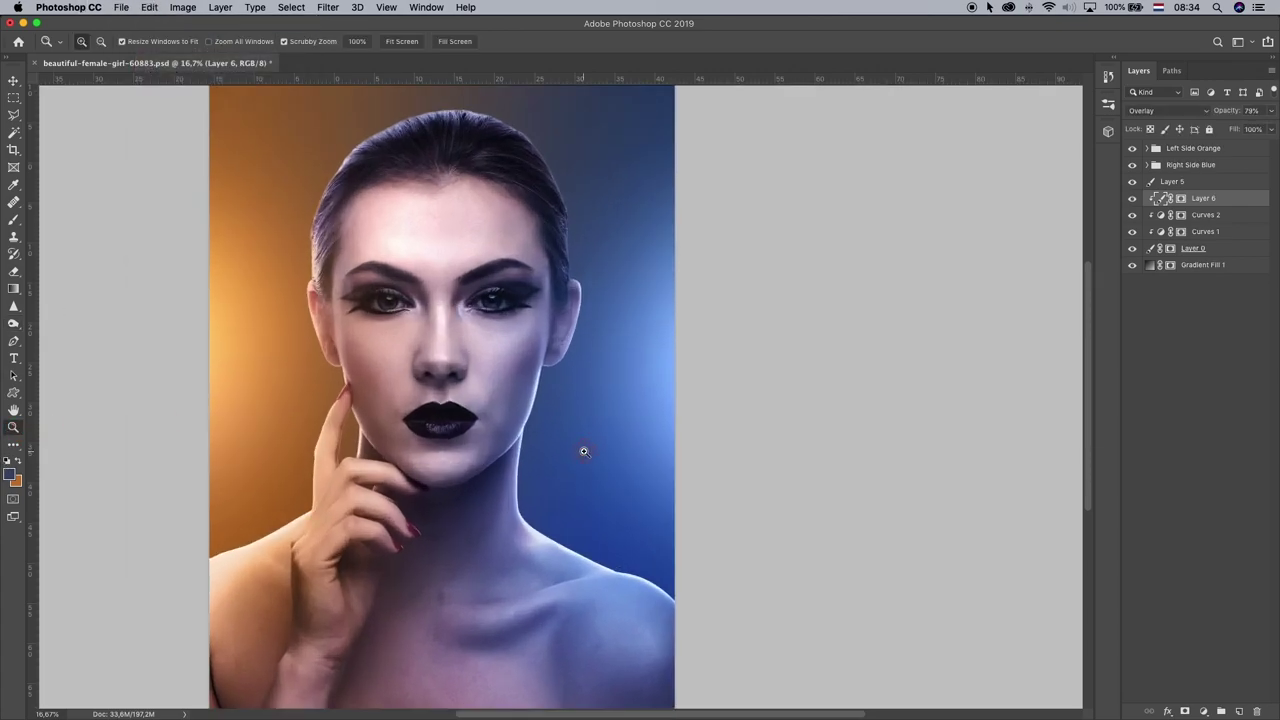
{"action": "left_click_drag", "start_coordinate": [503, 336], "coordinate": [889, 249]}
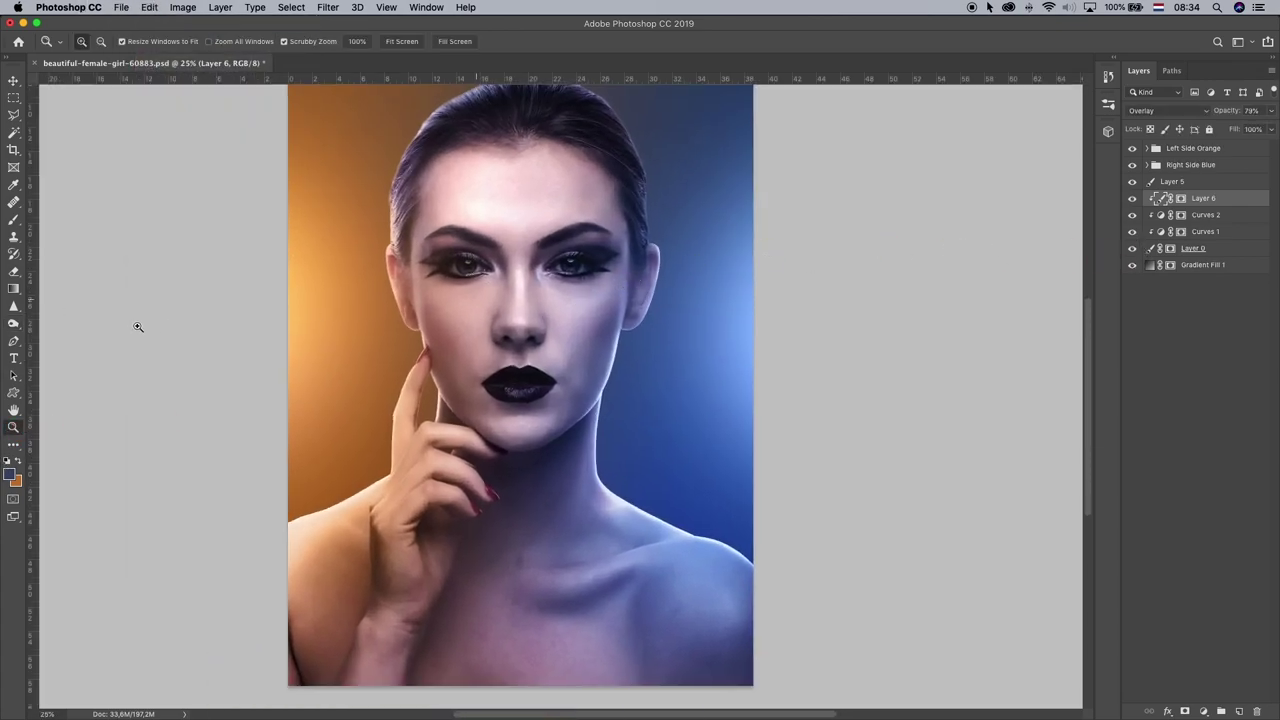
{"action": "left_click", "coordinate": [25, 322]}
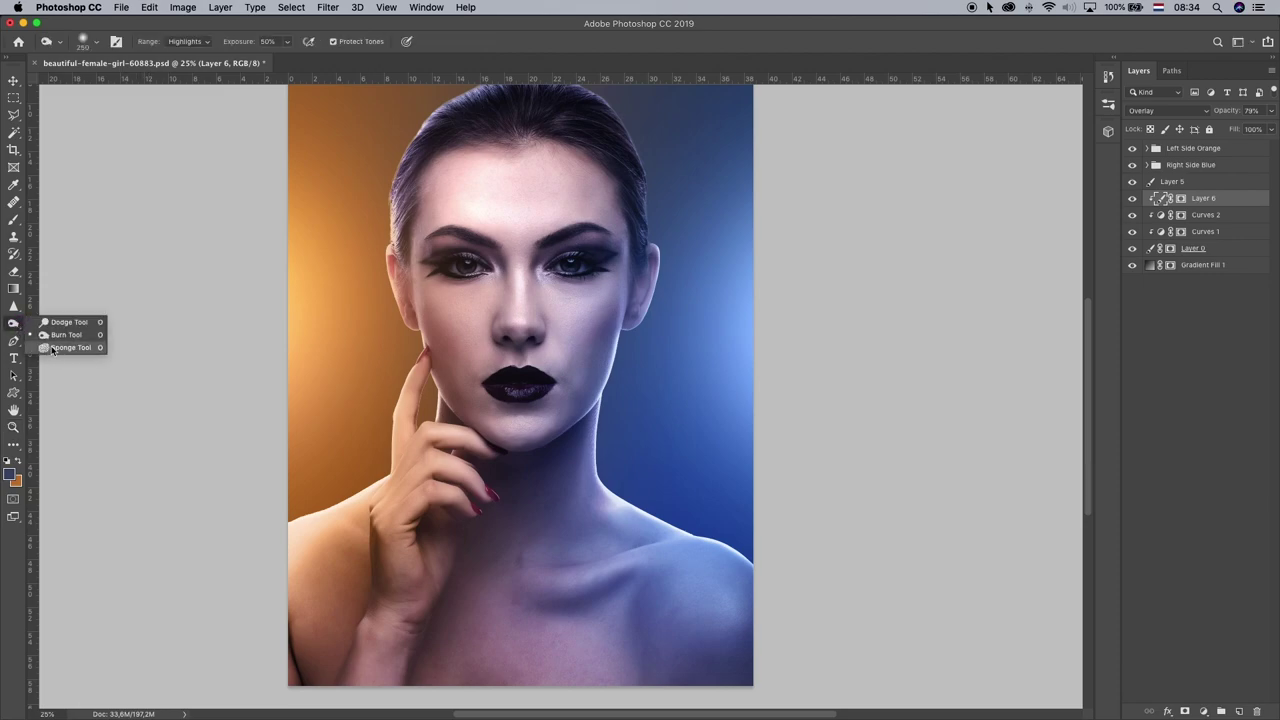
{"action": "left_click", "coordinate": [66, 336]}
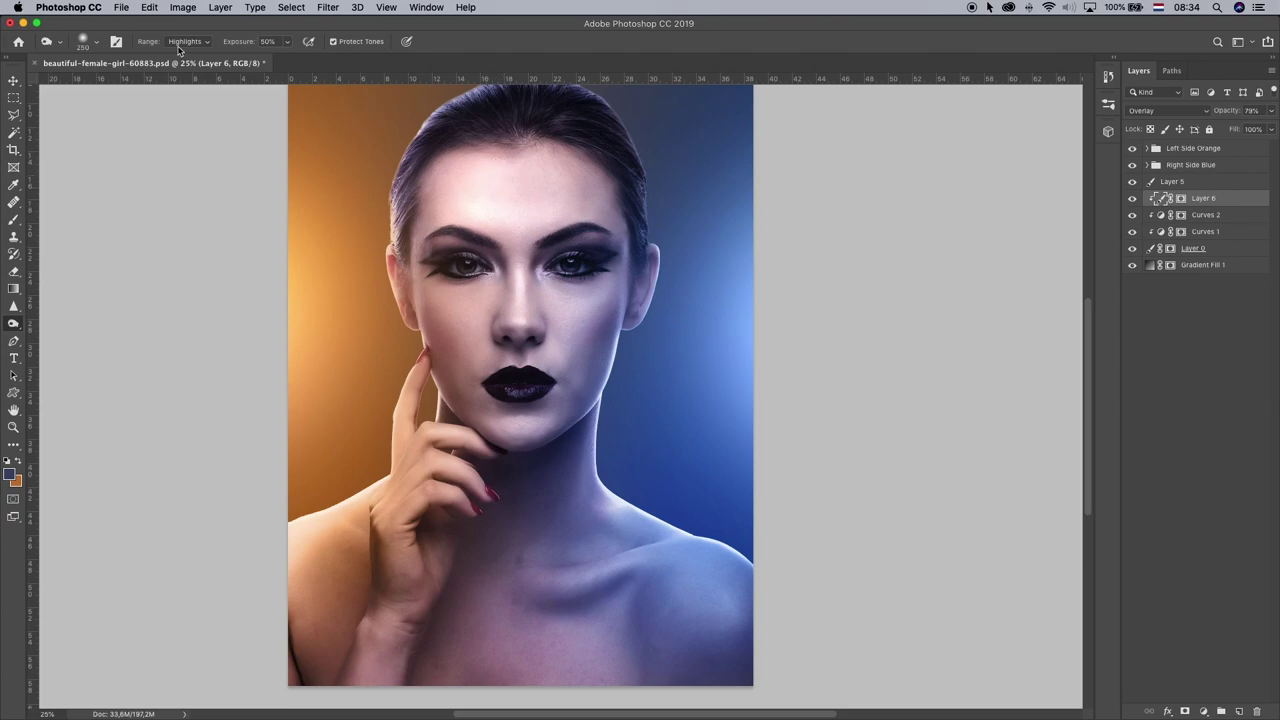
{"action": "left_click", "coordinate": [88, 44]}
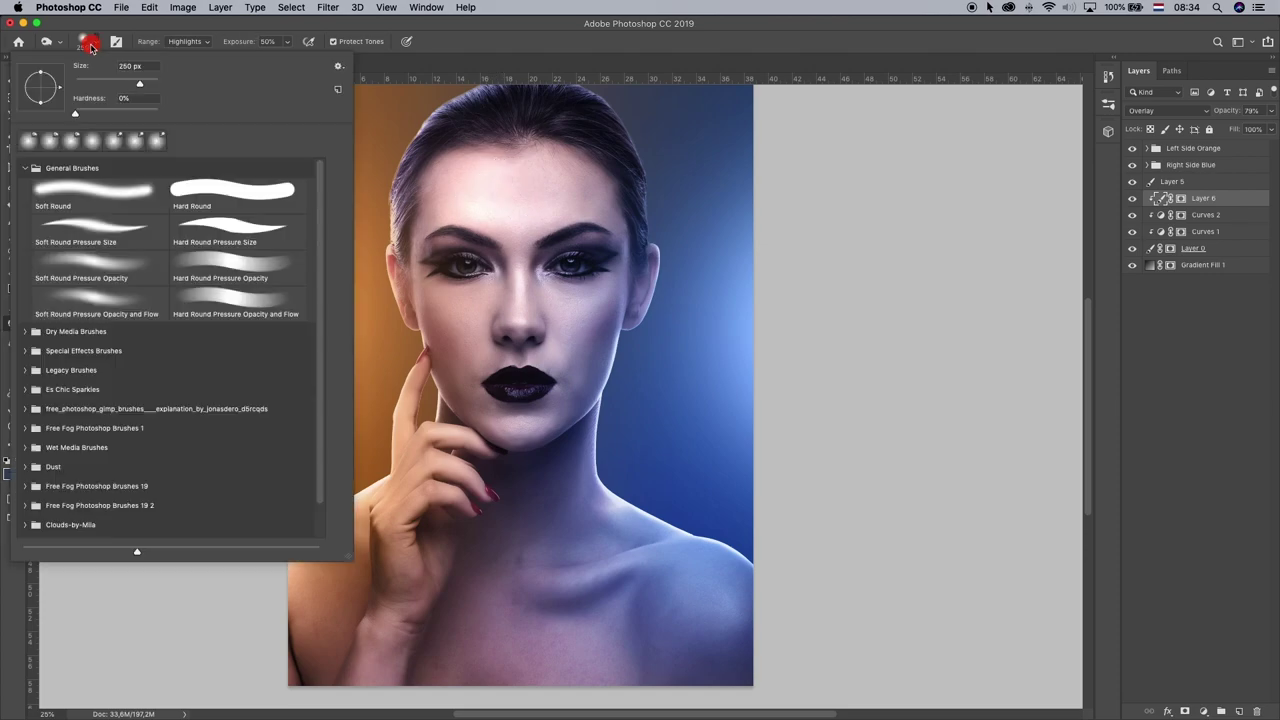
{"action": "left_click", "coordinate": [252, 24]}
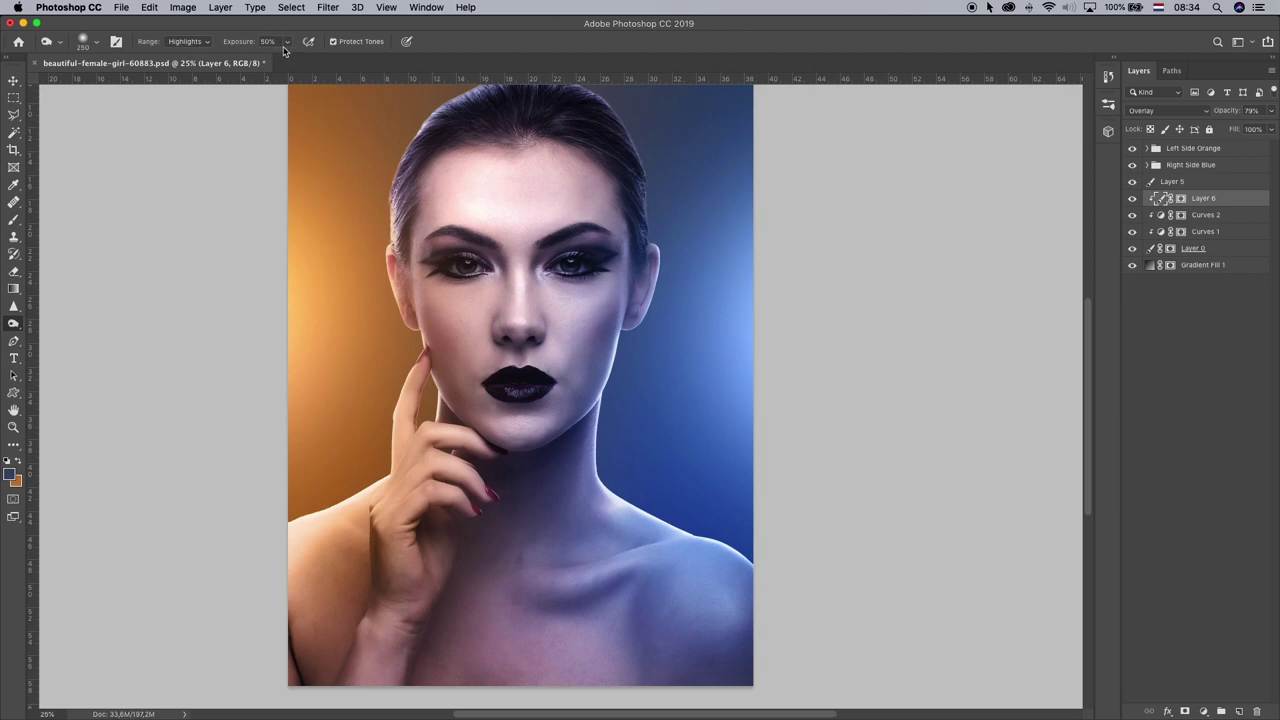
{"action": "left_click_drag", "start_coordinate": [608, 342], "coordinate": [580, 430]}
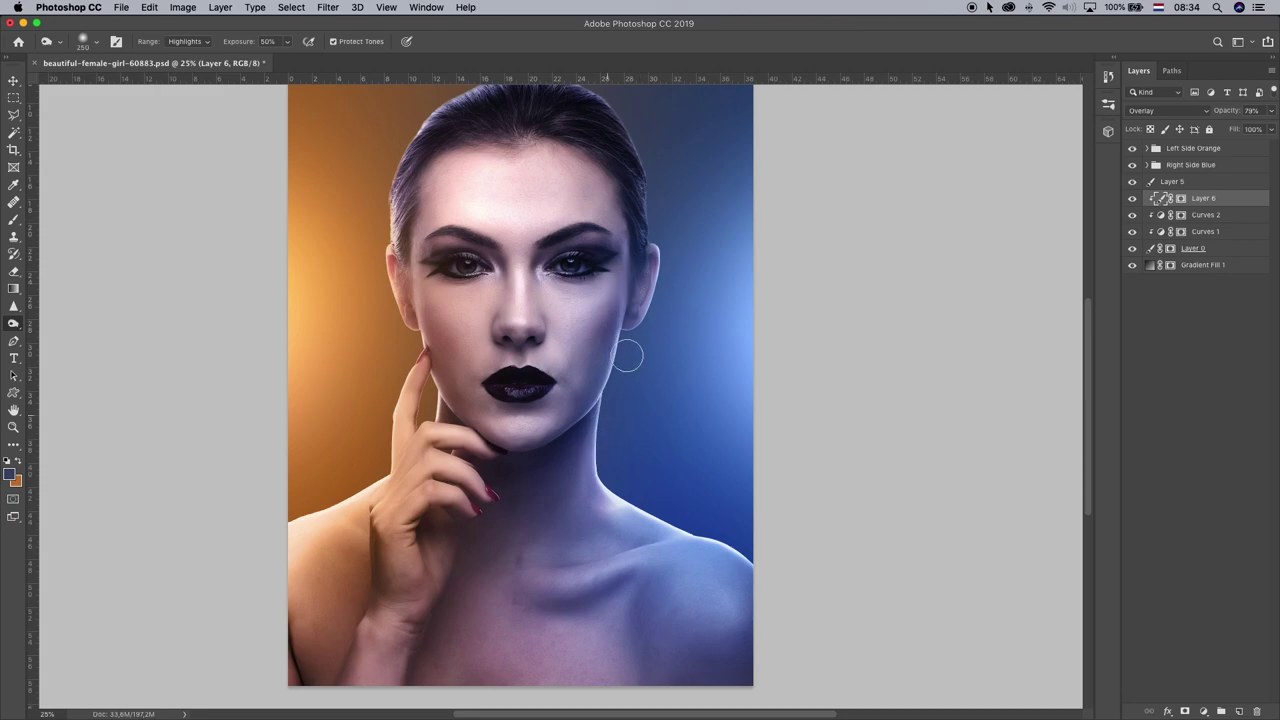
{"action": "scroll", "coordinate": [613, 210], "scroll_direction": "up", "scroll_amount": 3}
{"action": "mouse_move", "coordinate": [613, 210]}
{"action": "left_mouse_down"}
{"action": "mouse_move", "coordinate": [631, 355]}
{"action": "mouse_move", "coordinate": [617, 186]}
{"action": "mouse_move", "coordinate": [640, 222]}
{"action": "left_mouse_up"}
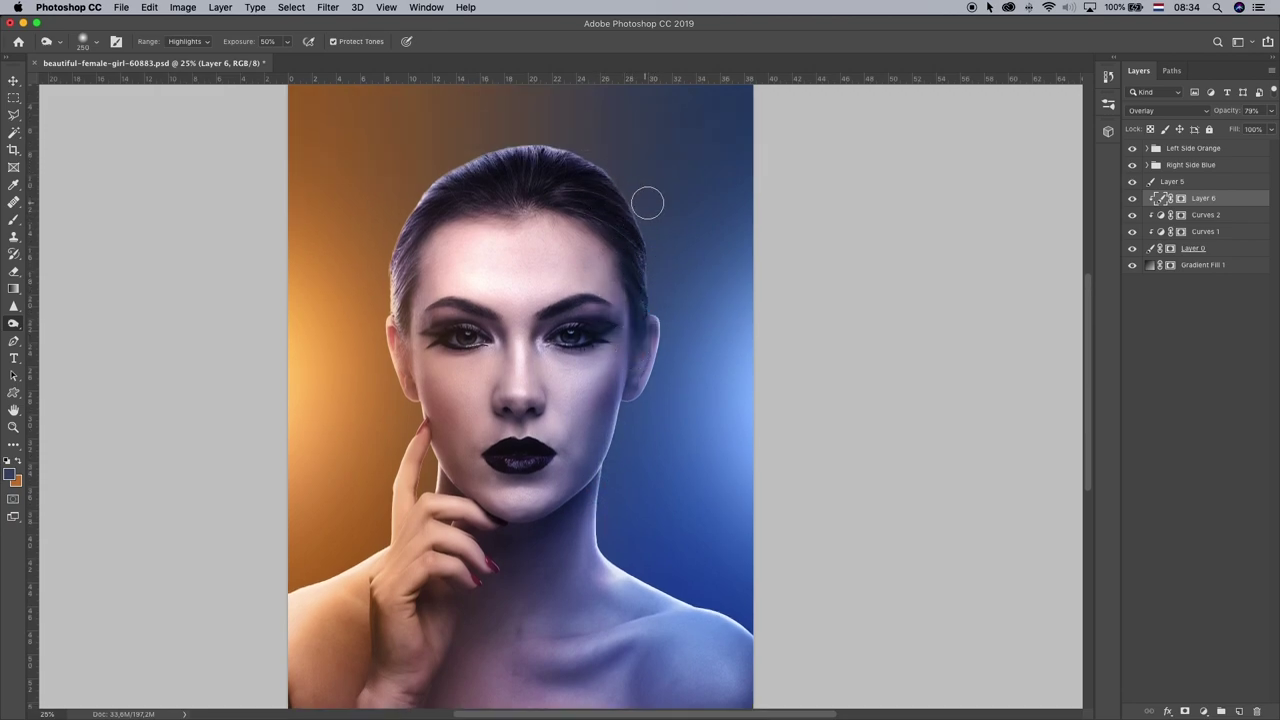
{"action": "left_click", "coordinate": [598, 149]}
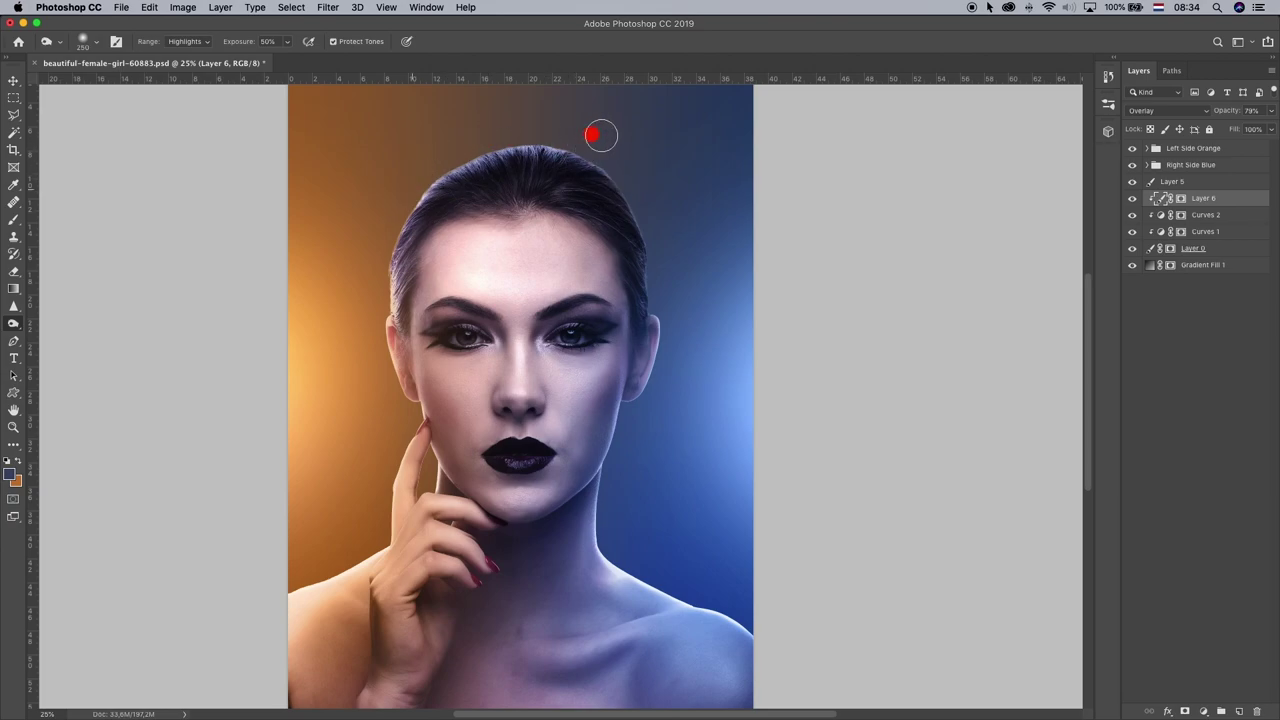
- Burn the shaded neck and chest area on Layer 6, undoing the strokes that do not fit
{"action": "left_click_drag", "start_coordinate": [579, 549], "coordinate": [581, 497]}
{"action": "key", "text": "super+z"}
{"action": "left_click", "coordinate": [476, 561]}
{"action": "left_click", "coordinate": [590, 496]}
{"action": "left_click", "coordinate": [600, 483]}
{"action": "scroll", "coordinate": [585, 499], "scroll_direction": "down", "scroll_amount": 1}
{"action": "key", "text": "super+z"}
{"action": "left_click", "coordinate": [520, 543]}
- Undo the latest Burn strokes and burn the outer edge of the arm on the orange side
{"action": "scroll", "coordinate": [509, 543], "scroll_direction": "down", "scroll_amount": 6}
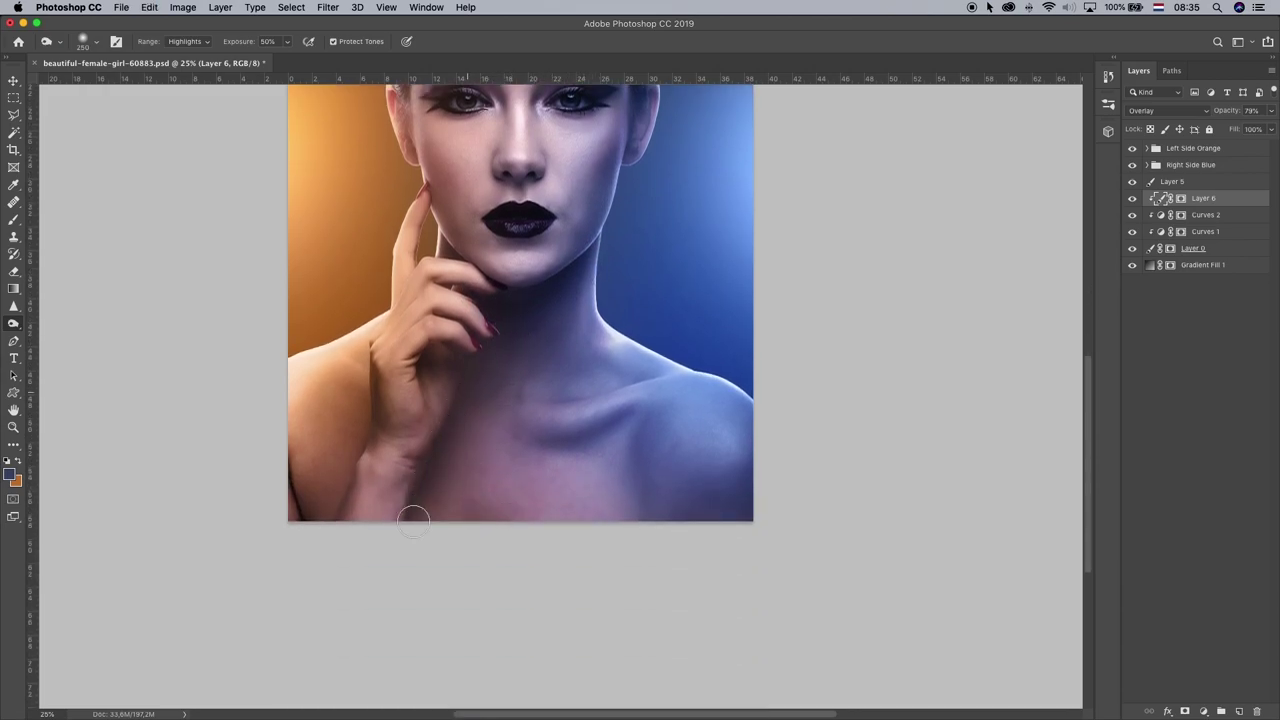
{"action": "left_click", "coordinate": [403, 577]}
{"action": "key", "text": "super+z"}
{"action": "key", "text": "super+z"}
{"action": "left_click", "coordinate": [286, 451]}
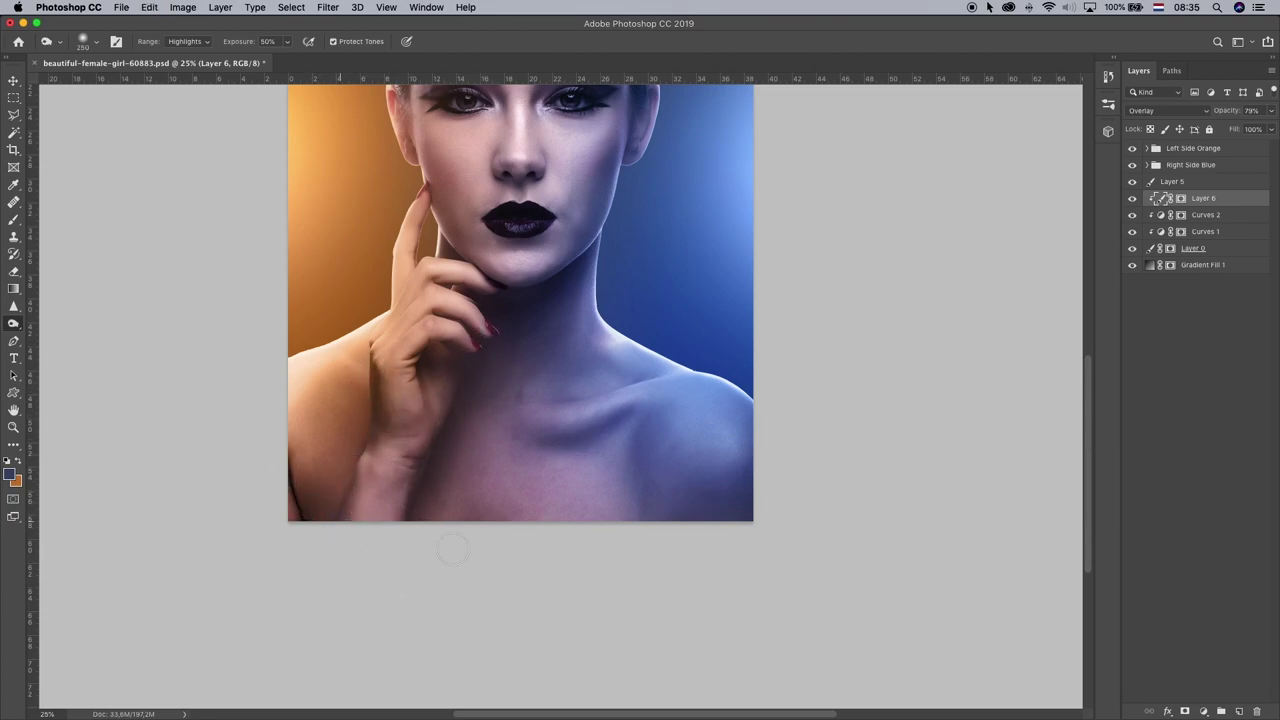
- Try to burn the neck shadow and the hand on Layer 6, and undo the last two strokes
{"action": "scroll", "coordinate": [591, 546], "scroll_direction": "up", "scroll_amount": 2}
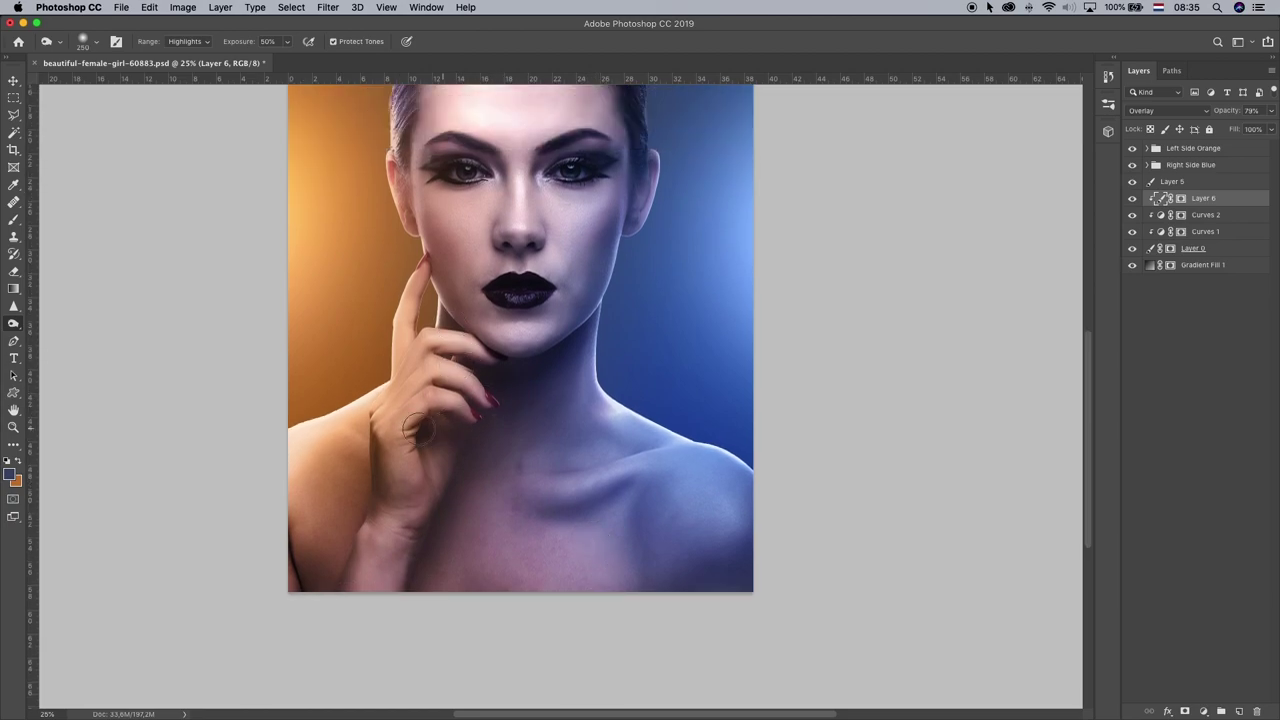
{"action": "left_click", "coordinate": [505, 472]}
{"action": "scroll", "coordinate": [505, 472], "scroll_direction": "up", "scroll_amount": 2}
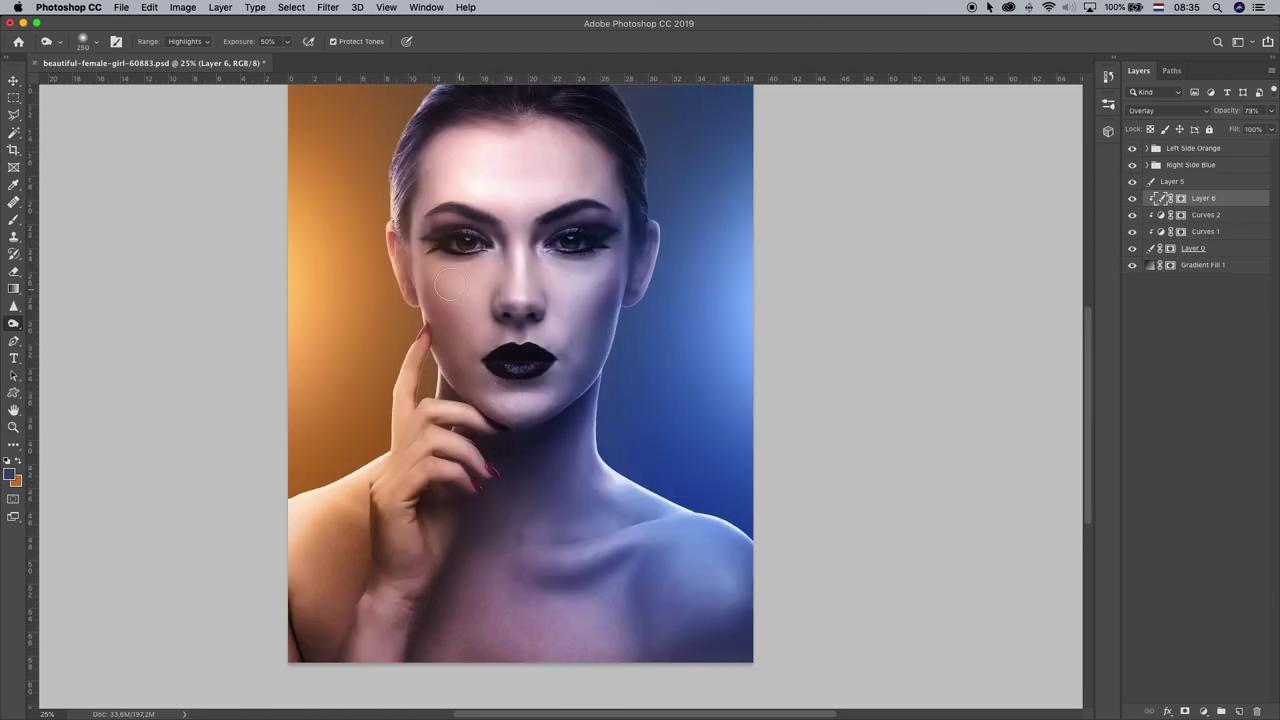
{"action": "left_click", "coordinate": [454, 407]}
{"action": "key", "text": "super+z"}
{"action": "key", "text": "super+z"}
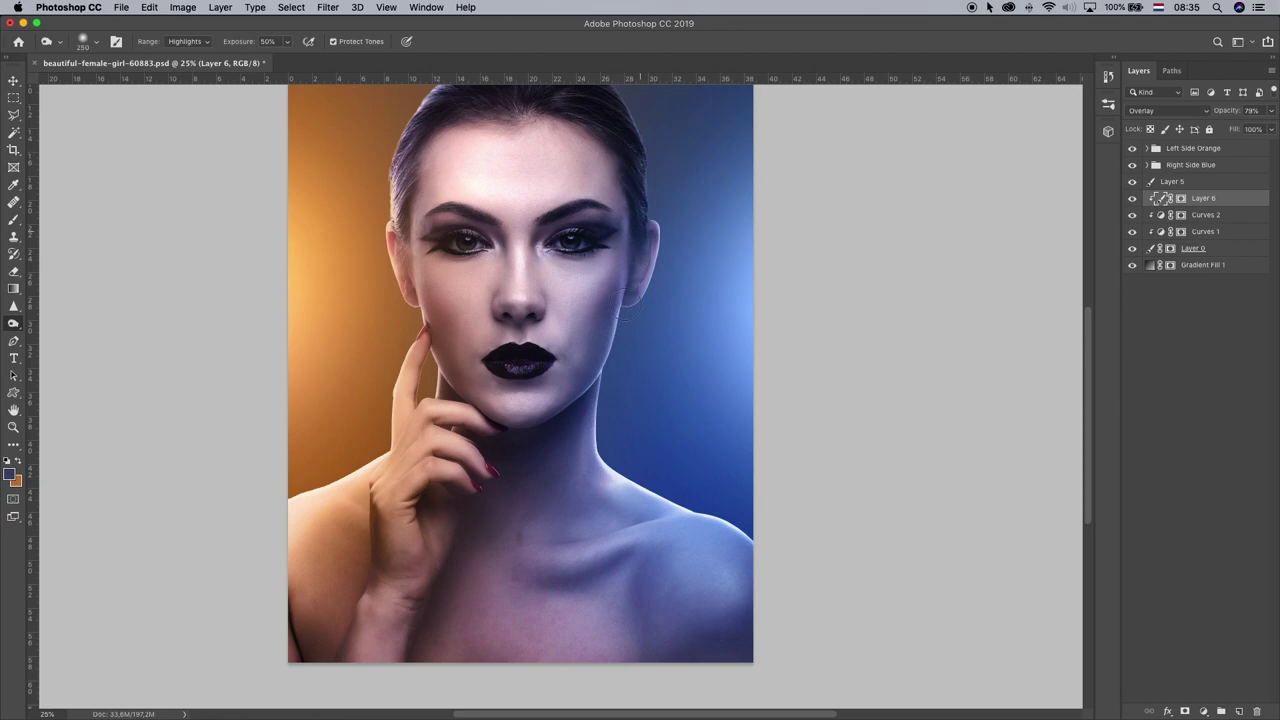
- Try to burn both sides of the hair on Layer 6, compare with the layer hidden, and undo the strokes
{"action": "scroll", "coordinate": [617, 184], "scroll_direction": "up", "scroll_amount": 2}
{"action": "key", "text": "super+z"}
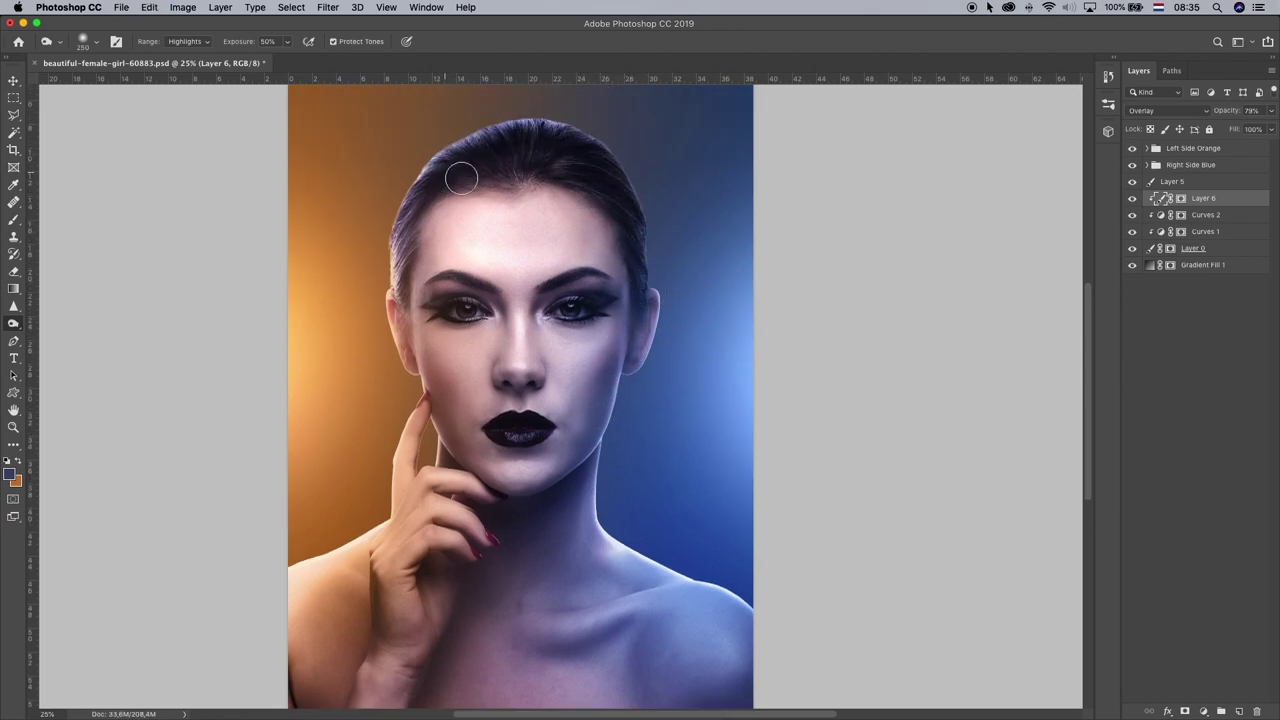
{"action": "mouse_move", "coordinate": [490, 180]}
{"action": "left_mouse_down"}
{"action": "mouse_move", "coordinate": [441, 183]}
{"action": "mouse_move", "coordinate": [383, 267]}
{"action": "left_mouse_up"}
{"action": "mouse_move", "coordinate": [576, 141]}
{"action": "left_mouse_down"}
{"action": "mouse_move", "coordinate": [524, 169]}
{"action": "mouse_move", "coordinate": [651, 237]}
{"action": "left_mouse_up"}
{"action": "key", "text": "super+z"}
{"action": "left_click", "coordinate": [1132, 198]}
{"action": "left_click", "coordinate": [1132, 198]}
{"action": "key", "text": "super+z"}
- Burn the neck and the forearm on Layer 6, and undo the last stroke on the chest
{"action": "left_click", "coordinate": [529, 509]}
{"action": "scroll", "coordinate": [512, 536], "scroll_direction": "down", "scroll_amount": 3}
{"action": "left_click", "coordinate": [423, 645]}
{"action": "left_click", "coordinate": [520, 572]}
{"action": "key", "text": "super+z"}
- Burn the lower chest and shoulders with Midtones range, 25% exposure and a 500 px brush, undoing the stroke that does not fit
{"action": "left_click", "coordinate": [190, 42]}
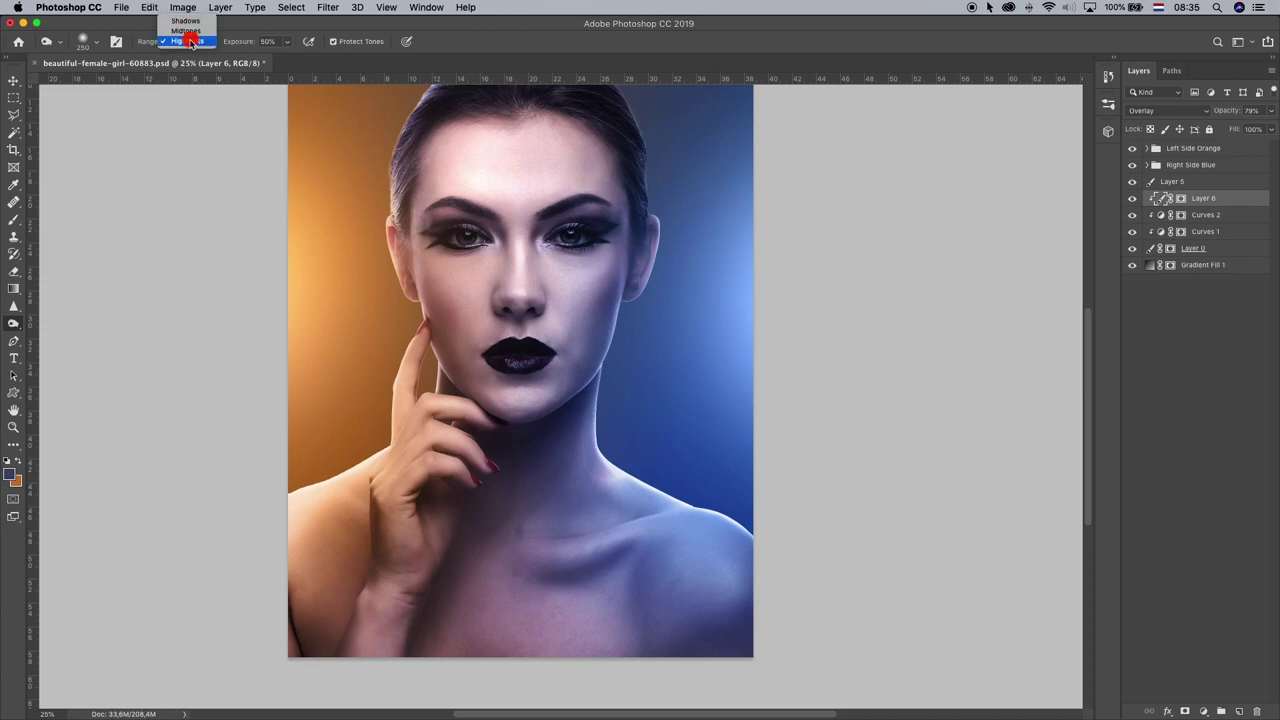
{"action": "left_click", "coordinate": [186, 30]}
{"action": "left_click", "coordinate": [287, 42]}
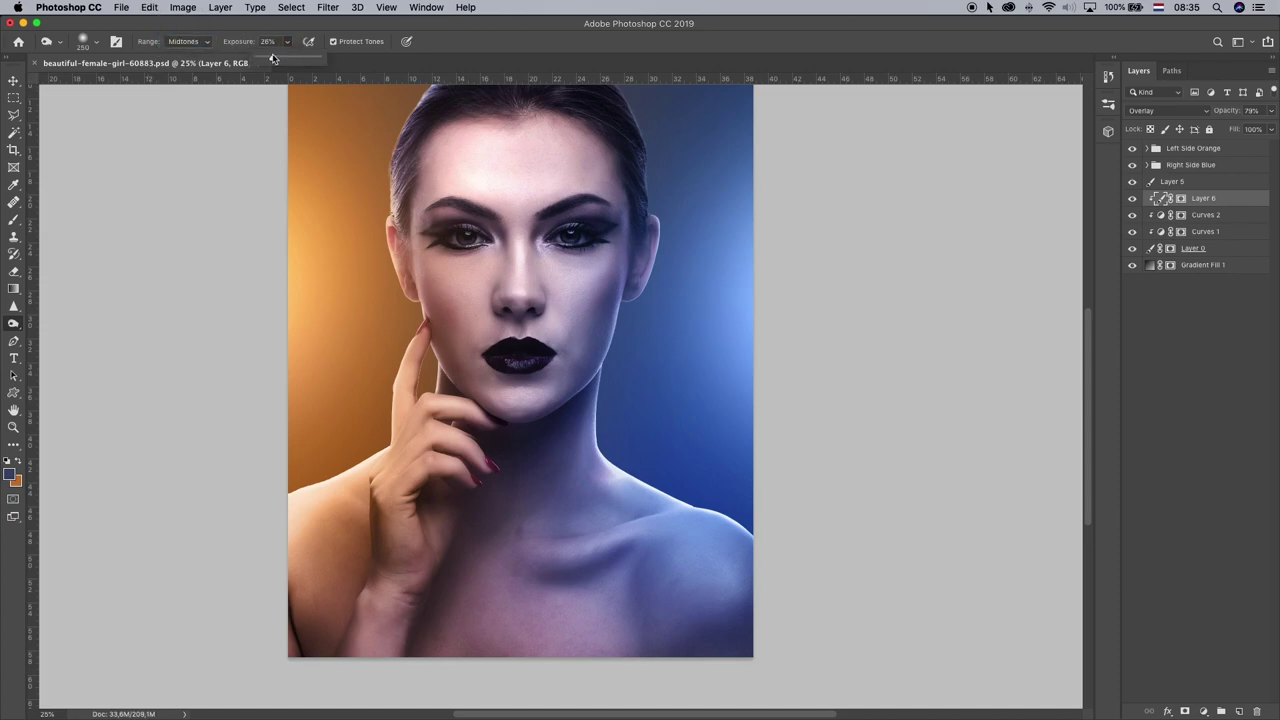
{"action": "left_click", "coordinate": [300, 22]}
{"action": "key", "text": "]"}
{"action": "key", "text": "bracketright"}
{"action": "key", "text": "bracketright"}
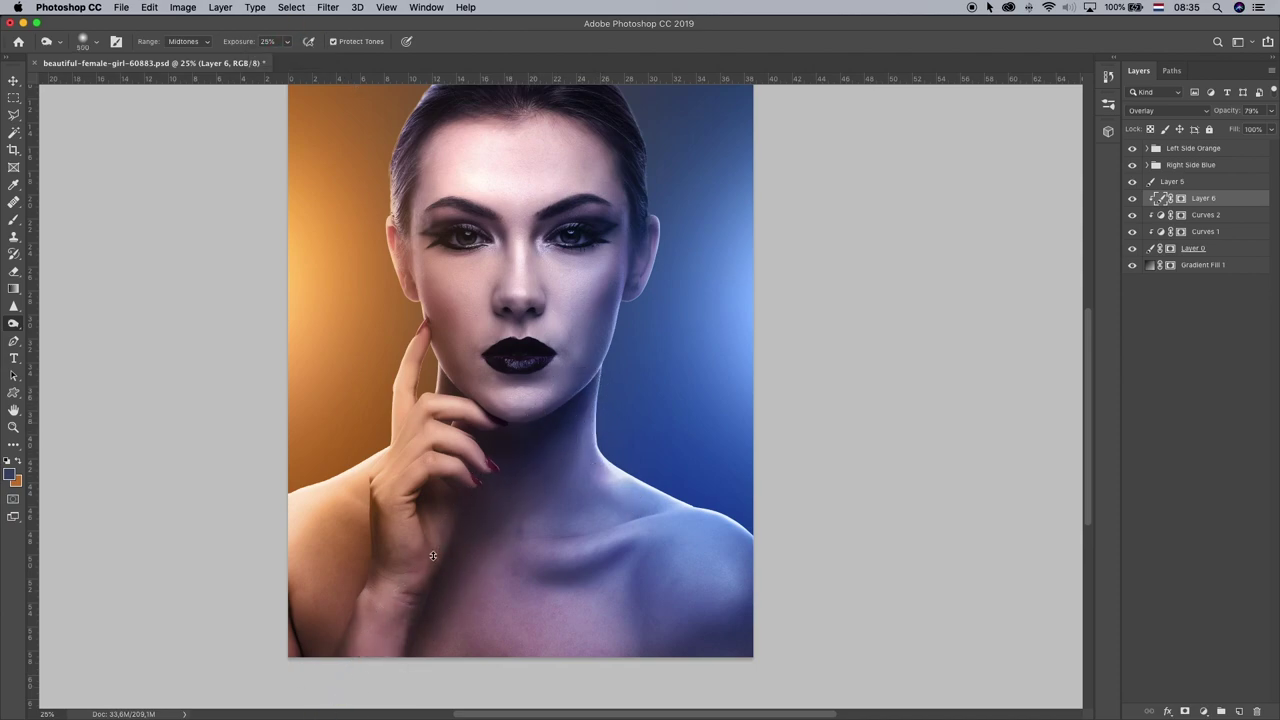
{"action": "mouse_move", "coordinate": [450, 665]}
{"action": "left_mouse_down"}
{"action": "mouse_move", "coordinate": [501, 513]}
{"action": "mouse_move", "coordinate": [571, 414]}
{"action": "left_mouse_up"}
{"action": "mouse_move", "coordinate": [606, 600]}
{"action": "left_mouse_down"}
{"action": "mouse_move", "coordinate": [633, 622]}
{"action": "mouse_move", "coordinate": [885, 655]}
{"action": "left_mouse_up"}
{"action": "mouse_move", "coordinate": [687, 665]}
{"action": "left_mouse_down"}
{"action": "mouse_move", "coordinate": [319, 590]}
{"action": "mouse_move", "coordinate": [300, 620]}
{"action": "left_mouse_up"}
{"action": "key", "text": "super+z"}
{"action": "left_click_drag", "start_coordinate": [479, 682], "coordinate": [737, 649]}
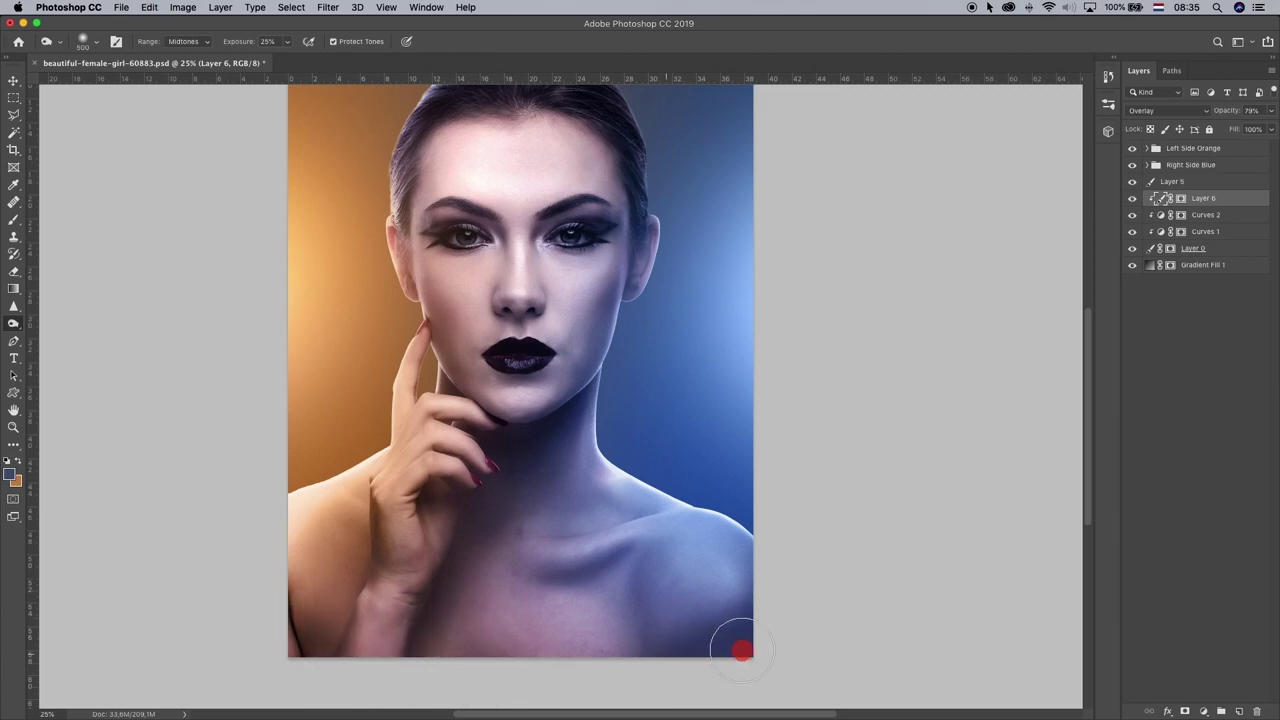
- Burn the neck and the top of the hair on Layer 6 with the same large brush
{"action": "scroll", "coordinate": [609, 371], "scroll_direction": "up", "scroll_amount": 3}
{"action": "left_click", "coordinate": [595, 509]}
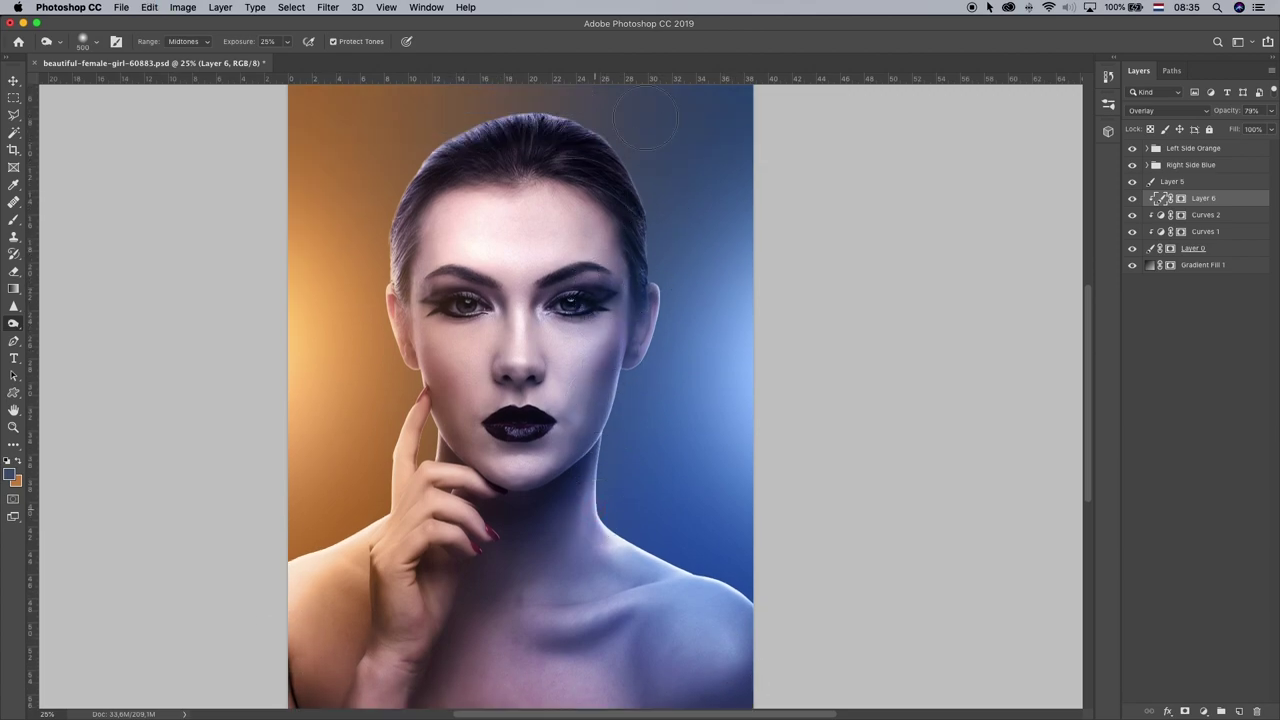
{"action": "left_click", "coordinate": [457, 114]}
- Try to burn the shadow under the chin and the lower arm with a smaller brush, and undo each stroke
{"action": "key", "text": "bracketleft"}
{"action": "key", "text": "bracketleft"}
{"action": "key", "text": "bracketleft"}
{"action": "key", "text": "bracketleft"}
{"action": "left_click", "coordinate": [485, 500]}
{"action": "key", "text": "super+z"}
{"action": "left_click", "coordinate": [537, 497]}
{"action": "key", "text": "super+z"}
{"action": "left_click", "coordinate": [346, 703]}
{"action": "key", "text": "super+z"}
- Burn the eye makeup around both eyes on Layer 6 with a 90 px brush
{"action": "key", "text": "bracketleft"}
{"action": "key", "text": "bracketleft"}
{"action": "key", "text": "bracketleft"}
{"action": "left_click", "coordinate": [596, 314]}
{"action": "left_click", "coordinate": [576, 289]}
{"action": "left_click_drag", "start_coordinate": [443, 291], "coordinate": [470, 287]}
{"action": "left_click", "coordinate": [478, 327]}
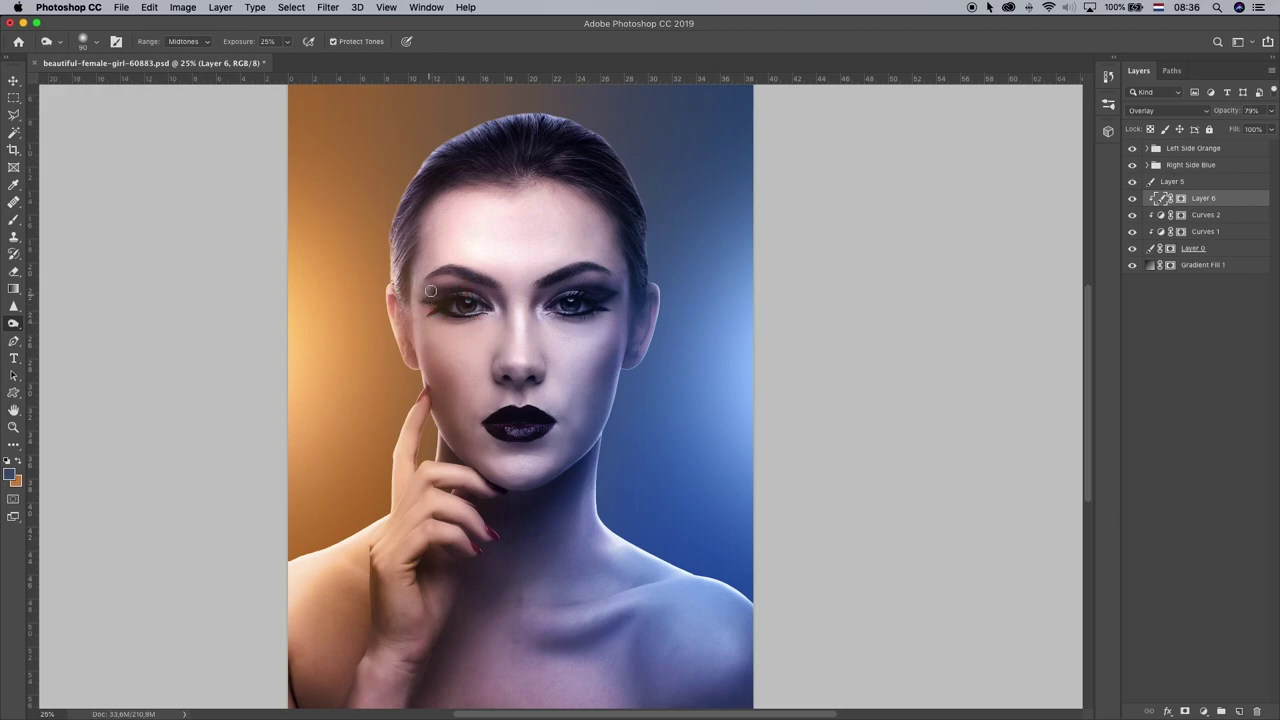
{"action": "left_click_drag", "start_coordinate": [599, 296], "coordinate": [578, 288]}
{"action": "left_click", "coordinate": [440, 282]}
- Set the Burn range to Shadows with 10% exposure and burn from the blue-side ear up along the hair
{"action": "left_click", "coordinate": [193, 41]}
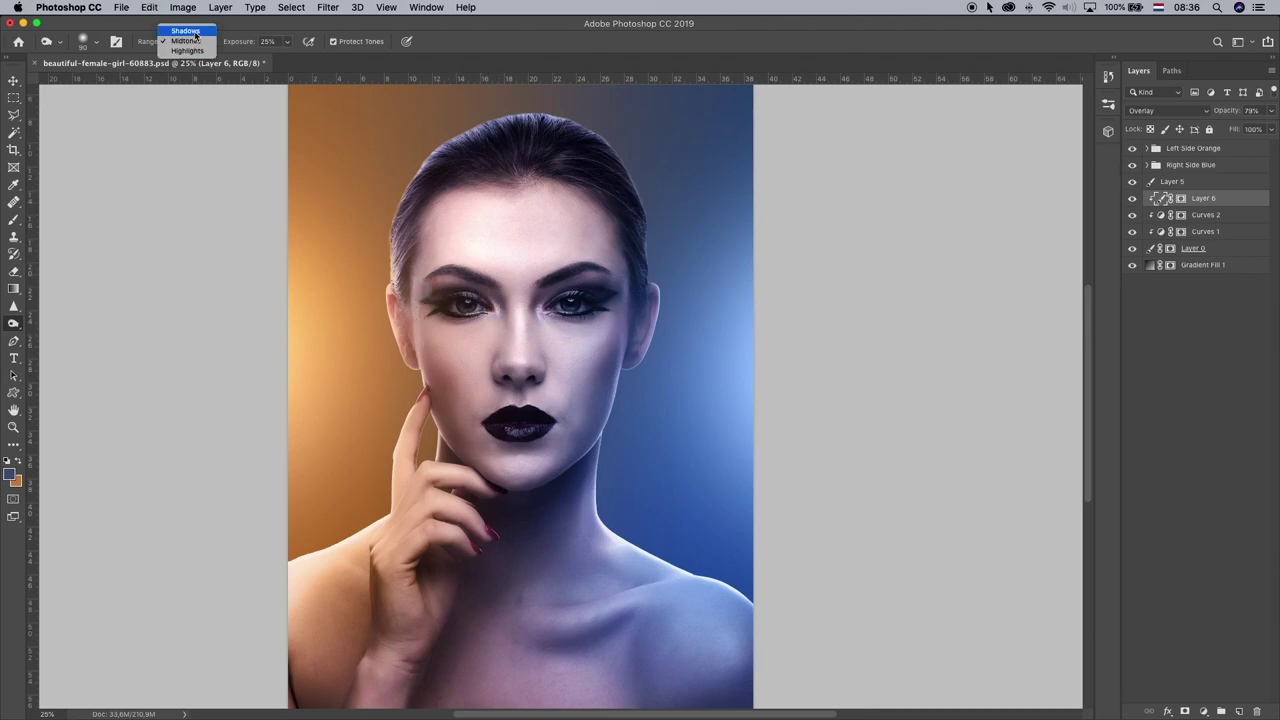
{"action": "left_click", "coordinate": [185, 29]}
{"action": "left_click", "coordinate": [289, 46]}
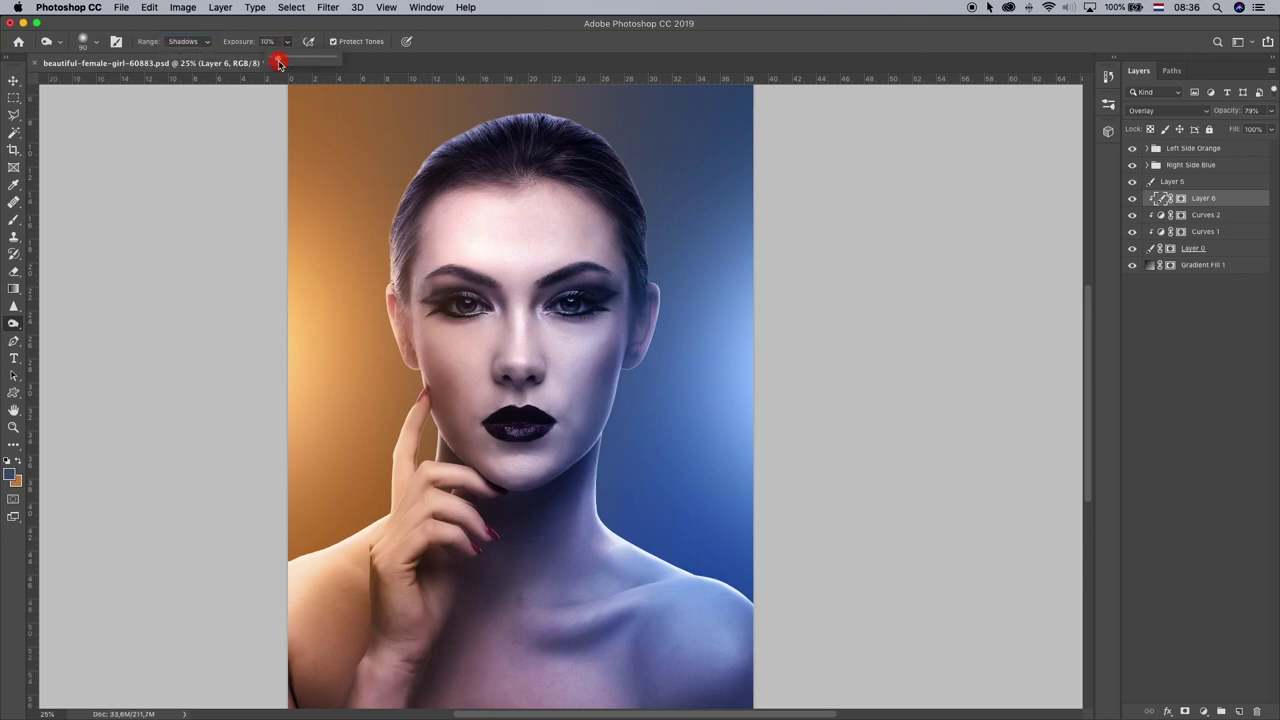
{"action": "left_click", "coordinate": [323, 43]}
{"action": "mouse_move", "coordinate": [631, 345]}
{"action": "left_mouse_down"}
{"action": "mouse_move", "coordinate": [616, 410]}
{"action": "mouse_move", "coordinate": [649, 155]}
{"action": "left_mouse_up"}
- Enlarge the Burn brush to 700 px, try it on the blue-side hair and the chest, and undo both strokes
{"action": "key", "text": "]"}
{"action": "key", "text": "]"}
{"action": "key", "text": "]"}
{"action": "key", "text": "]"}
{"action": "key", "text": "]"}
{"action": "key", "text": "]"}
{"action": "key", "text": "]"}
{"action": "key", "text": "]"}
{"action": "key", "text": "]"}
{"action": "key", "text": "]"}
{"action": "mouse_move", "coordinate": [654, 229]}
{"action": "left_mouse_down"}
{"action": "mouse_move", "coordinate": [637, 486]}
{"action": "mouse_move", "coordinate": [652, 131]}
{"action": "left_mouse_up"}
{"action": "key", "text": "super+z"}
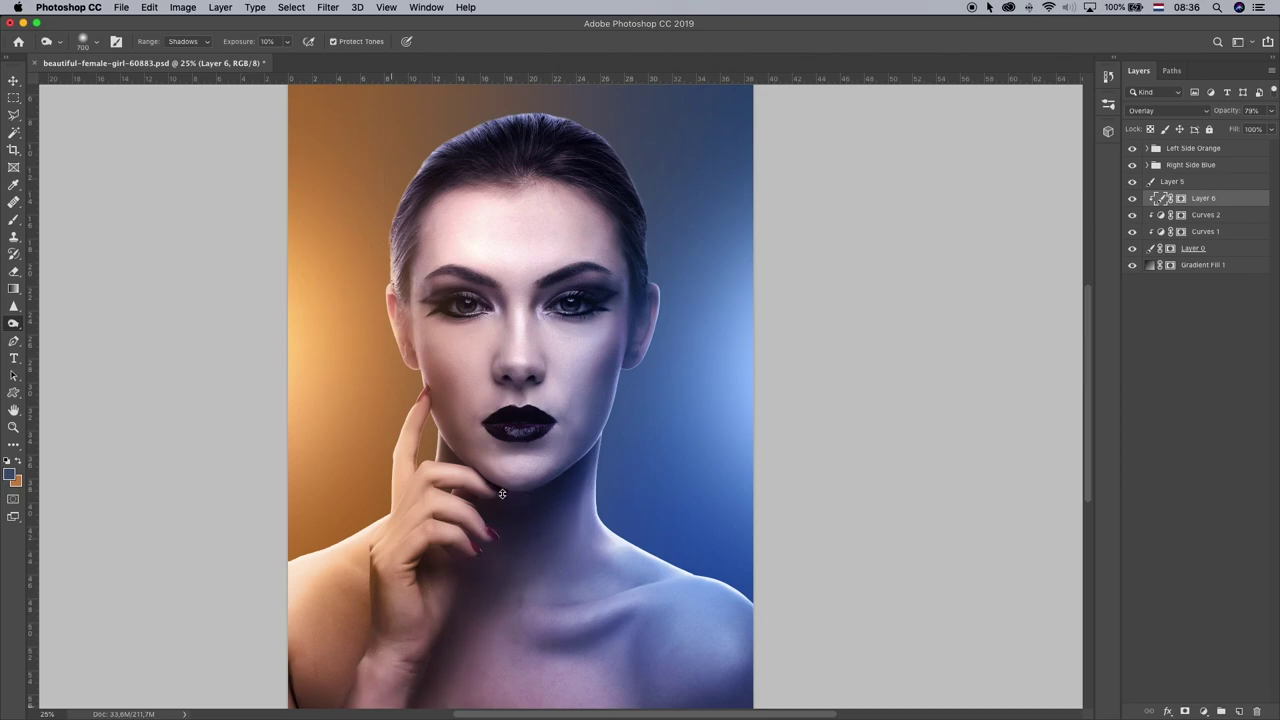
{"action": "left_click", "coordinate": [460, 610]}
{"action": "key", "text": "super+z"}
- Burn the lower edge of the shoulder and chest on Layer 6 with the 700 px brush
{"action": "left_click_drag", "start_coordinate": [697, 400], "coordinate": [723, 240]}
{"action": "left_click", "coordinate": [889, 543]}
{"action": "left_click", "coordinate": [451, 658]}
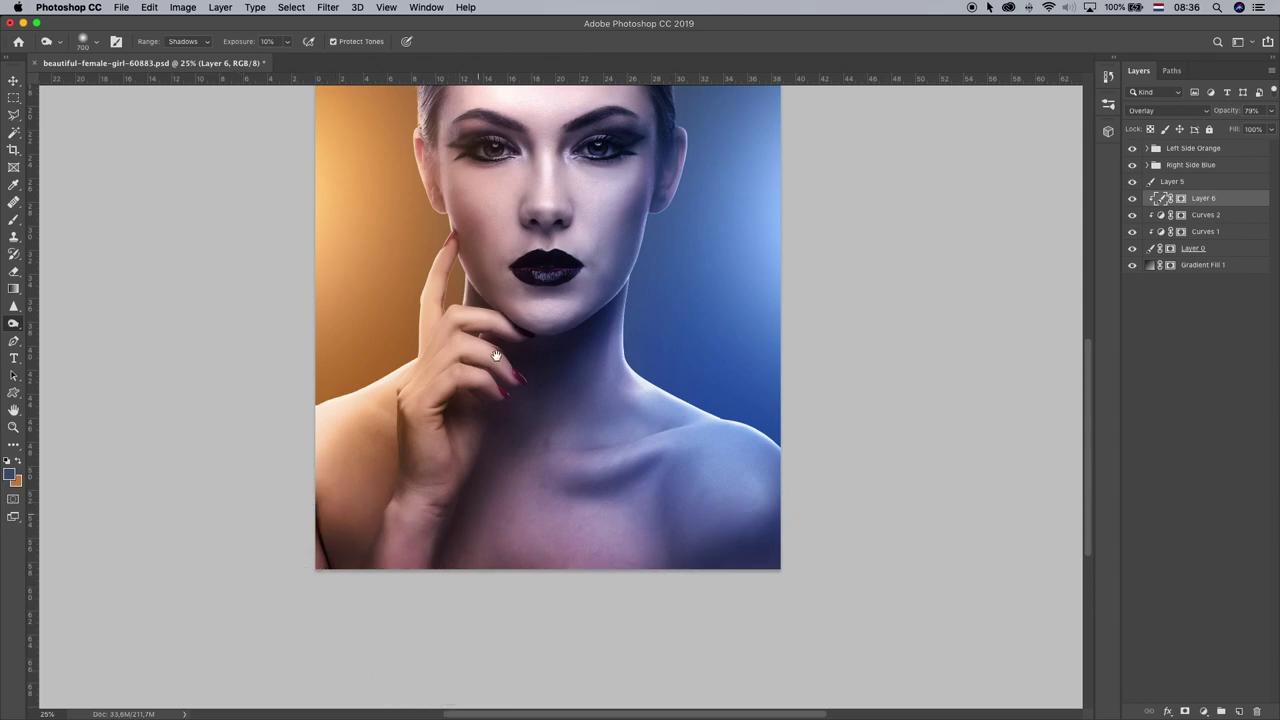
{"action": "left_click_drag", "start_coordinate": [496, 356], "coordinate": [490, 488]}
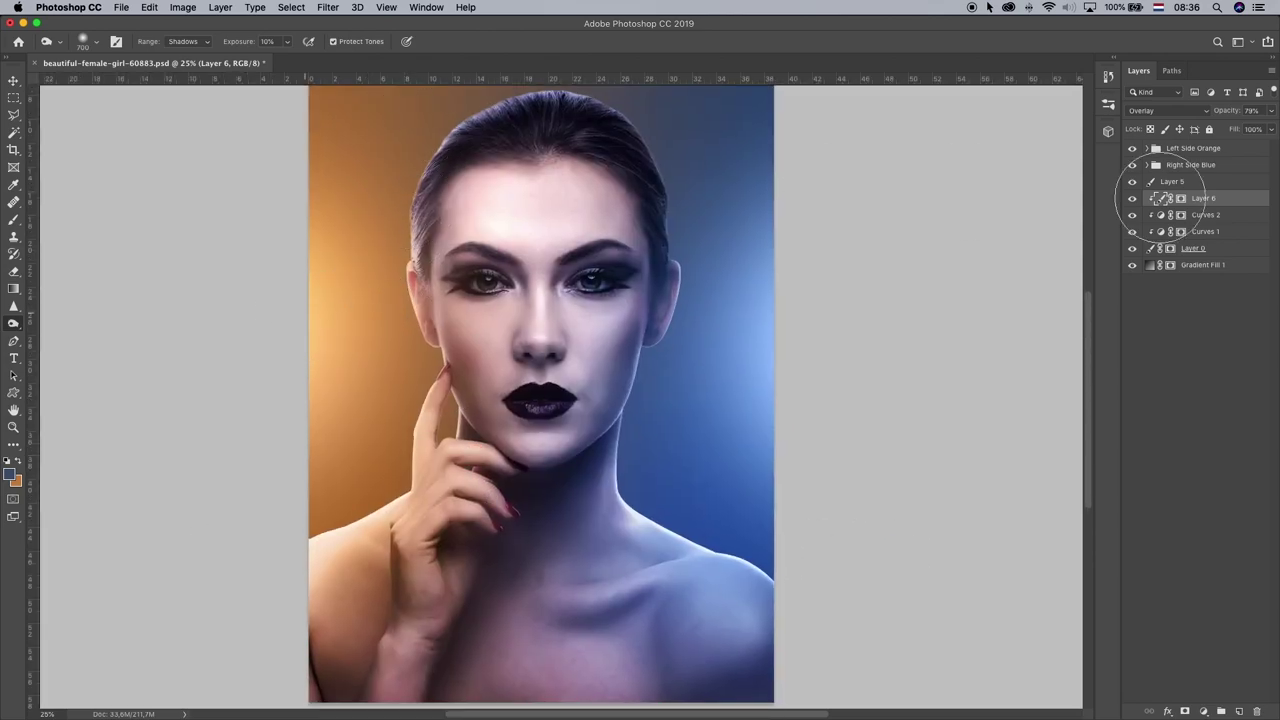
- Compare the portrait with and without the dodging and burning by switching Layer 6's visibility off and on
{"action": "left_click", "coordinate": [1132, 198]}
{"action": "left_click", "coordinate": [1132, 198]}
{"action": "left_click", "coordinate": [1132, 199]}
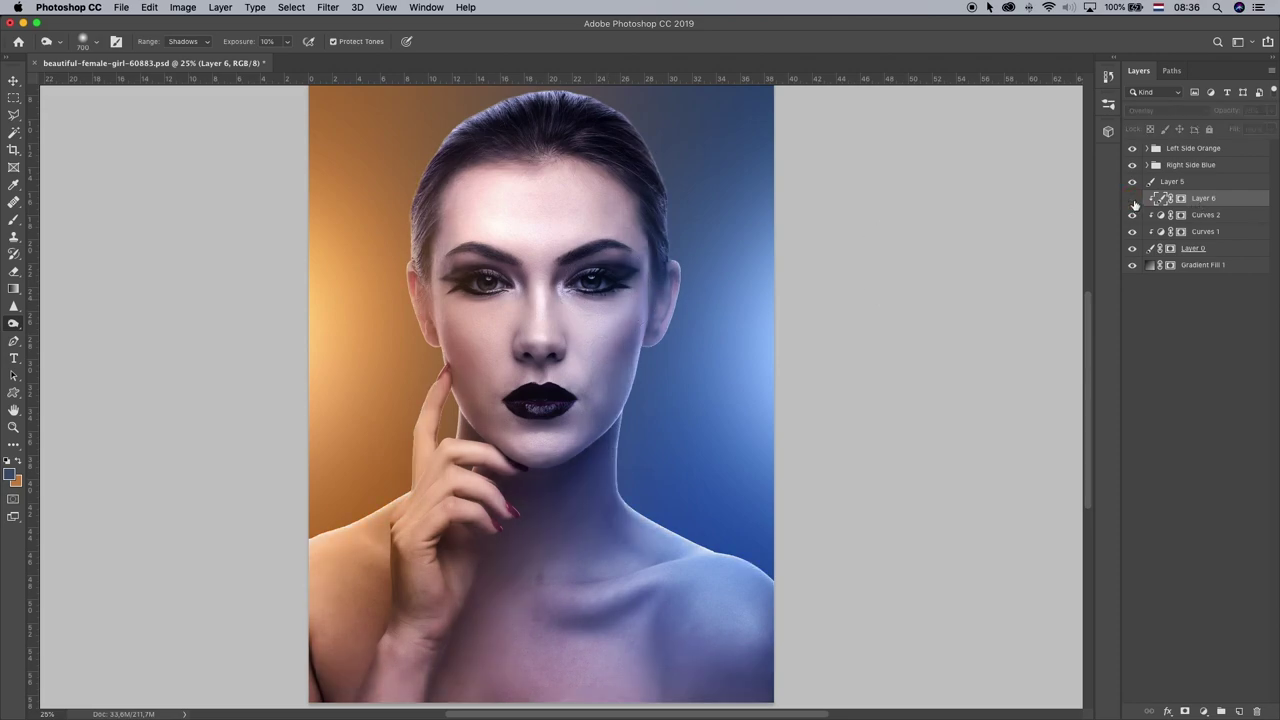
{"action": "left_click", "coordinate": [1132, 199]}
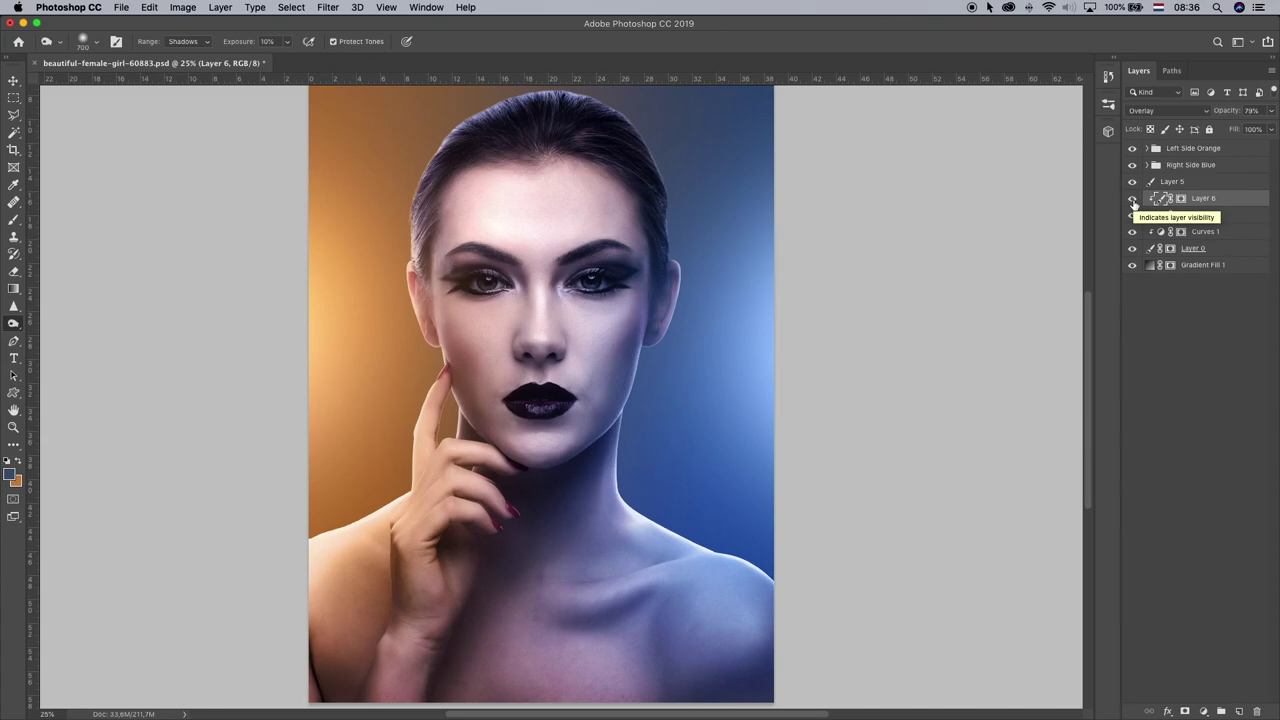
{"action": "left_click", "coordinate": [1132, 199]}
{"action": "left_click", "coordinate": [1132, 199]}
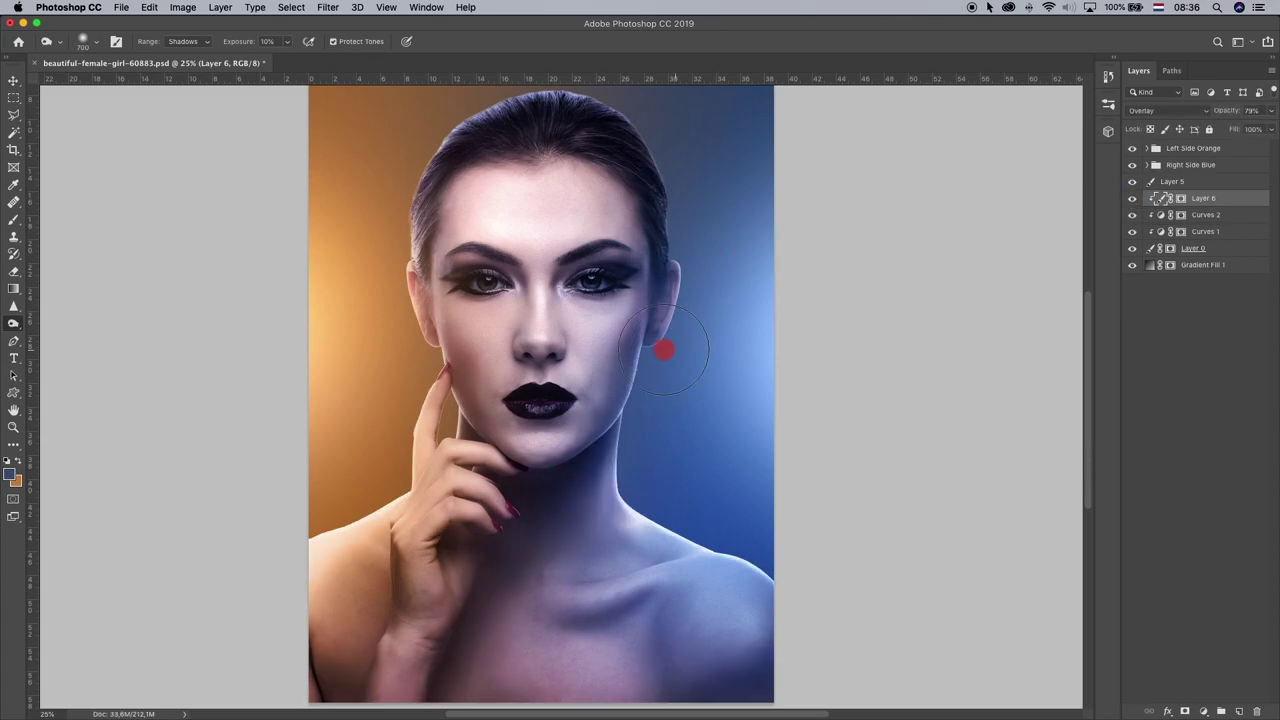
- Undo the latest Burn stroke beside the jaw and burn along the blue-side hair instead
{"action": "key", "text": "super+z"}
{"action": "left_click_drag", "start_coordinate": [705, 180], "coordinate": [719, 261]}
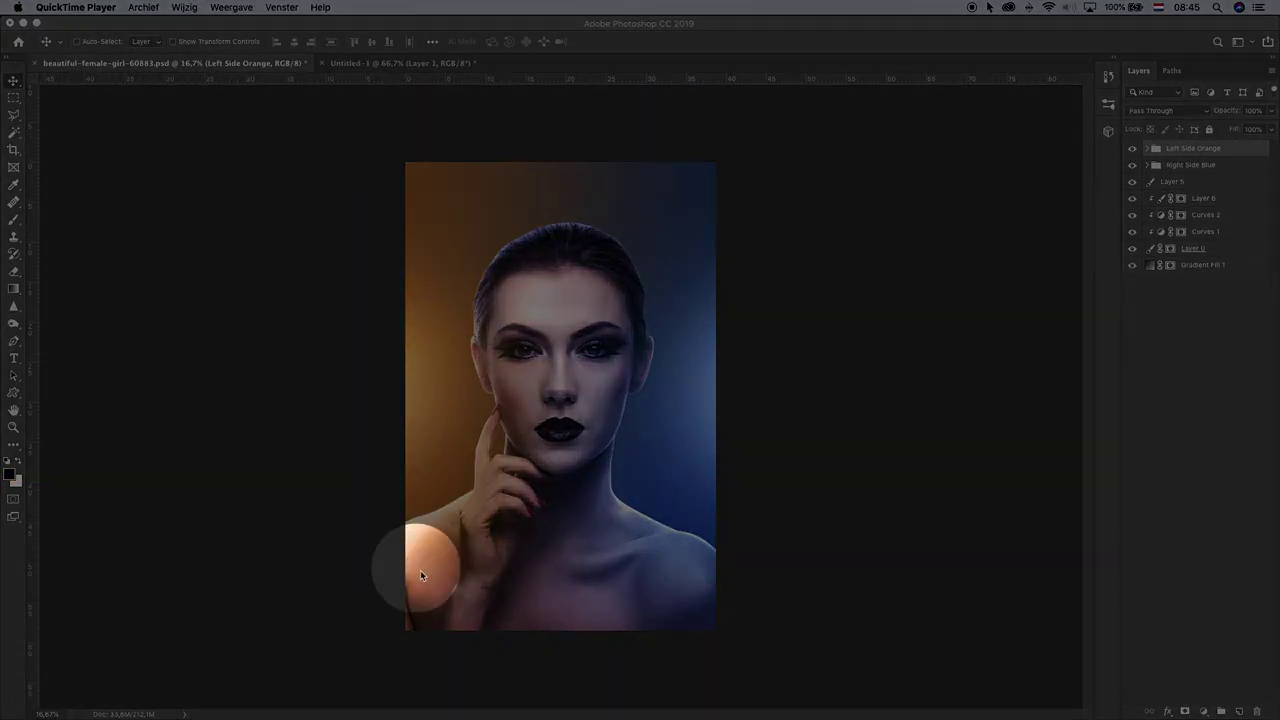
{"action": "left_click", "coordinate": [723, 589]}
{"action": "left_click", "coordinate": [437, 299]}
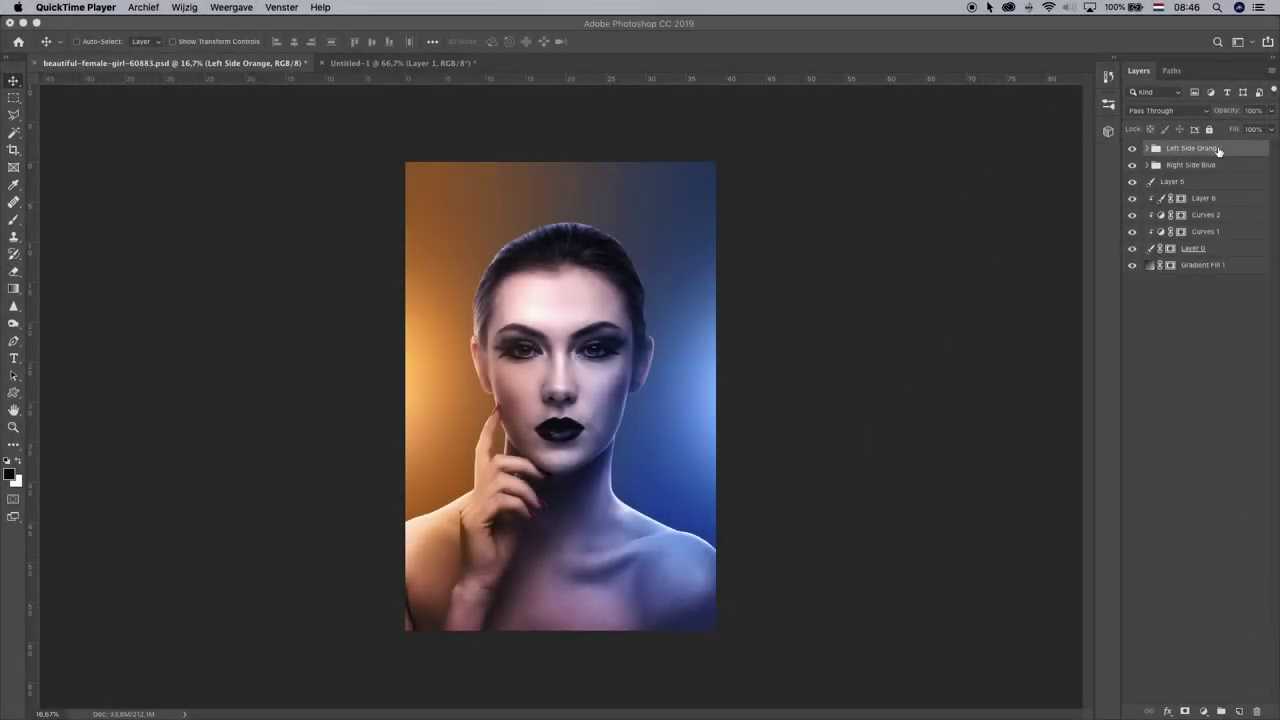
- Add a new layer above the Left Side Orange group and set the foreground color to dark blue 071125
{"action": "left_click", "coordinate": [1192, 150]}
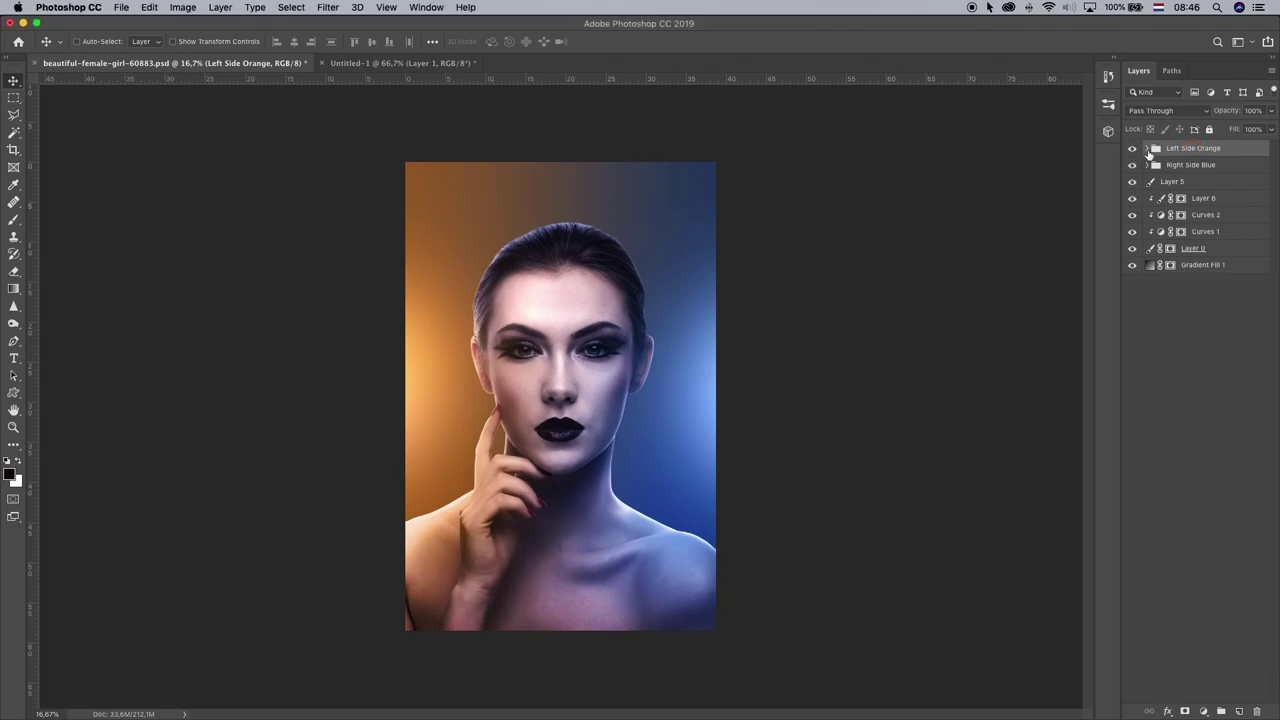
{"action": "left_click", "coordinate": [1237, 711]}
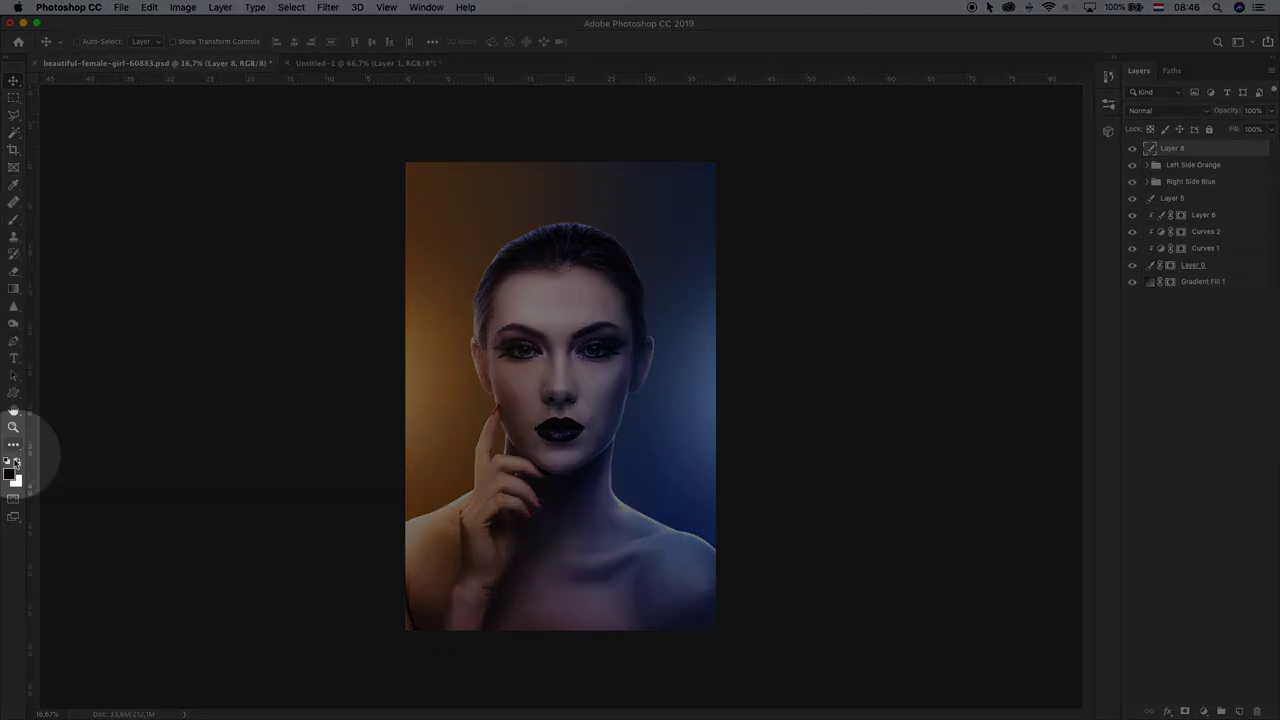
{"action": "left_click", "coordinate": [10, 476]}
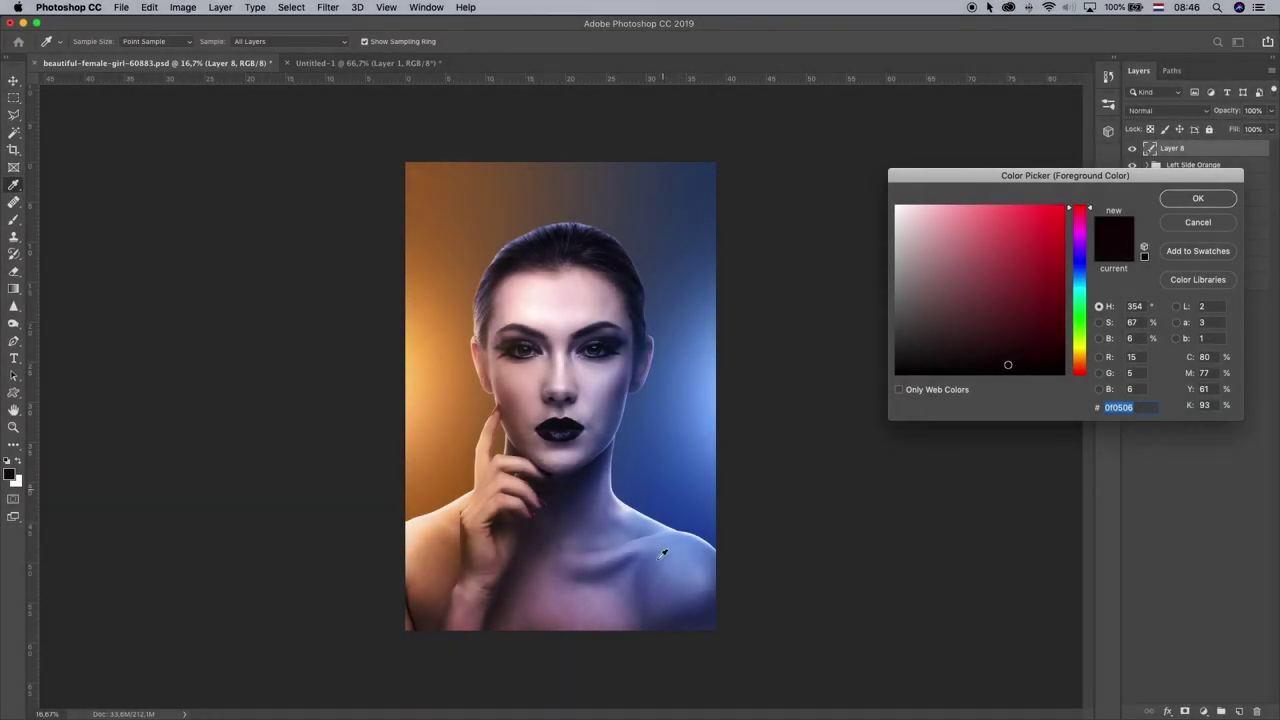
{"action": "left_click", "coordinate": [652, 497]}
{"action": "left_click_drag", "start_coordinate": [1018, 304], "coordinate": [1031, 356]}
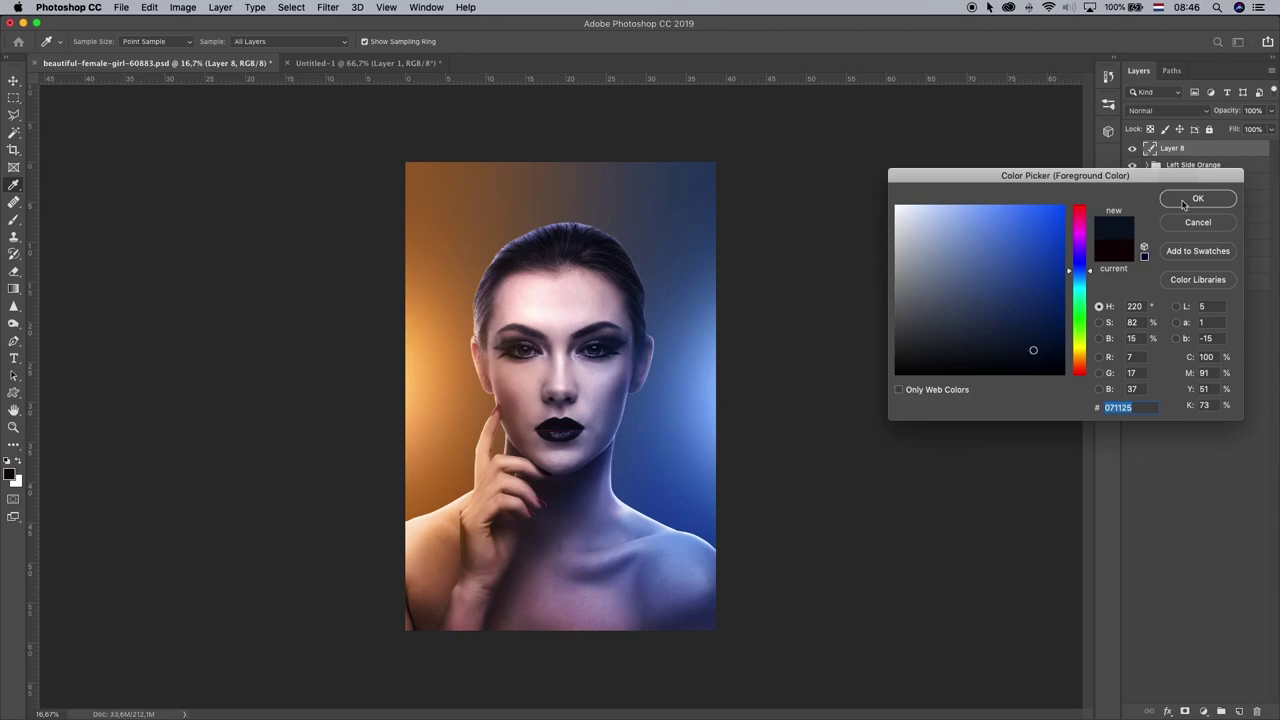
{"action": "left_click", "coordinate": [1186, 204]}
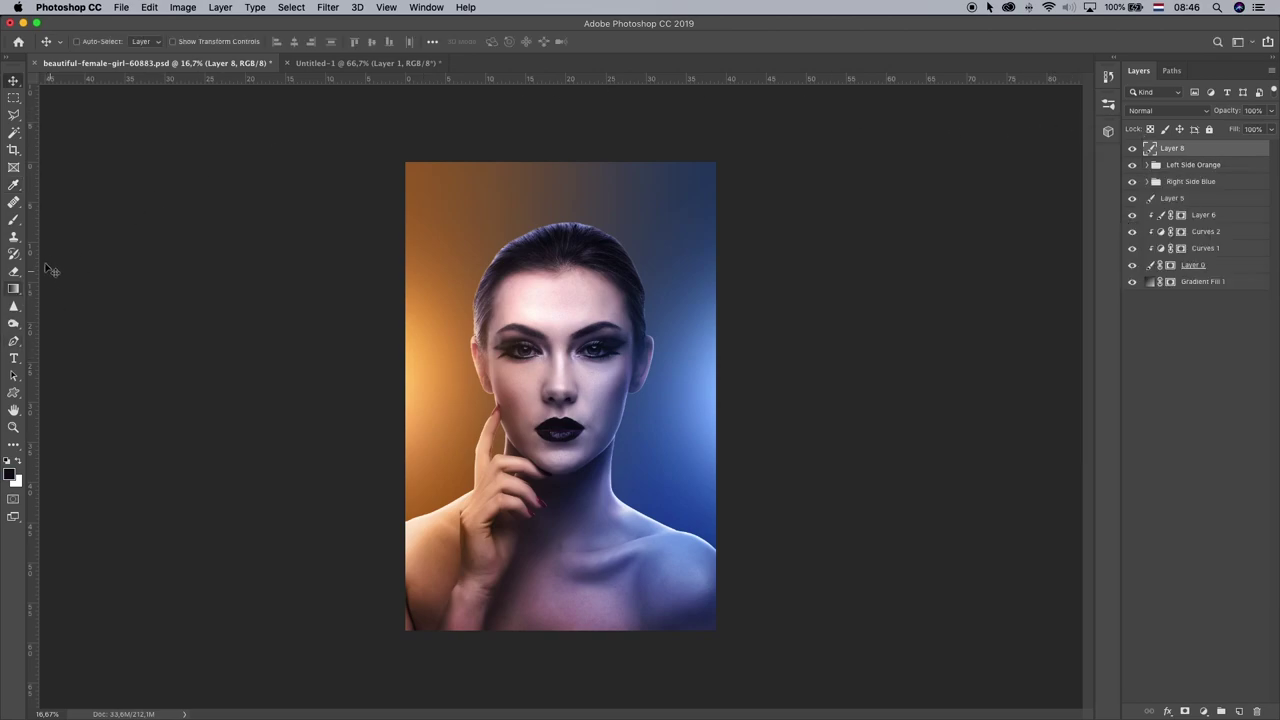
- Set up a Soft Round brush with 0% hardness and a size of 2200 px
{"action": "left_click", "coordinate": [16, 222]}
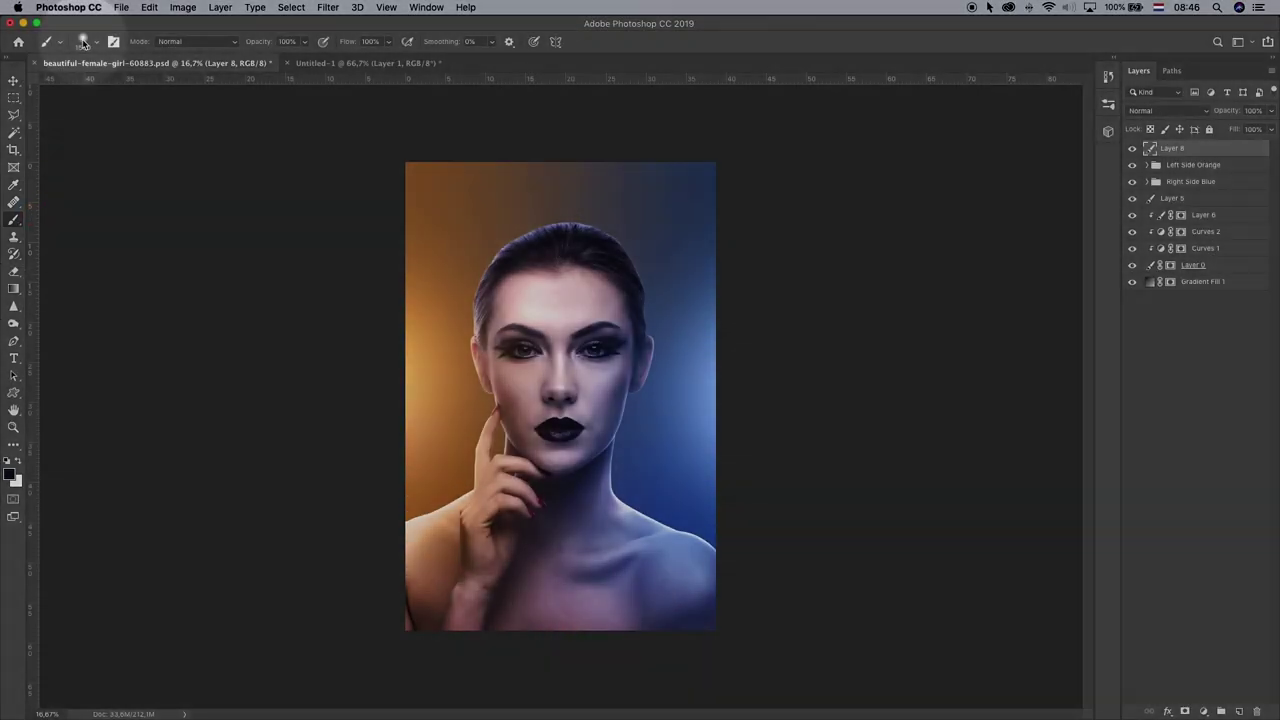
{"action": "left_click", "coordinate": [83, 42]}
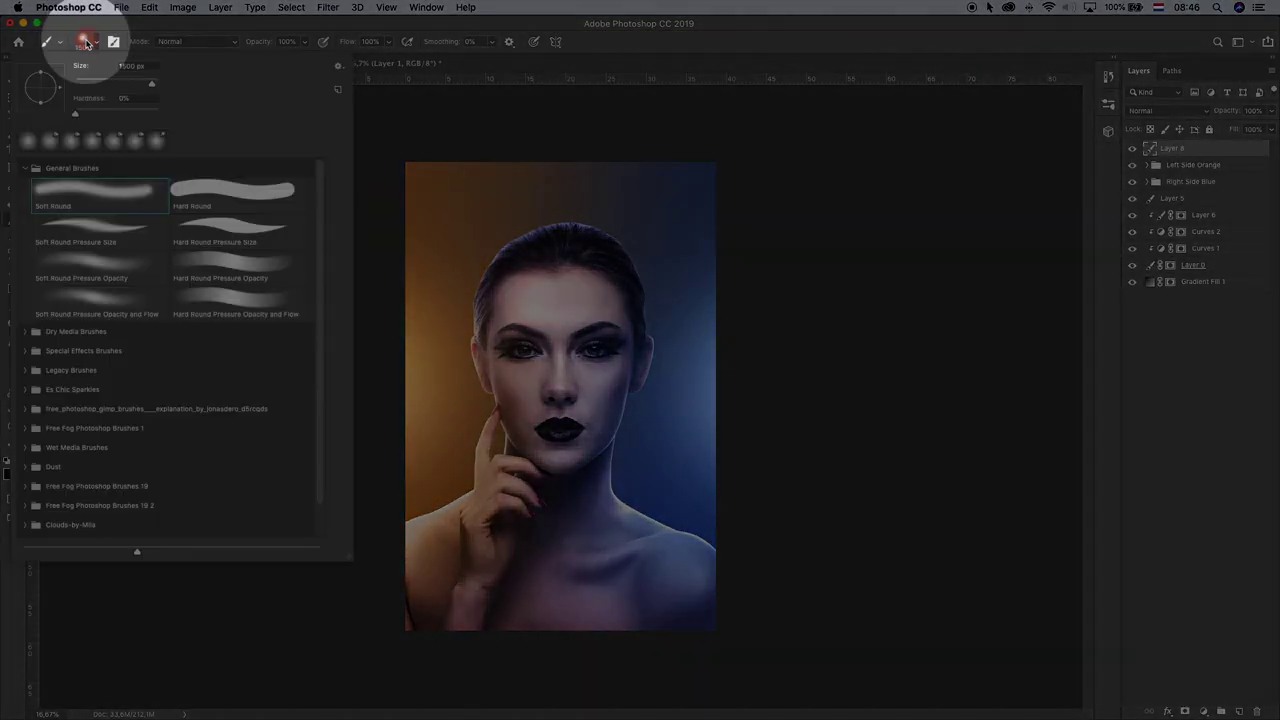
{"action": "left_click", "coordinate": [75, 114]}
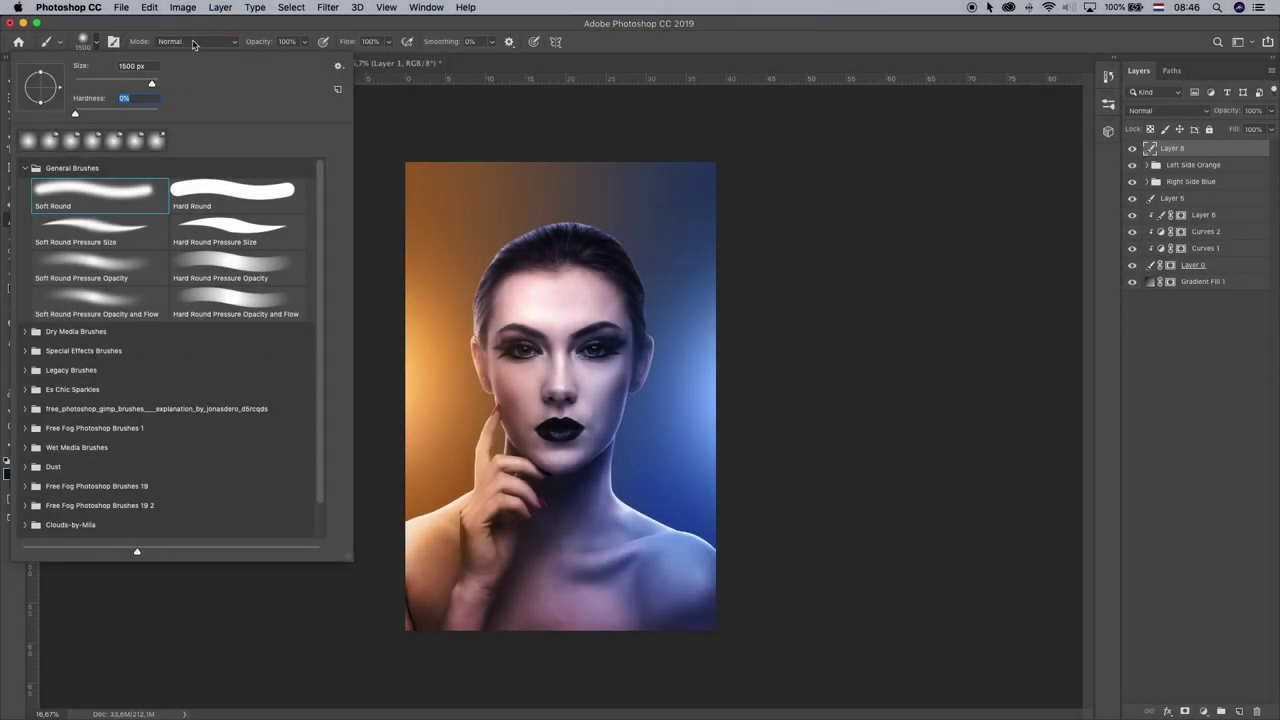
{"action": "left_click", "coordinate": [297, 40]}
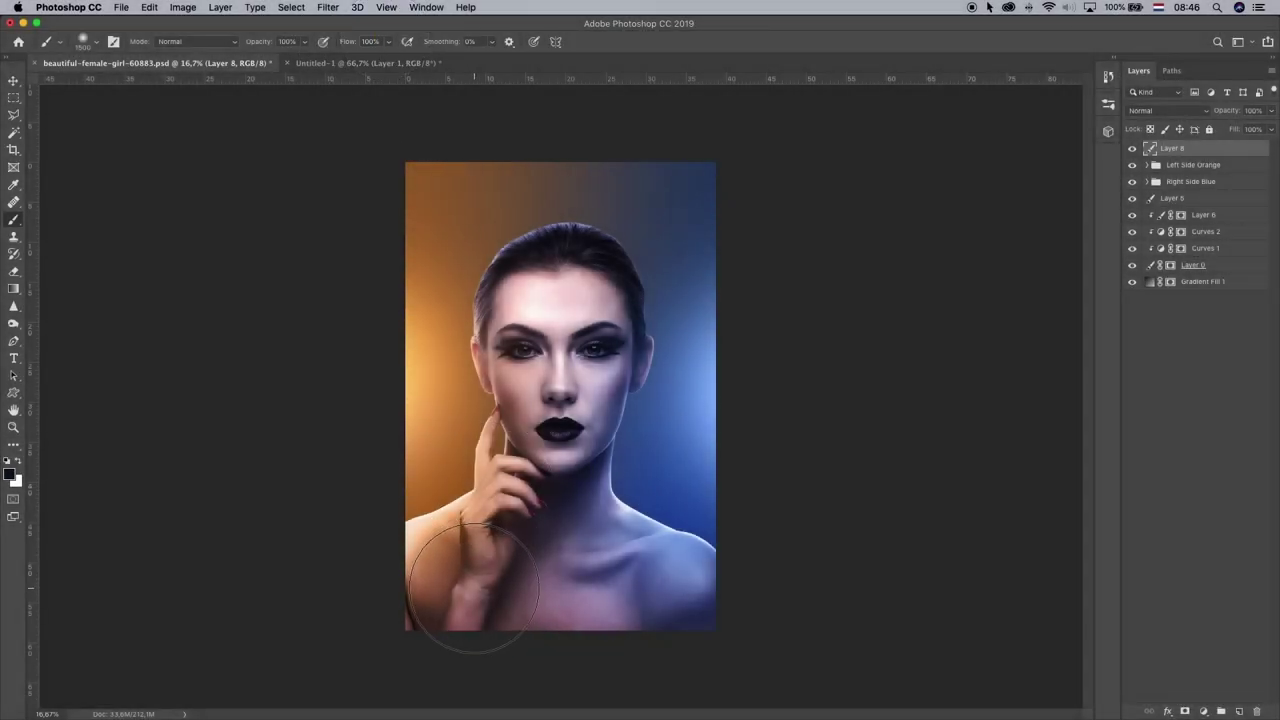
{"action": "key", "text": "bracketright"}
{"action": "key", "text": "bracketright"}
{"action": "key", "text": "bracketright"}
{"action": "key", "text": "bracketright"}
{"action": "key", "text": "bracketright"}
{"action": "key", "text": "bracketright"}
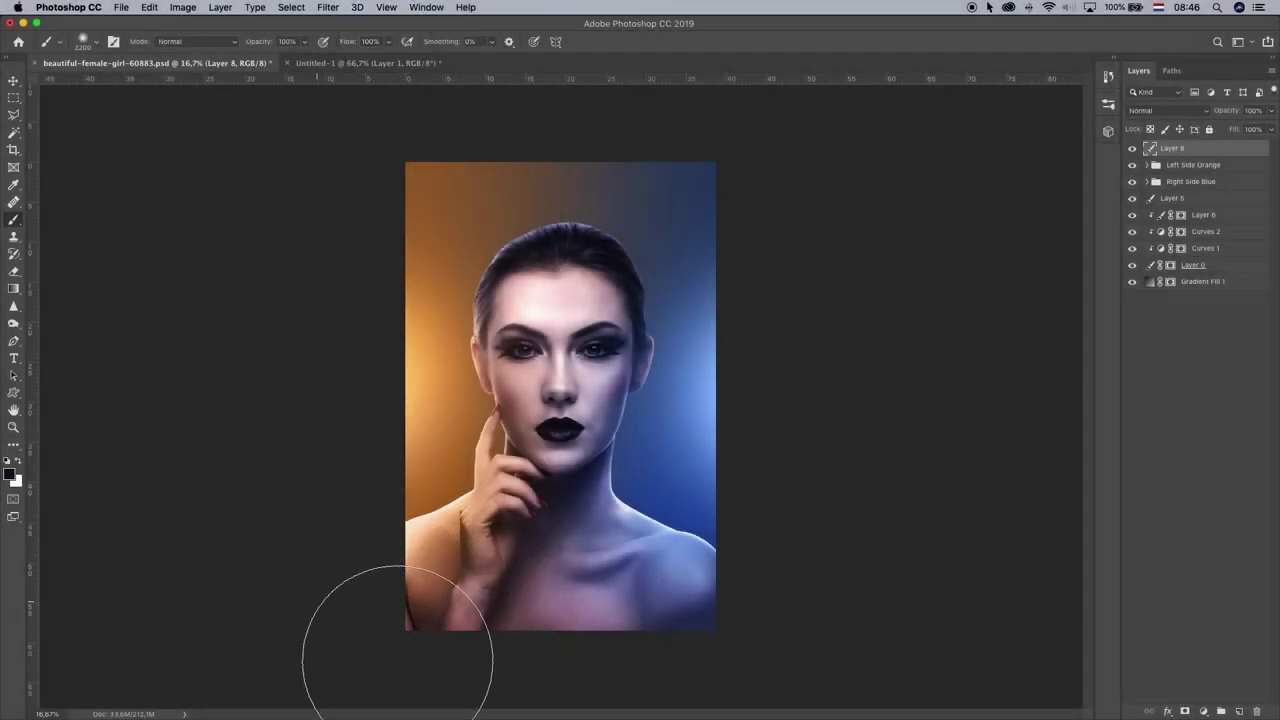
- Paint a soft dark blue fade along the image's bottom edge on the new layer, redoing the strokes that do not fit
{"action": "mouse_move", "coordinate": [386, 651]}
{"action": "left_mouse_down"}
{"action": "mouse_move", "coordinate": [577, 677]}
{"action": "mouse_move", "coordinate": [812, 574]}
{"action": "left_mouse_up"}
{"action": "key", "text": "super+z"}
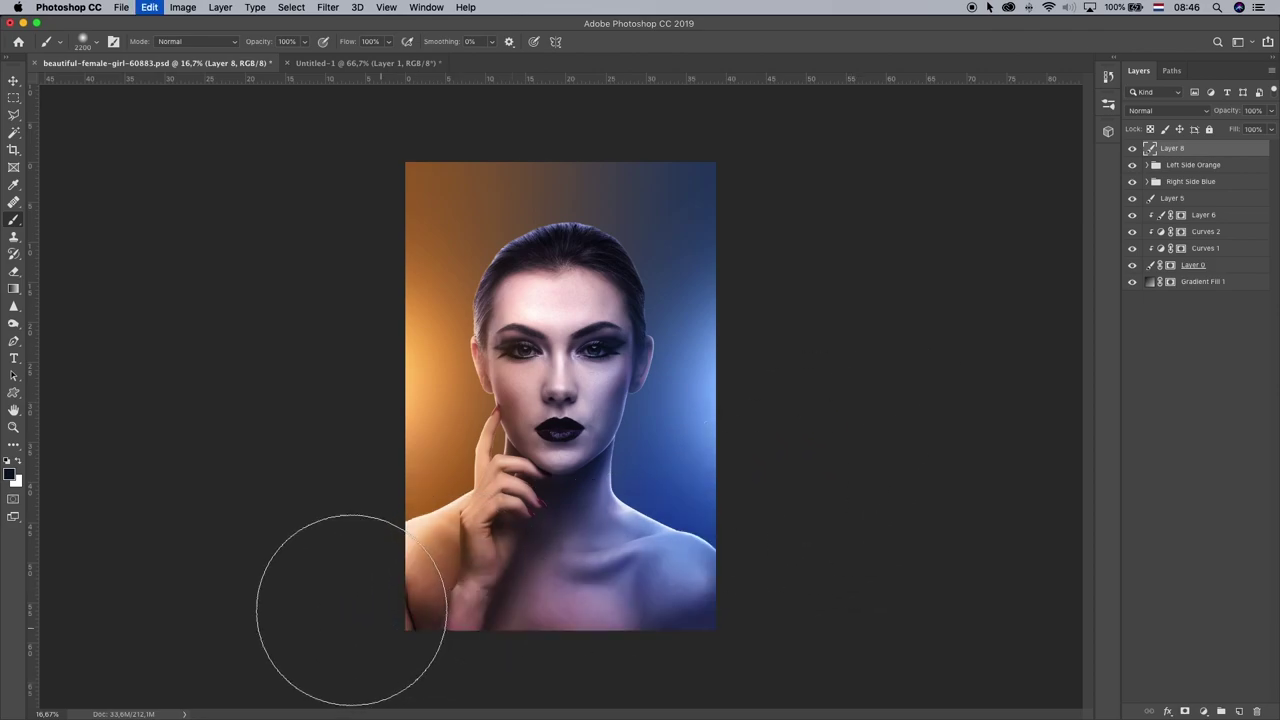
{"action": "mouse_move", "coordinate": [578, 705]}
{"action": "left_mouse_down"}
{"action": "mouse_move", "coordinate": [825, 619]}
{"action": "mouse_move", "coordinate": [853, 592]}
{"action": "mouse_move", "coordinate": [801, 644]}
{"action": "mouse_move", "coordinate": [433, 658]}
{"action": "mouse_move", "coordinate": [355, 618]}
{"action": "mouse_move", "coordinate": [377, 640]}
{"action": "mouse_move", "coordinate": [645, 707]}
{"action": "mouse_move", "coordinate": [819, 670]}
{"action": "left_mouse_up"}
{"action": "key", "text": "super+z"}
{"action": "left_click", "coordinate": [788, 671]}
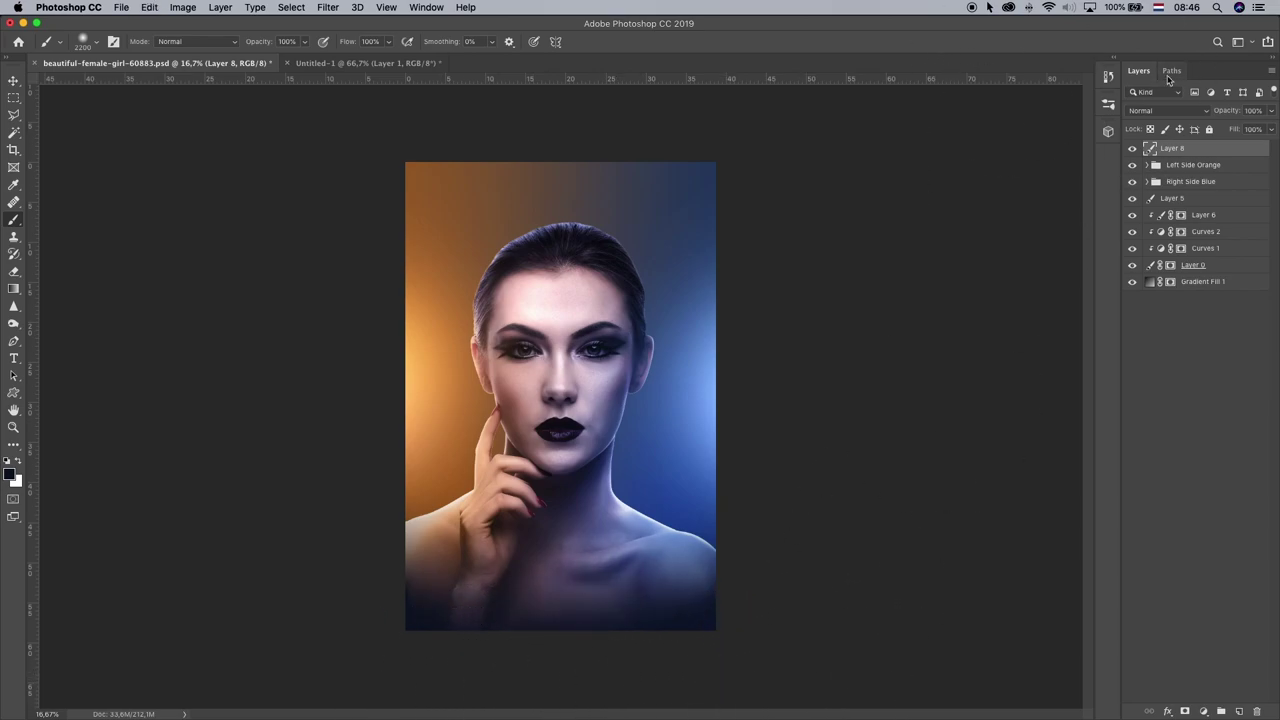
- Try the Soft Light blend mode at 62% opacity on the dark blue fade layer
{"action": "left_click", "coordinate": [1158, 112]}
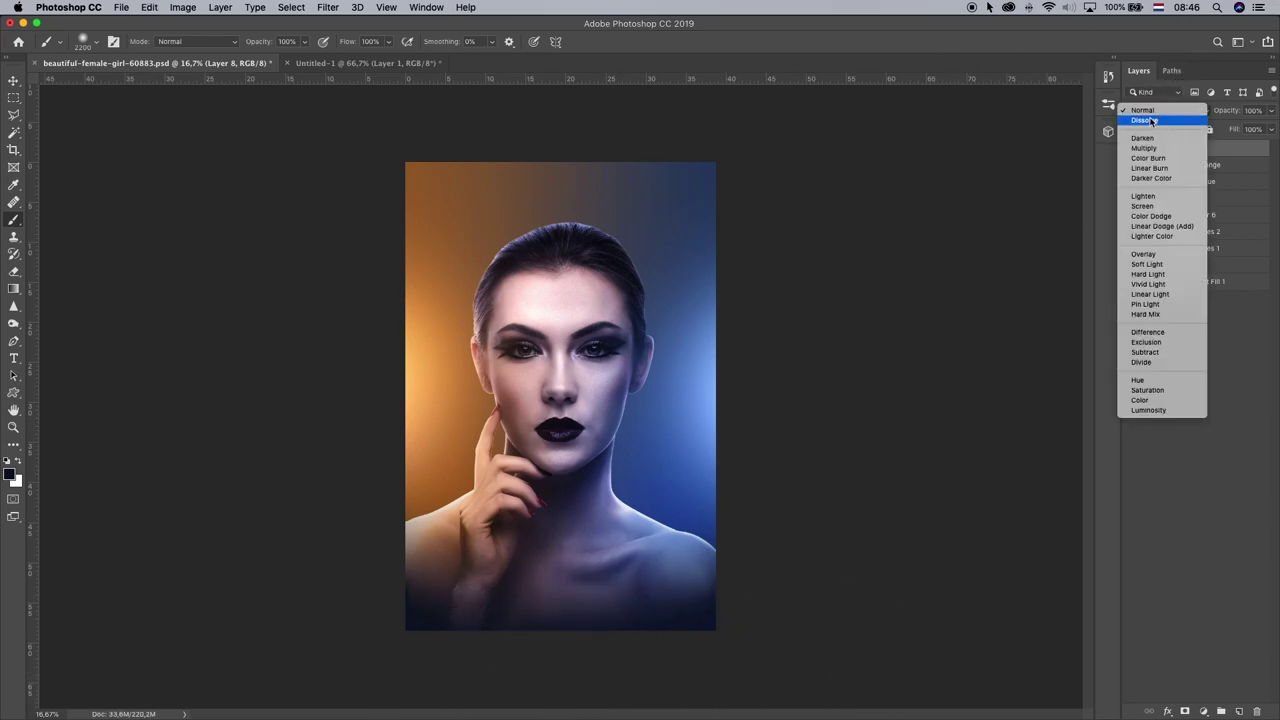
{"action": "left_click", "coordinate": [1150, 264]}
{"action": "left_click", "coordinate": [1273, 112]}
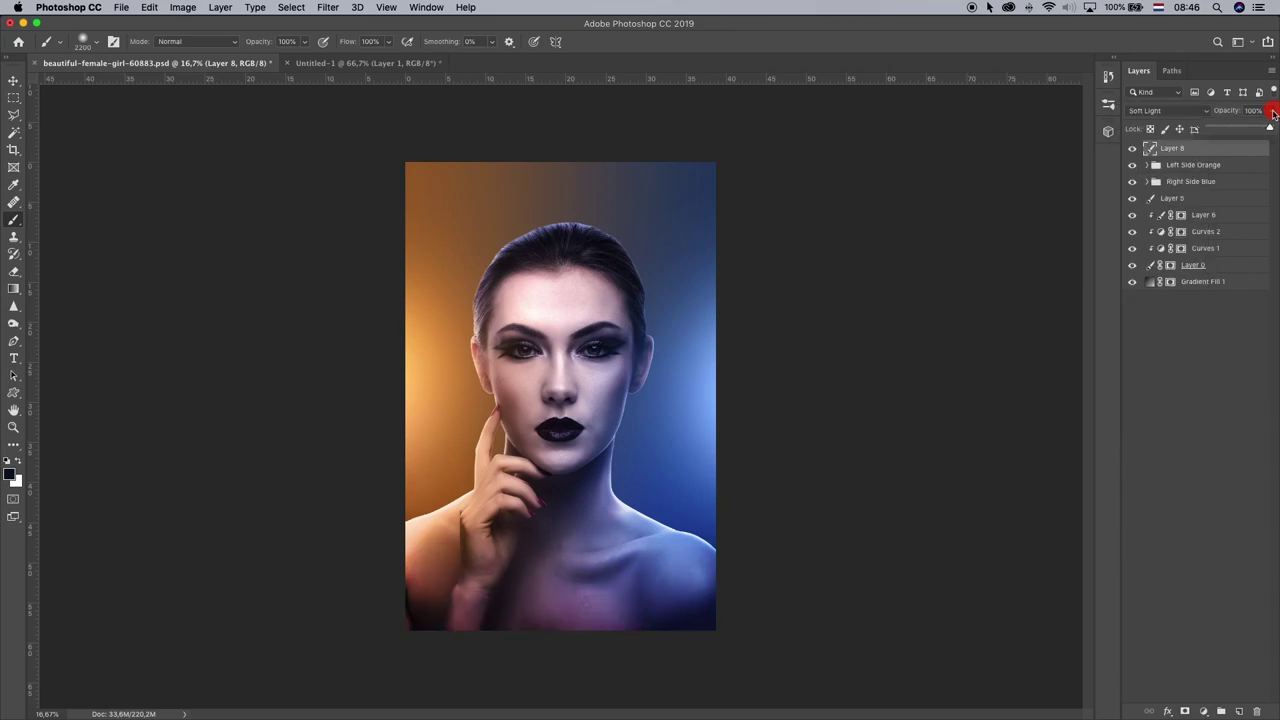
{"action": "left_click_drag", "start_coordinate": [1240, 132], "coordinate": [1247, 131]}
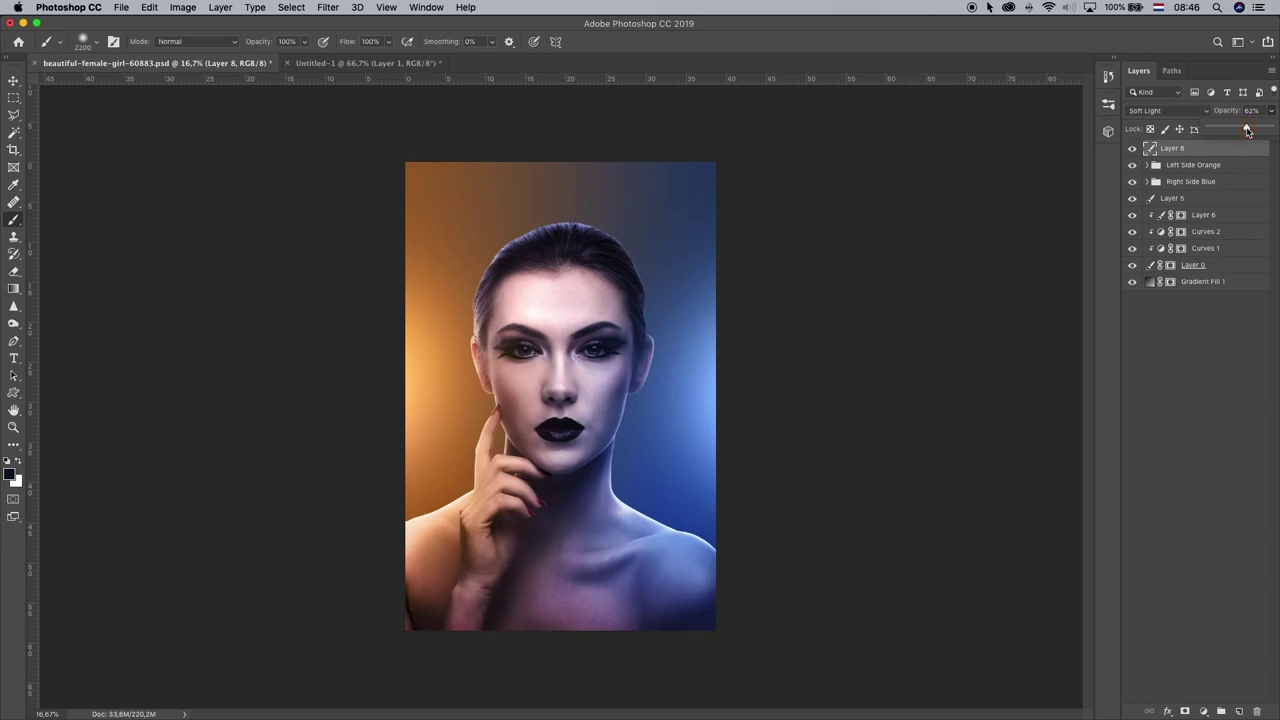
- Set the dark blue fade layer's blend mode to Overlay and its opacity to 42%
{"action": "left_click", "coordinate": [1180, 110]}
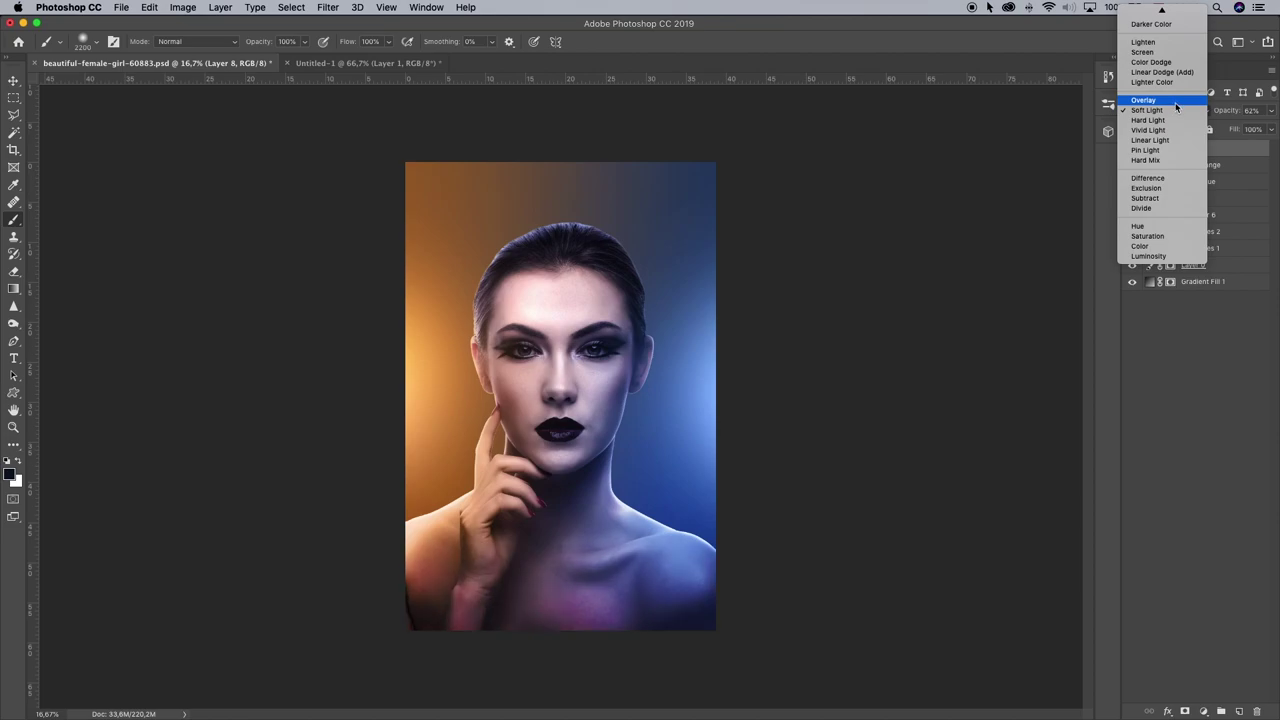
{"action": "left_click", "coordinate": [1177, 101]}
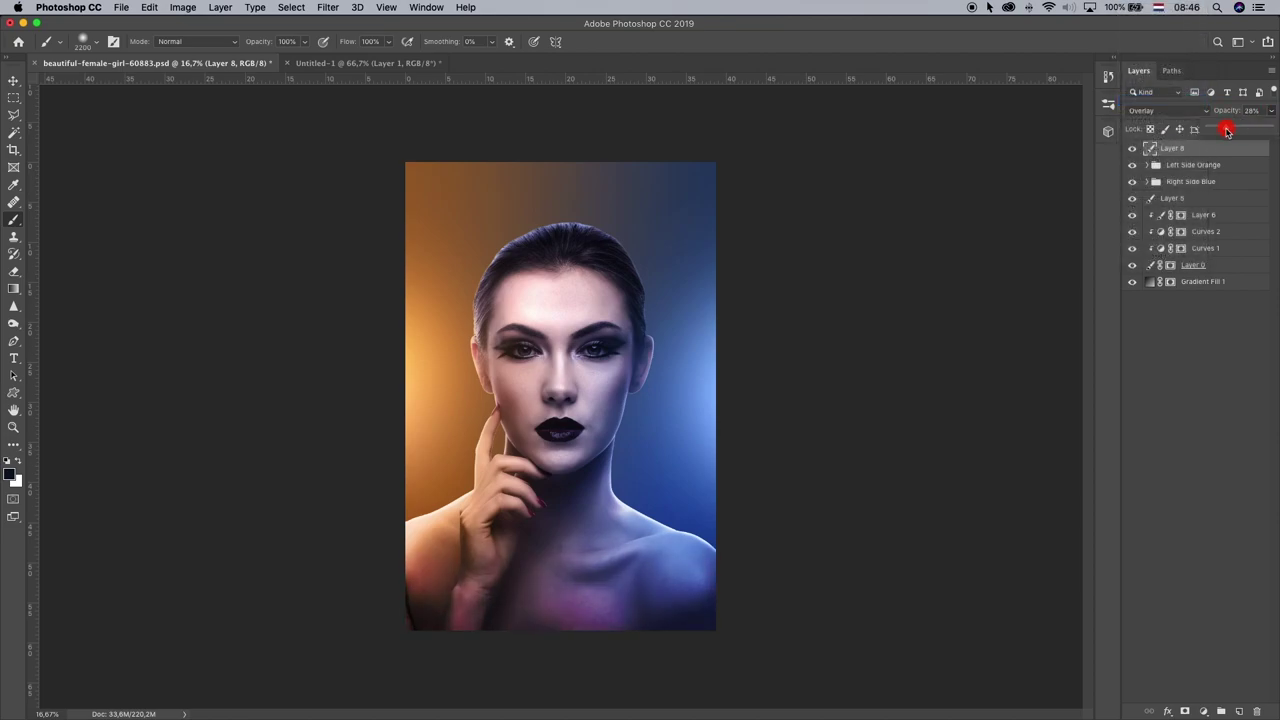
{"action": "left_click_drag", "start_coordinate": [1227, 130], "coordinate": [1238, 127]}
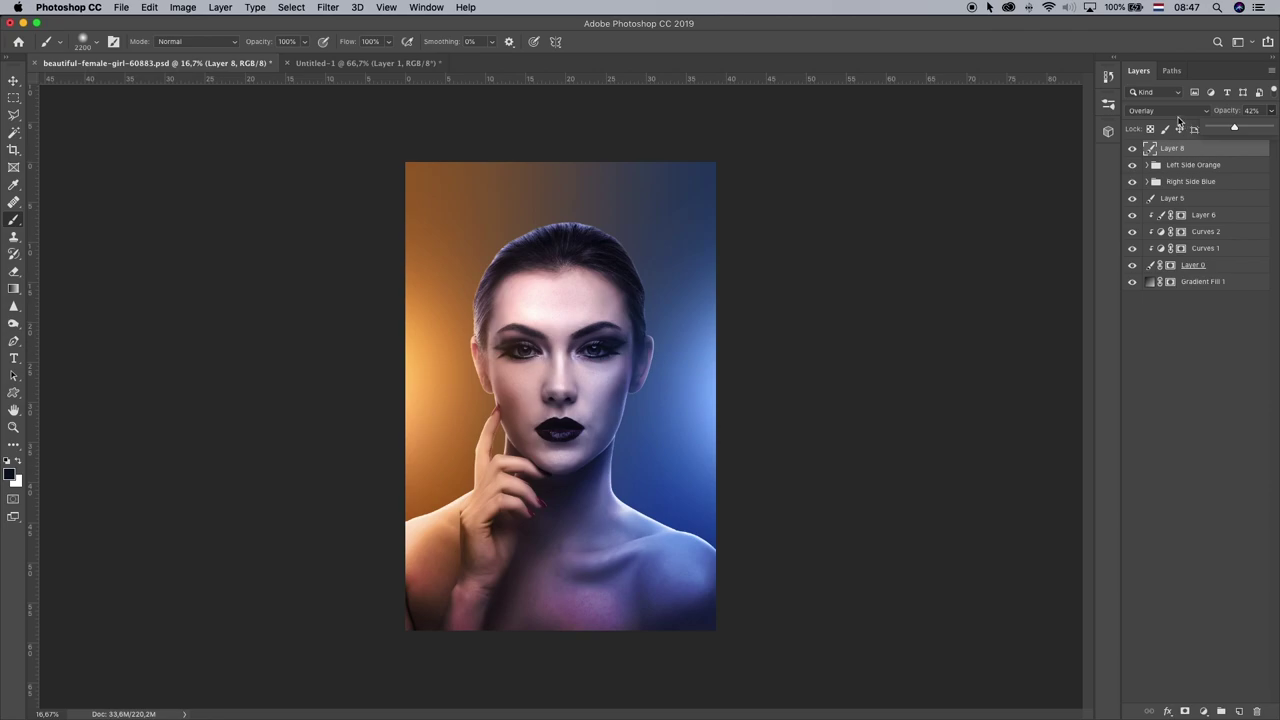
- Change the dark blue fade layer's blend mode to Soft Light
{"action": "left_click", "coordinate": [1178, 112]}
{"action": "left_click", "coordinate": [1180, 116]}
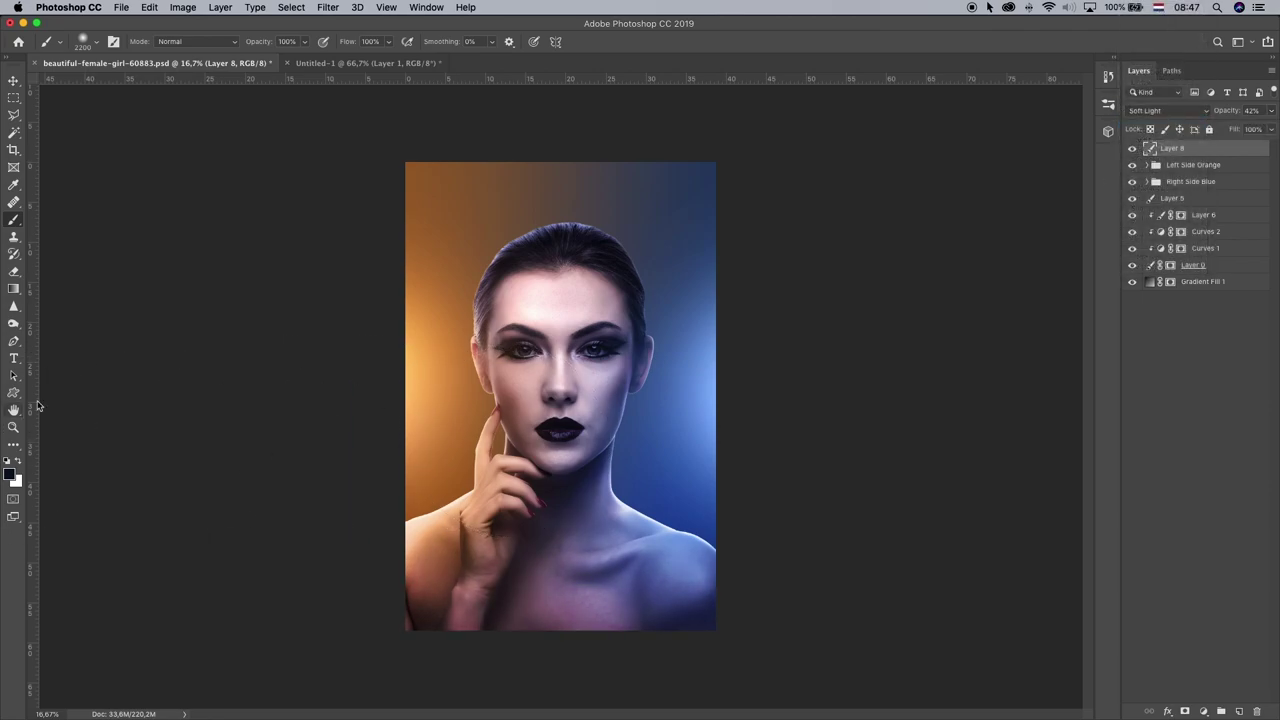
{"action": "left_click", "coordinate": [13, 428]}
{"action": "left_click_drag", "start_coordinate": [697, 455], "coordinate": [694, 400]}
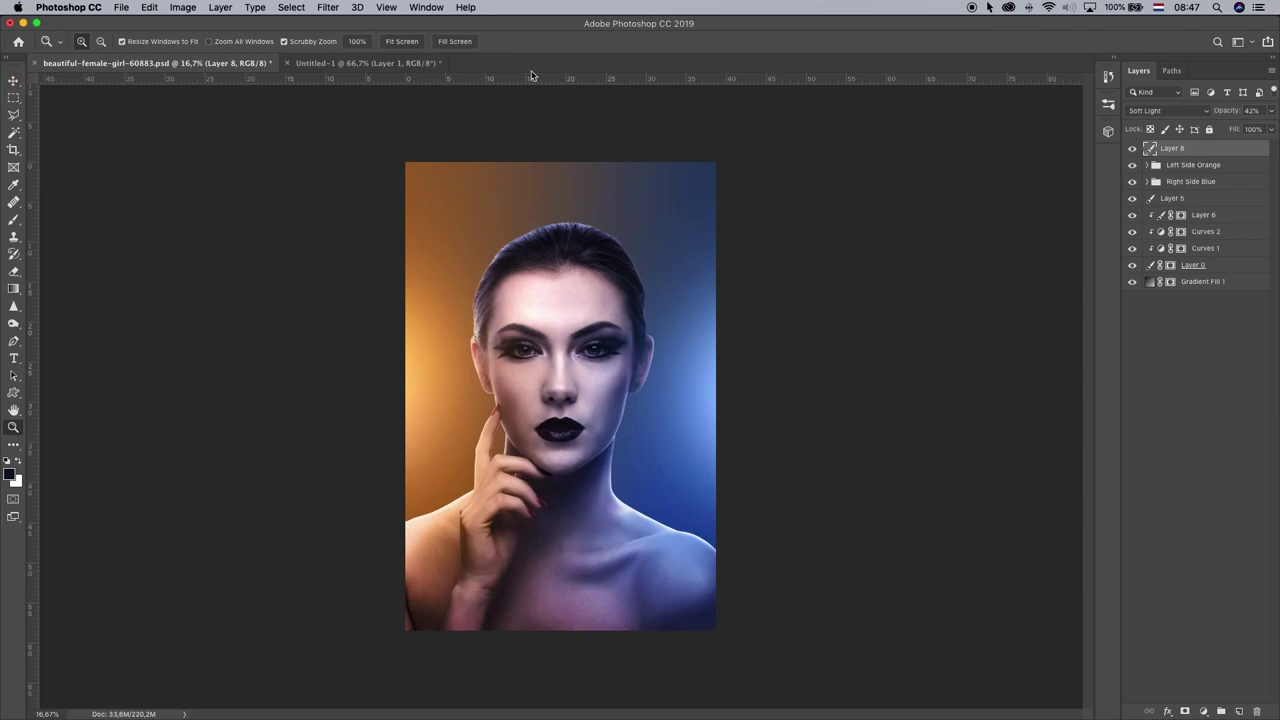
- In the Untitled-1 particle document, use Levels to sample the dark backdrop as the black point
{"action": "left_click", "coordinate": [344, 65]}
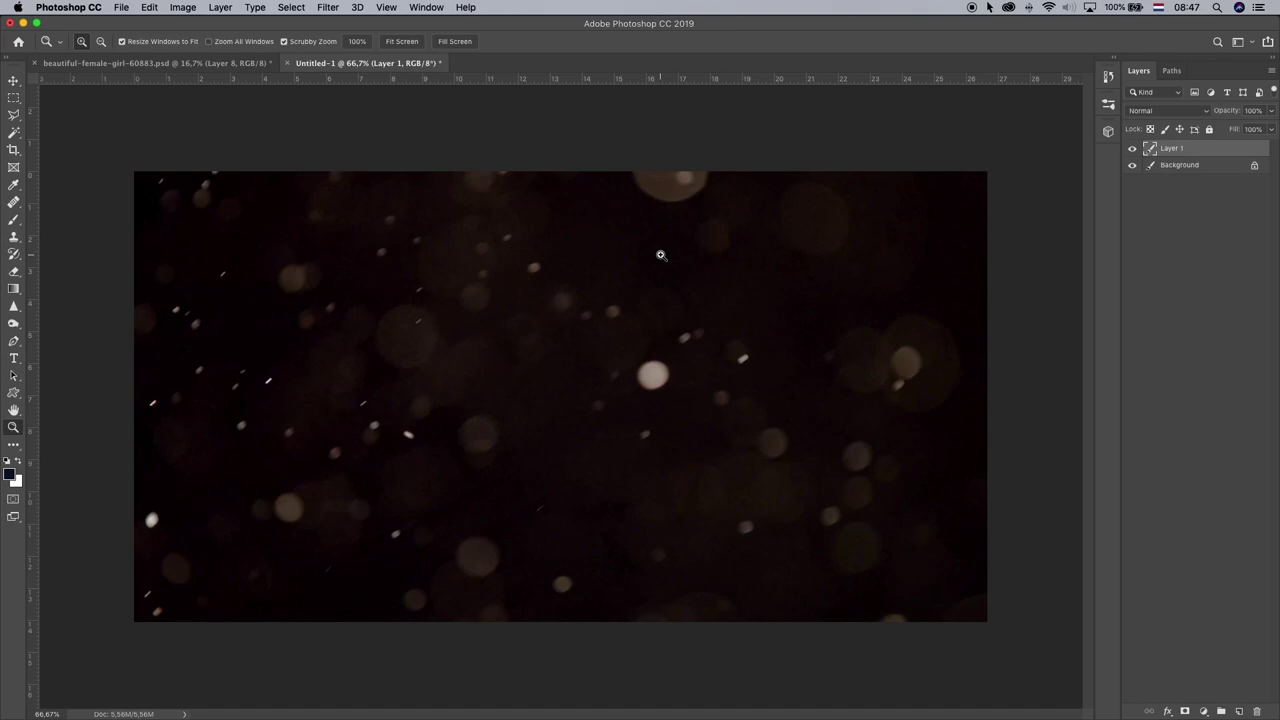
{"action": "key", "text": "super+l"}
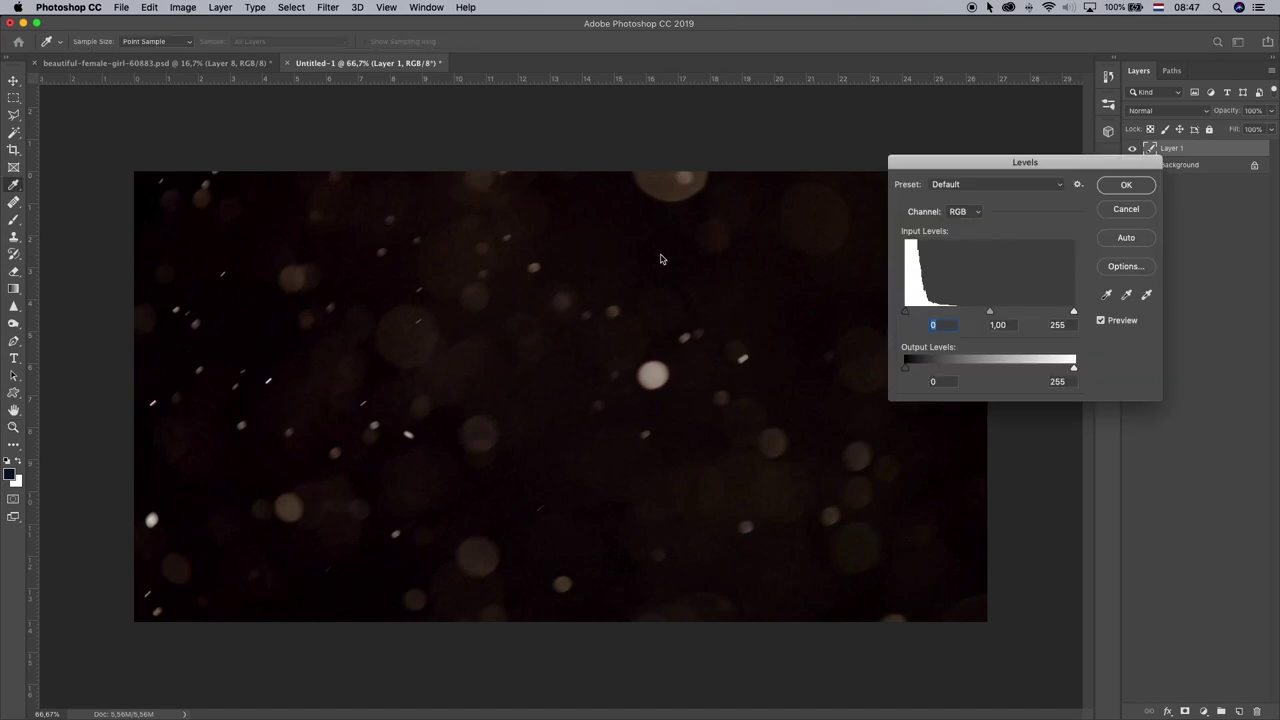
{"action": "left_click", "coordinate": [1107, 297]}
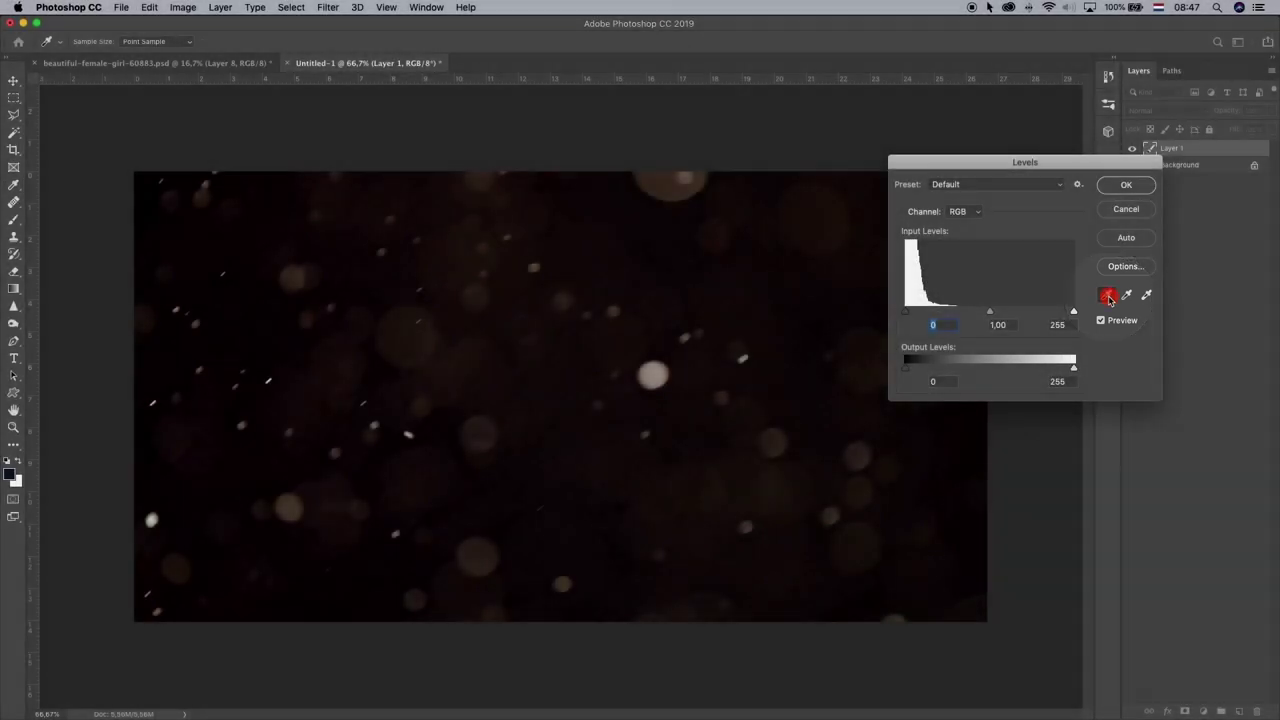
{"action": "left_click", "coordinate": [650, 228]}
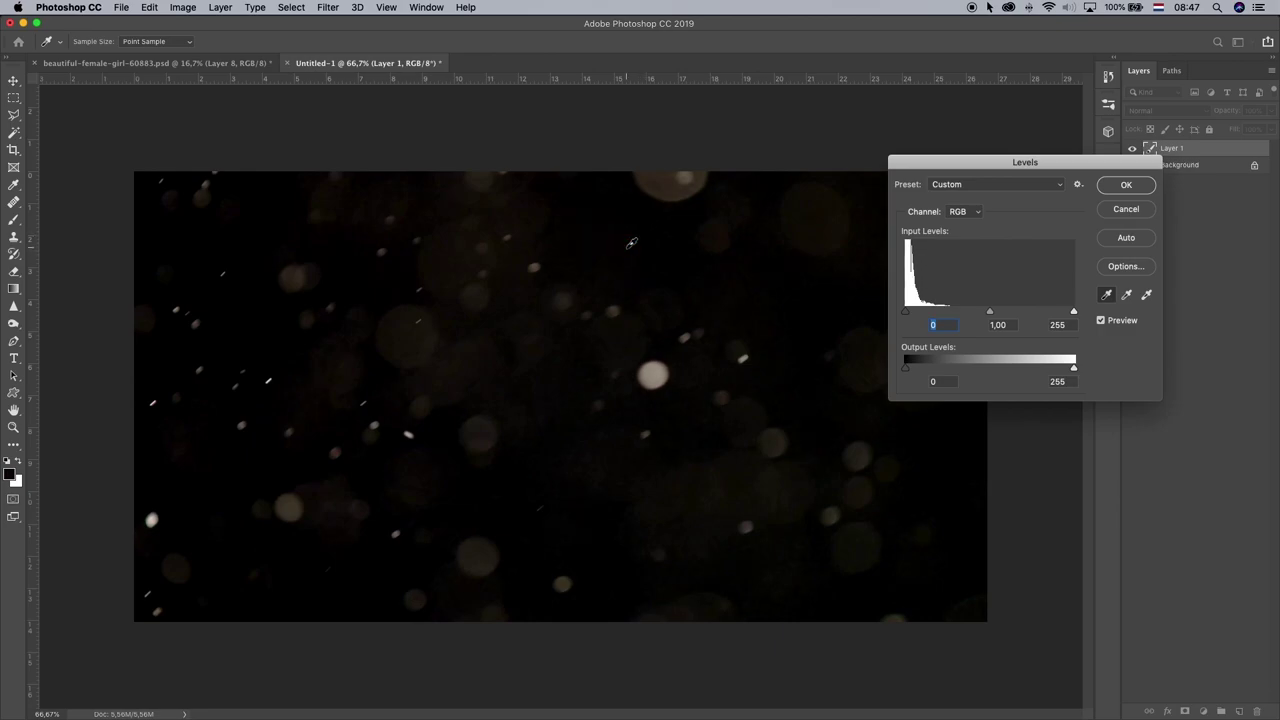
{"action": "left_click", "coordinate": [1127, 185]}
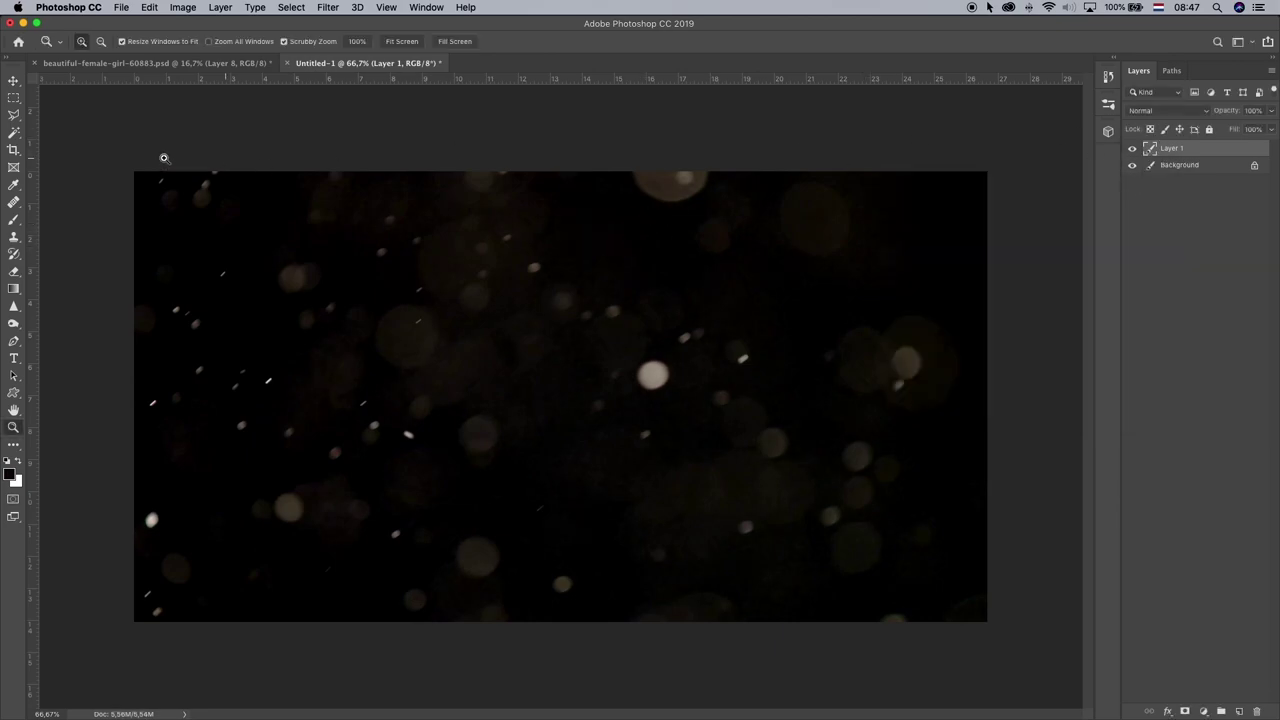
- Bring the particle layer into the portrait document and convert it to a smart object
{"action": "key", "text": "v"}
{"action": "left_click_drag", "start_coordinate": [412, 181], "coordinate": [243, 63]}
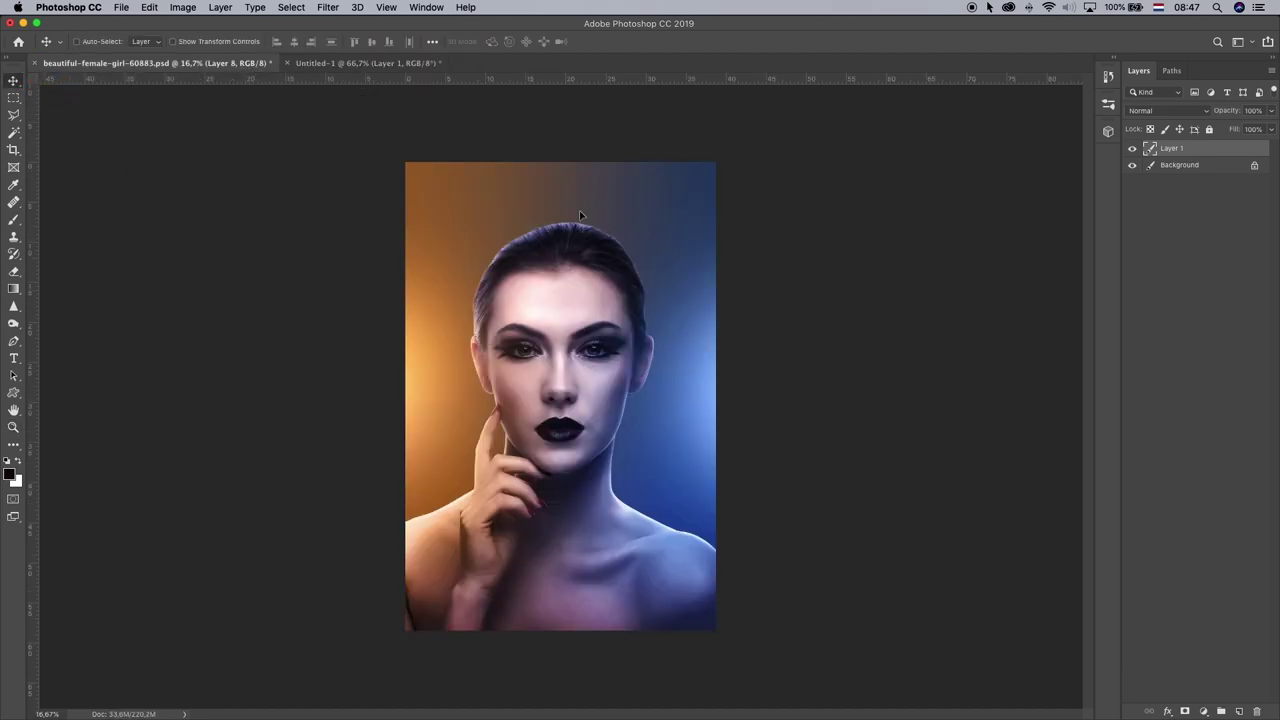
{"action": "left_click_drag", "start_coordinate": [579, 215], "coordinate": [578, 214]}
{"action": "right_click", "coordinate": [1183, 150]}
{"action": "key", "text": "Escape"}
{"action": "right_click", "coordinate": [1172, 148]}
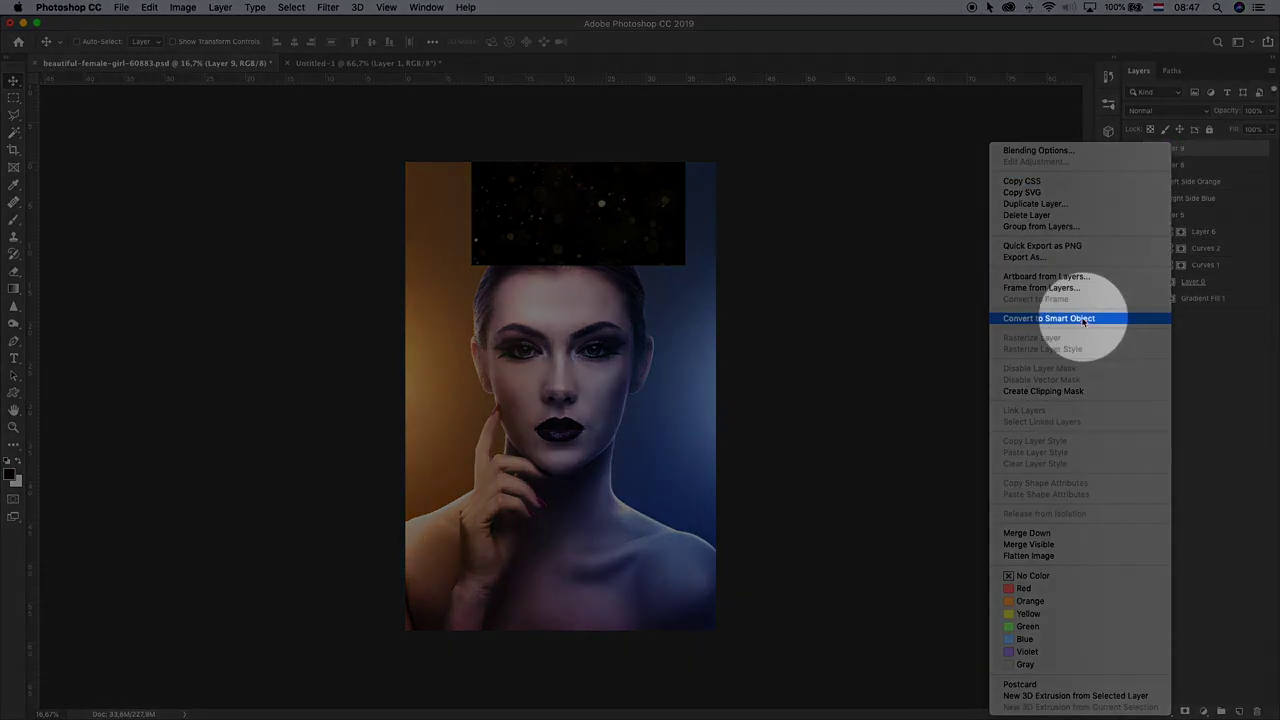
{"action": "left_click", "coordinate": [1078, 318]}
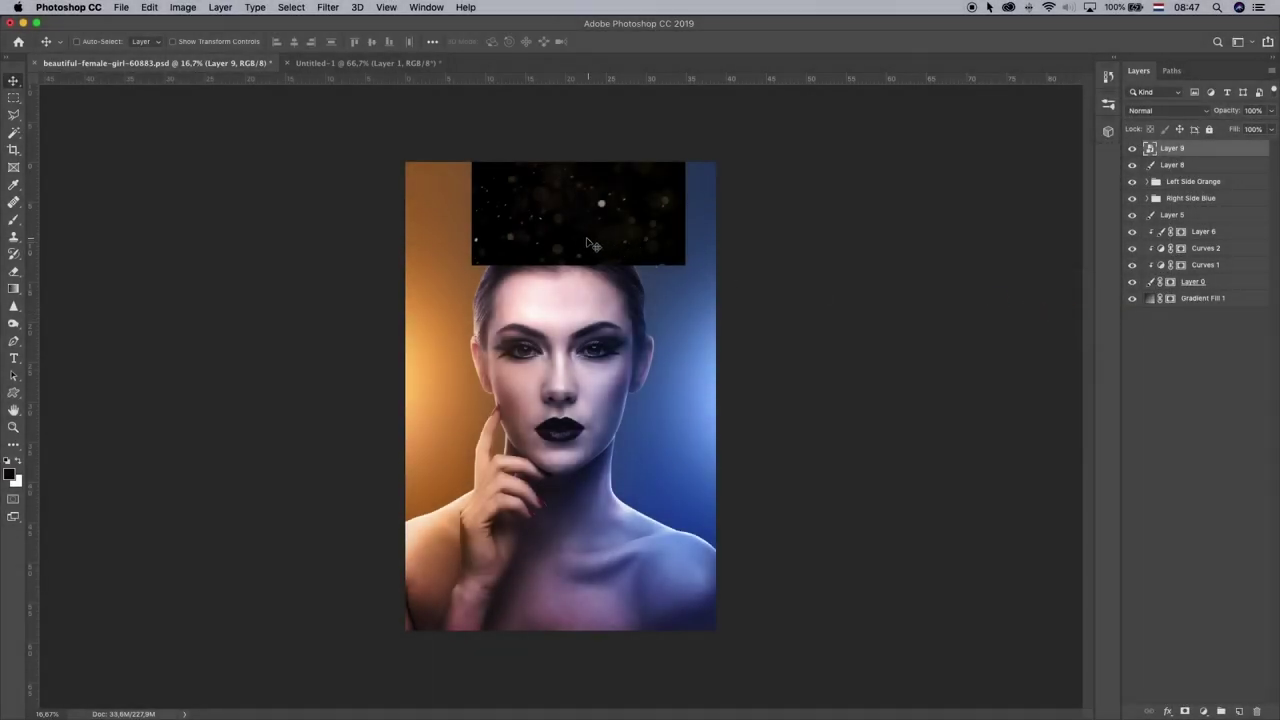
- Rotate the particle layer 90 degrees and scale it up until it covers the whole portrait
{"action": "left_click_drag", "start_coordinate": [589, 244], "coordinate": [578, 309]}
{"action": "key", "text": "ctrl+t"}
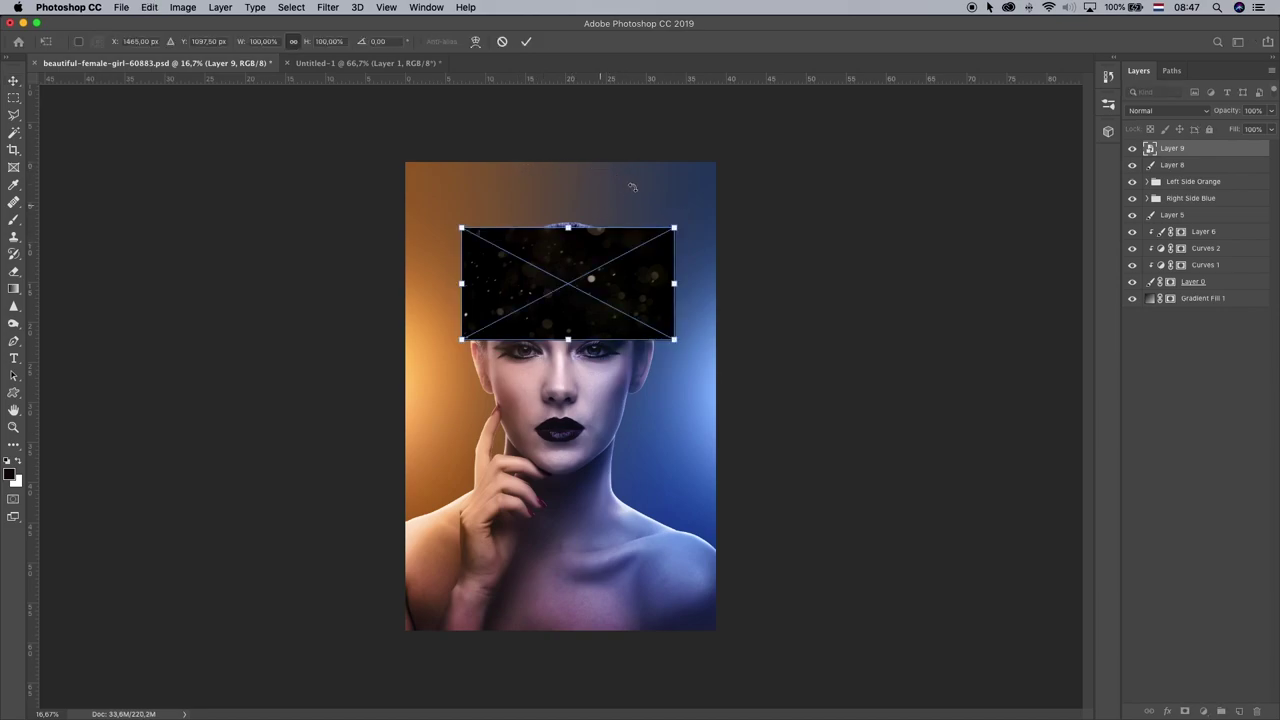
{"action": "left_click_drag", "start_coordinate": [515, 179], "coordinate": [699, 207]}
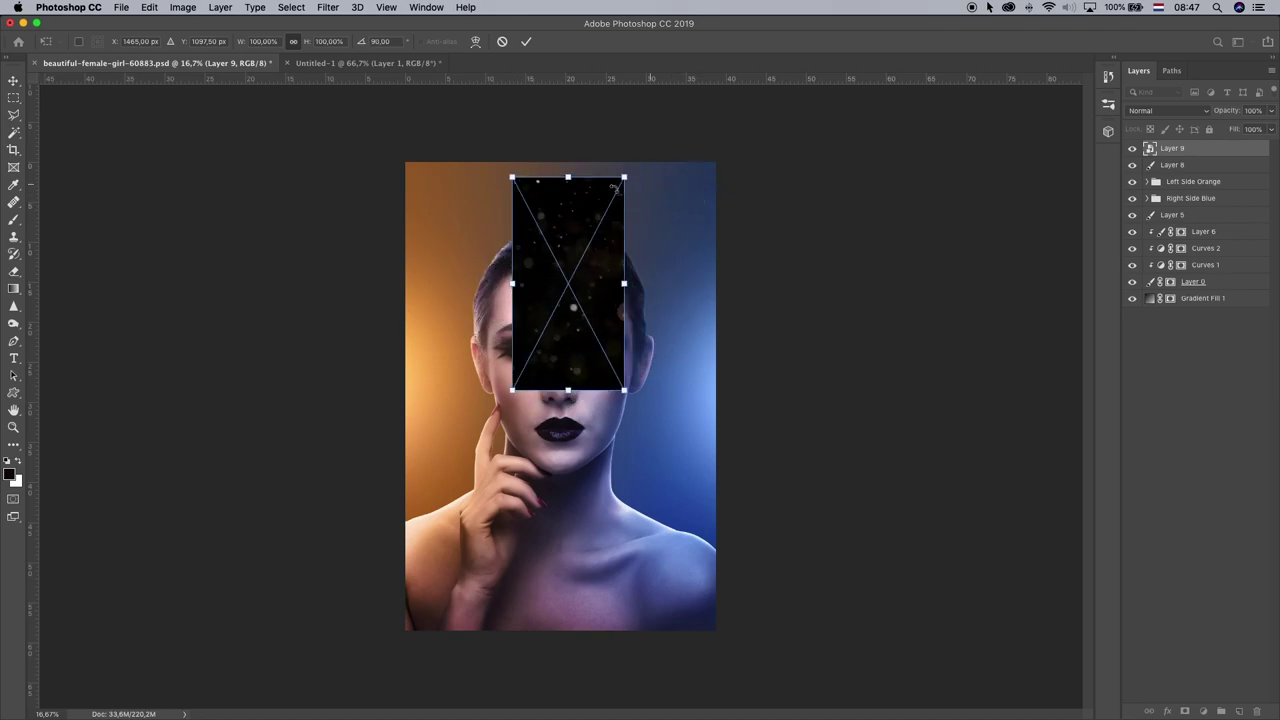
{"action": "left_click_drag", "start_coordinate": [610, 208], "coordinate": [673, 129]}
{"action": "left_click_drag", "start_coordinate": [621, 230], "coordinate": [635, 263]}
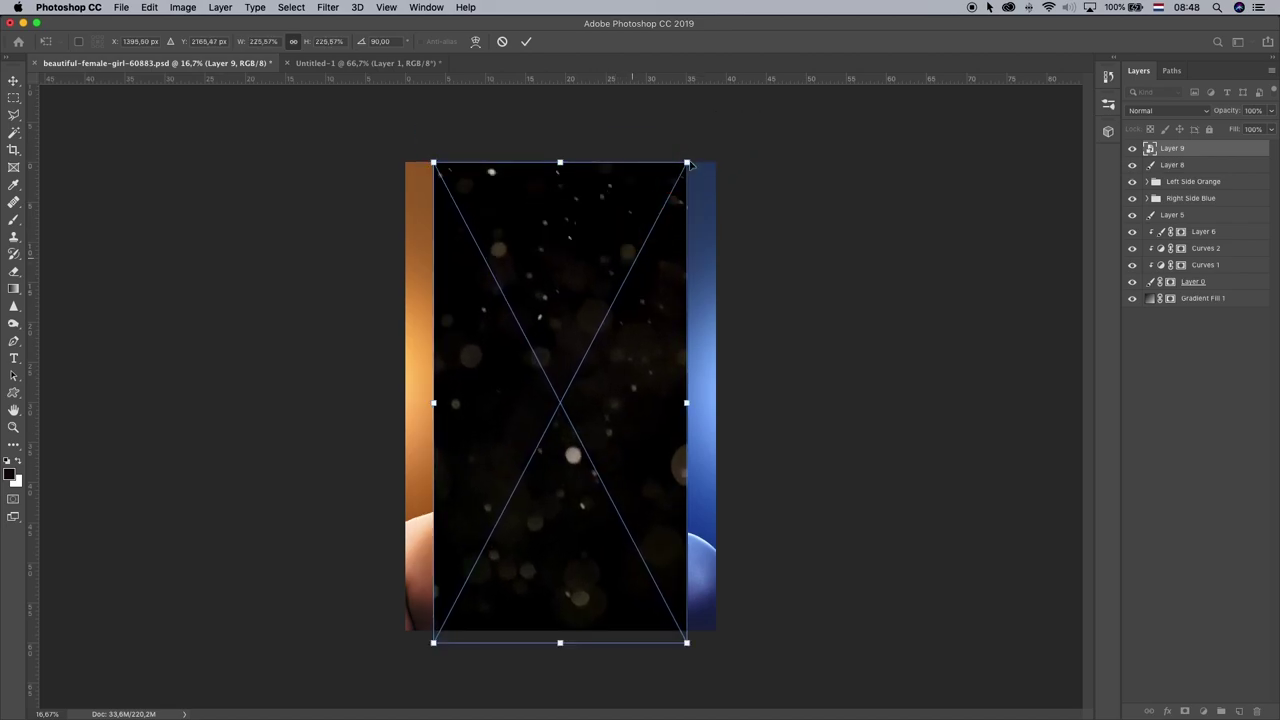
{"action": "left_click_drag", "start_coordinate": [688, 160], "coordinate": [732, 96]}
{"action": "key", "text": "Return"}
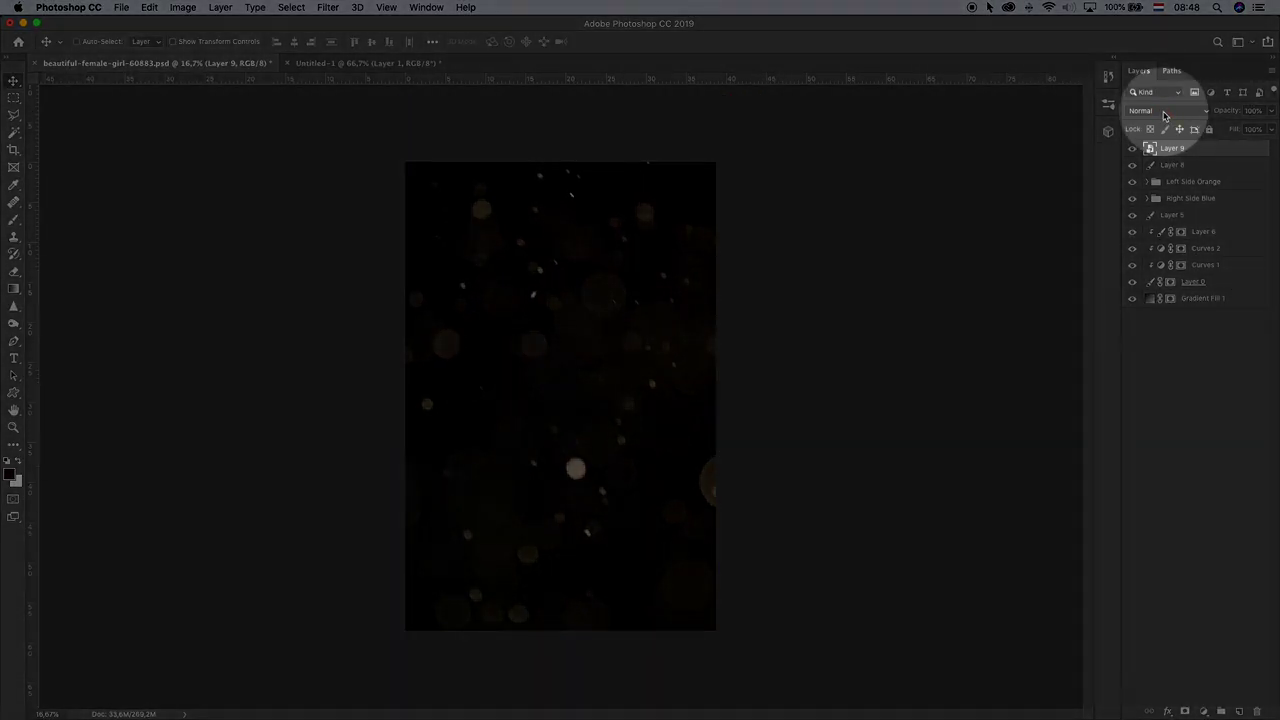
- Set the particle layer's blend mode to Screen and reposition the particles over the portrait
{"action": "left_click", "coordinate": [1168, 111]}
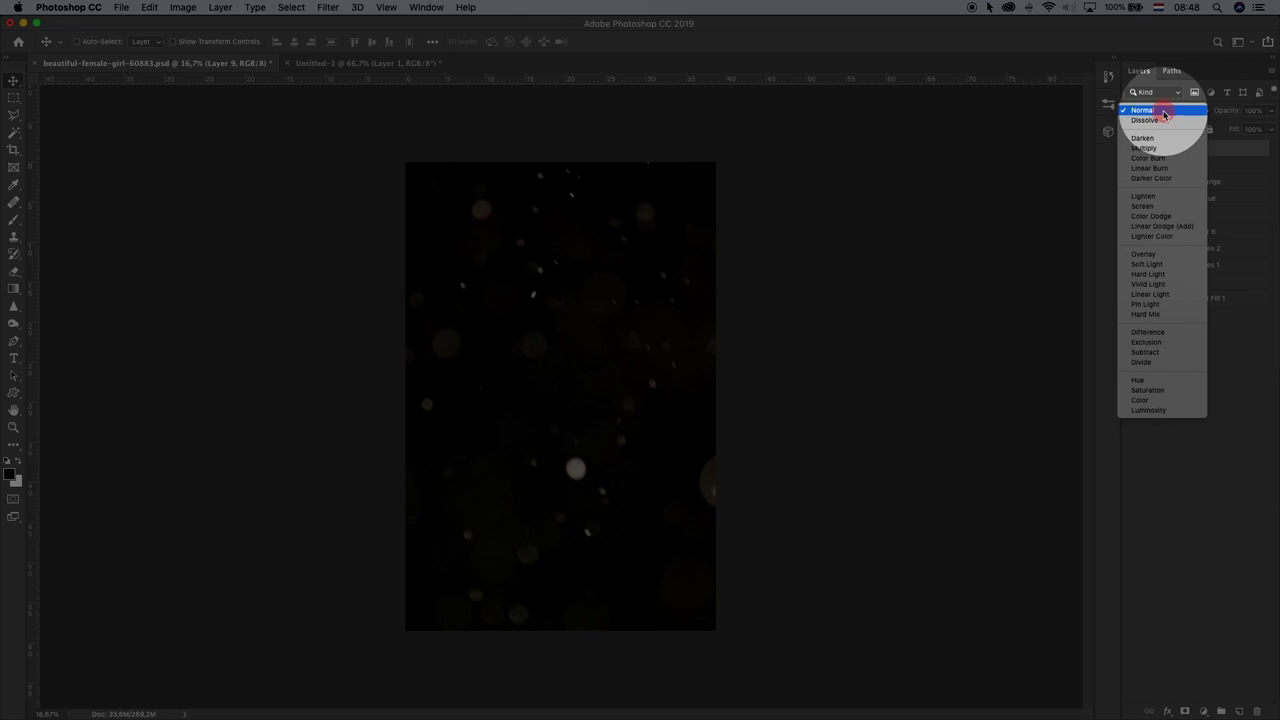
{"action": "left_click", "coordinate": [1143, 206]}
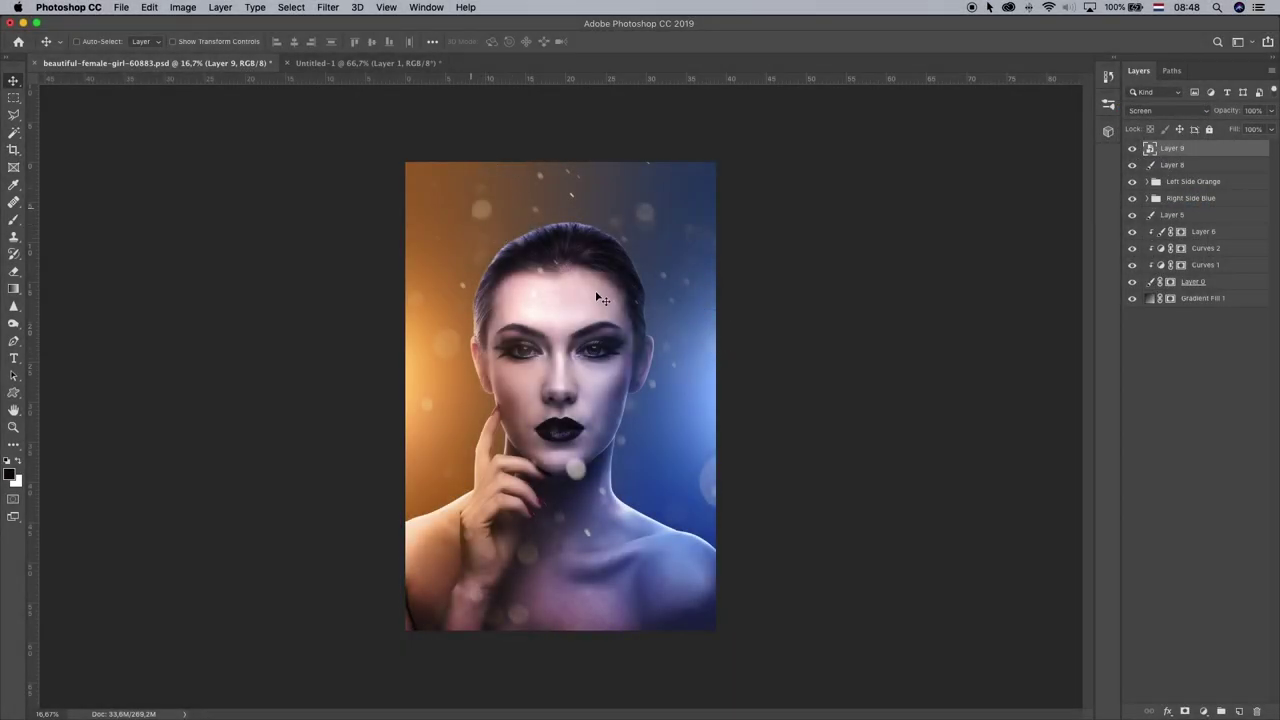
{"action": "left_click_drag", "start_coordinate": [646, 378], "coordinate": [670, 445]}
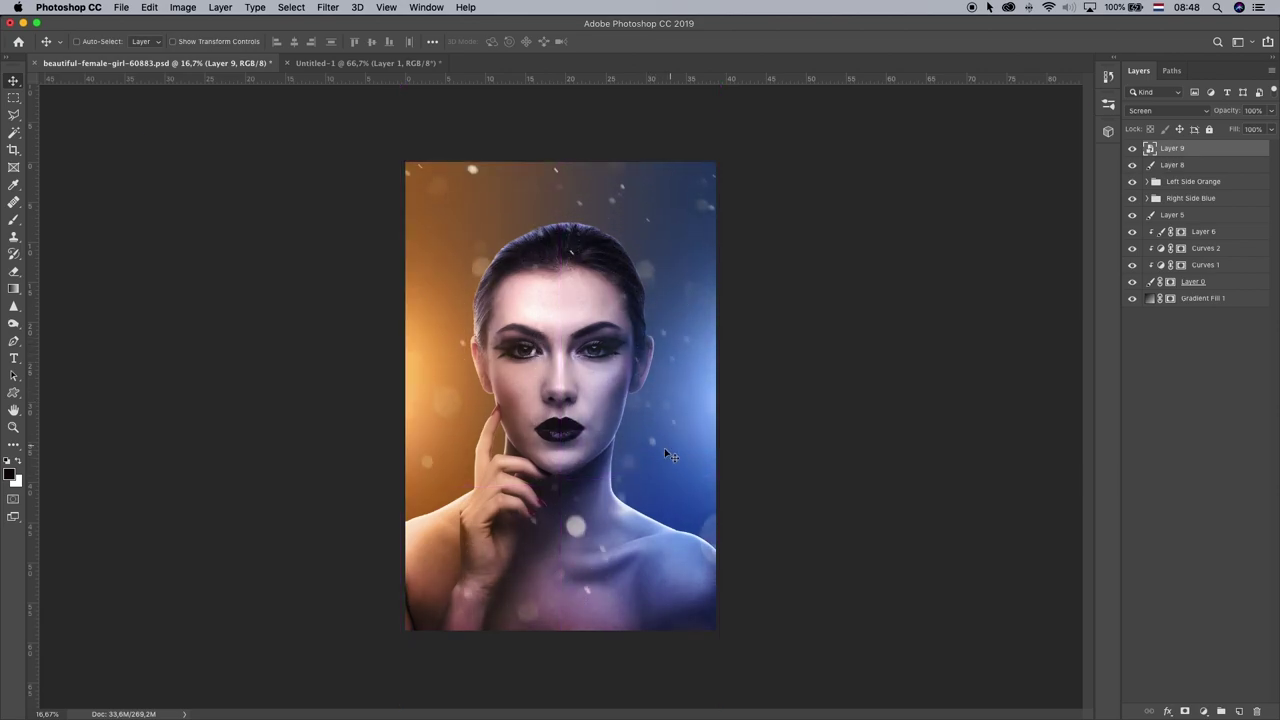
{"action": "left_click_drag", "start_coordinate": [653, 393], "coordinate": [675, 360]}
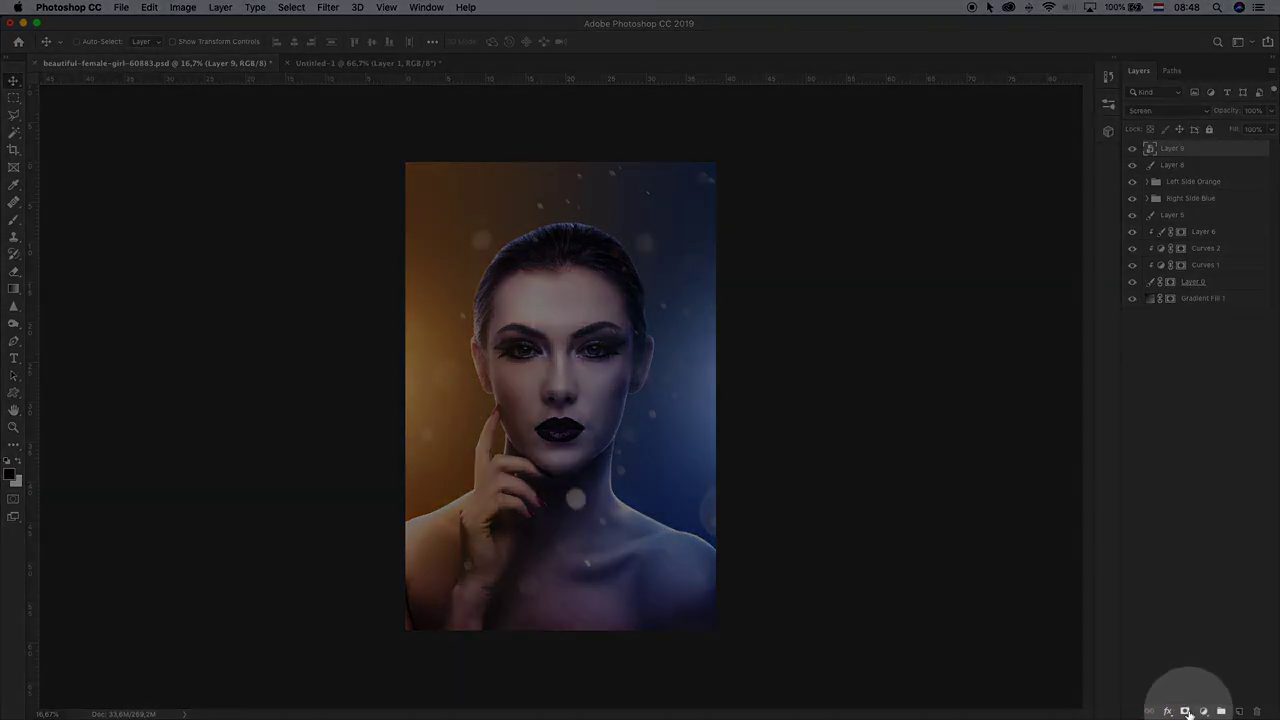
- Add a layer mask to the particle layer and set up a black brush with a size of 400 px
{"action": "left_click", "coordinate": [1186, 711]}
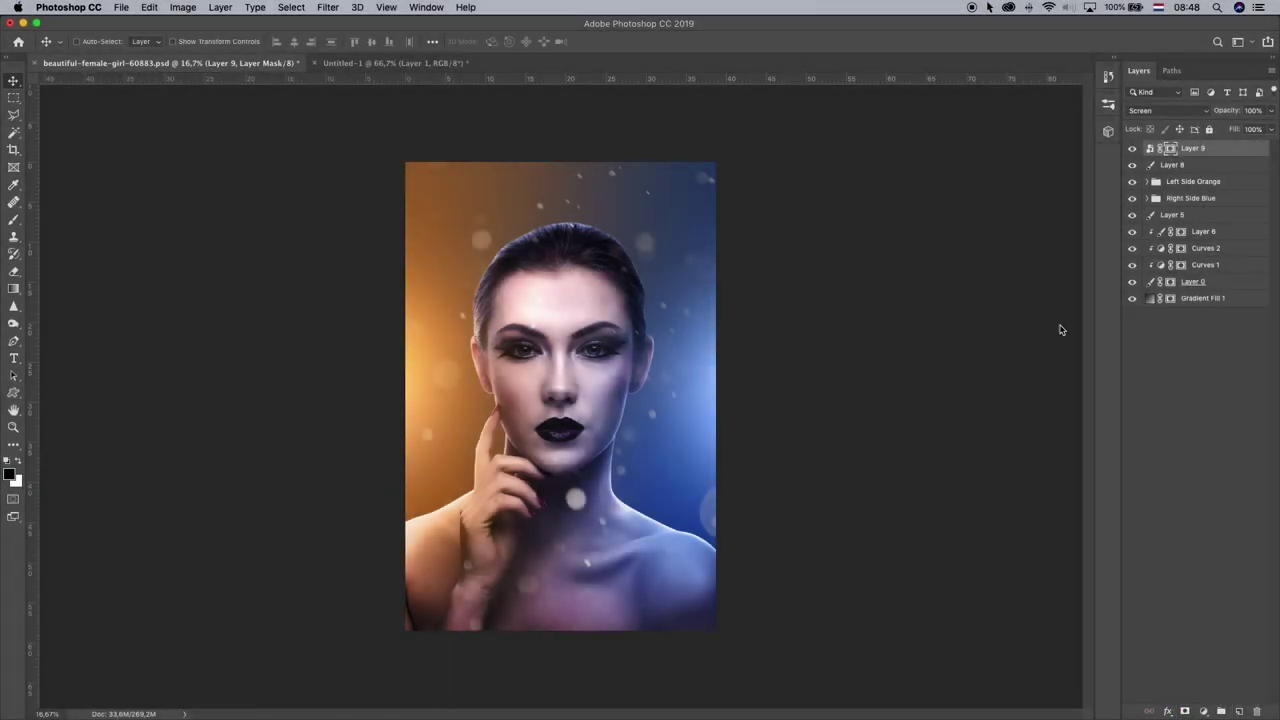
{"action": "left_click", "coordinate": [13, 219]}
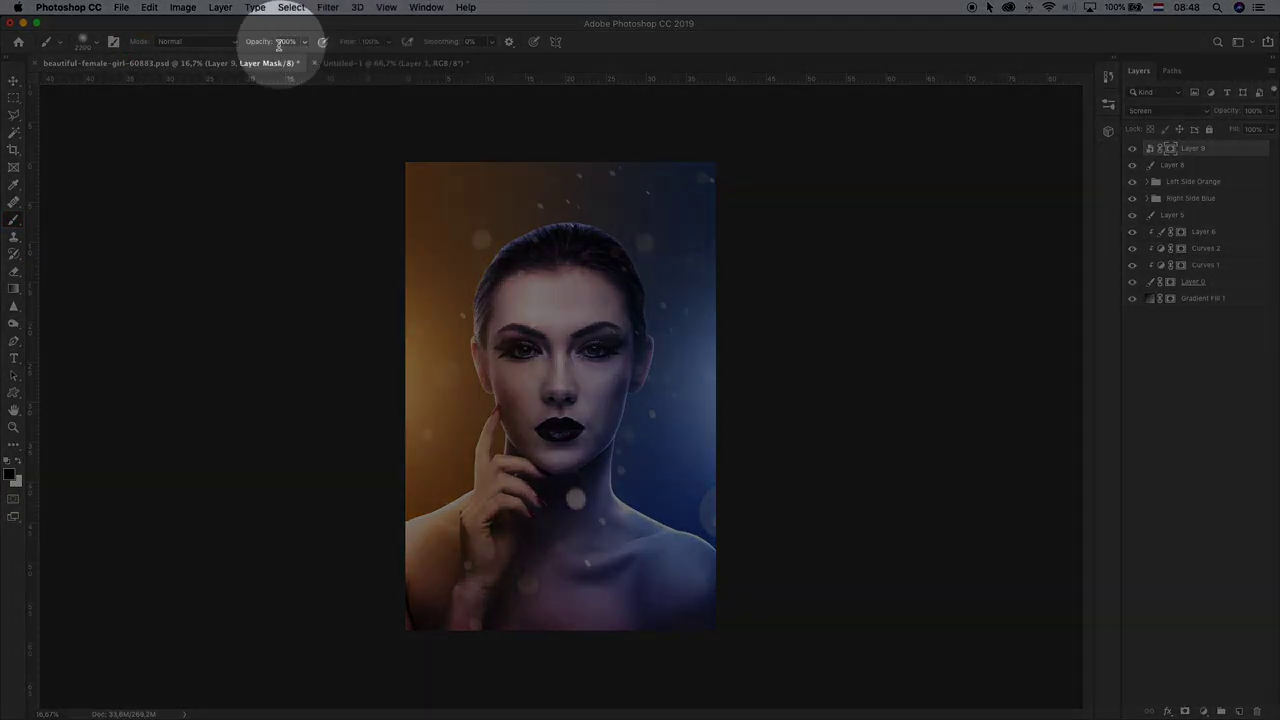
{"action": "key", "text": "bracketleft"}
{"action": "key", "text": "bracketleft"}
{"action": "key", "text": "bracketleft"}
{"action": "key", "text": "bracketleft"}
{"action": "key", "text": "bracketleft"}
{"action": "key", "text": "bracketleft"}
{"action": "key", "text": "bracketleft"}
{"action": "key", "text": "bracketleft"}
{"action": "key", "text": "bracketleft"}
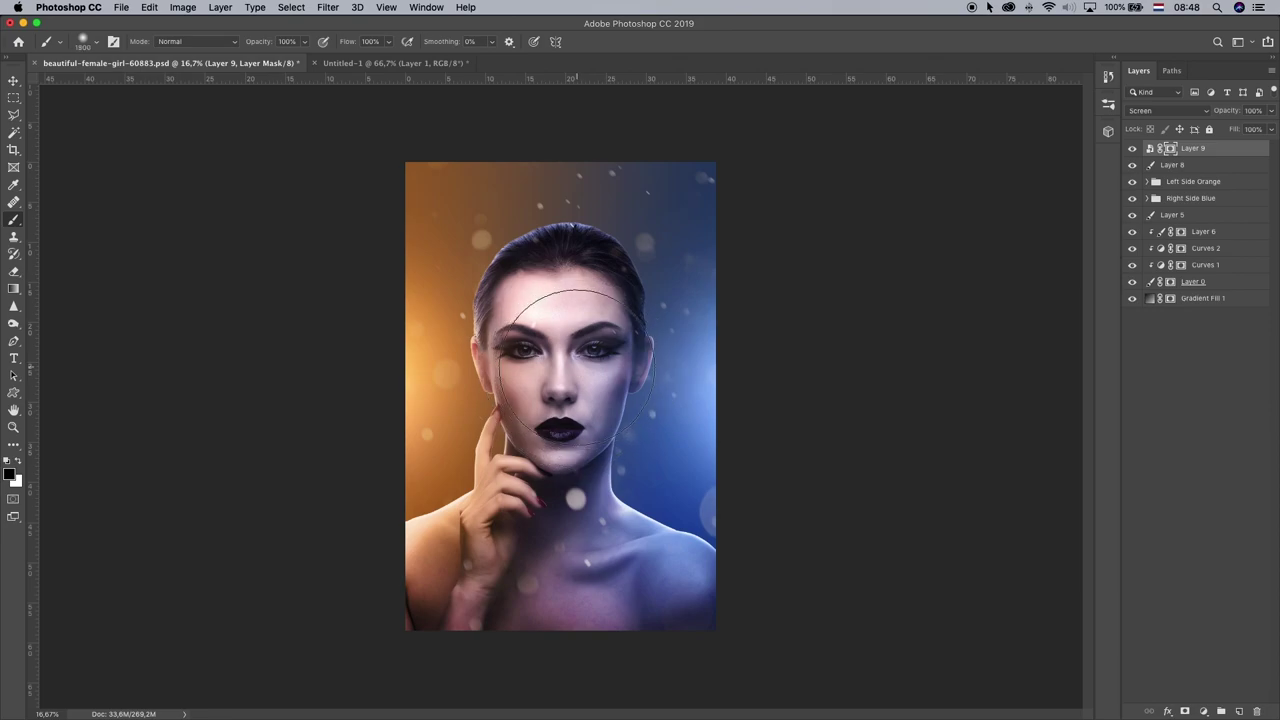
{"action": "key", "text": "bracketleft"}
{"action": "key", "text": "bracketleft"}
{"action": "key", "text": "bracketleft"}
{"action": "key", "text": "bracketleft"}
{"action": "key", "text": "bracketleft"}
{"action": "key", "text": "bracketleft"}
{"action": "key", "text": "bracketleft"}
{"action": "key", "text": "bracketleft"}
{"action": "key", "text": "bracketleft"}
{"action": "key", "text": "bracketleft"}
- Mask out the distracting particles over the woman's face and below her chin, undoing the stroke near her hair
{"action": "left_click", "coordinate": [614, 340]}
{"action": "left_click", "coordinate": [600, 354]}
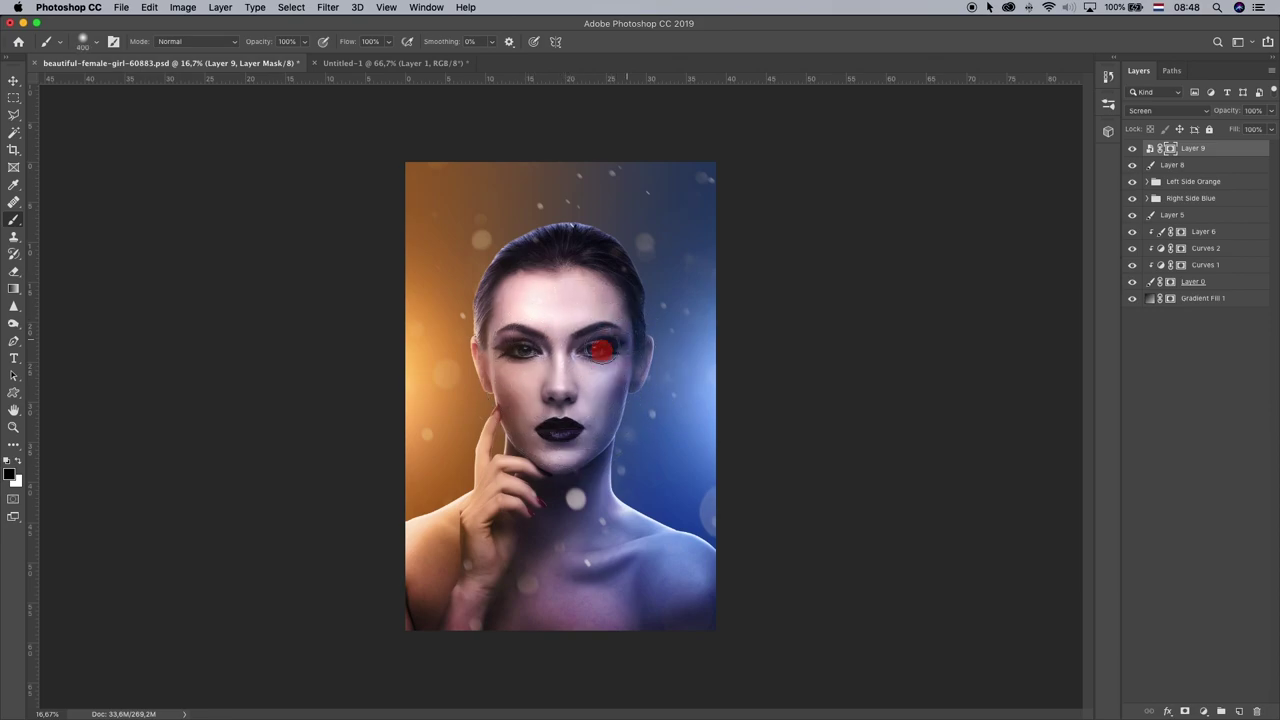
{"action": "left_click", "coordinate": [591, 253]}
{"action": "key", "text": "super+z"}
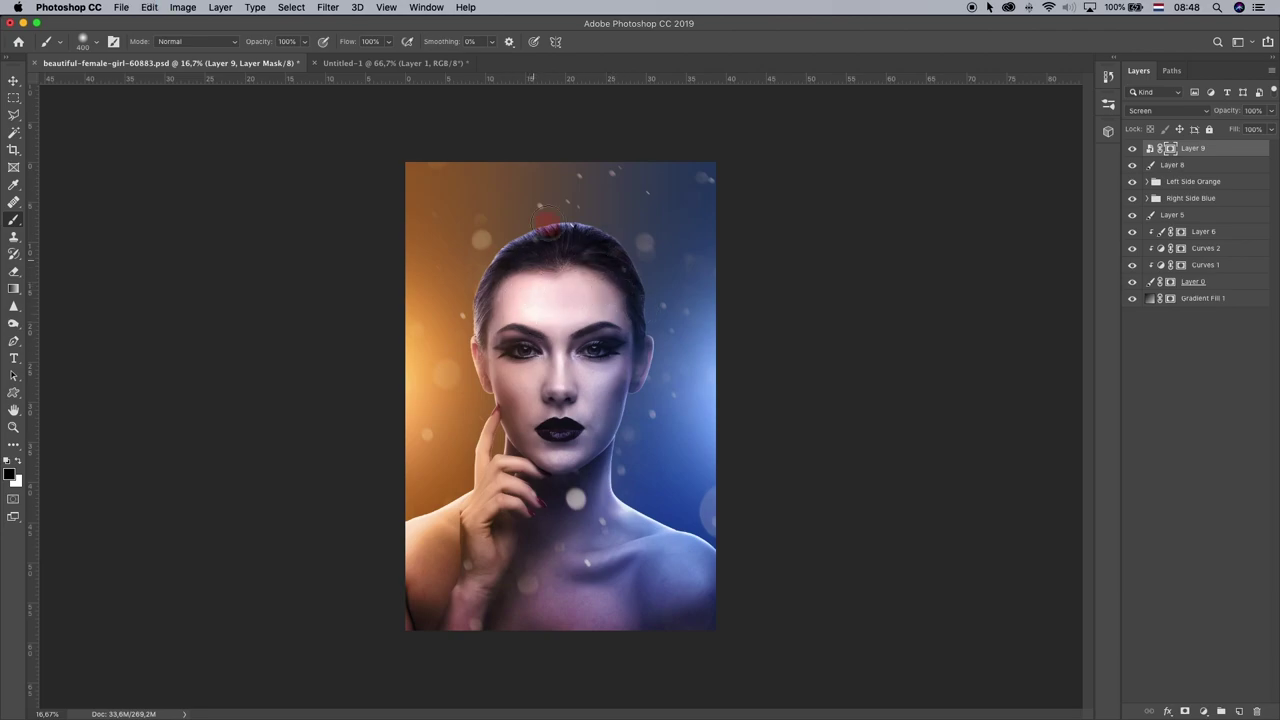
{"action": "left_click", "coordinate": [525, 458]}
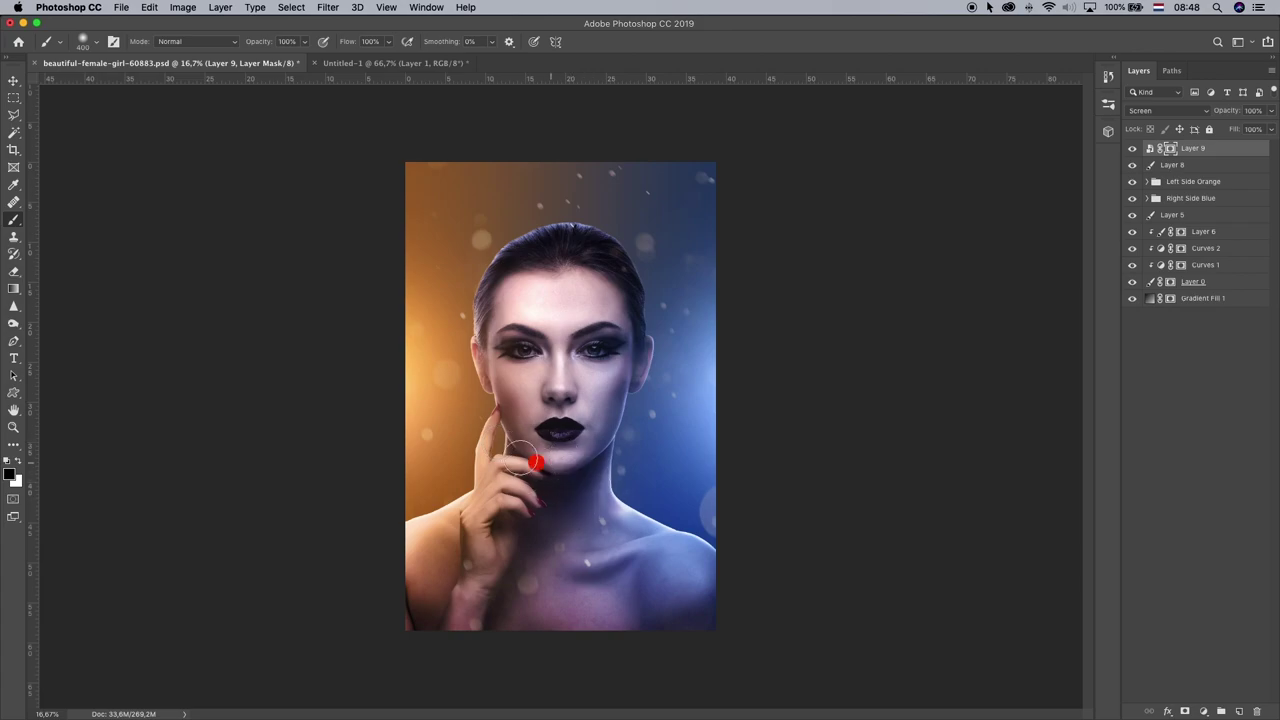
- Fine-tune the position of the particle overlay around the woman's head, trying a free transform along the way
{"action": "left_click", "coordinate": [13, 81]}
{"action": "left_click_drag", "start_coordinate": [483, 224], "coordinate": [483, 207]}
{"action": "left_click", "coordinate": [614, 224]}
{"action": "left_click_drag", "start_coordinate": [580, 211], "coordinate": [586, 229]}
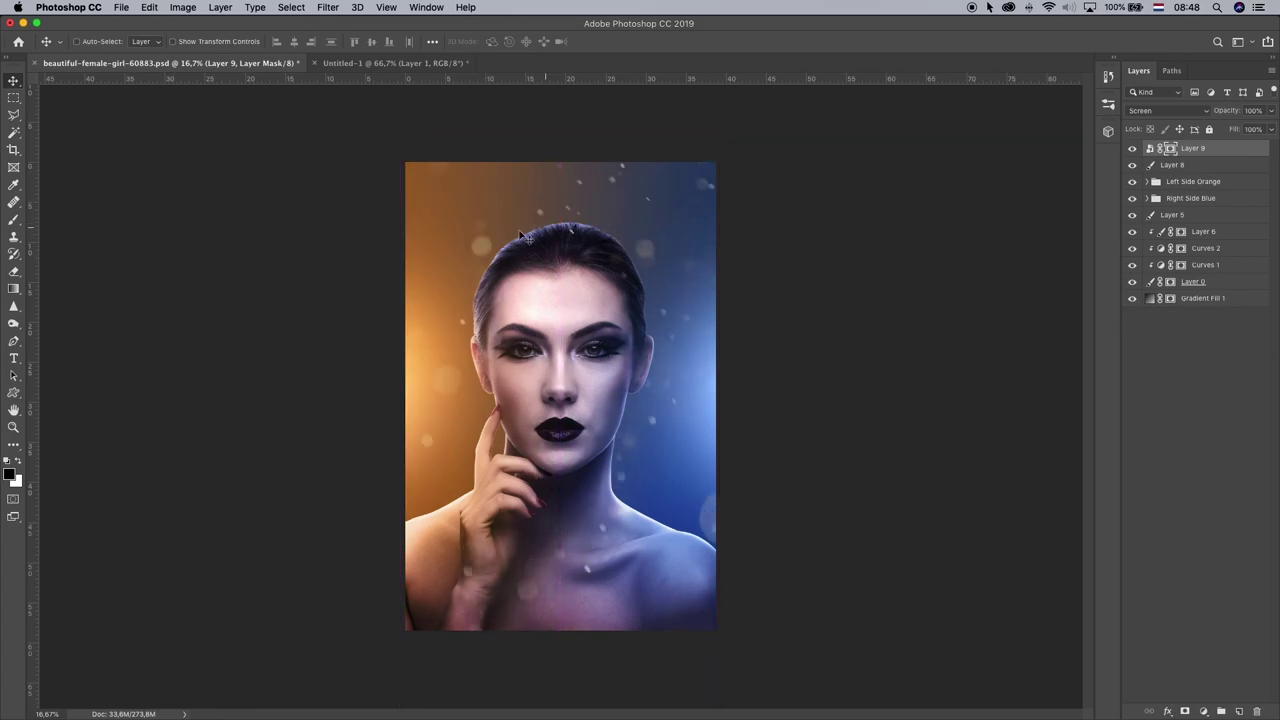
{"action": "key", "text": "super+t"}
{"action": "left_click_drag", "start_coordinate": [737, 234], "coordinate": [322, 305]}
{"action": "key", "text": "Escape"}
{"action": "mouse_move", "coordinate": [687, 239]}
{"action": "left_mouse_down"}
{"action": "mouse_move", "coordinate": [697, 205]}
{"action": "mouse_move", "coordinate": [668, 256]}
{"action": "left_mouse_up"}
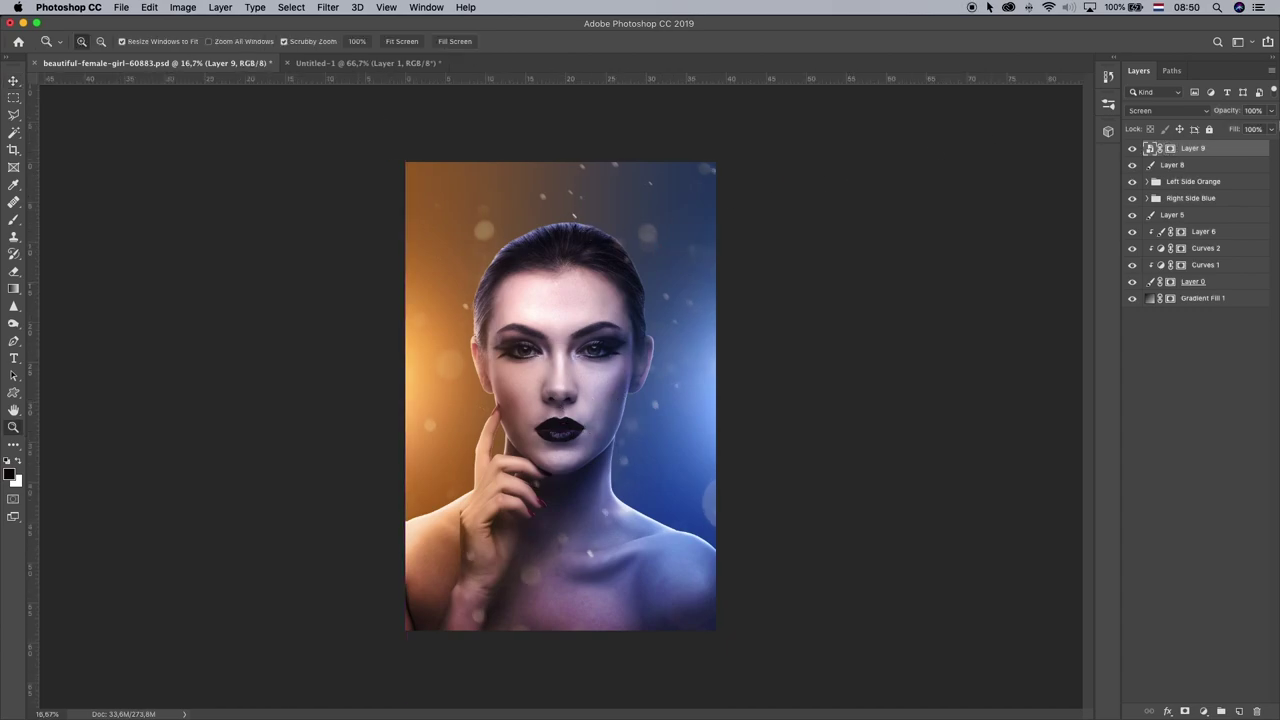
- Add a Curves adjustment above Gradient Fill 1 and darken the background by lowering the white point's output to 177
{"action": "left_click", "coordinate": [1222, 303]}
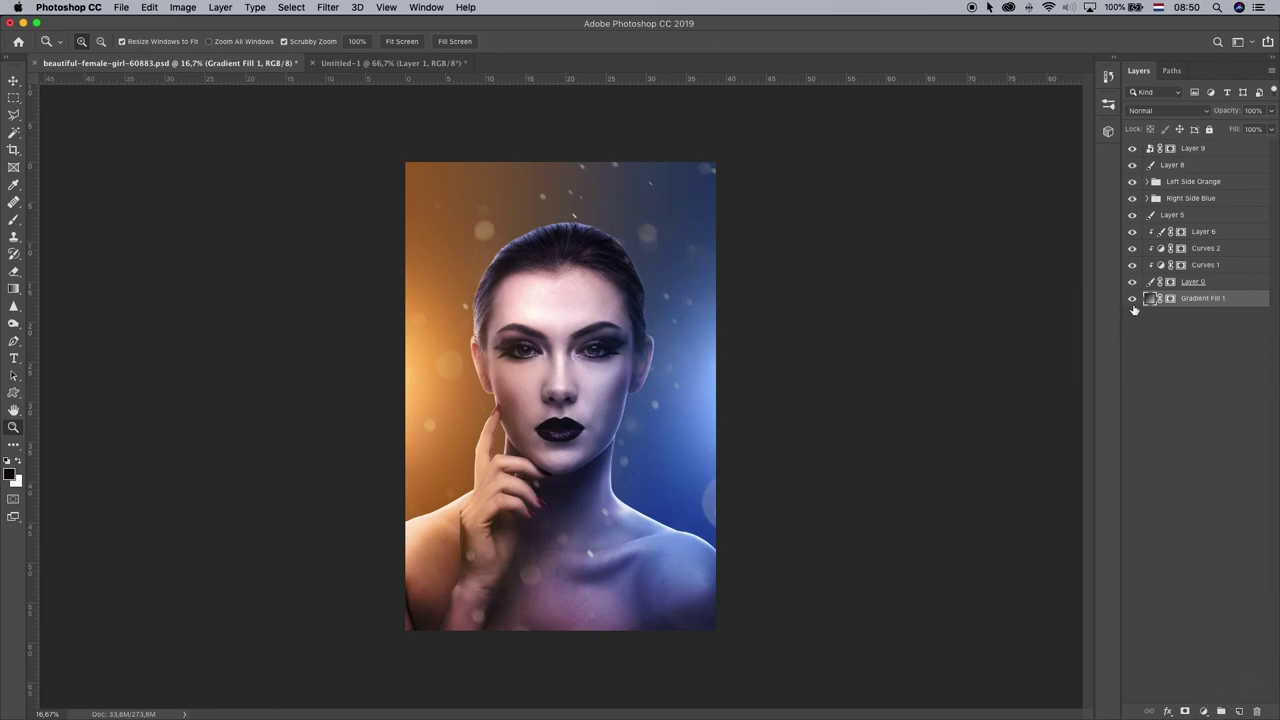
{"action": "left_click", "coordinate": [1131, 299]}
{"action": "left_click", "coordinate": [1131, 299]}
{"action": "left_click", "coordinate": [1203, 711]}
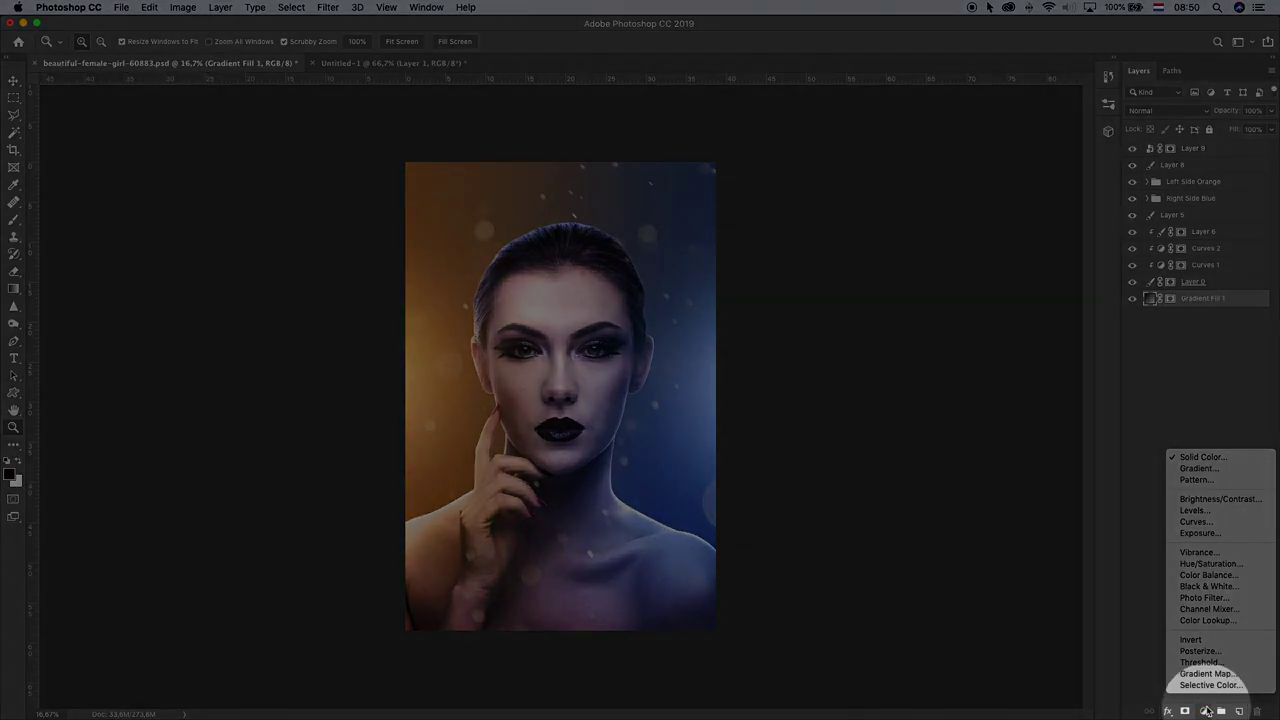
{"action": "left_click", "coordinate": [1224, 523]}
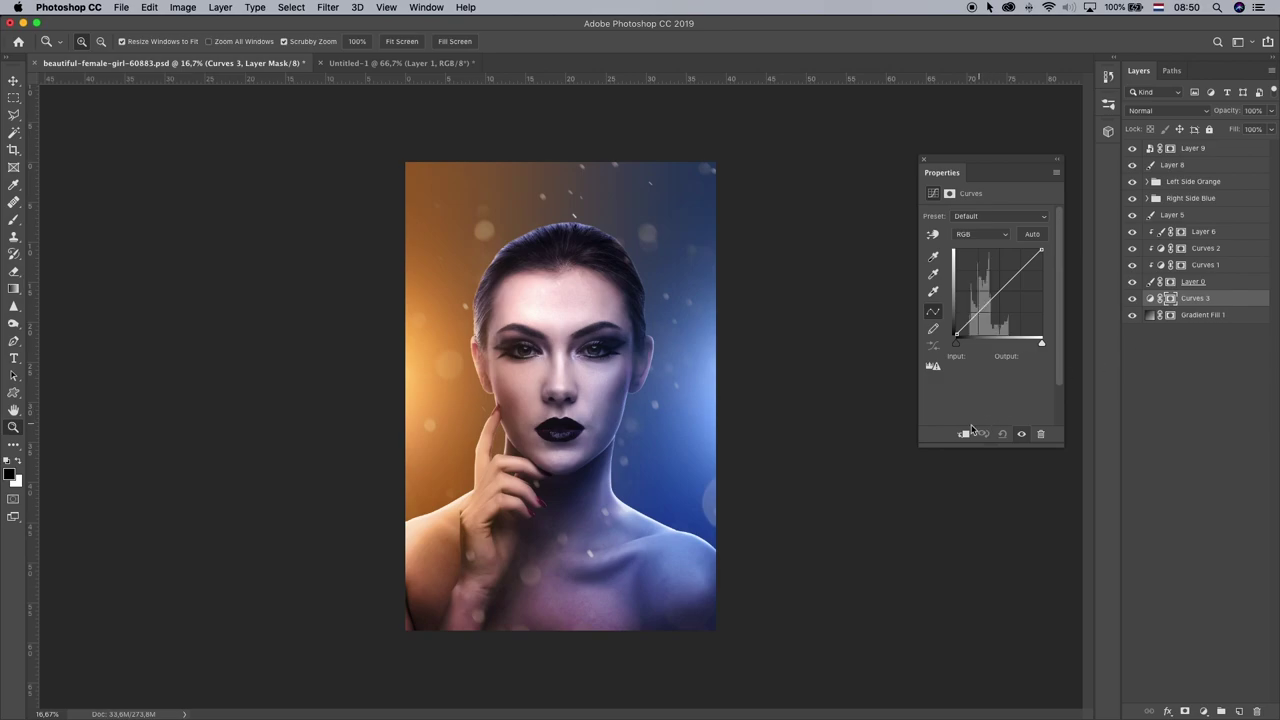
{"action": "left_click_drag", "start_coordinate": [1041, 250], "coordinate": [1055, 276]}
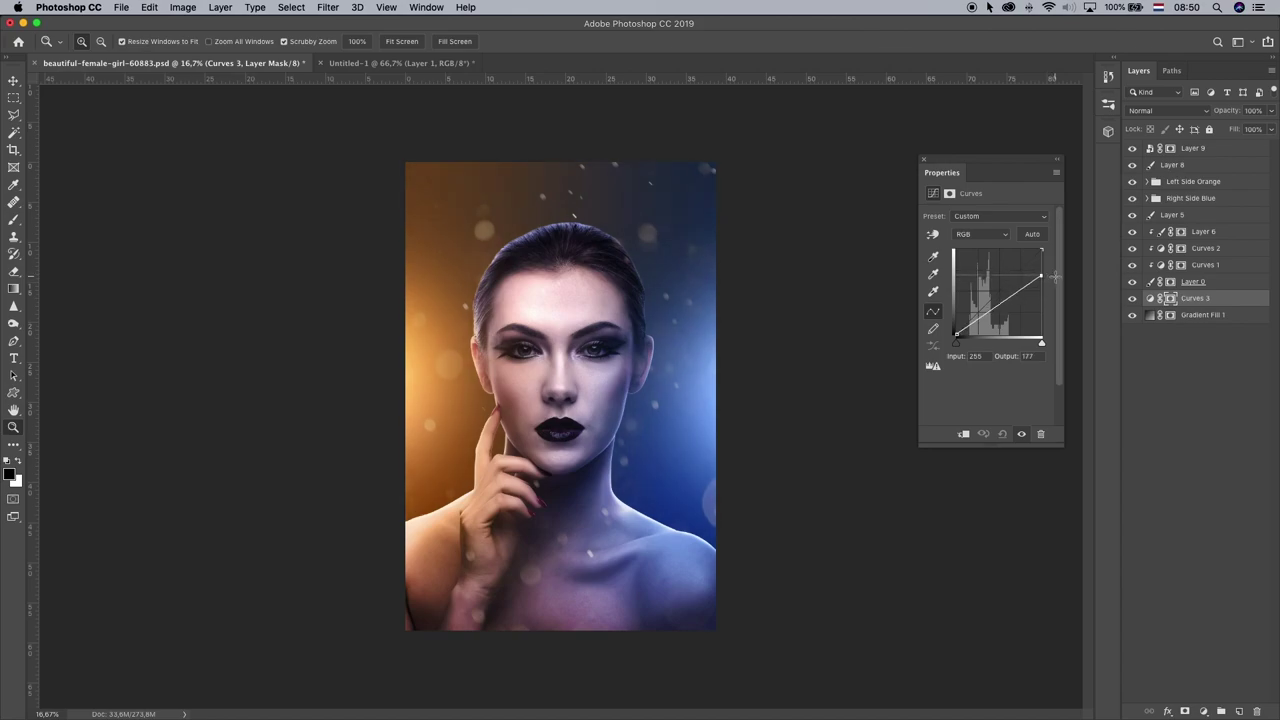
- Compare the background with and without its Curves adjustment and check the whole image at a smaller zoom
{"action": "left_click", "coordinate": [1132, 299]}
{"action": "left_click", "coordinate": [1132, 299]}
{"action": "left_click", "coordinate": [1132, 299]}
{"action": "left_click", "coordinate": [1132, 299]}
{"action": "left_click", "coordinate": [14, 410]}
{"action": "left_click", "coordinate": [14, 427]}
{"action": "key", "text": "super+minus"}
{"action": "key", "text": "super+minus"}
{"action": "key", "text": "super+minus"}
{"action": "key", "text": "super+plus"}
{"action": "key", "text": "super+plus"}
{"action": "key", "text": "super+plus"}
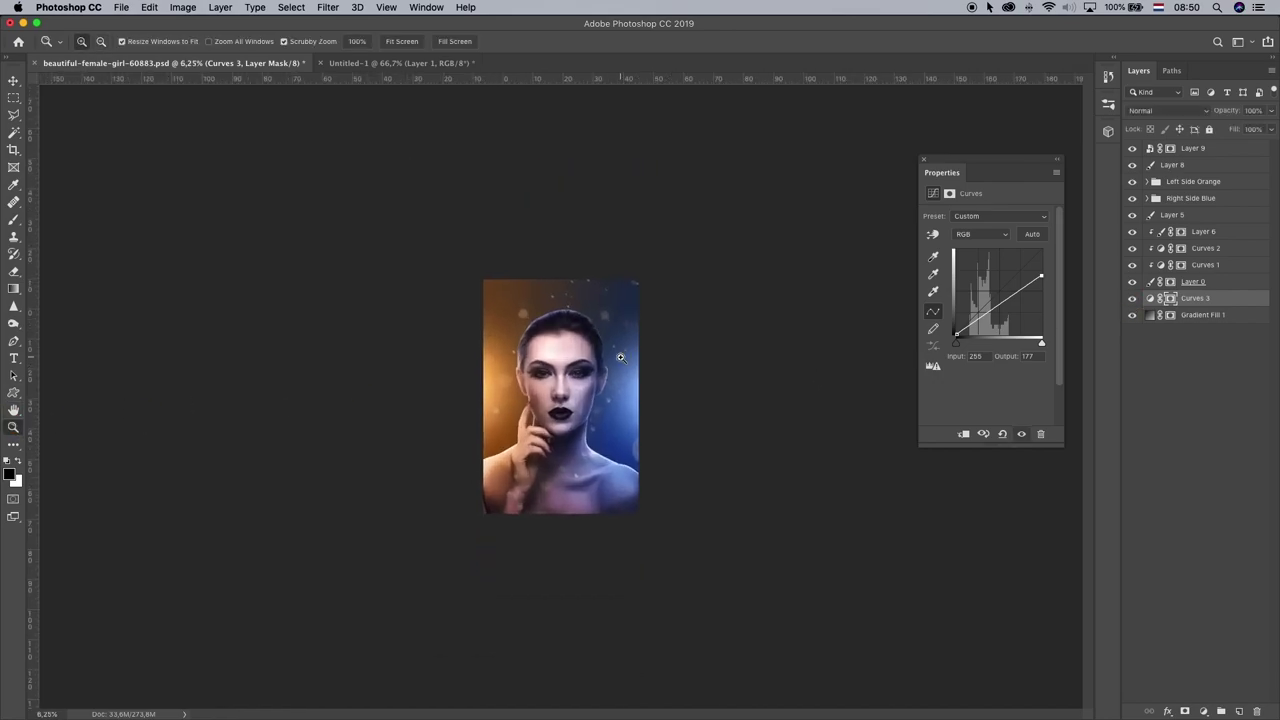
- Add a Color Balance adjustment above the particle layer, tuning the midtones between magenta and green and slightly toward yellow
{"action": "left_click", "coordinate": [14, 82]}
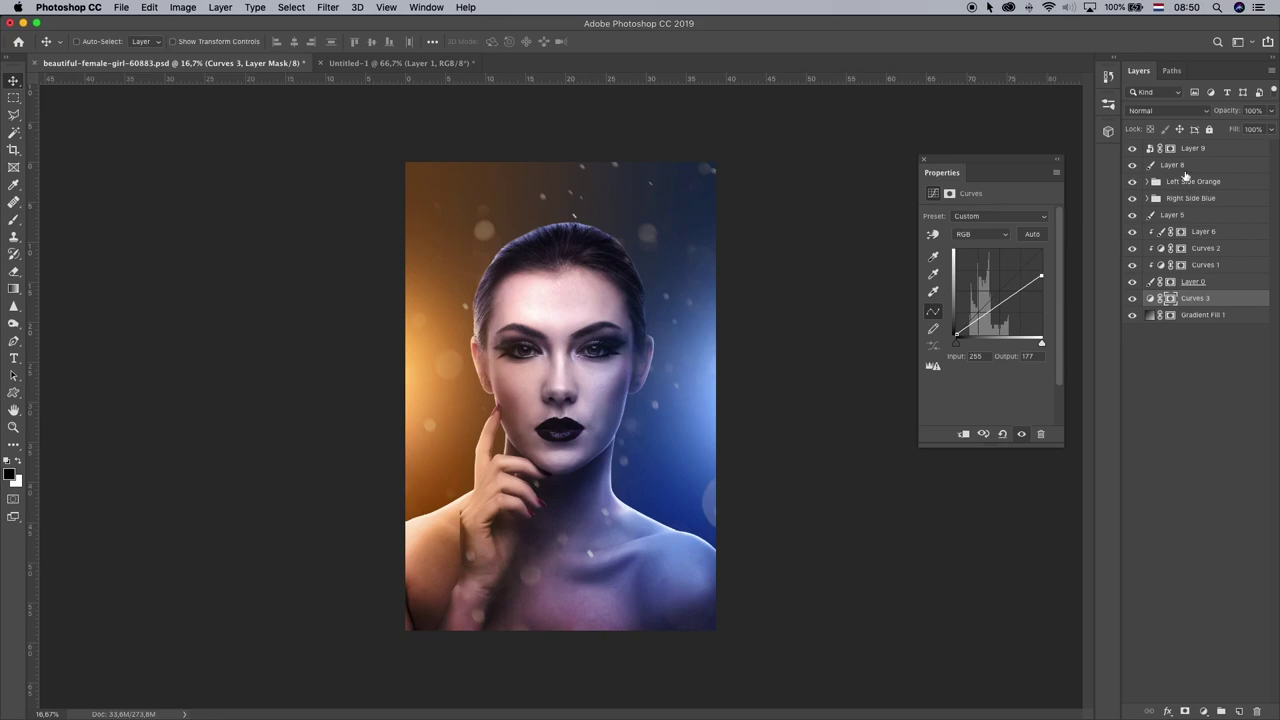
{"action": "left_click", "coordinate": [1207, 150]}
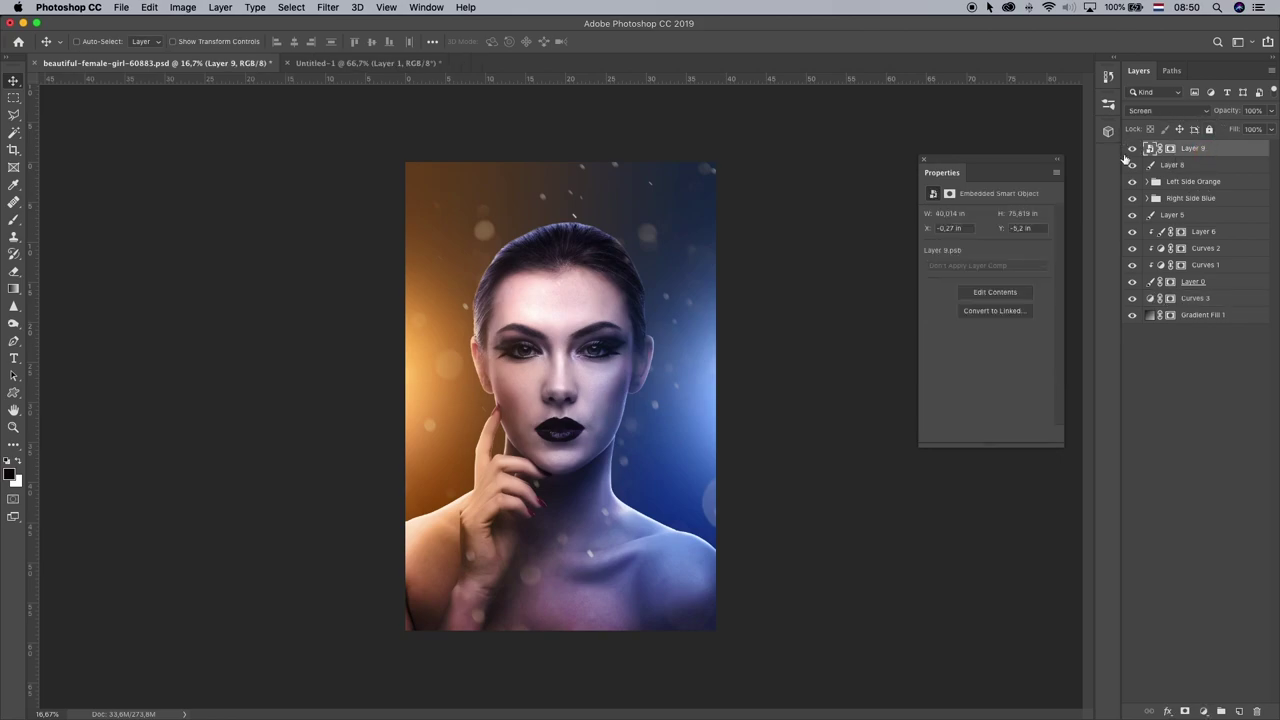
{"action": "left_click", "coordinate": [1203, 711]}
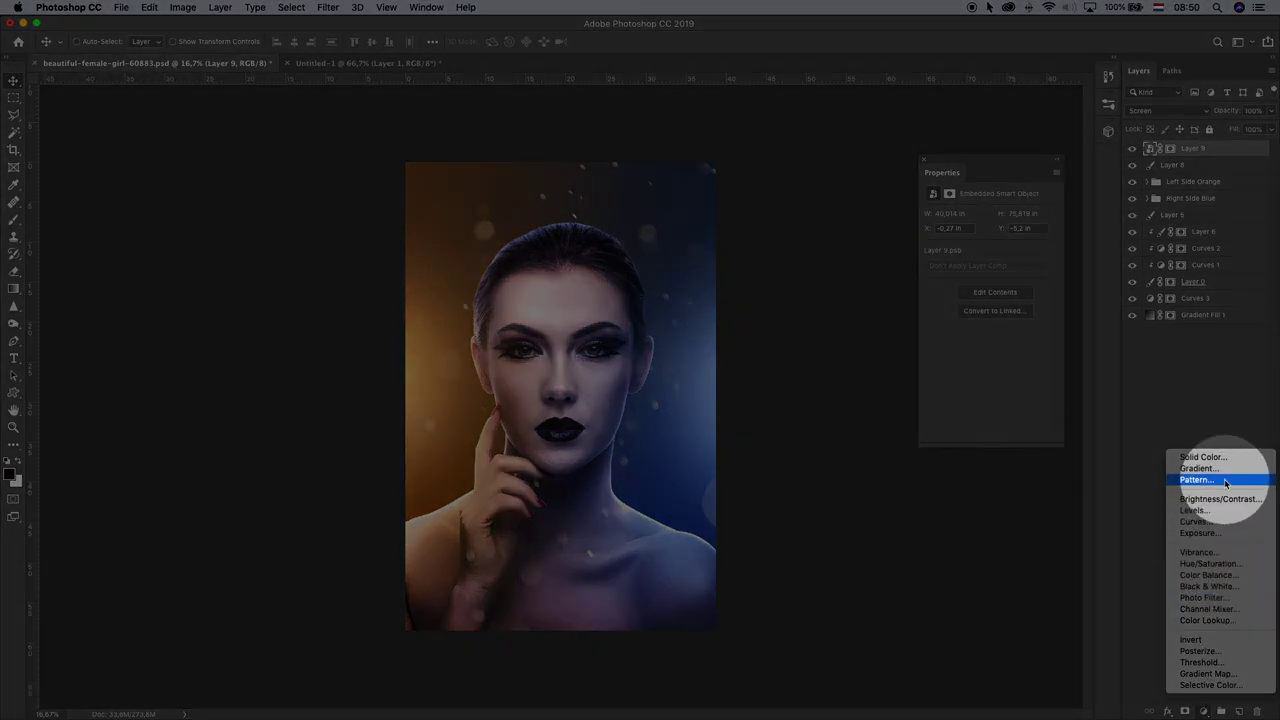
{"action": "left_click", "coordinate": [1210, 576]}
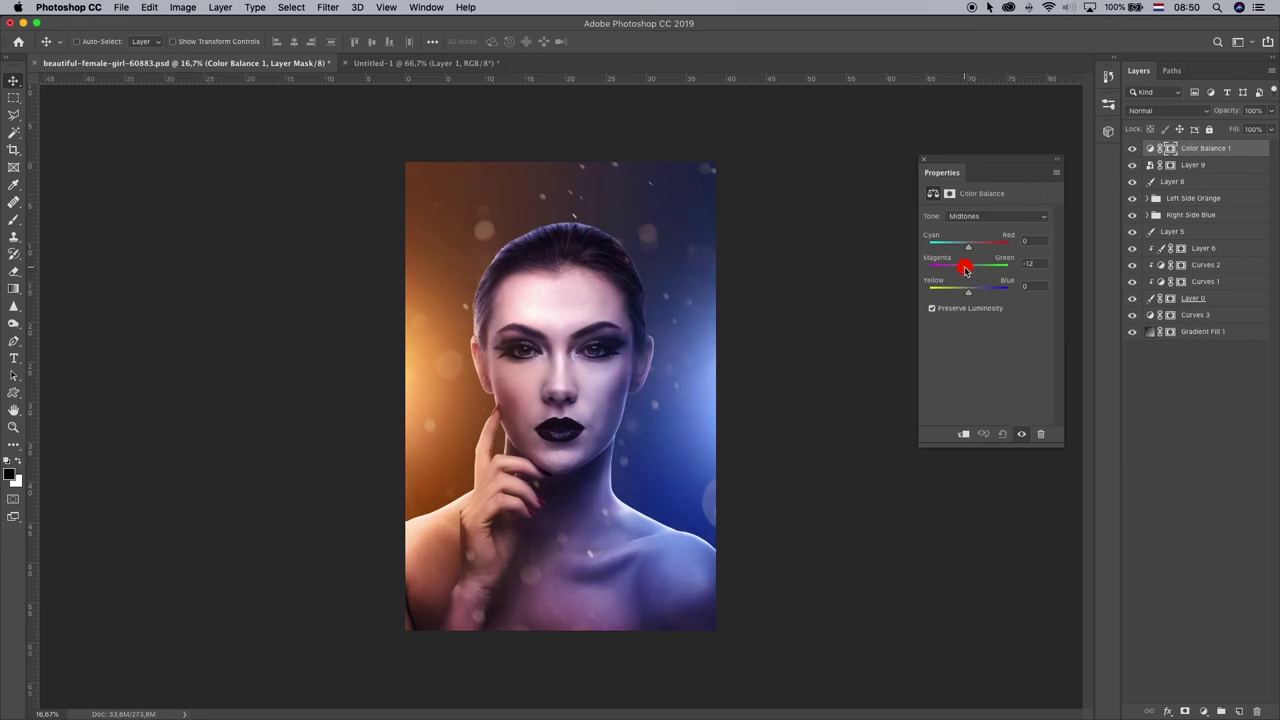
{"action": "left_click_drag", "start_coordinate": [968, 292], "coordinate": [963, 292]}
{"action": "left_click", "coordinate": [1134, 149]}
{"action": "left_click", "coordinate": [1134, 149]}
{"action": "left_click_drag", "start_coordinate": [957, 292], "coordinate": [962, 296]}
{"action": "left_click", "coordinate": [923, 160]}
- Add a Curves adjustment on top of all layers, pulling the white point inward and raising the midtones from input 137 to output 145
{"action": "left_click", "coordinate": [1203, 711]}
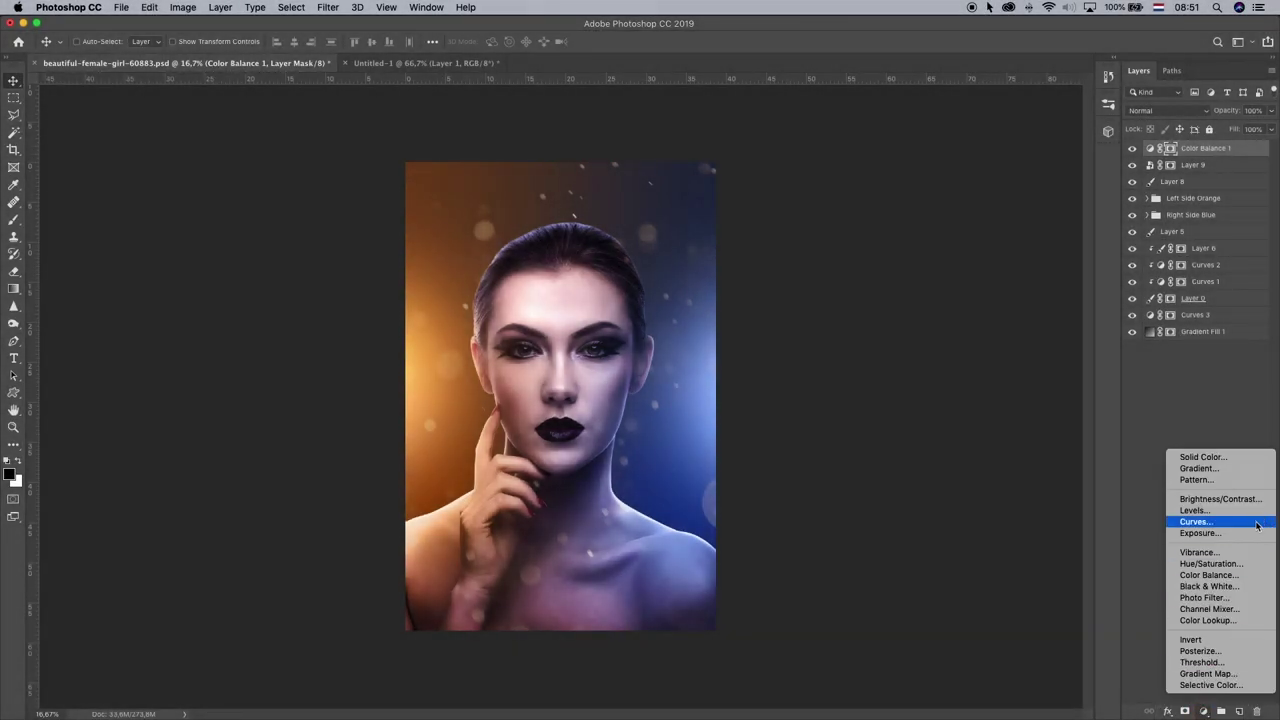
{"action": "left_click", "coordinate": [1256, 526]}
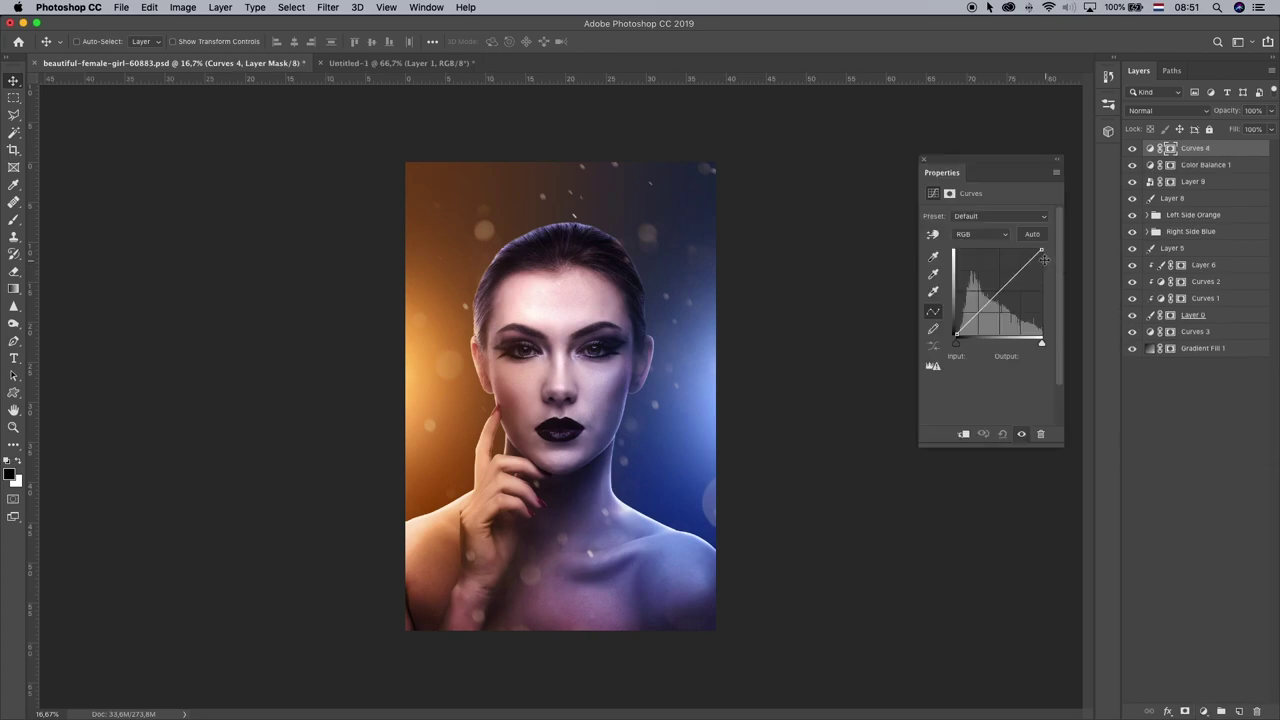
{"action": "left_click_drag", "start_coordinate": [1040, 248], "coordinate": [1002, 287]}
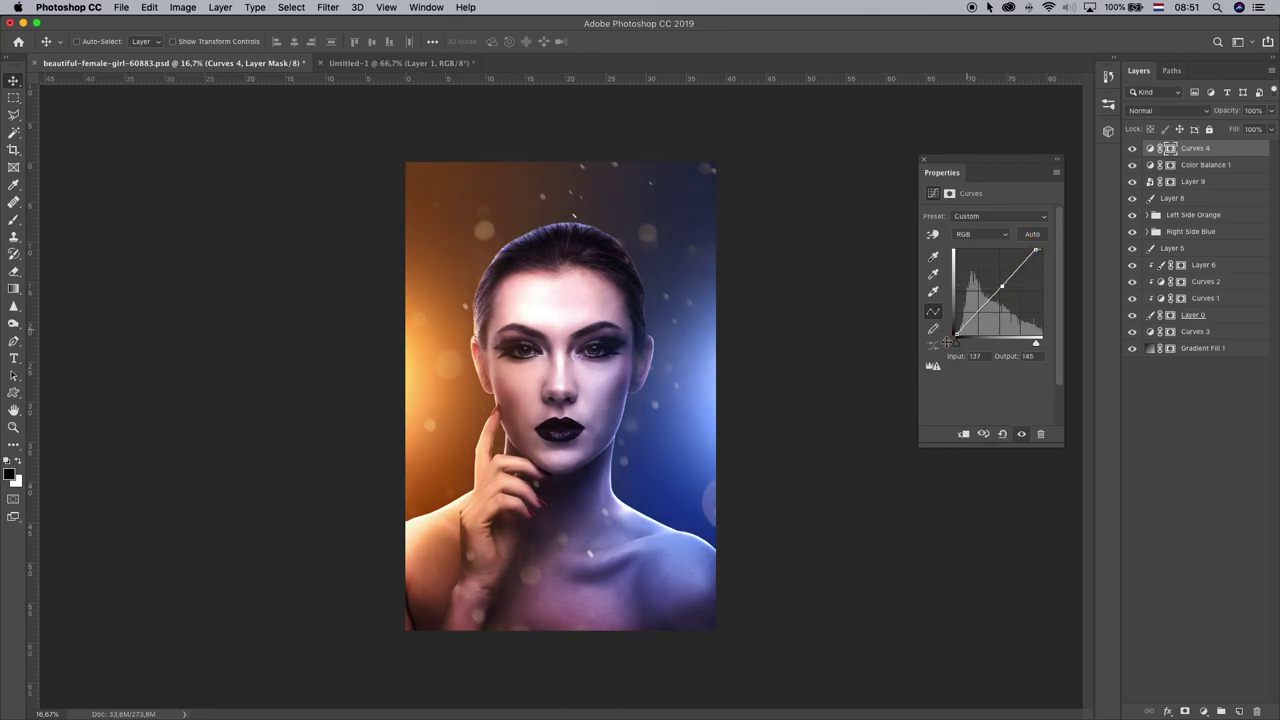
{"action": "left_click_drag", "start_coordinate": [956, 339], "coordinate": [958, 338]}
{"action": "left_click", "coordinate": [13, 427]}
{"action": "left_click", "coordinate": [556, 375], "text": "alt"}
{"action": "left_click", "coordinate": [556, 375]}
{"action": "left_click", "coordinate": [922, 159]}
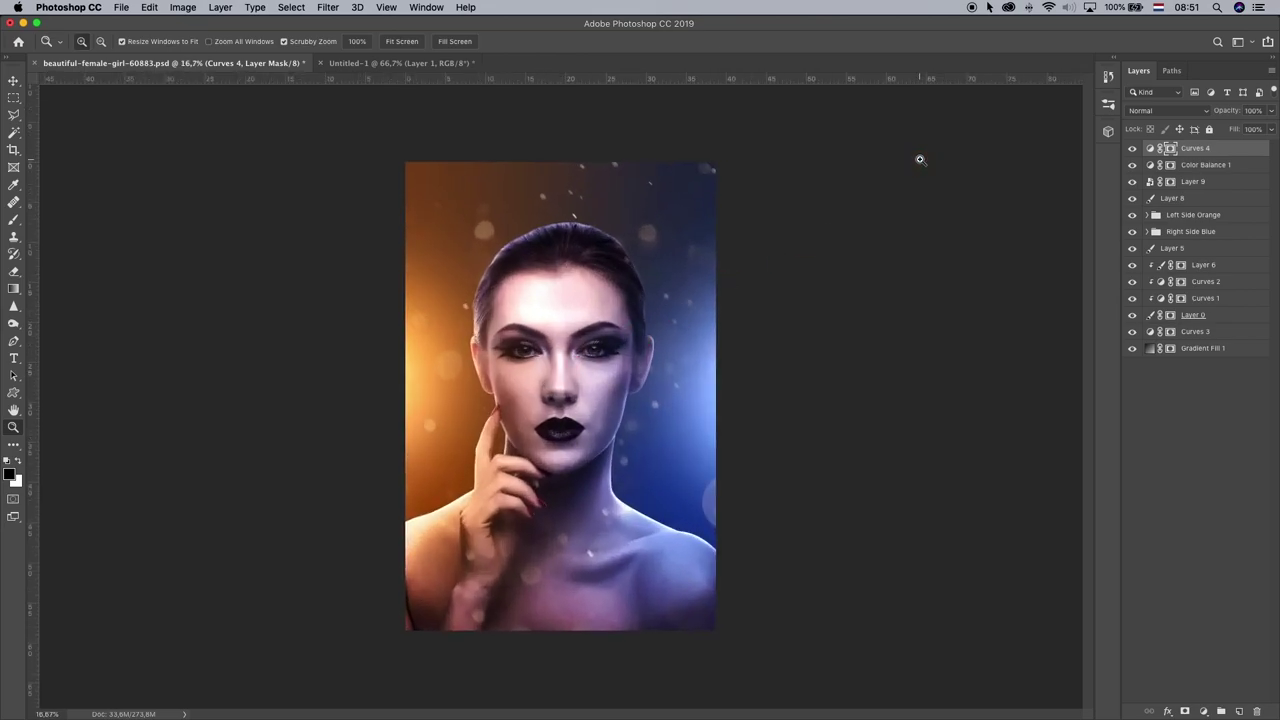
- Compare the image with and without the top Curves, the particle layer and the dark blue fade, and select the particle layer
{"action": "left_click", "coordinate": [1138, 149]}
{"action": "left_click", "coordinate": [1139, 150]}
{"action": "left_click", "coordinate": [1133, 183]}
{"action": "left_click", "coordinate": [1133, 183]}
{"action": "left_click", "coordinate": [1131, 198]}
{"action": "left_click", "coordinate": [1131, 198]}
{"action": "left_click", "coordinate": [1162, 182]}
{"action": "left_click", "coordinate": [11, 84]}
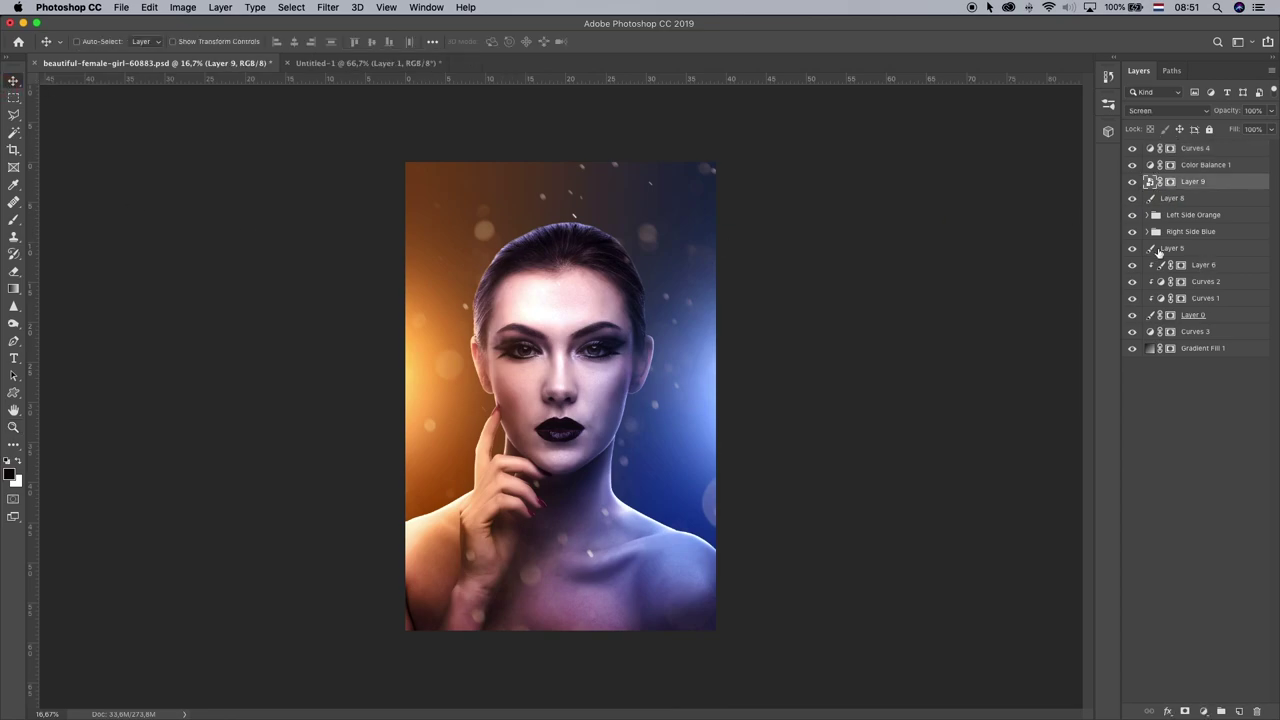